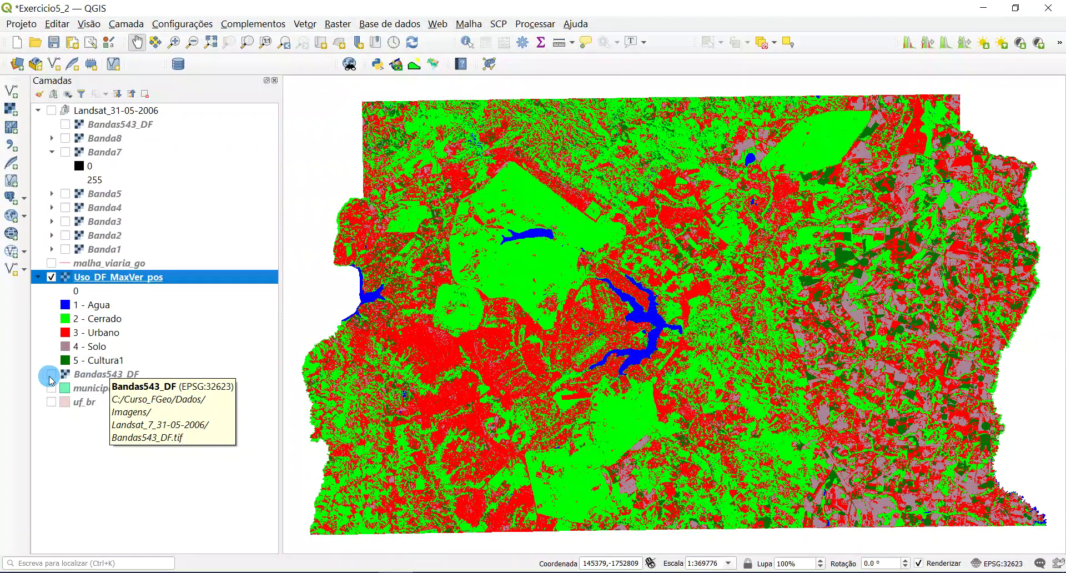
Step: Show the municipio_go and uf_br layers and examine where the classified land-use raster lies within the state and country
left_click(51, 277)
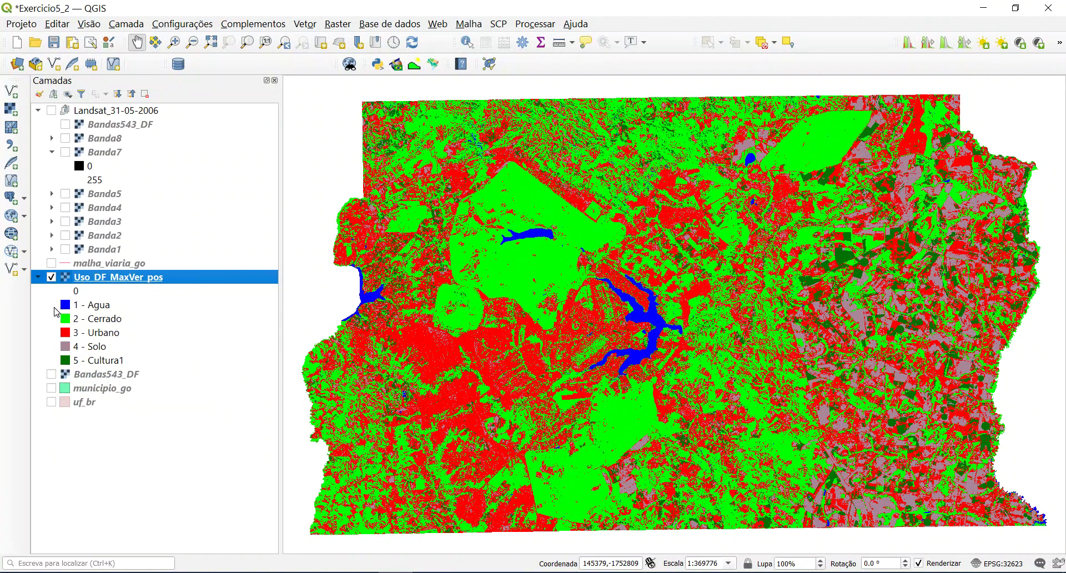
left_click(51, 388)
scroll(666, 364, "down", 4)
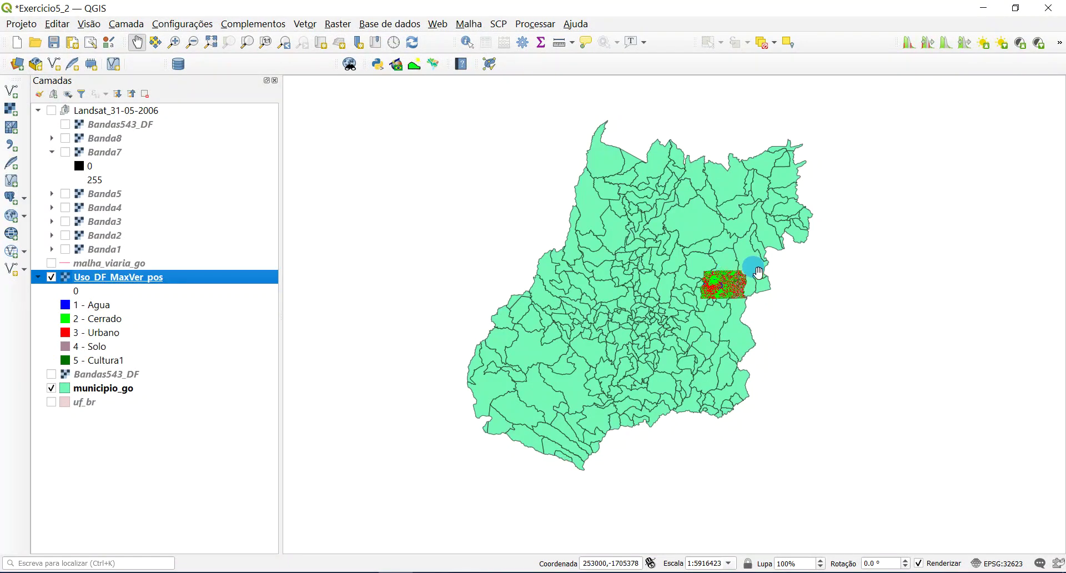
scroll(732, 238, "up", 3)
scroll(725, 352, "down", 1)
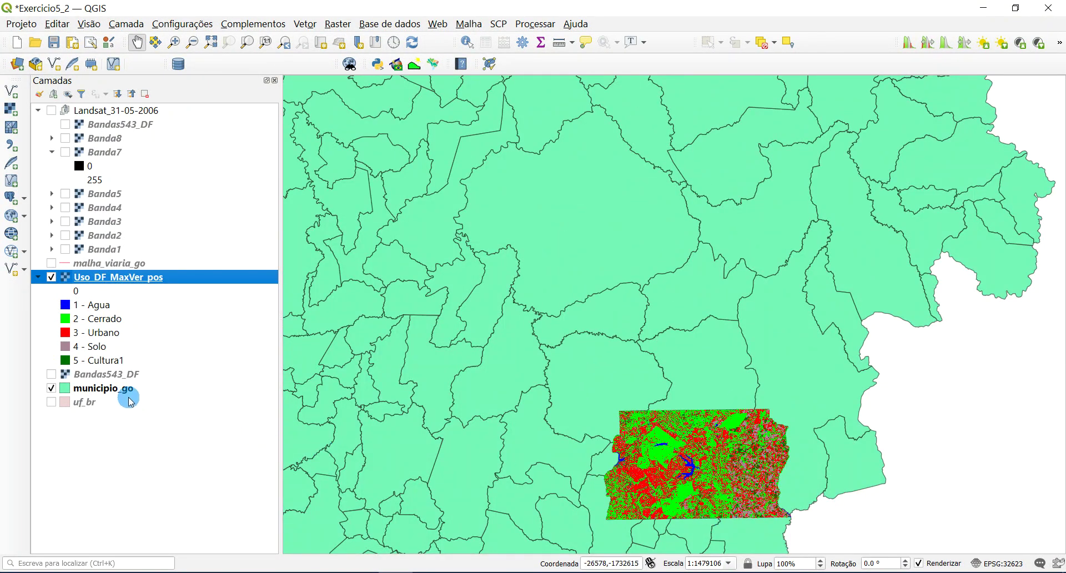
left_click(51, 402)
scroll(811, 411, "down", 4)
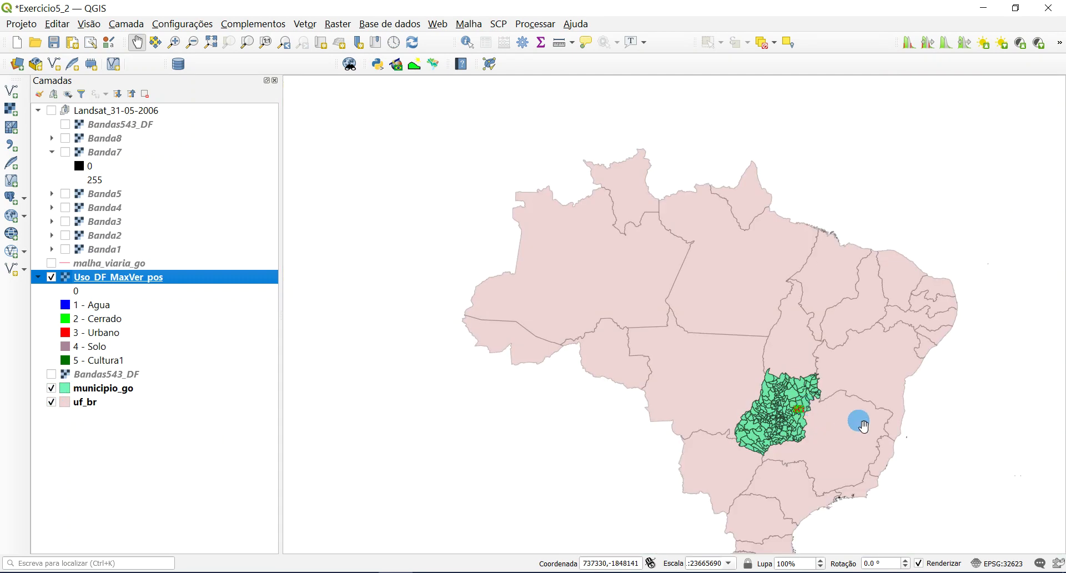
scroll(800, 399, "up", 2)
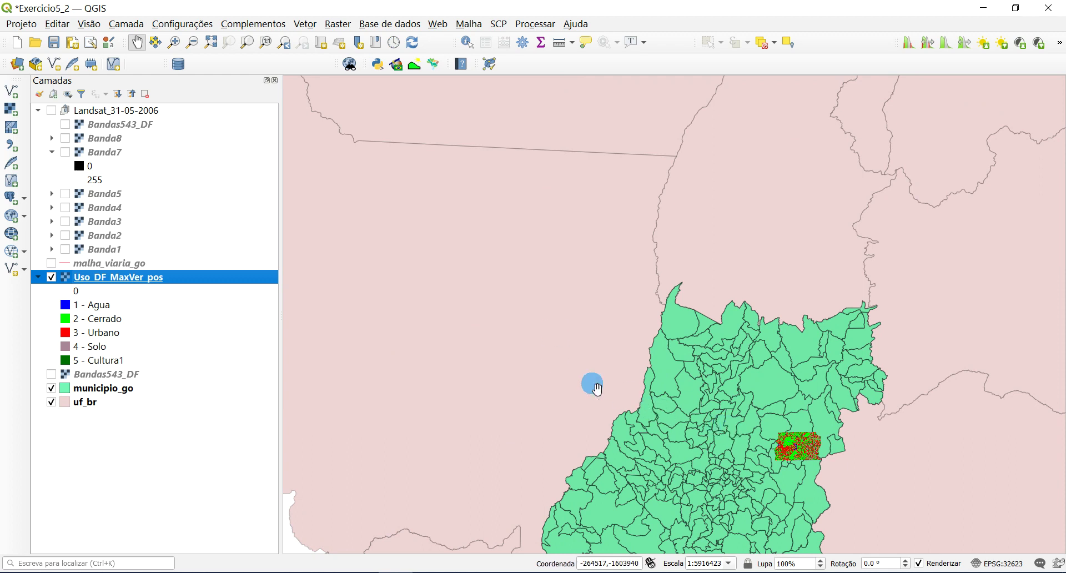
Step: Hide the municipio_go and uf_br layers and return the map to the full extent of the Uso_DF_MaxVer_pos classification
left_click(52, 388)
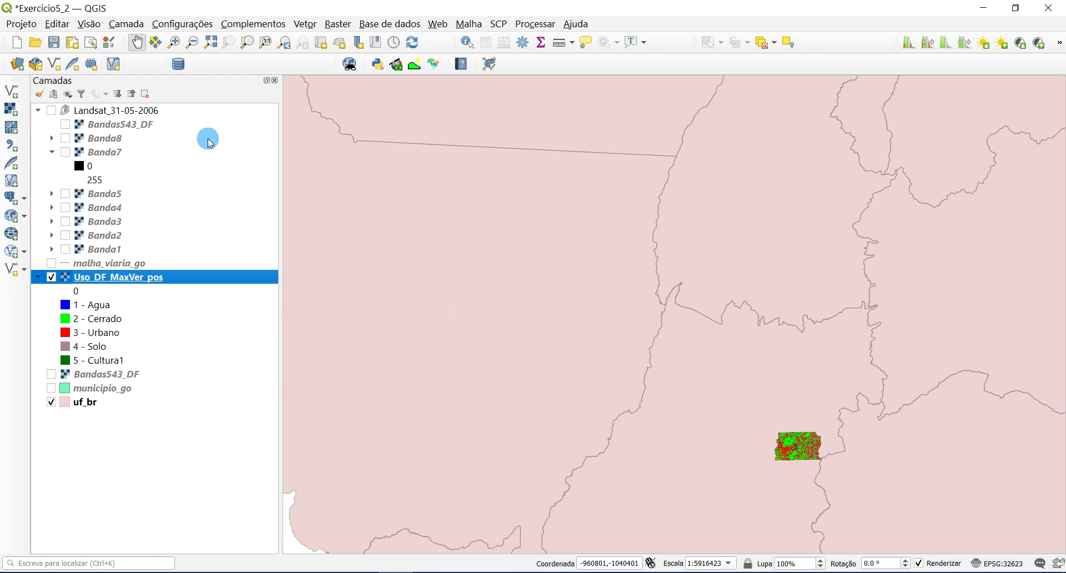
left_click(38, 94)
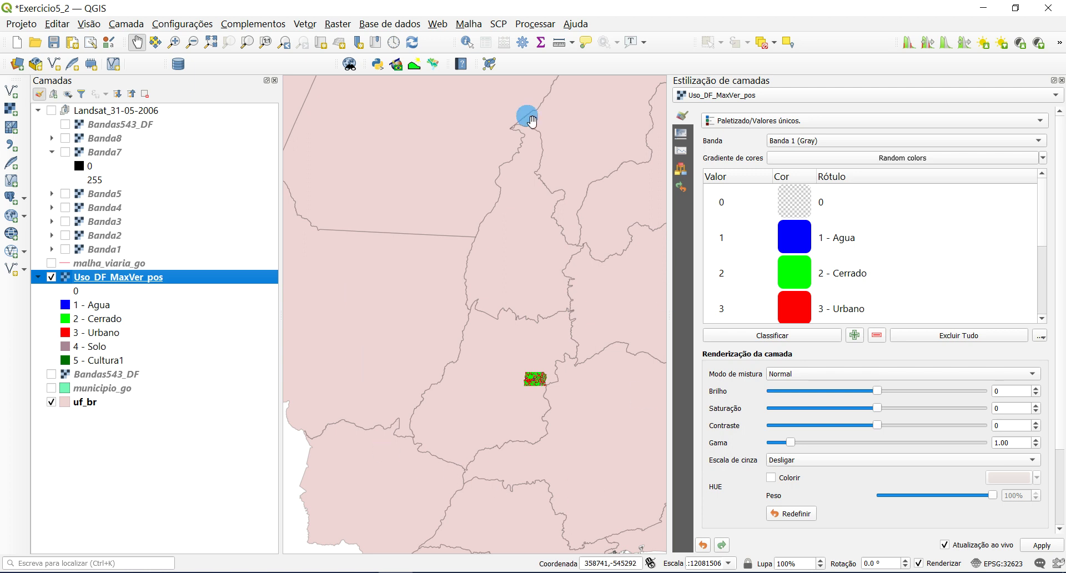
left_click(1062, 81)
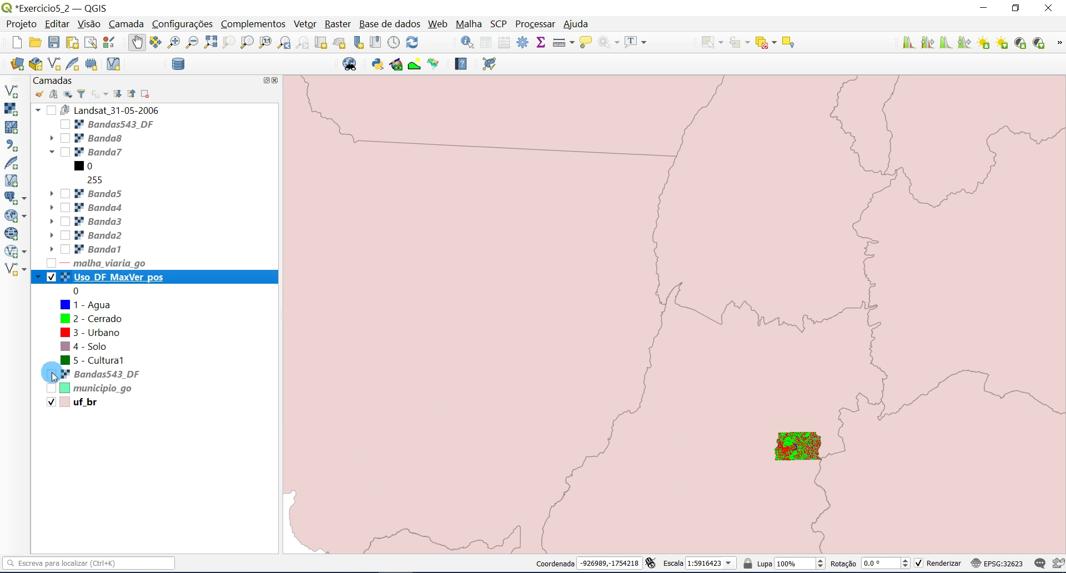
left_click(51, 402)
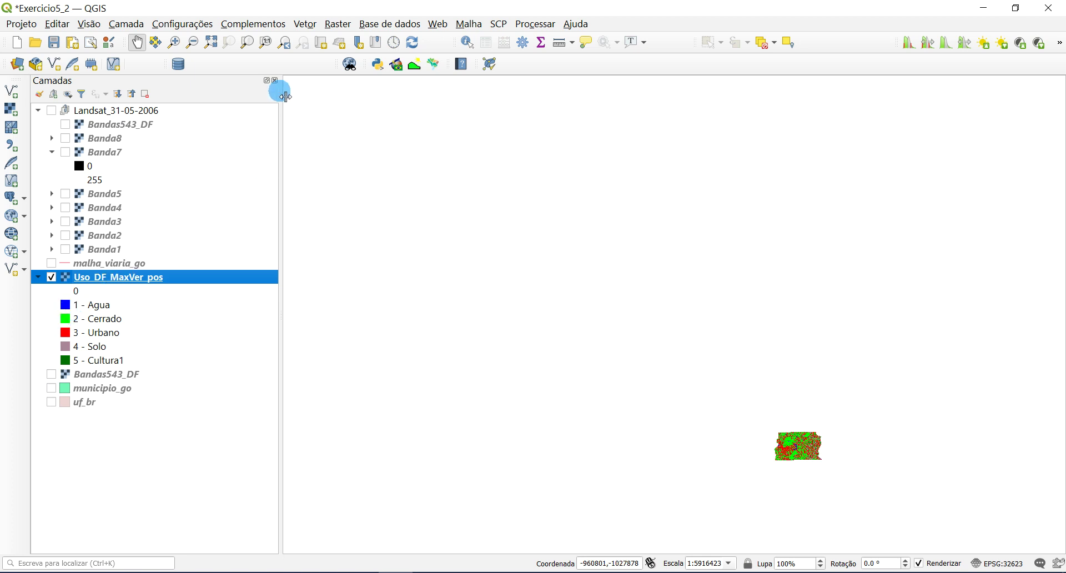
left_click(211, 43)
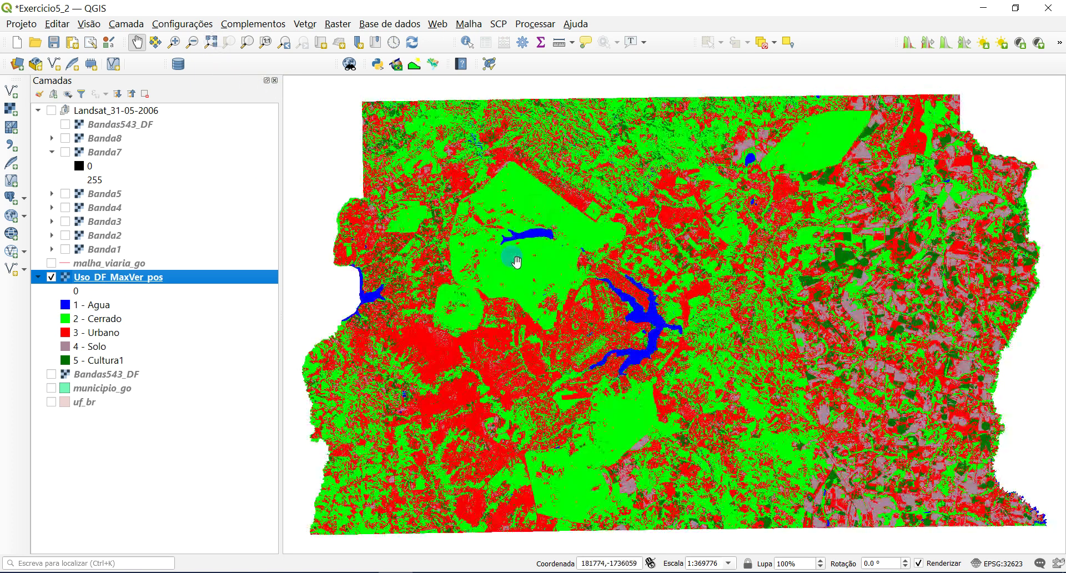
scroll(746, 384, "up", 1)
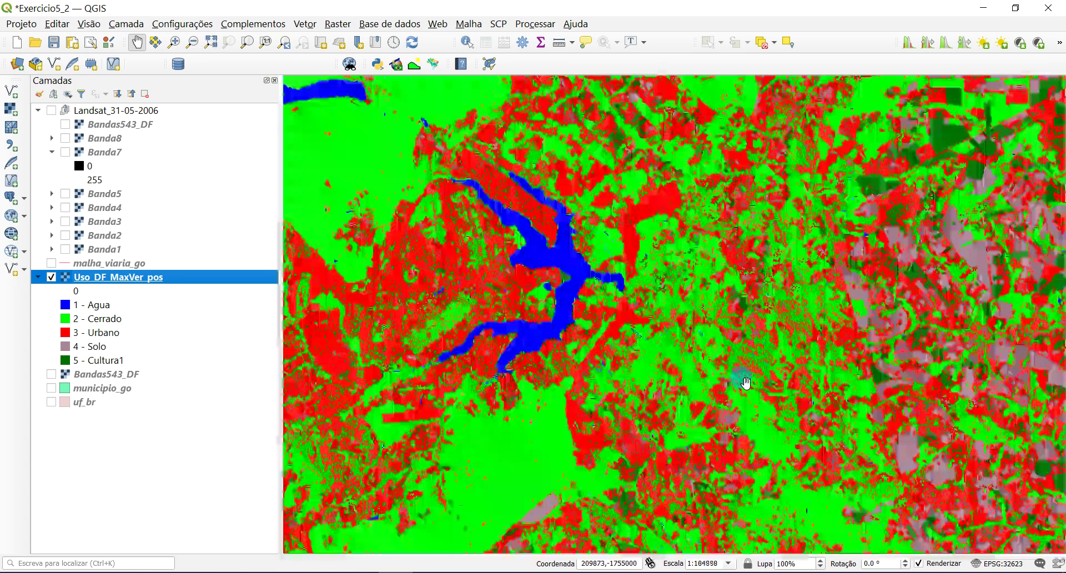
scroll(722, 374, "down", 1)
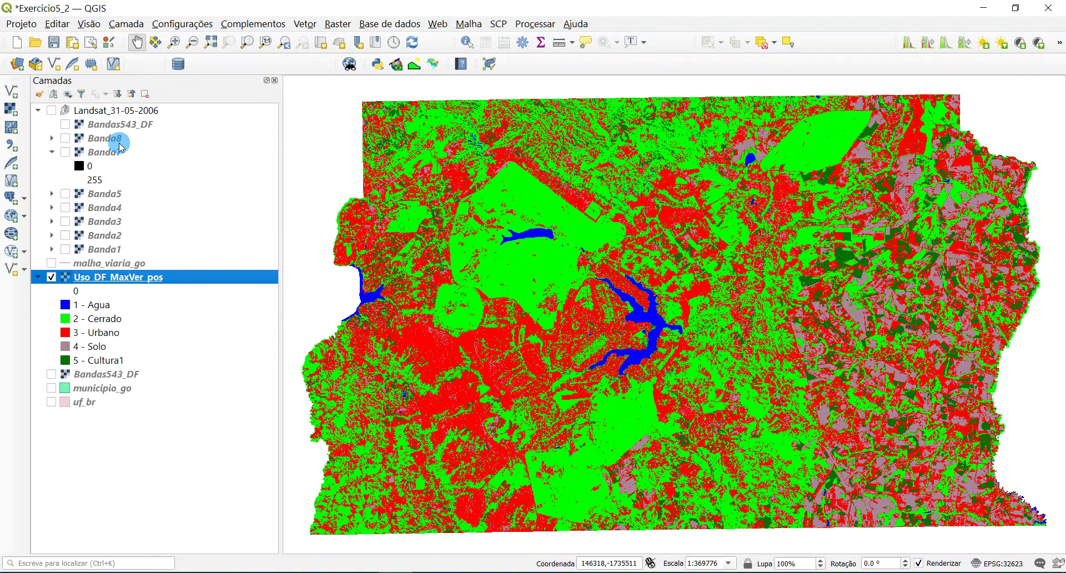
Step: Open the layout manager to review the project's existing print layouts and the options for starting from a template
left_click(25, 25)
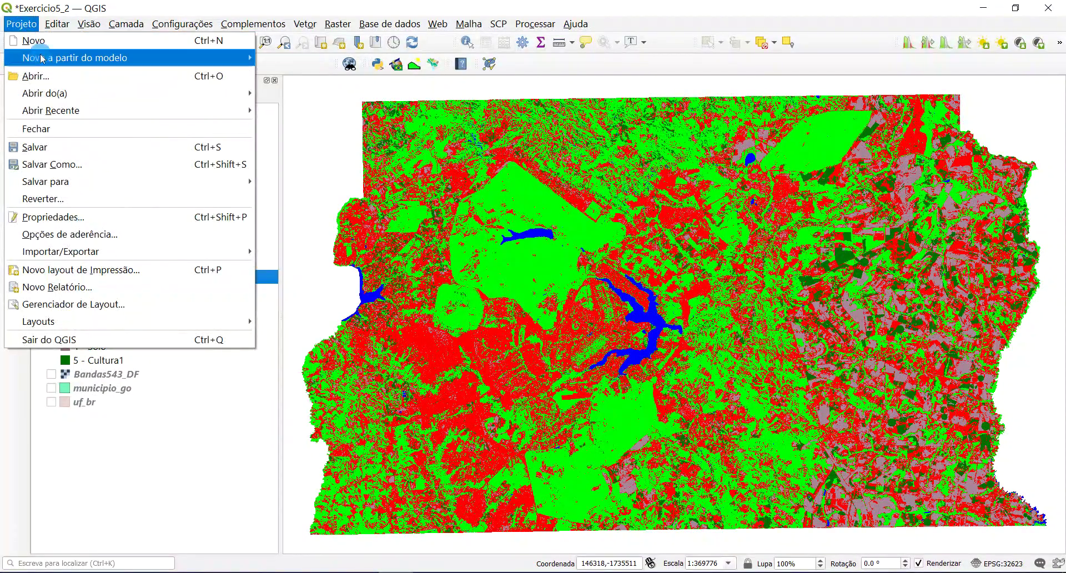
mouse_move(77, 189)
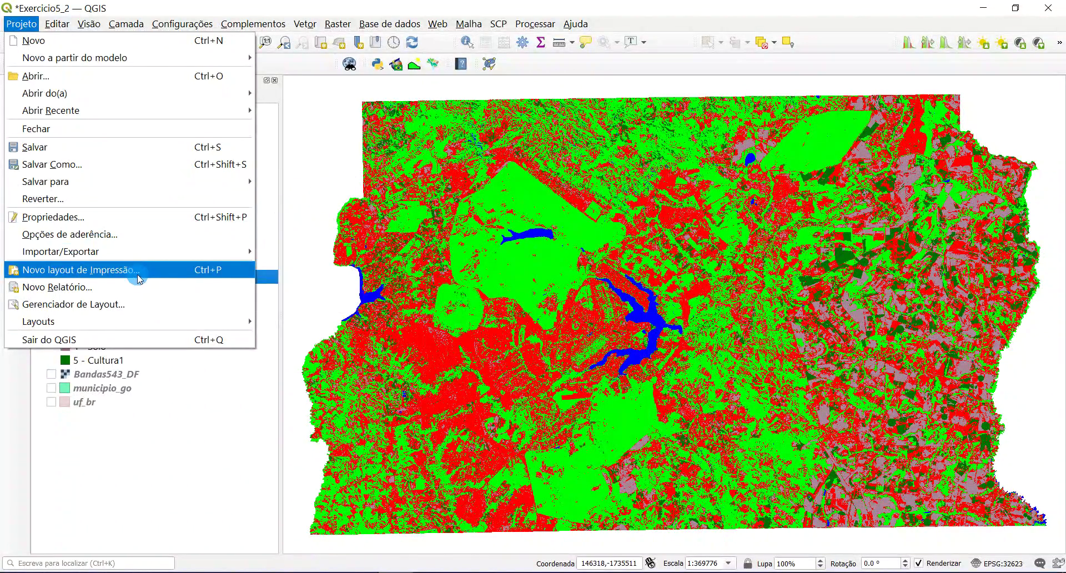
left_click(131, 305)
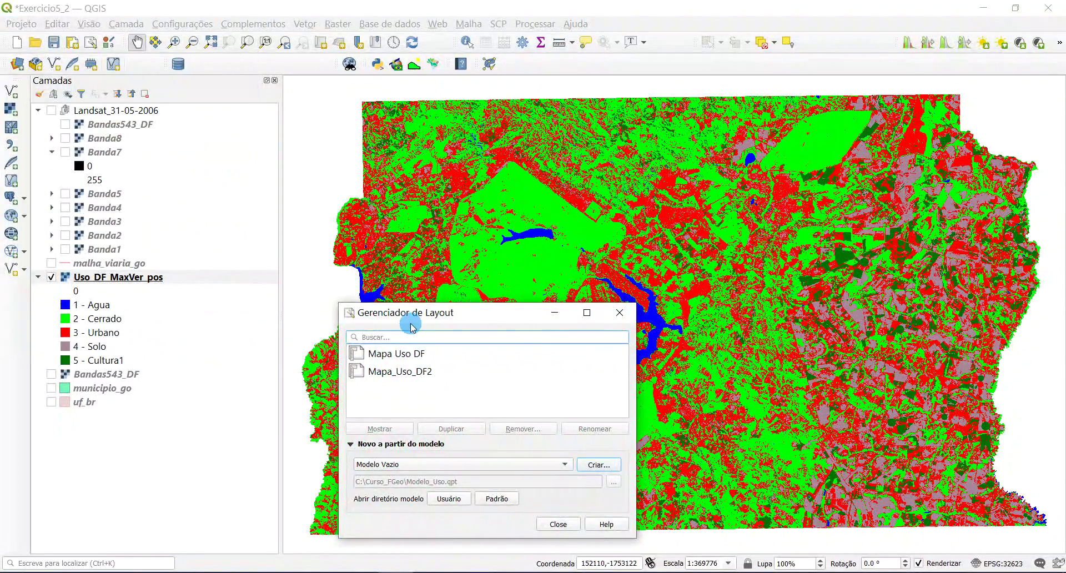
left_click_drag(440, 315, 458, 274)
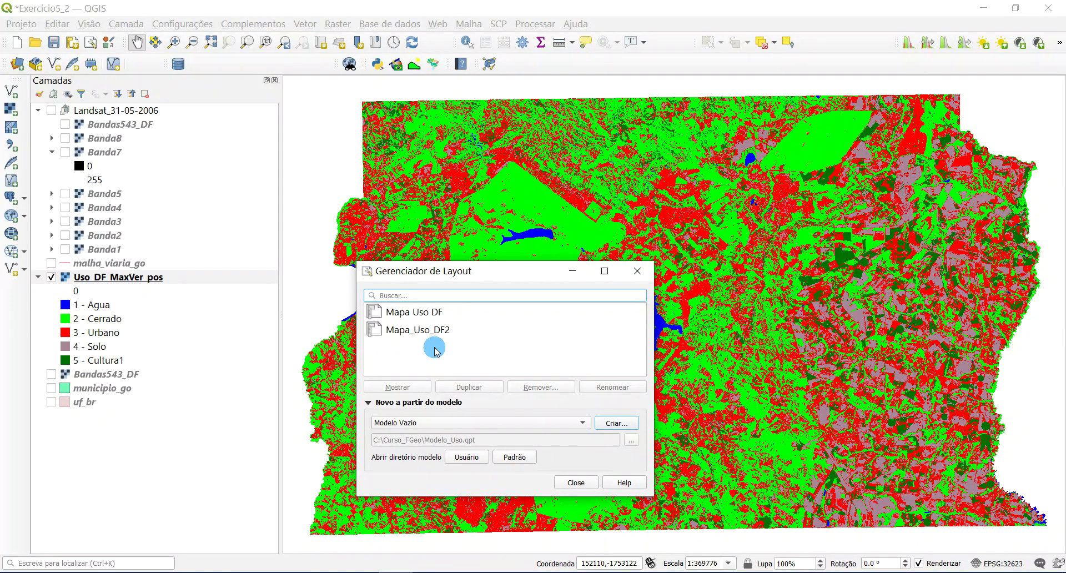
left_click(21, 23)
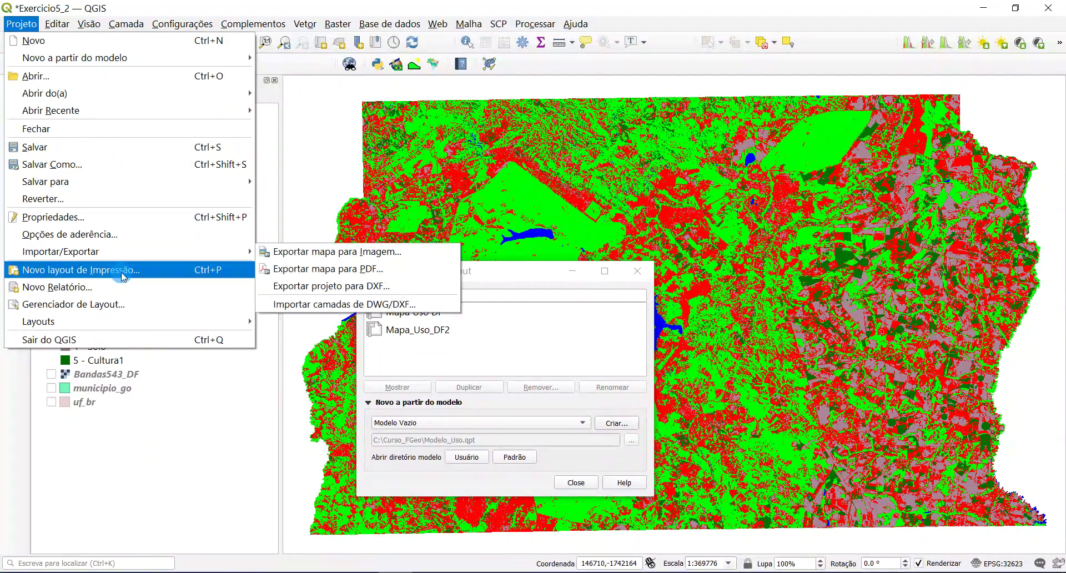
left_click(123, 276)
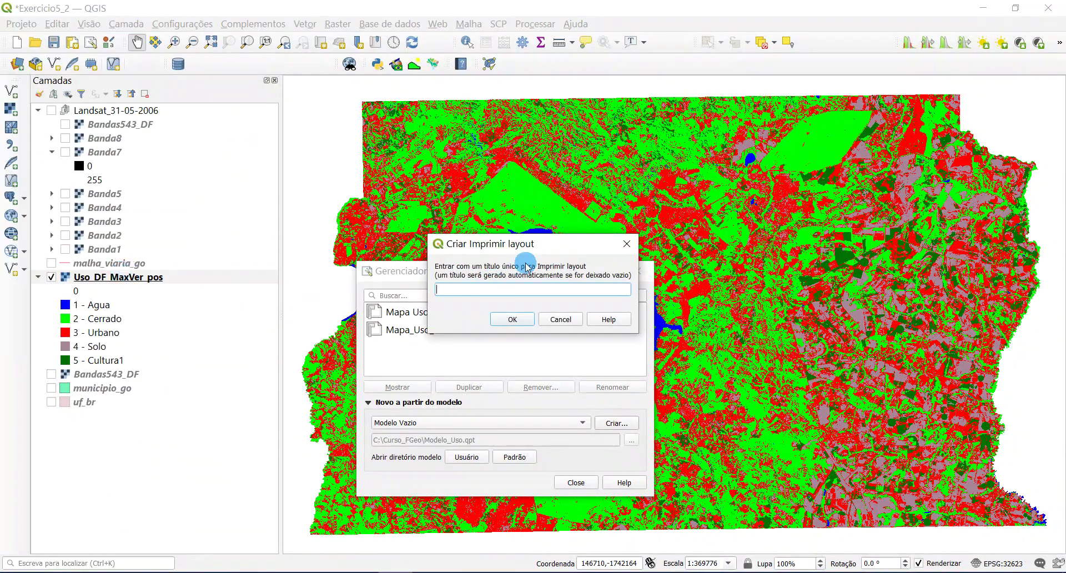
left_click_drag(539, 249, 550, 149)
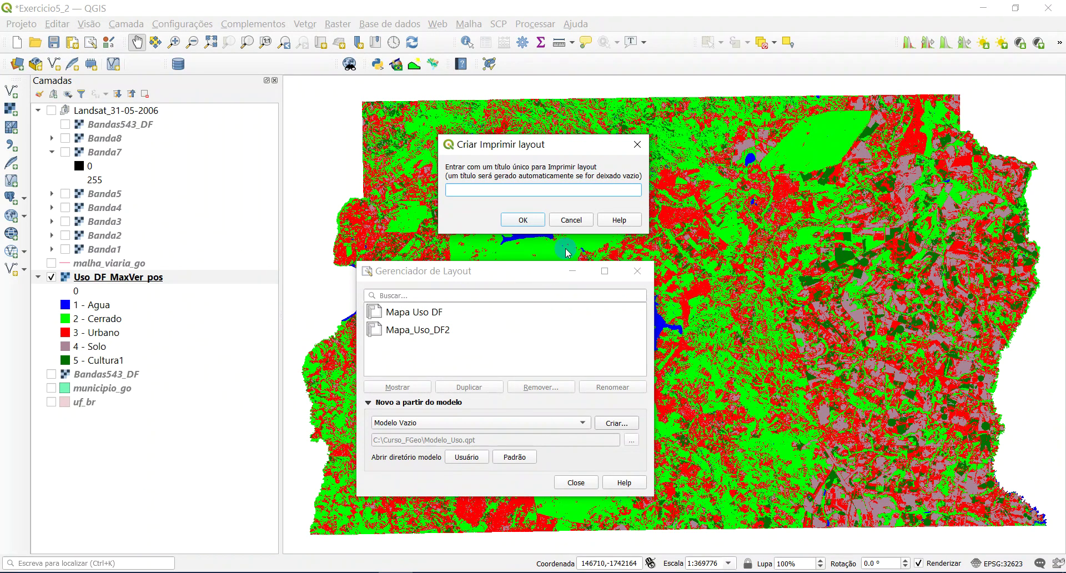
left_click(571, 220)
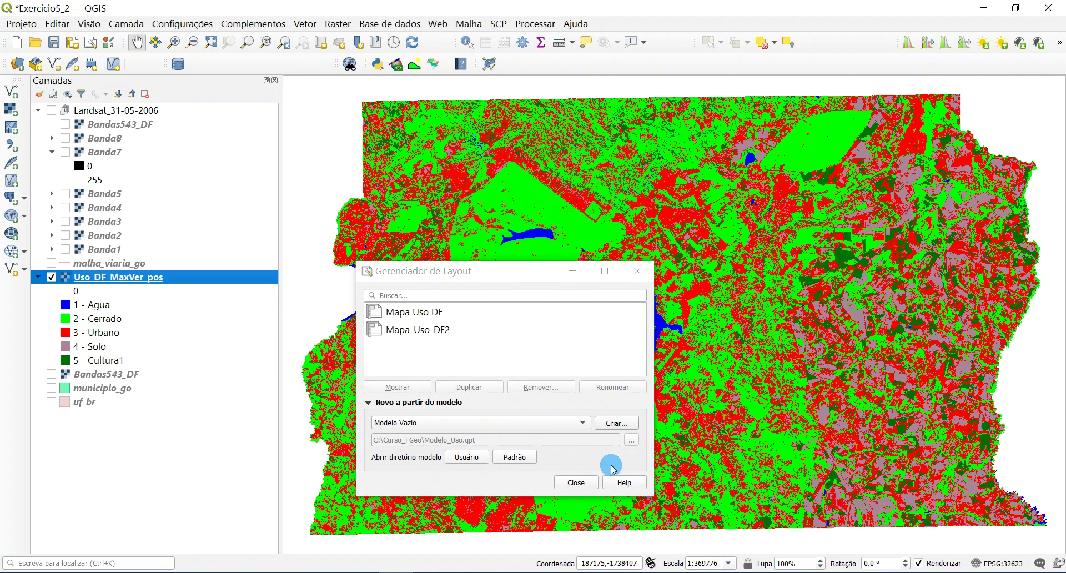
left_click(575, 484)
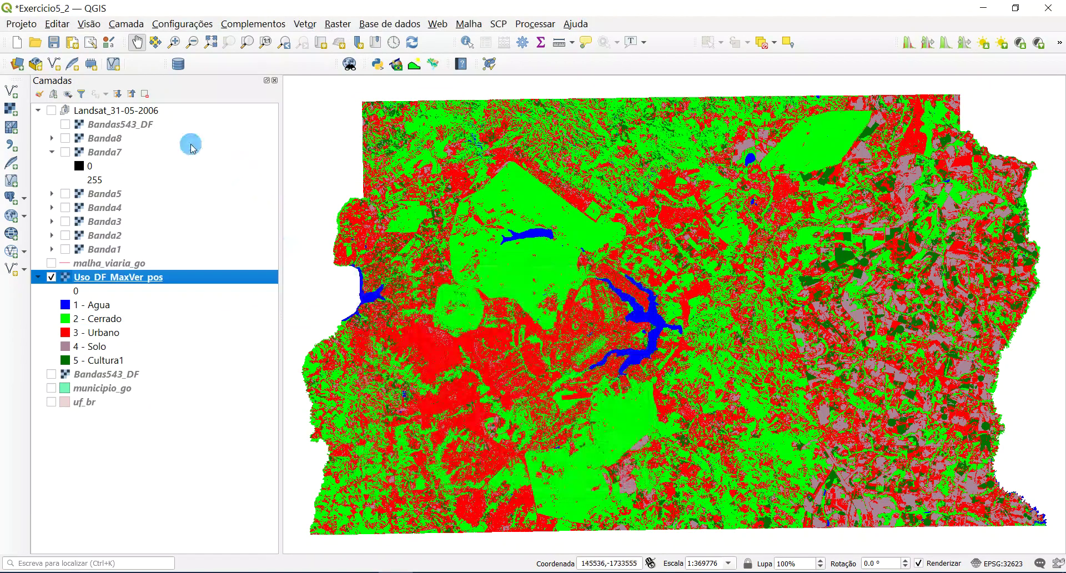
Step: Create a new print layout titled Mapa_uso_solo3
left_click(21, 23)
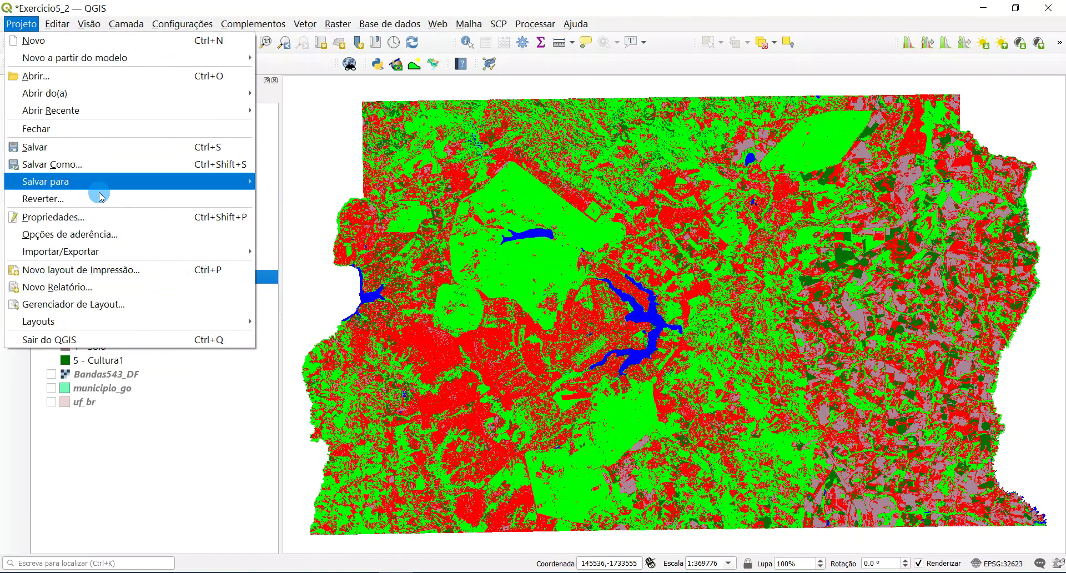
left_click(140, 269)
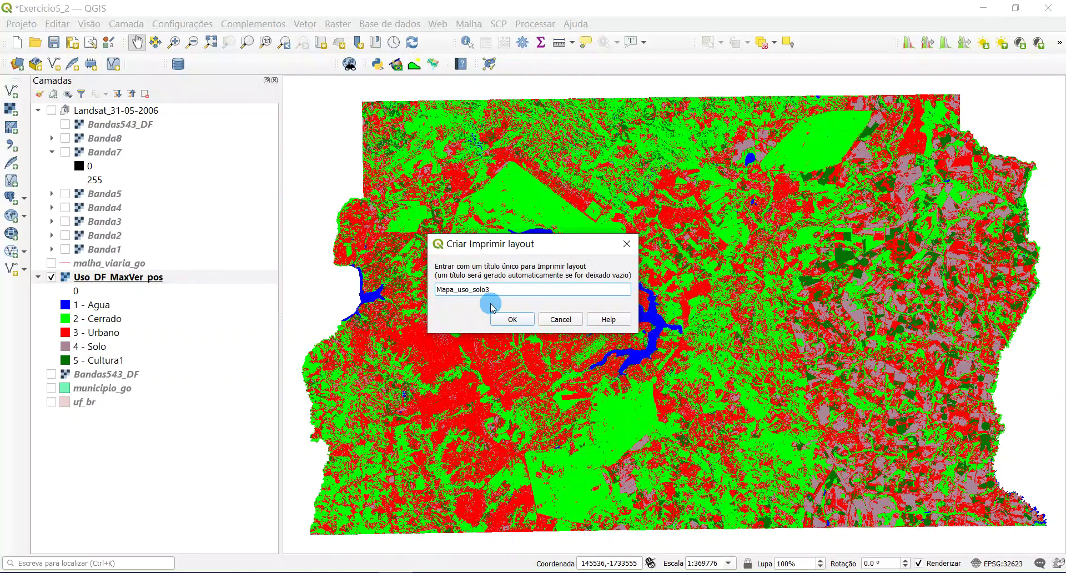
left_click(512, 319)
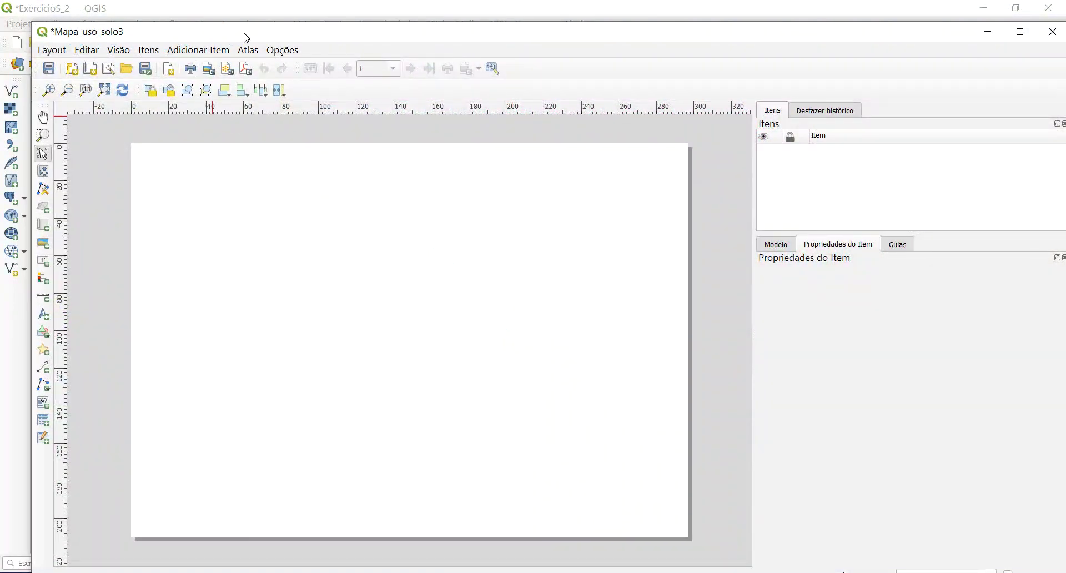
mouse_move(247, 37)
left_mouse_down()
mouse_move(269, 19)
mouse_move(431, 43)
mouse_move(567, 134)
mouse_move(279, 336)
mouse_move(283, 79)
mouse_move(223, 26)
mouse_move(235, 14)
mouse_move(256, 19)
left_mouse_up()
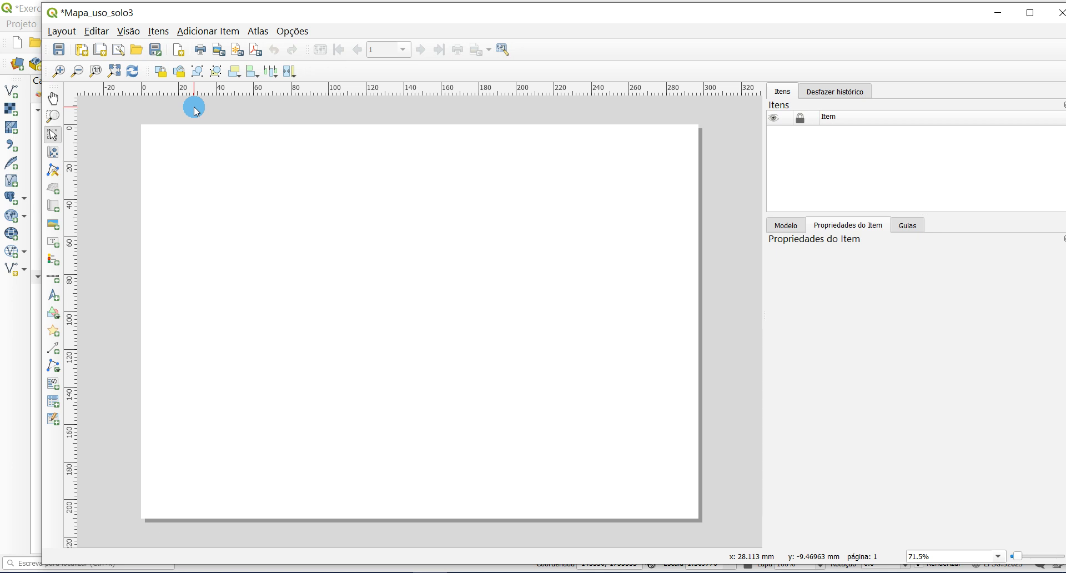
Step: In the page properties of the blank layout, set the size to A4 and the orientation to Paisagem (landscape)
right_click(356, 202)
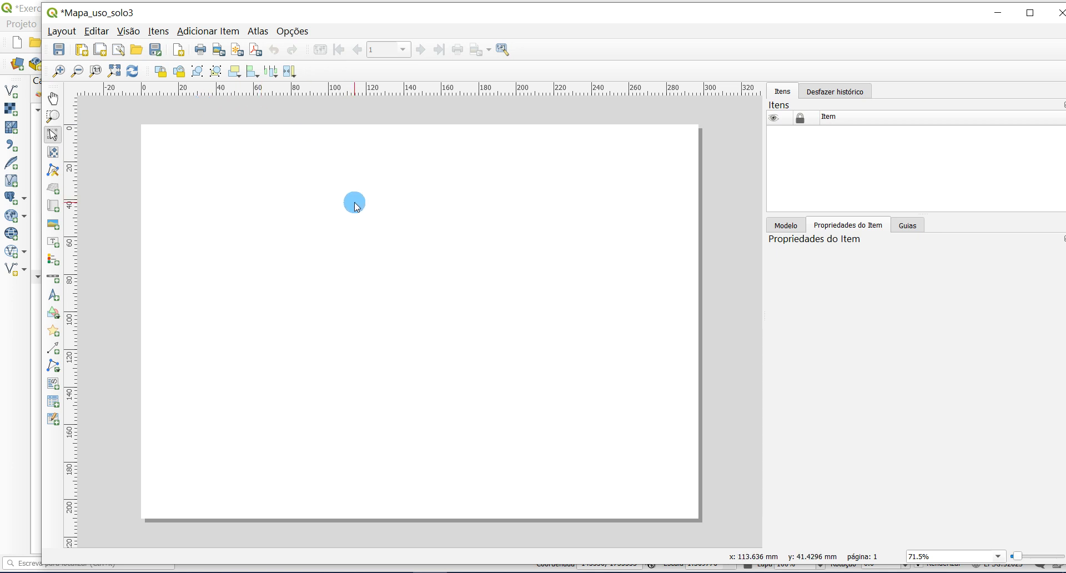
left_click(357, 207)
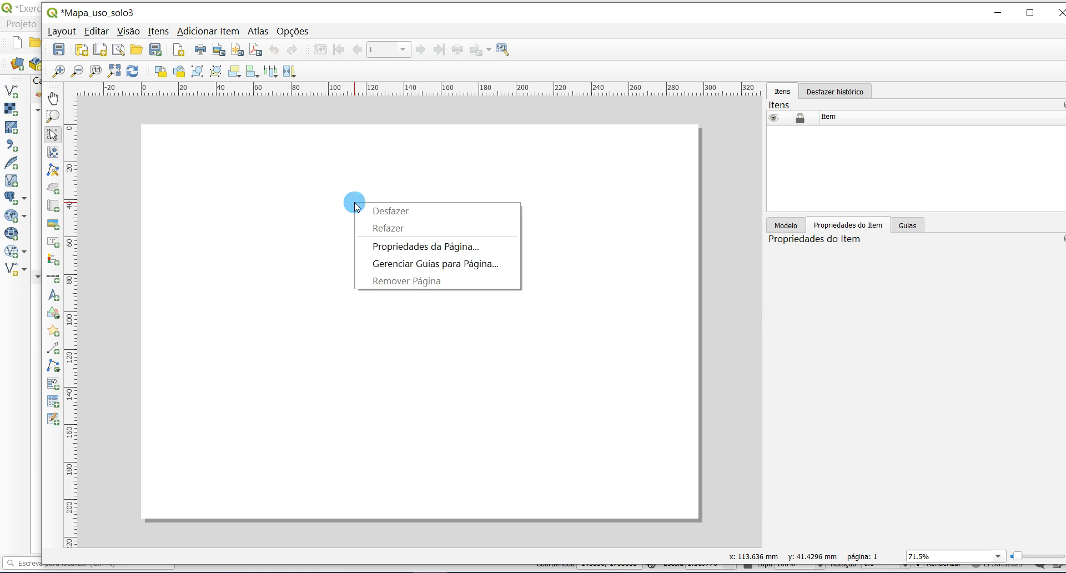
left_click(468, 247)
left_click(879, 283)
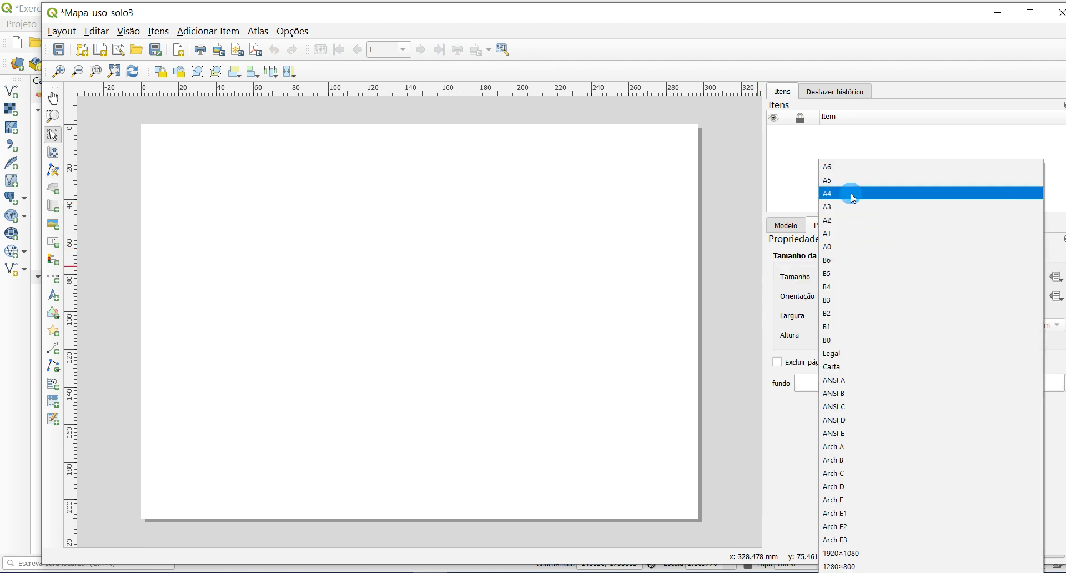
left_click(853, 197)
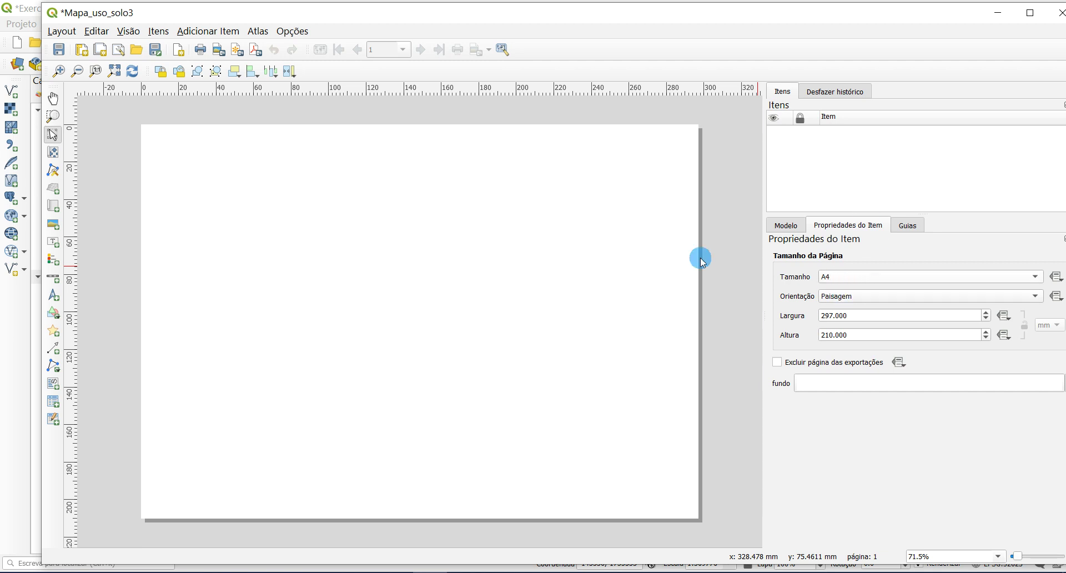
left_click(861, 302)
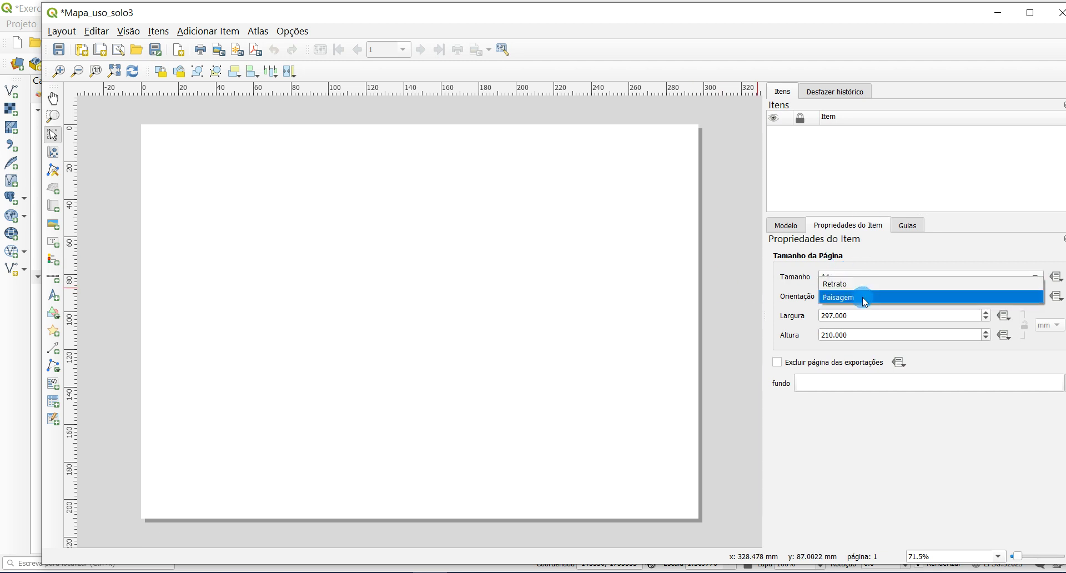
left_click(864, 298)
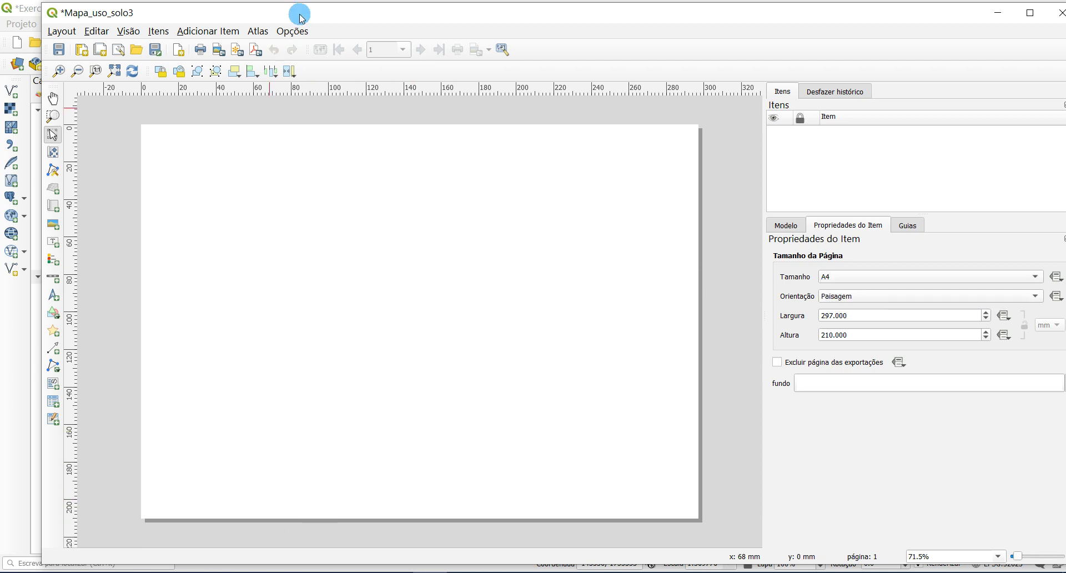
mouse_move(298, 12)
left_mouse_down()
mouse_move(379, 224)
mouse_move(433, 572)
mouse_move(468, 540)
mouse_move(388, 83)
mouse_move(305, 43)
mouse_move(288, 19)
left_mouse_up()
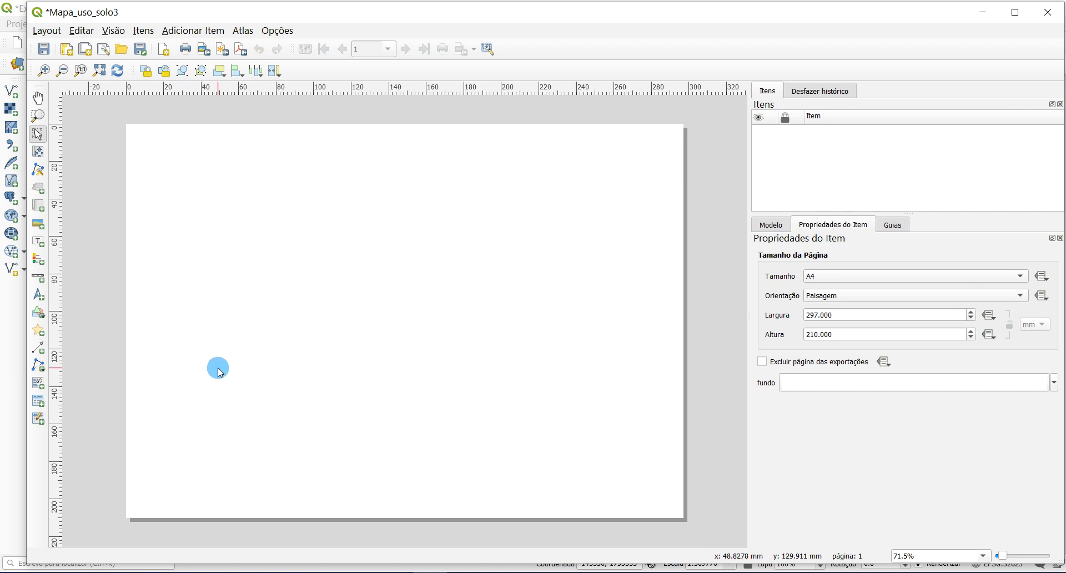
left_click(187, 33)
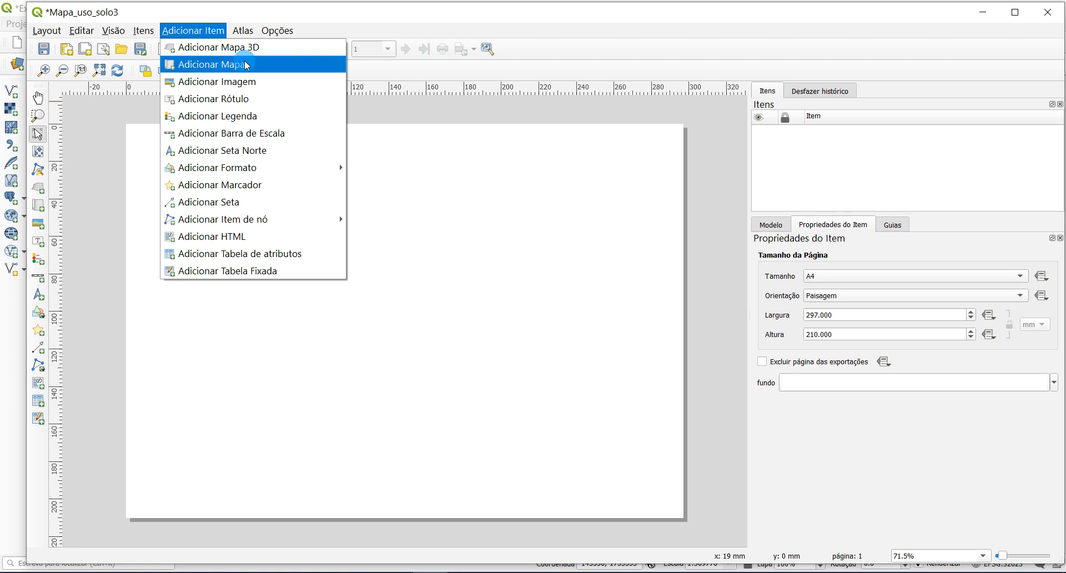
left_click(274, 12)
left_click_drag(272, 11, 388, 476)
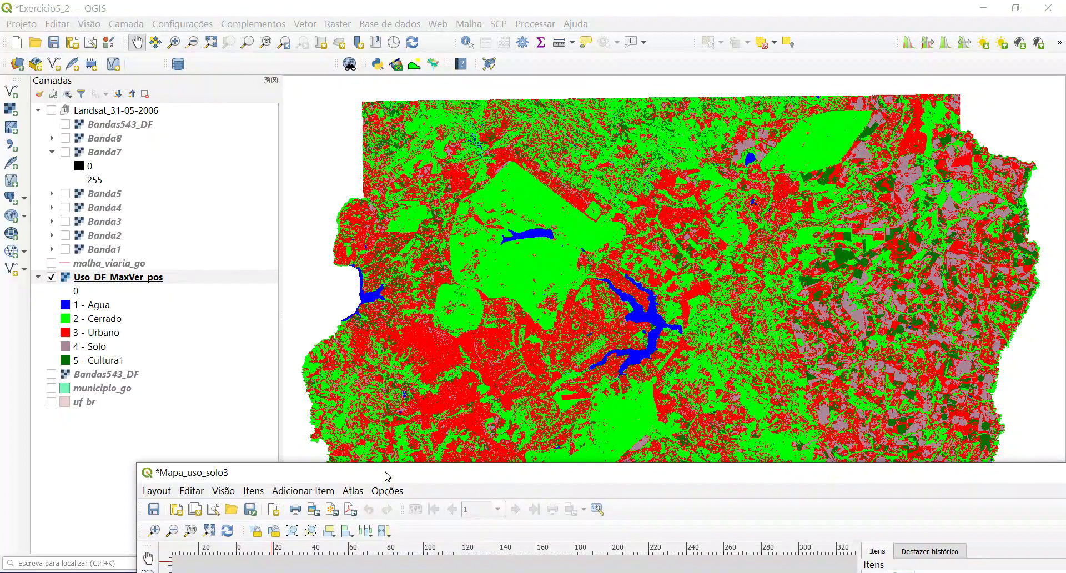
left_click_drag(388, 476, 297, 18)
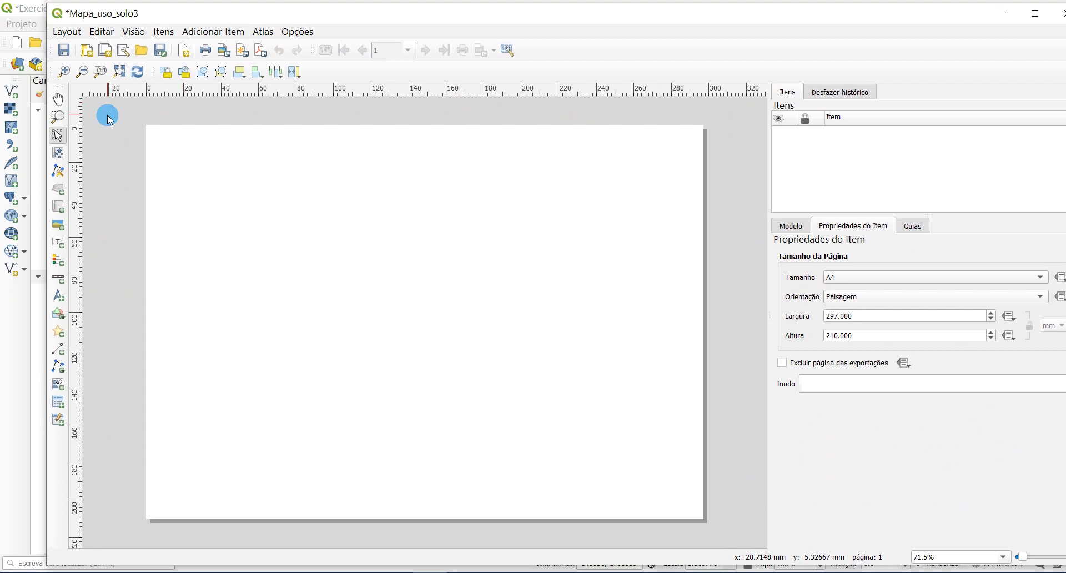
Step: Add a map item about 210 mm wide and 107 mm high to the upper part of the page
left_click(58, 210)
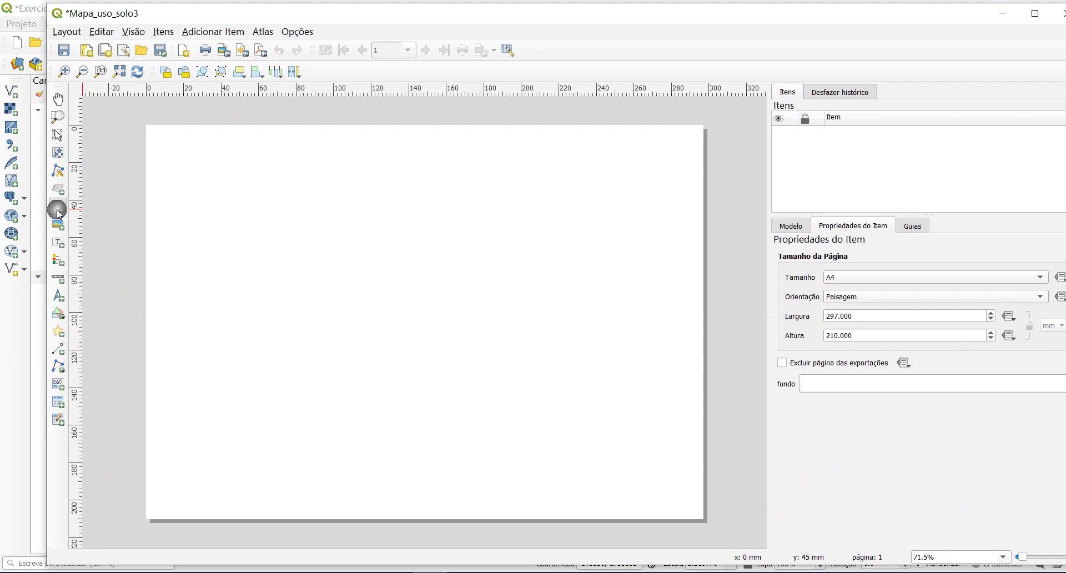
left_click(211, 32)
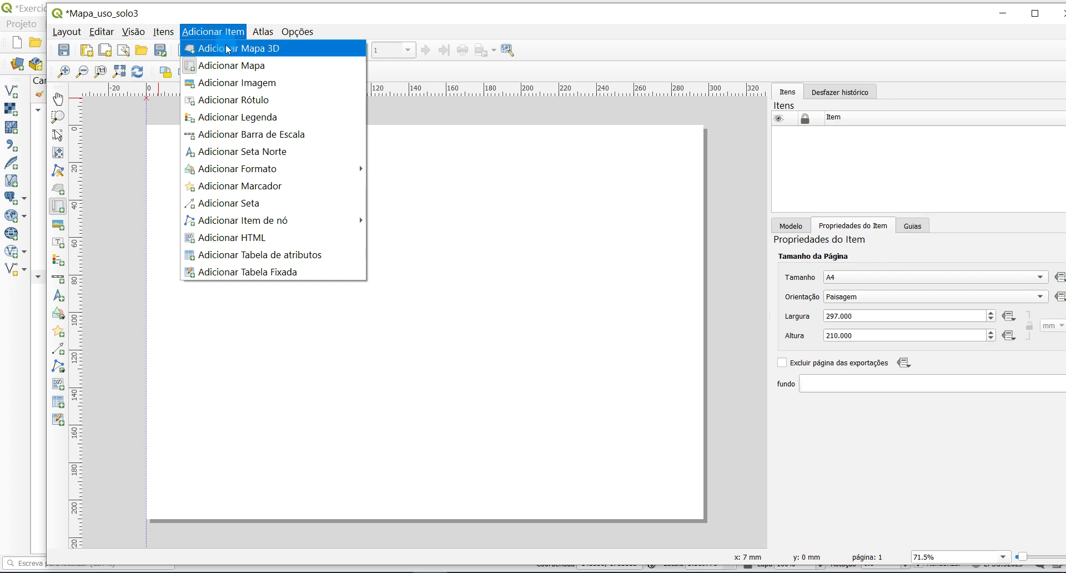
left_click(222, 66)
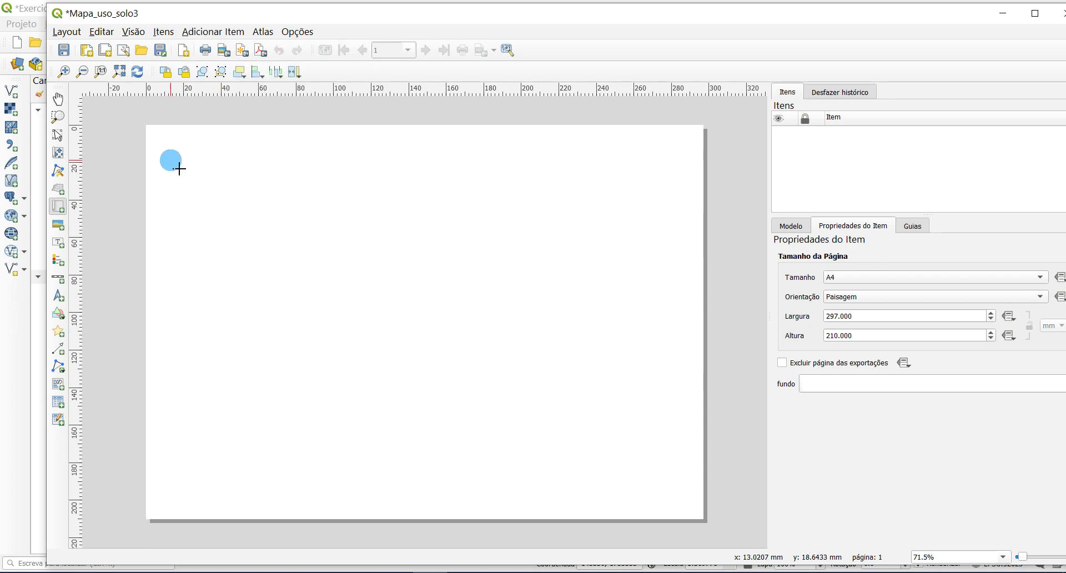
left_click_drag(176, 157, 571, 359)
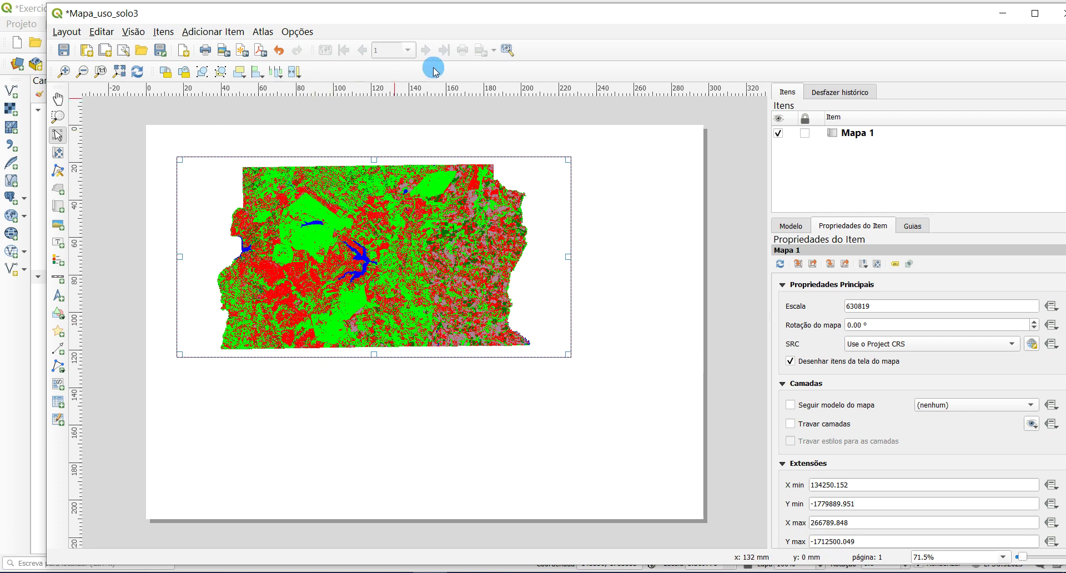
Step: Set the scale of the new map item to 600000
left_click_drag(405, 12, 378, 1)
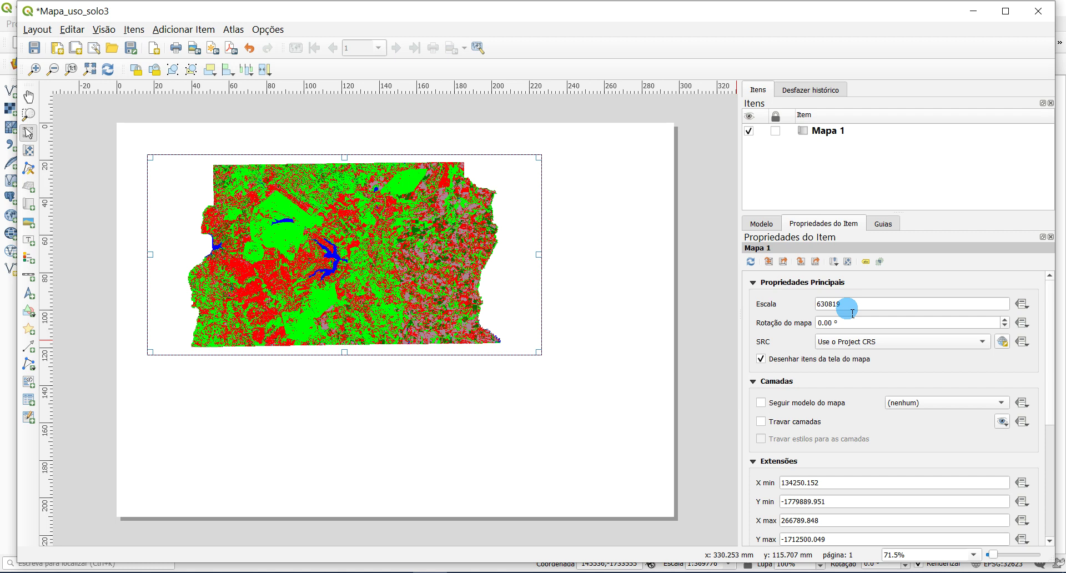
left_click_drag(853, 312, 756, 290)
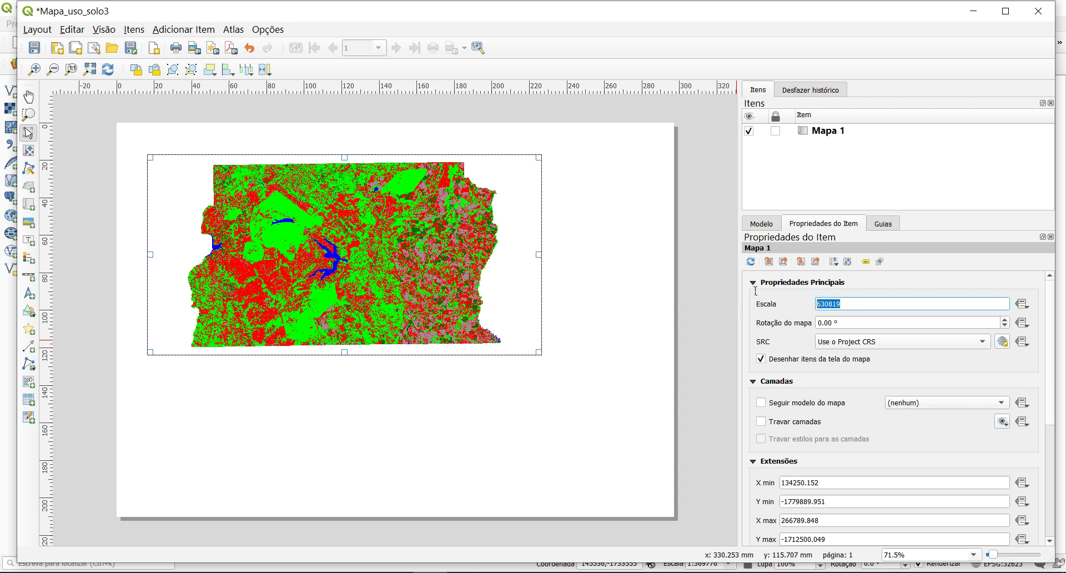
left_click_drag(880, 376, 838, 366)
key("Return")
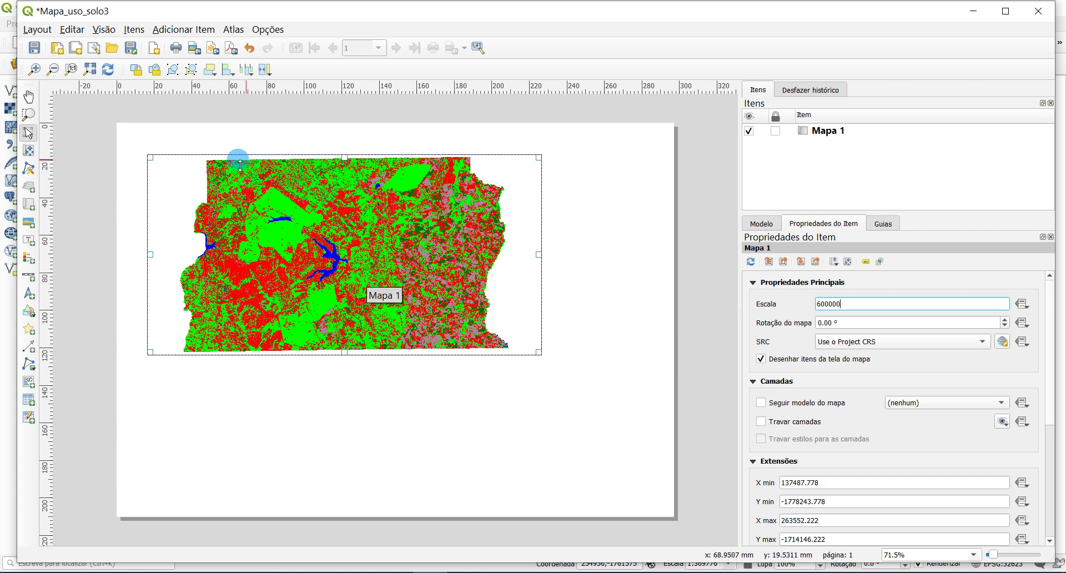
Step: Narrow the map item from both sides to about 177 mm wide and reset its scale to 600000
left_click_drag(159, 260, 186, 260)
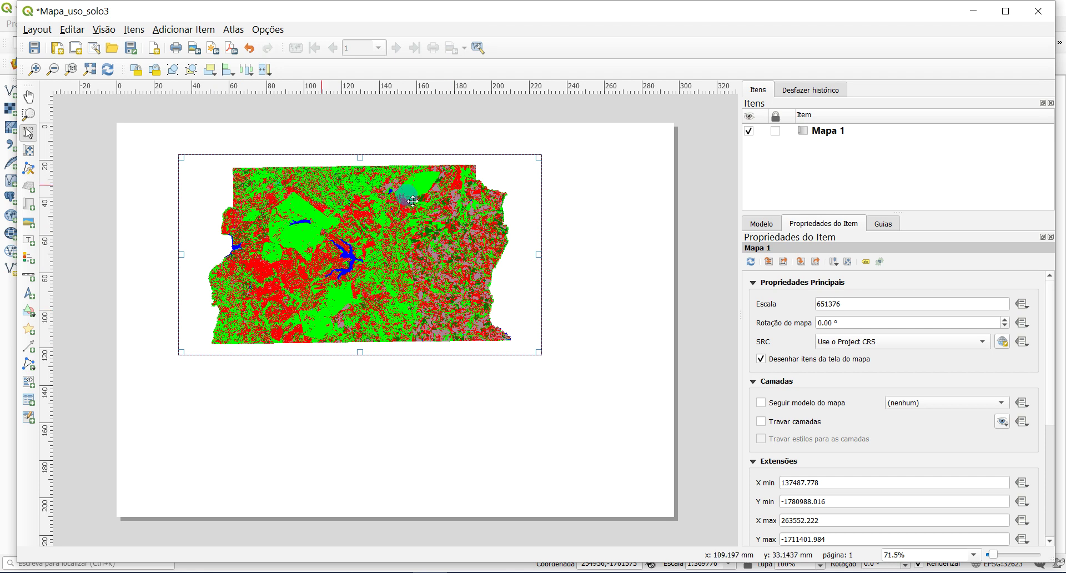
double_click(825, 304)
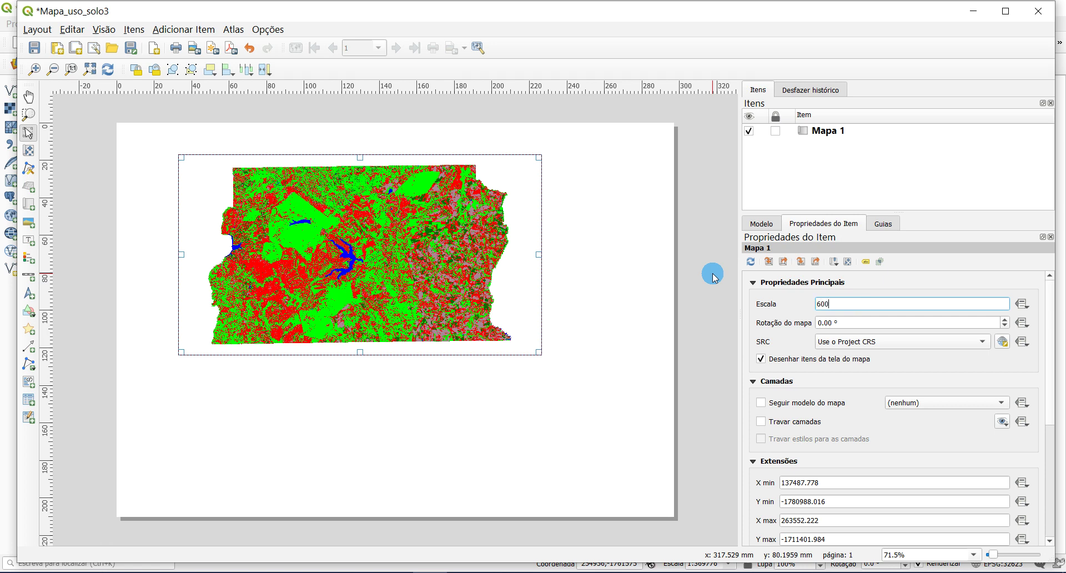
key("Return")
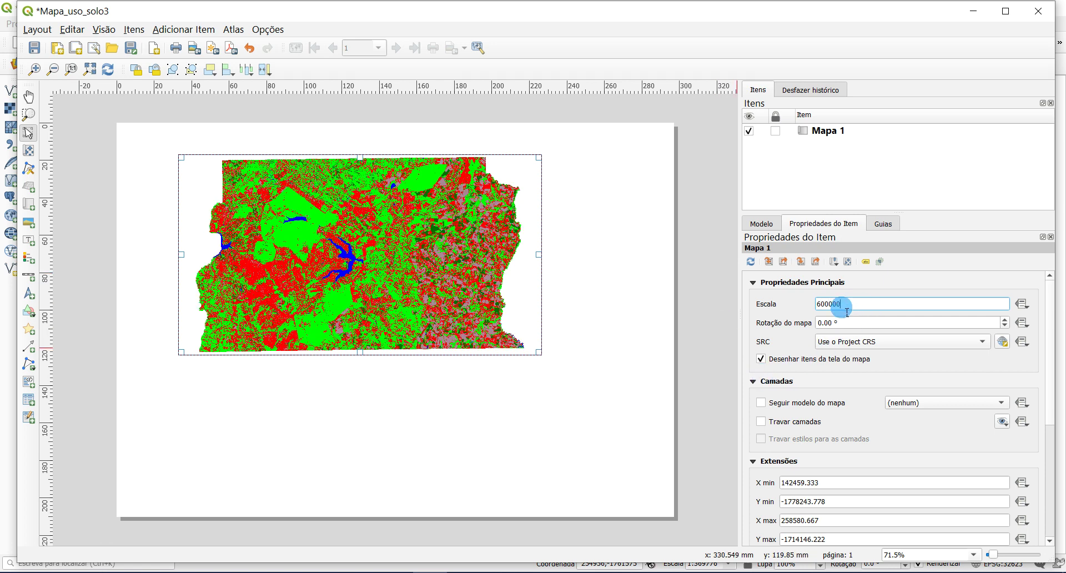
left_click(886, 311)
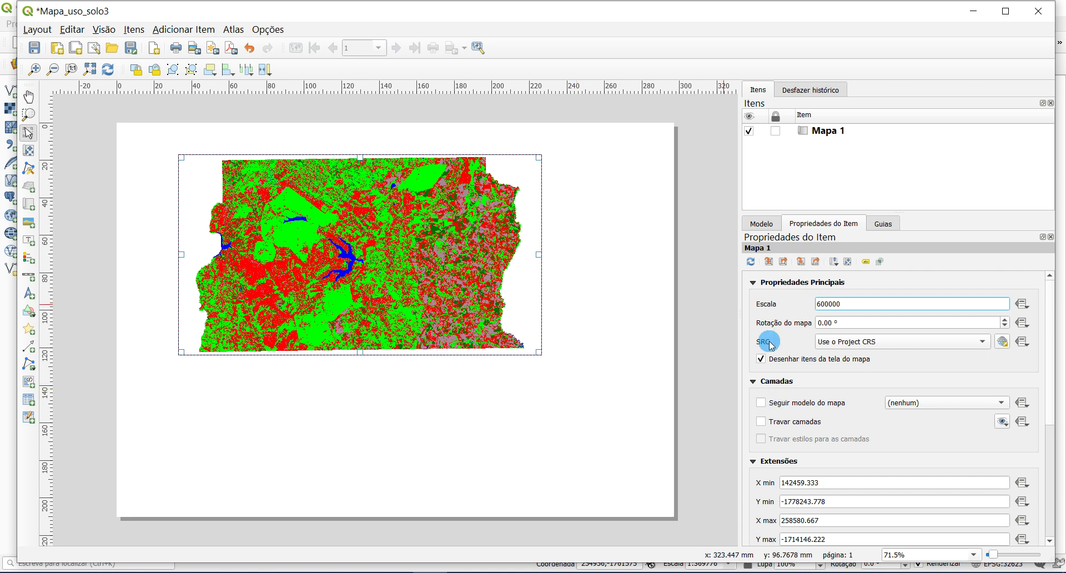
left_click_drag(540, 355, 507, 354)
left_click_drag(867, 304, 701, 302)
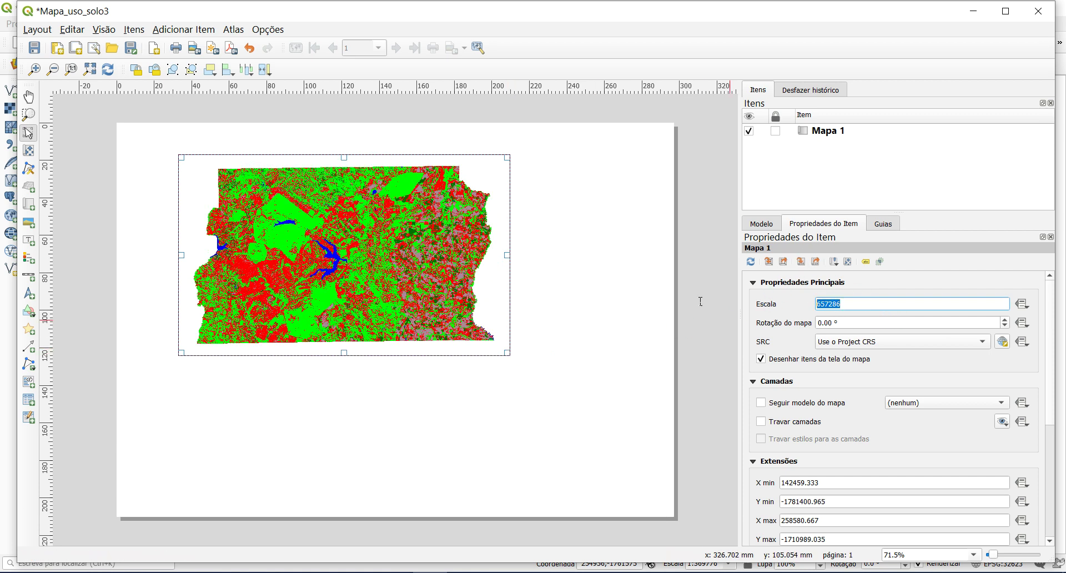
left_click(694, 296)
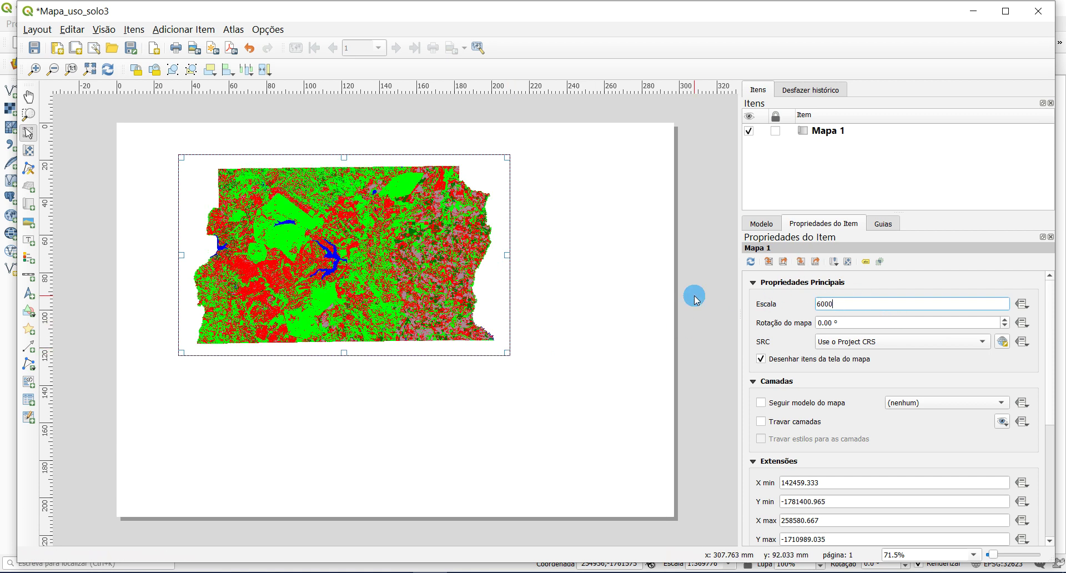
type("600000")
key("Return")
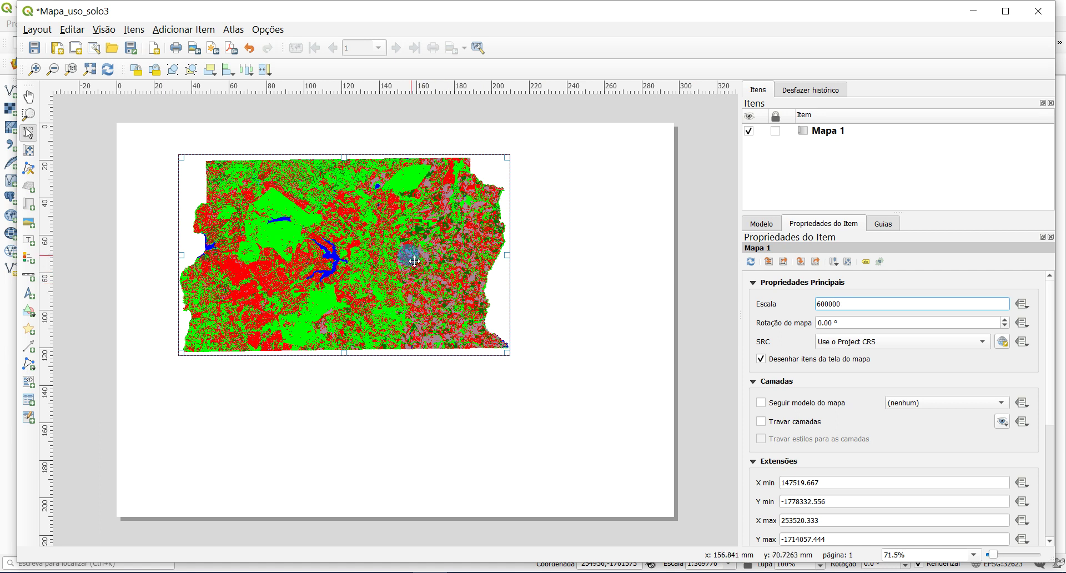
Step: Move the map item about 3 mm right and 7 mm down on the page, keeping it selected
left_click_drag(417, 263, 420, 274)
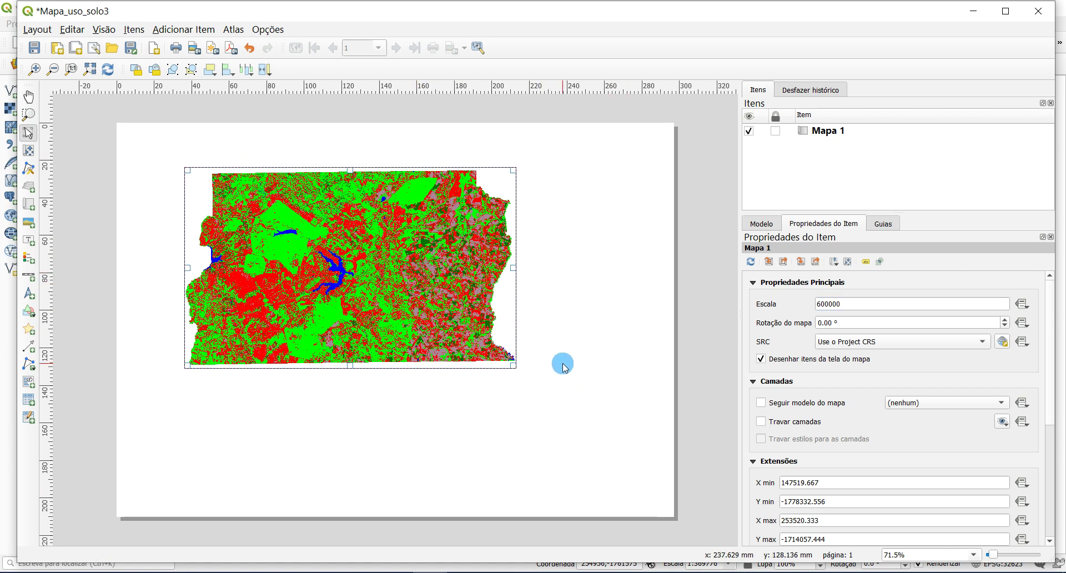
left_click(567, 295)
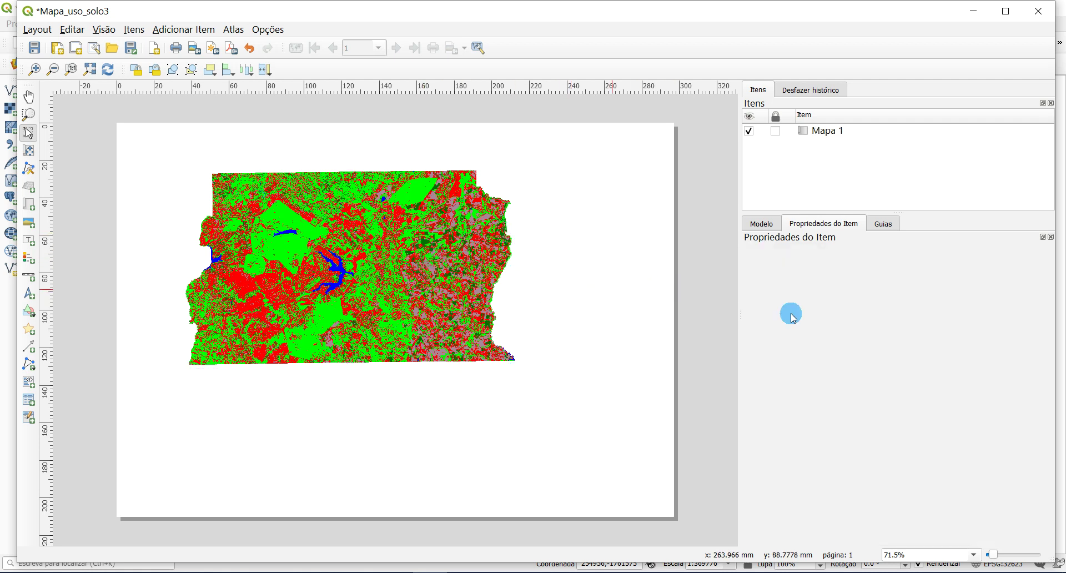
left_click(381, 261)
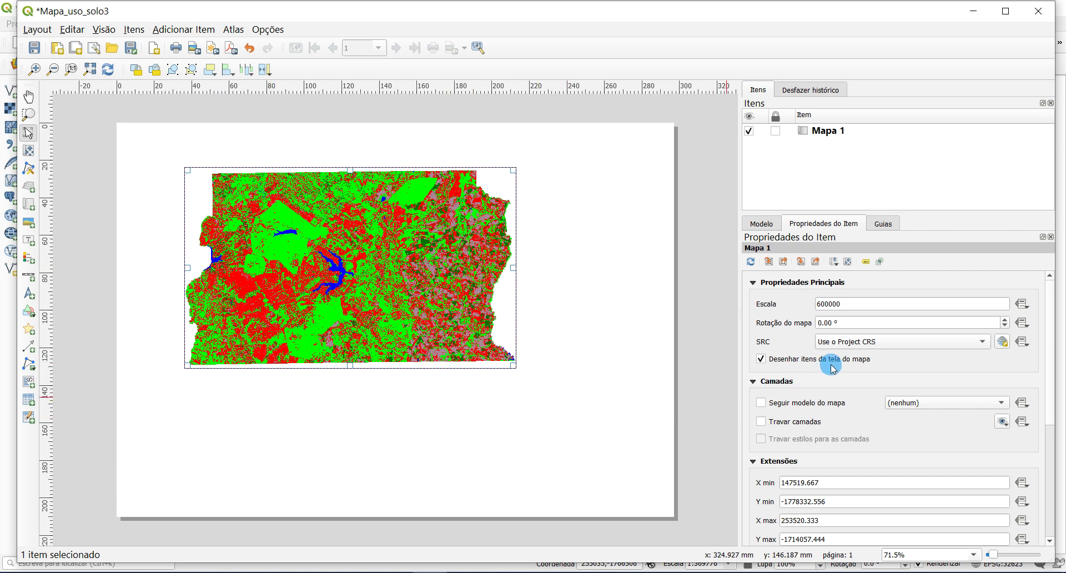
Step: Add a coordinate grid to the map item and open the grid's properties
left_click_drag(1055, 349, 1054, 450)
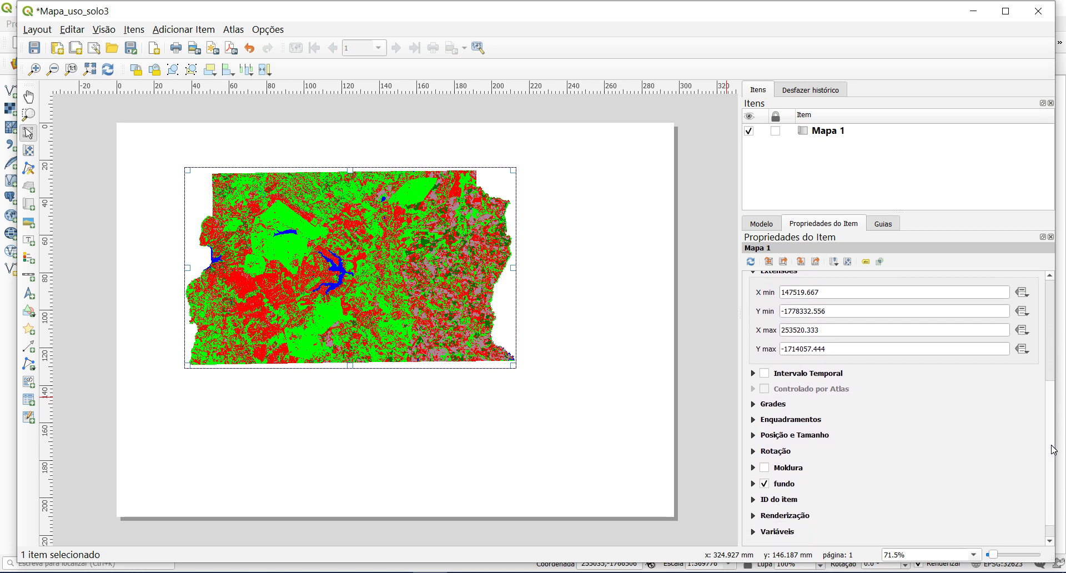
left_click(753, 405)
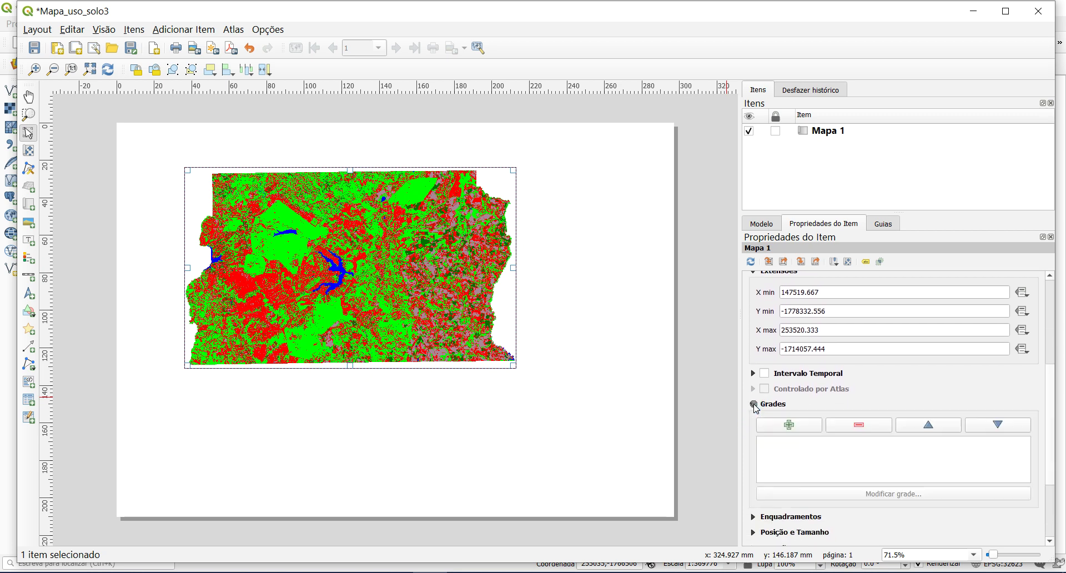
left_click(786, 426)
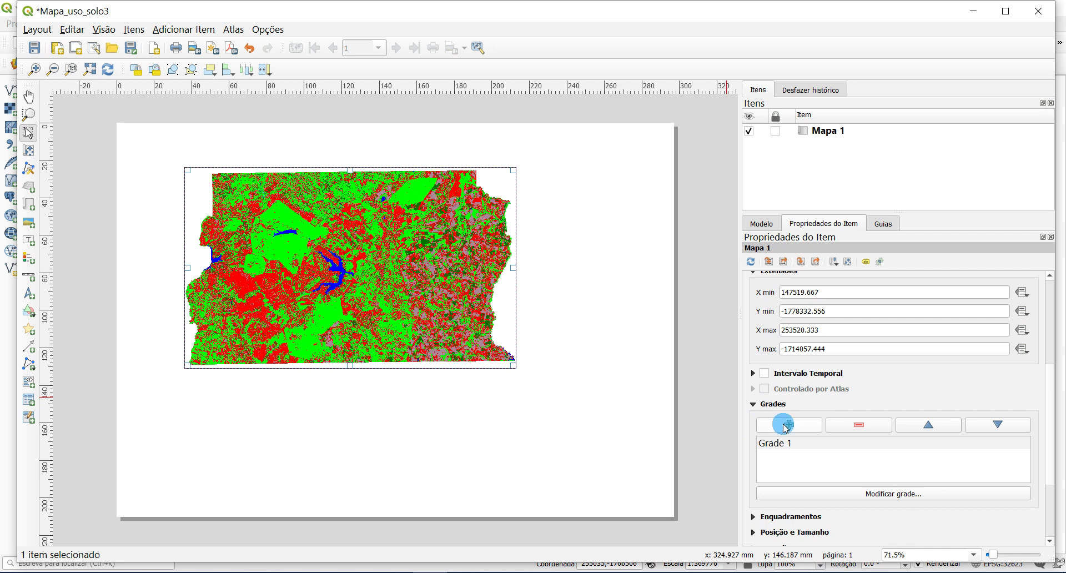
left_click(799, 444)
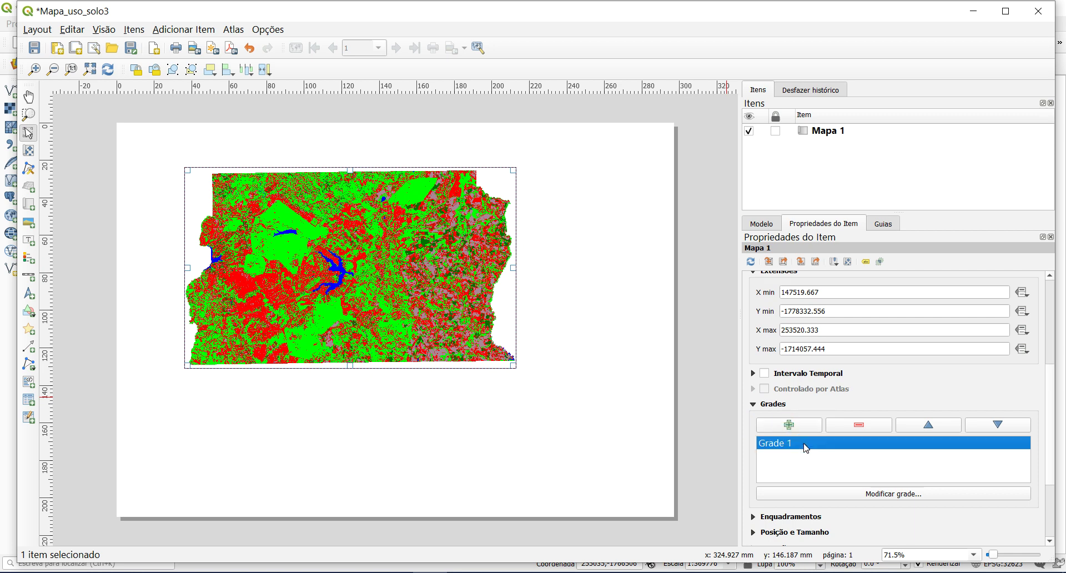
left_click(884, 496)
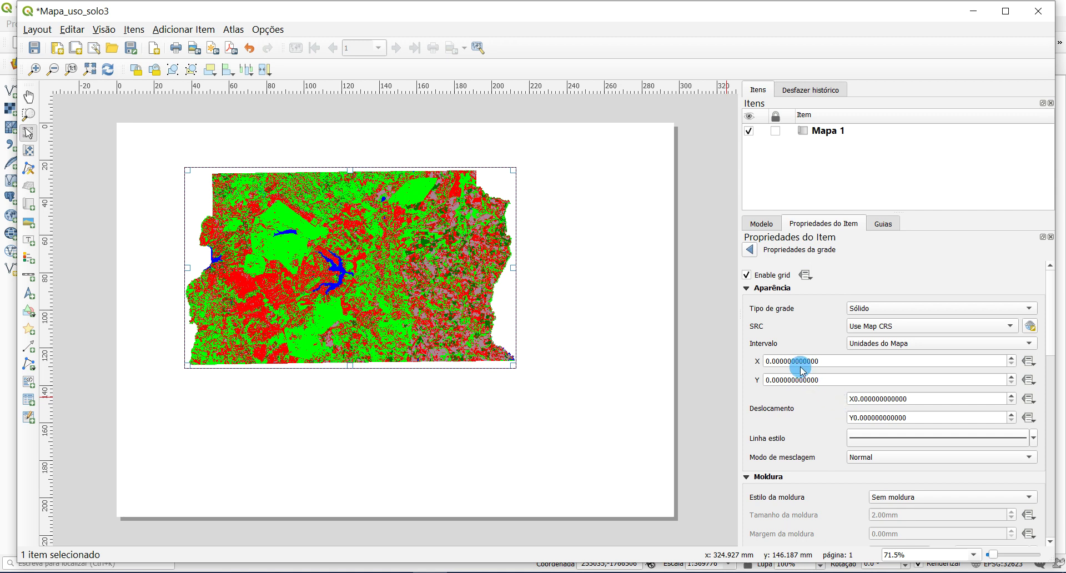
Step: Set the grid interval to 20000 in X and 10000 in Y, in map units
left_click_drag(780, 369, 764, 365)
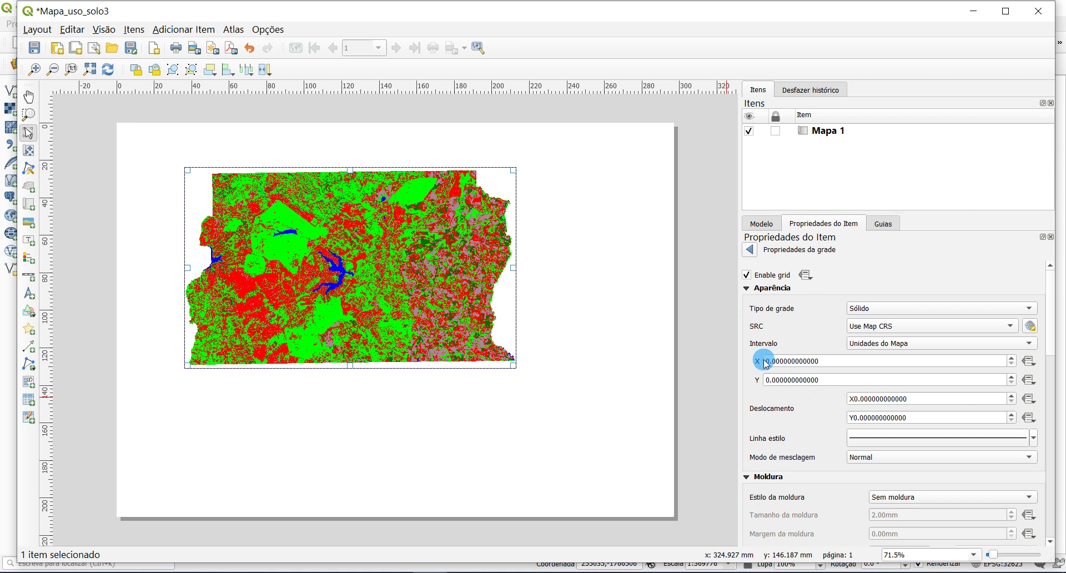
left_click(780, 363)
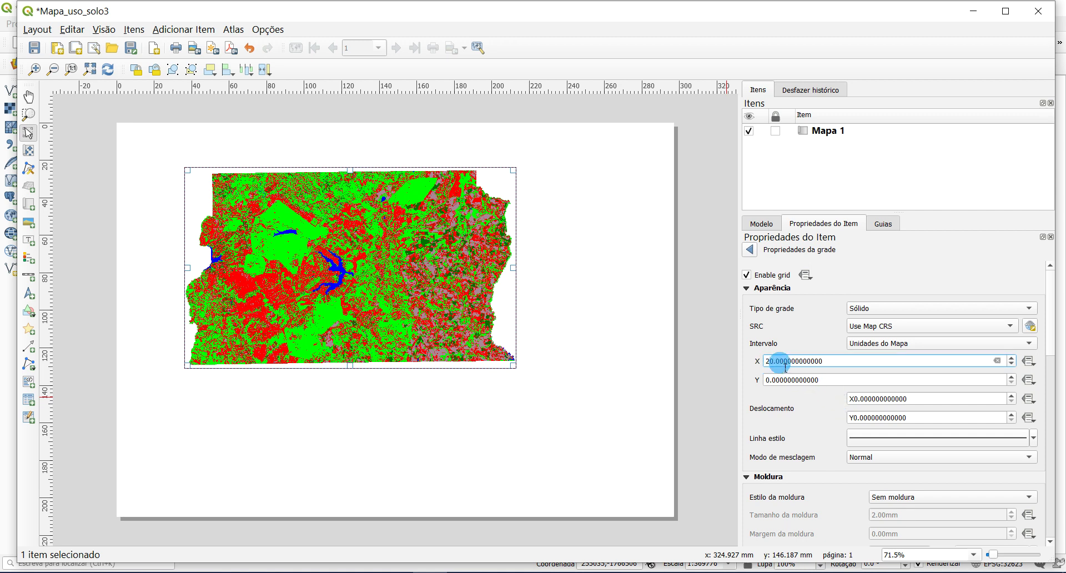
double_click(780, 364)
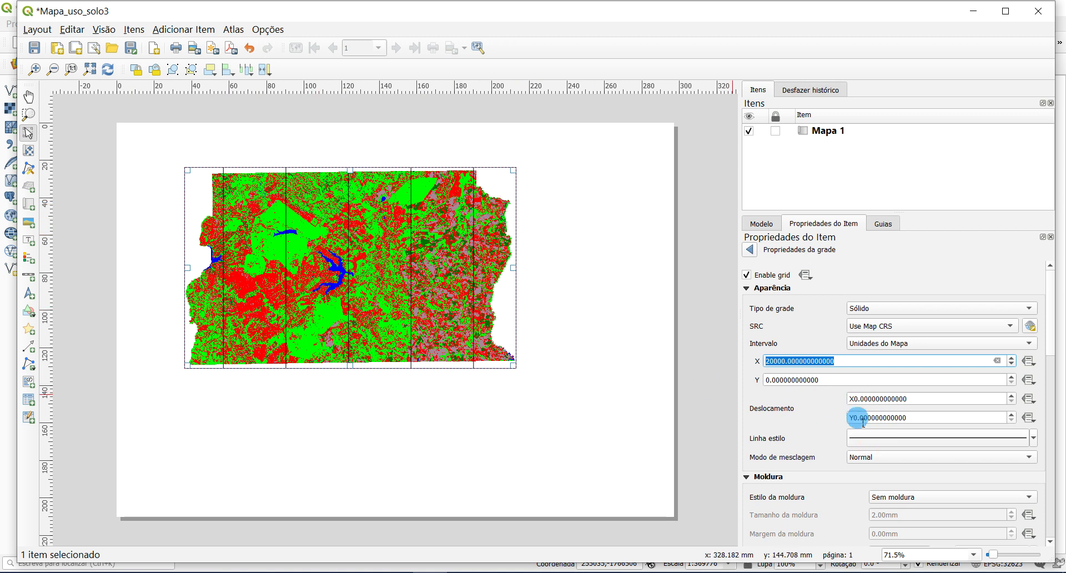
left_click(769, 382)
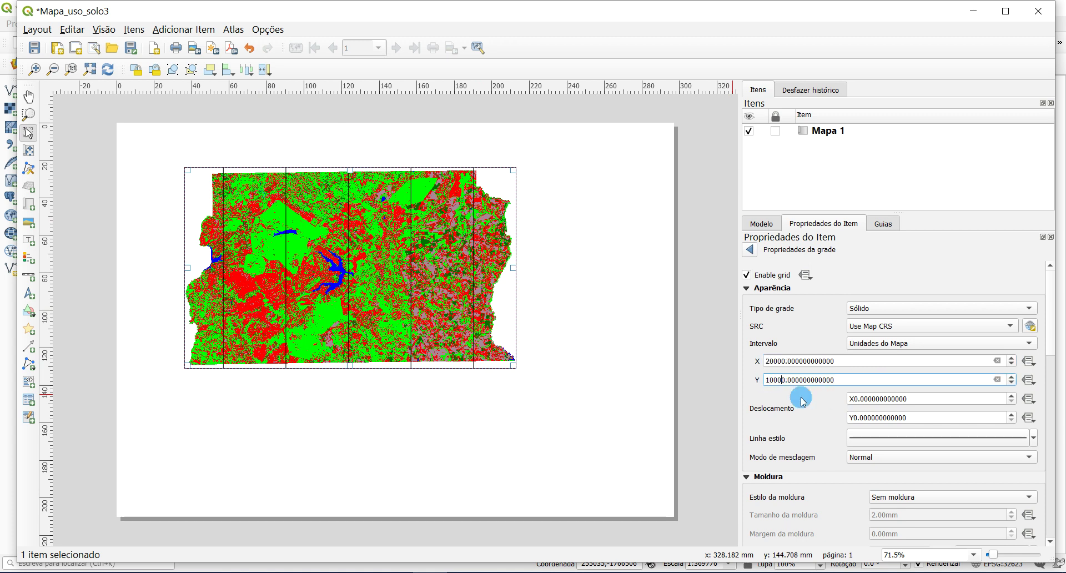
key("Return")
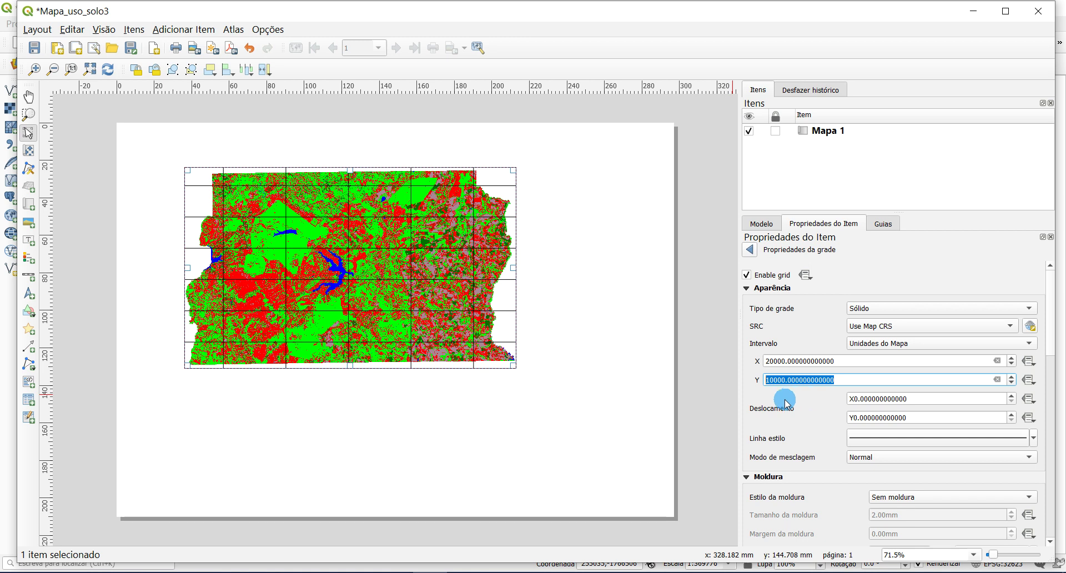
Step: Turn on coordinate drawing (Desenhar coordenadas) for the grid and inspect the labels around the map frame
left_click(1051, 334)
left_click_drag(1052, 334, 1044, 466)
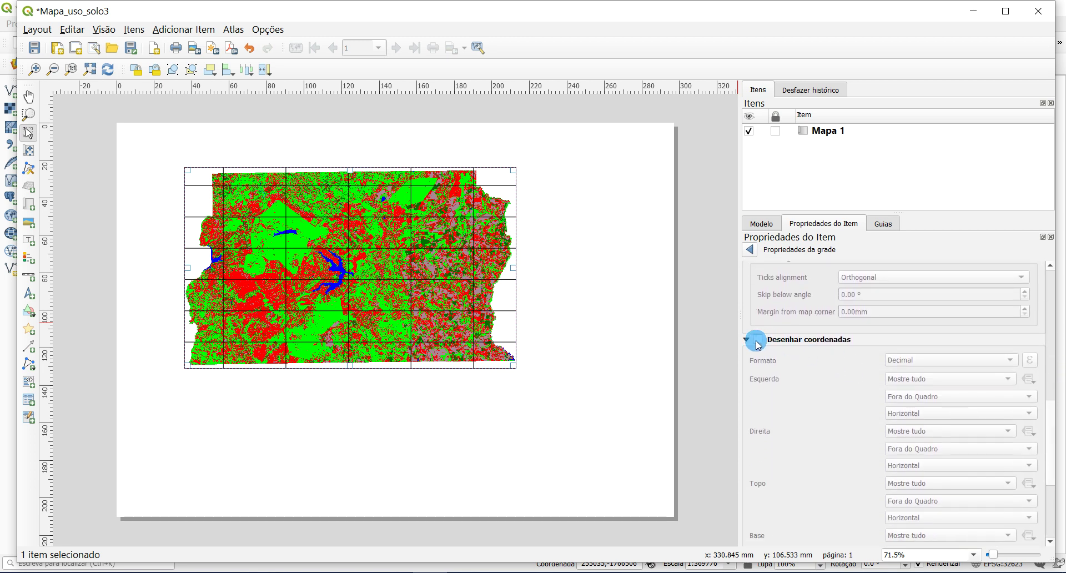
left_click(758, 342)
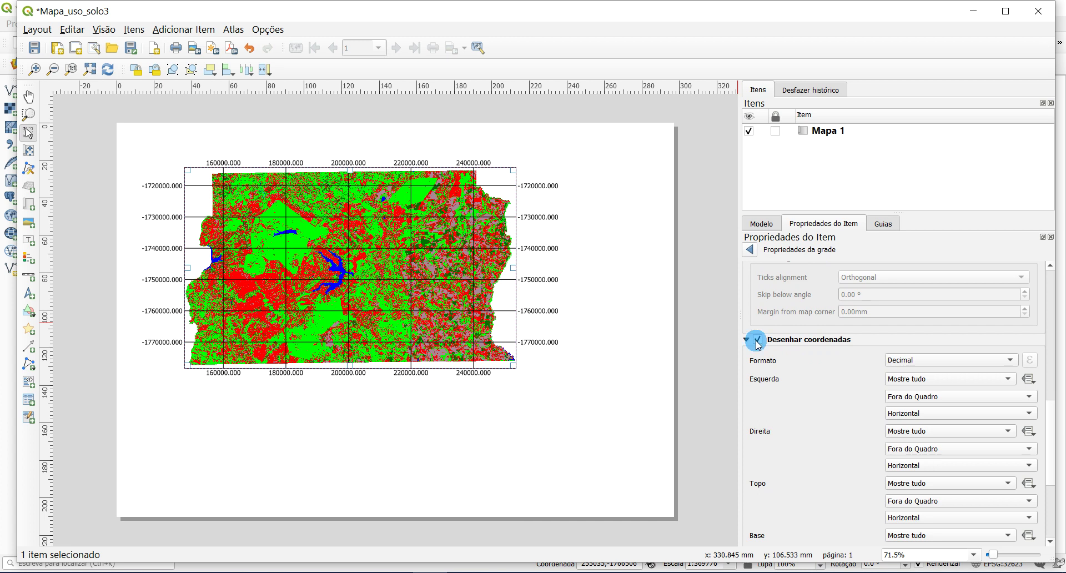
scroll(192, 167, "up", 2)
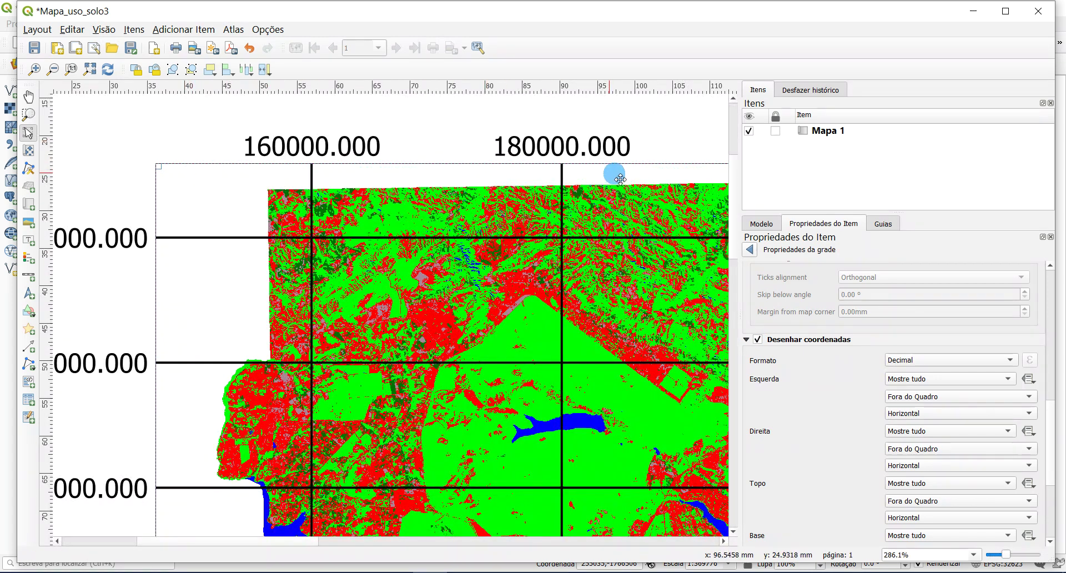
scroll(412, 209, "down", 1)
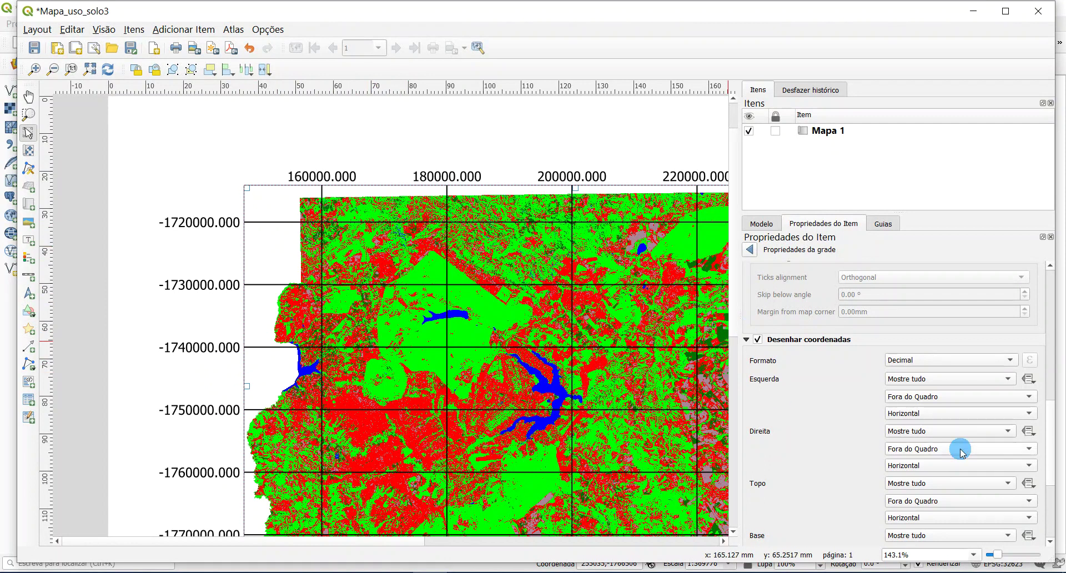
Step: Check the grid's CRS setting and return to the map item's main properties
left_click_drag(1050, 434, 1050, 286)
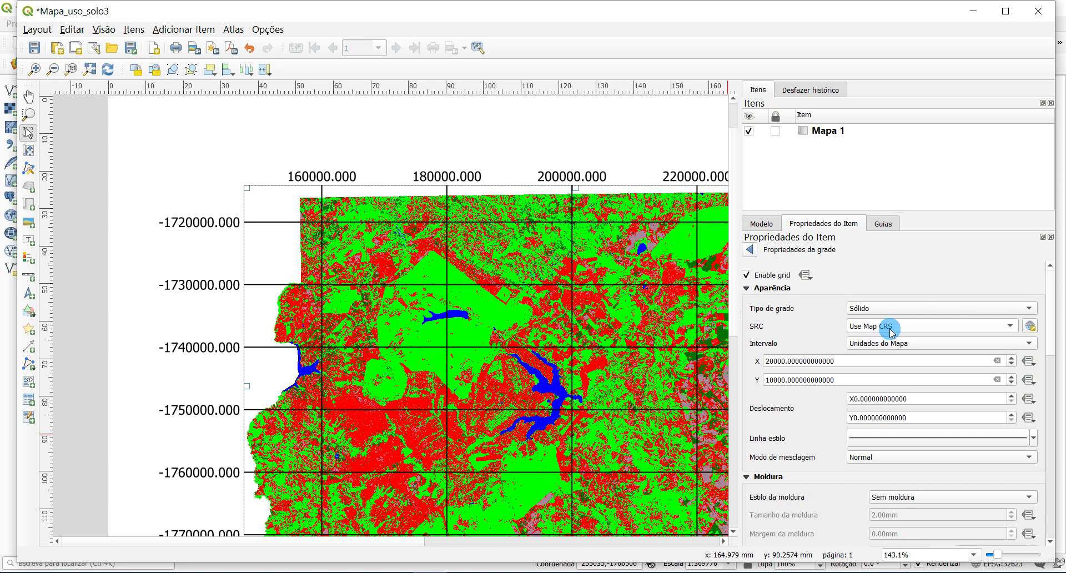
left_click(752, 251)
scroll(931, 376, "up", 5)
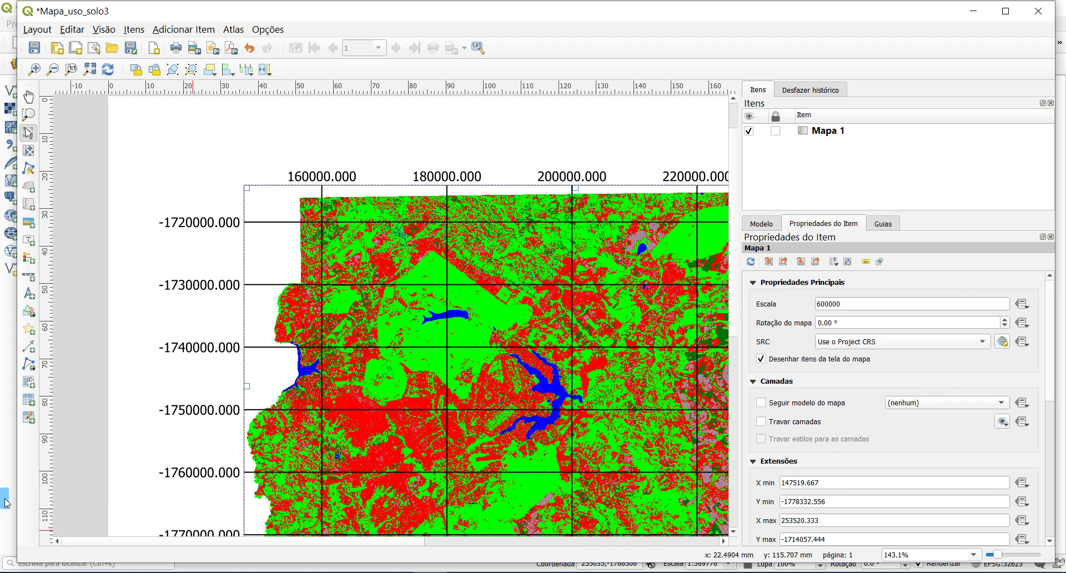
Step: Inspect the project's coordinate reference system in the main QGIS window without changing it, and return to the print layout
left_click(7, 503)
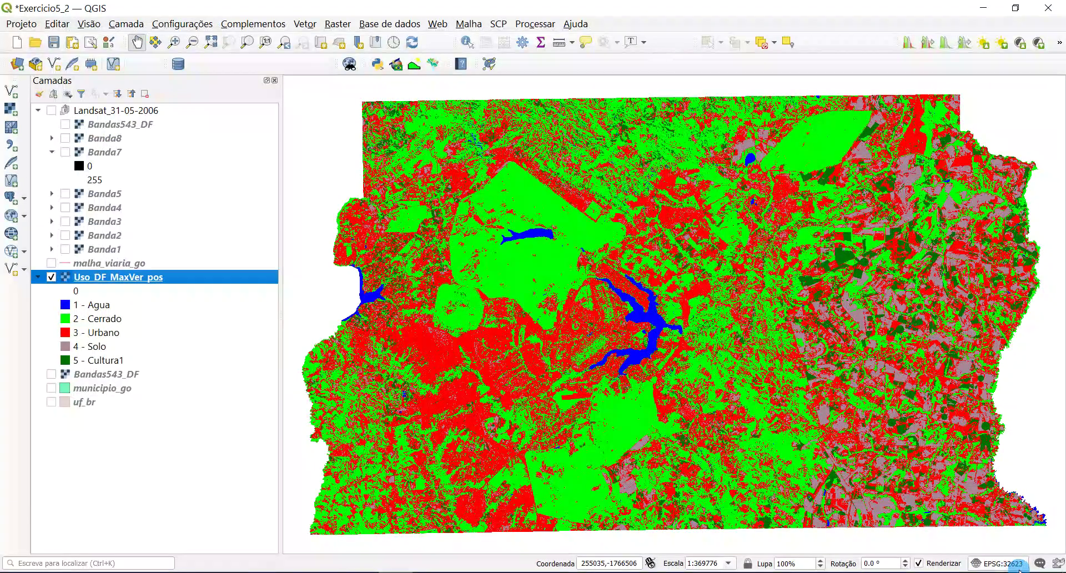
left_click(992, 565)
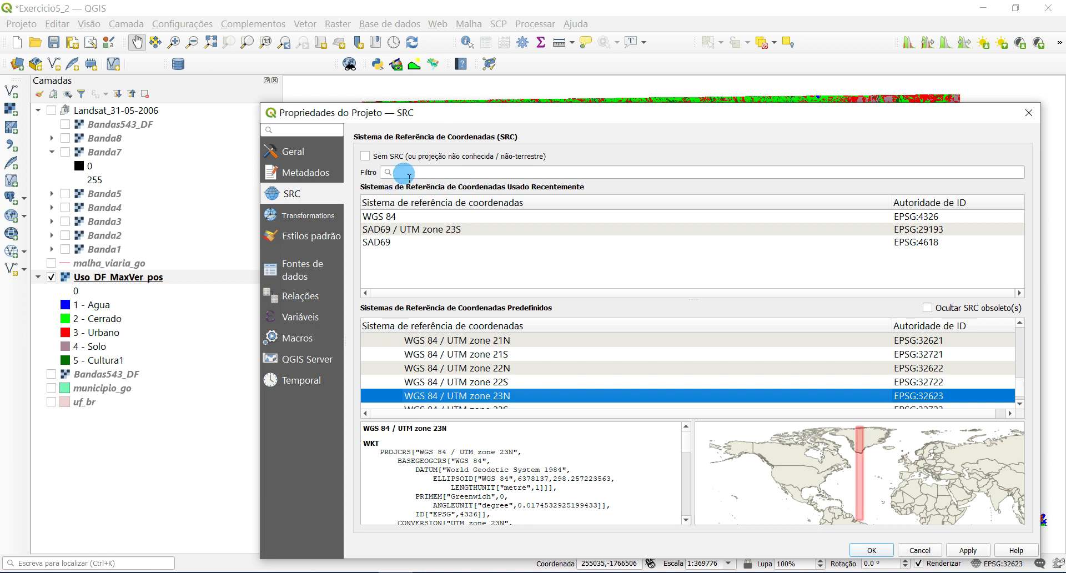
left_click_drag(513, 118, 520, 358)
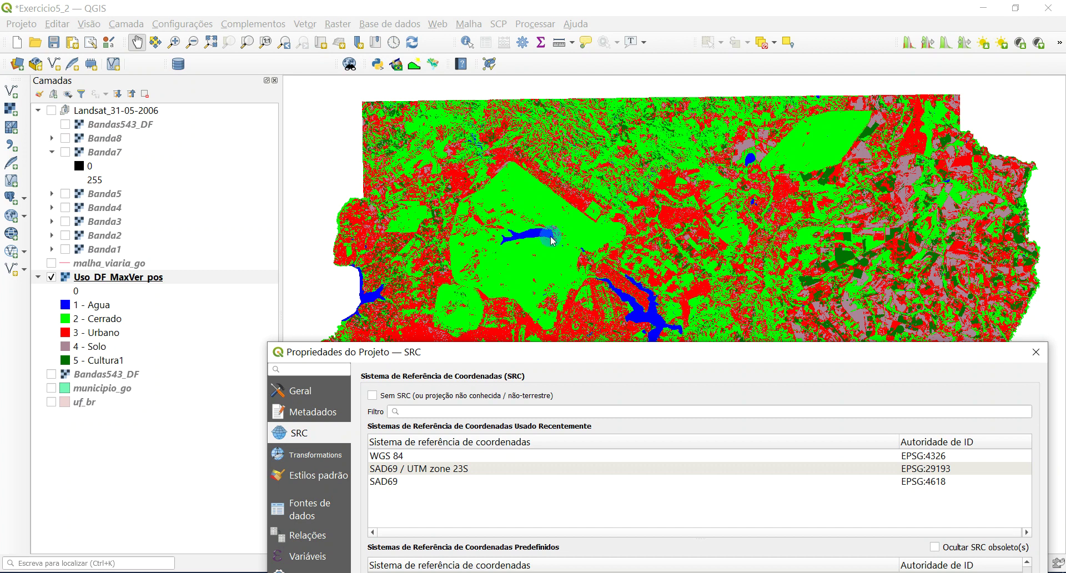
left_click_drag(637, 355, 625, 68)
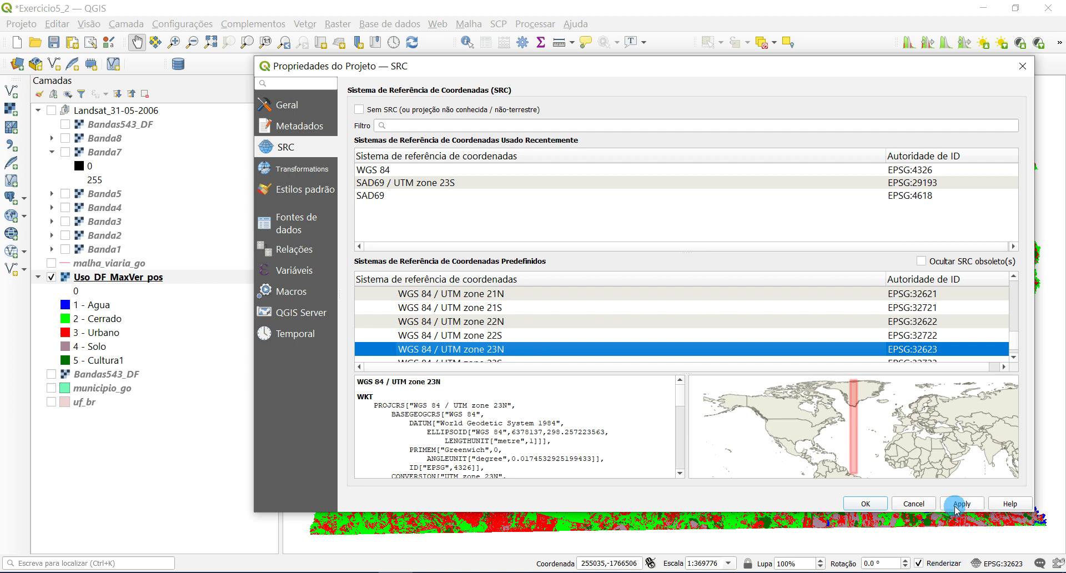
left_click(913, 503)
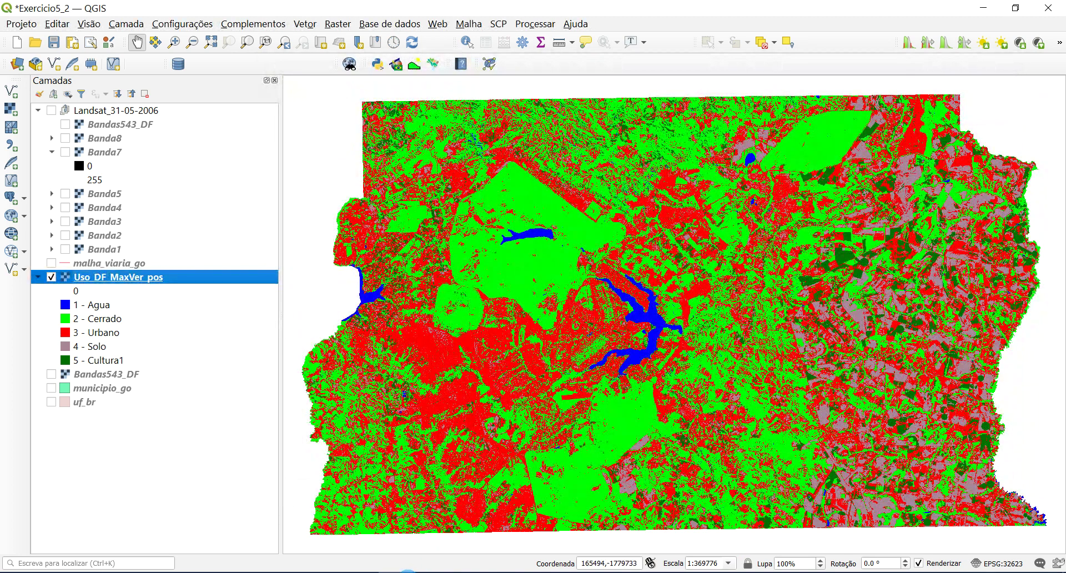
left_click(467, 545)
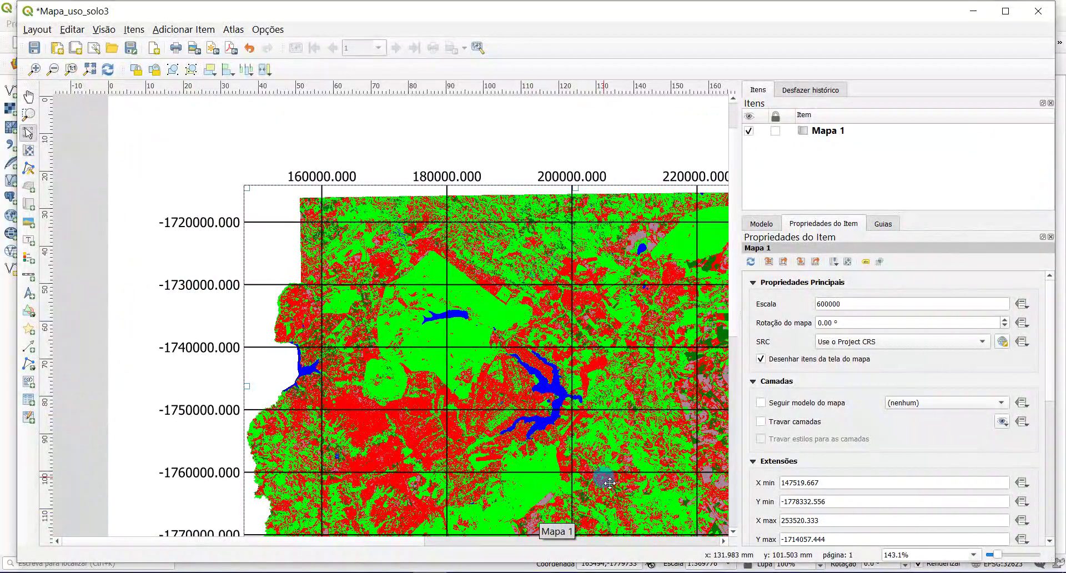
Step: Override the project CRS for the map item with EPSG:32723 - WGS 84 / UTM zone 23S, found by filtering for 32723
left_click(829, 304)
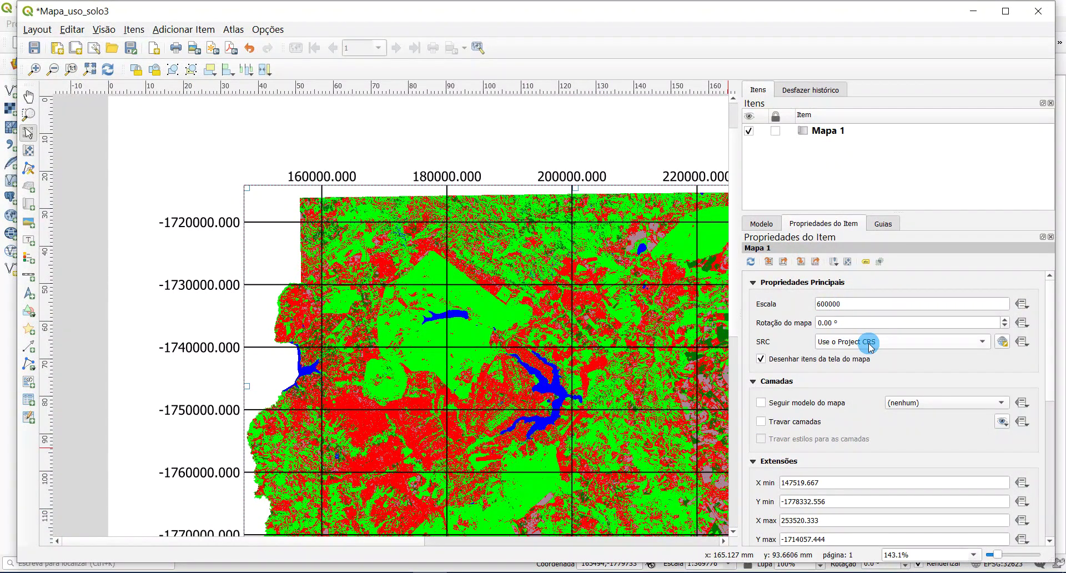
left_click(1002, 343)
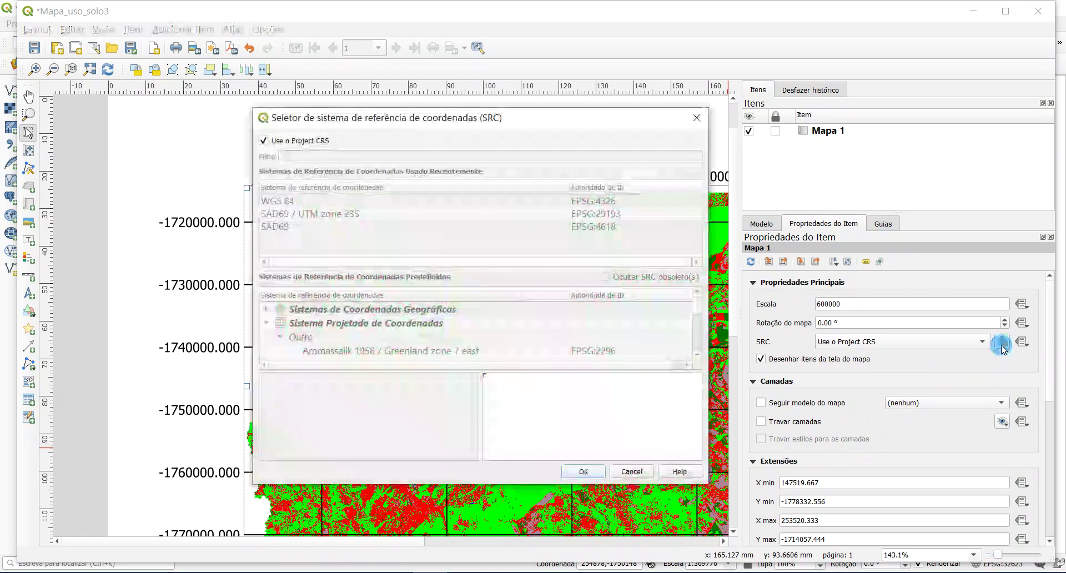
left_click(264, 141)
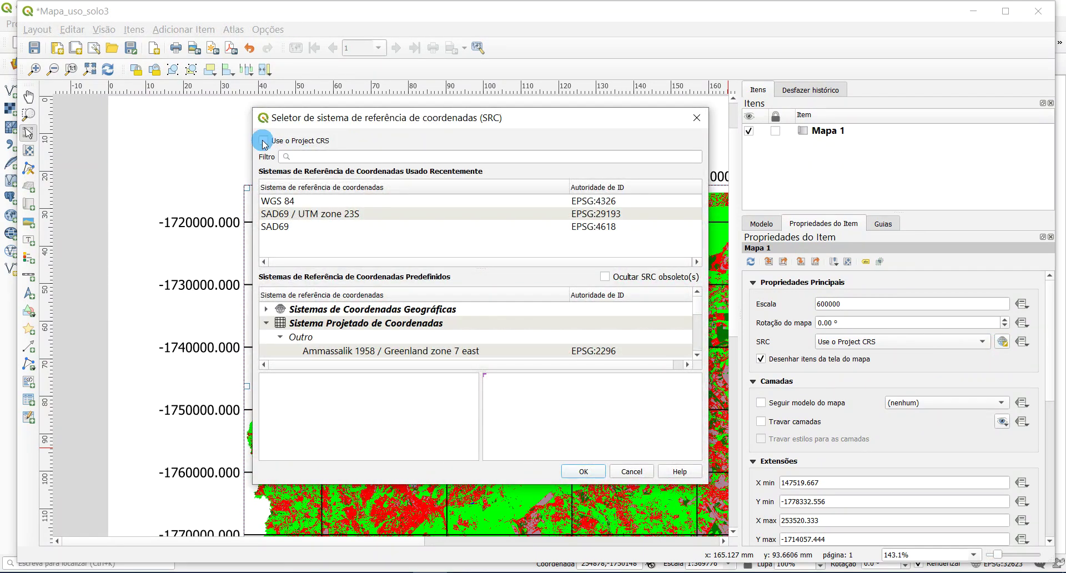
left_click(313, 161)
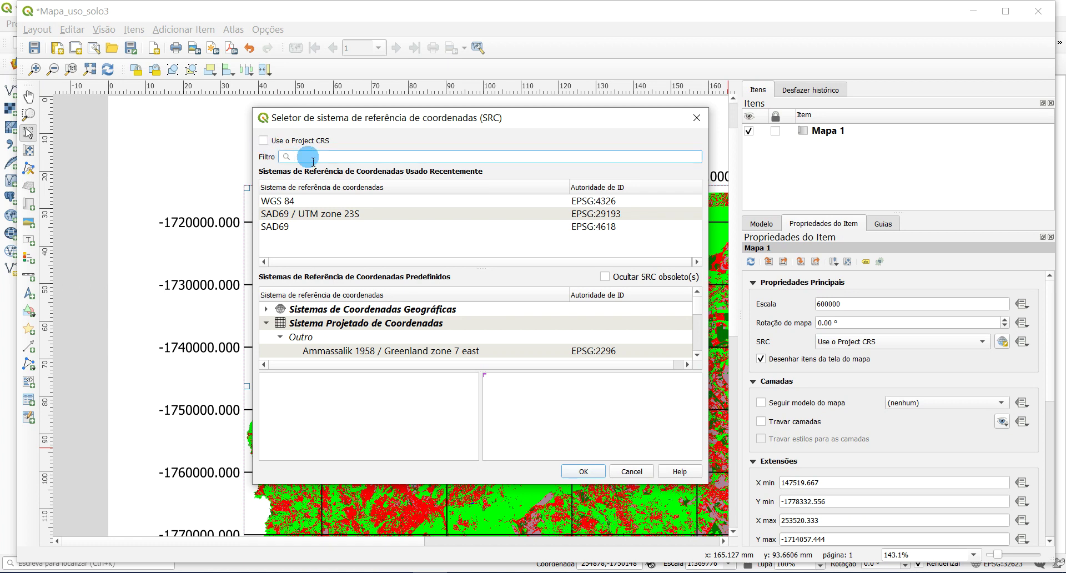
type("32")
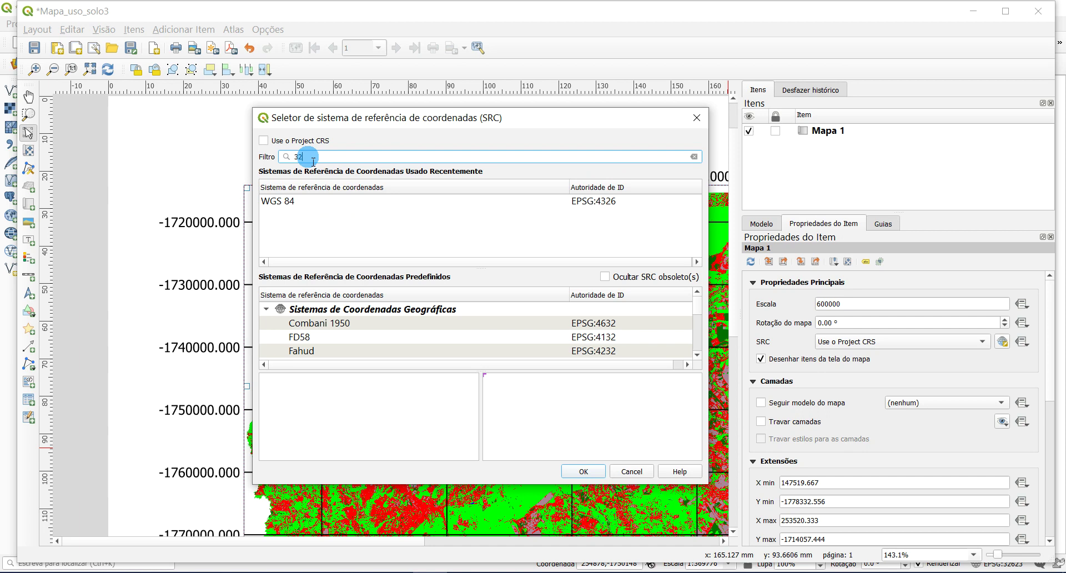
type("723")
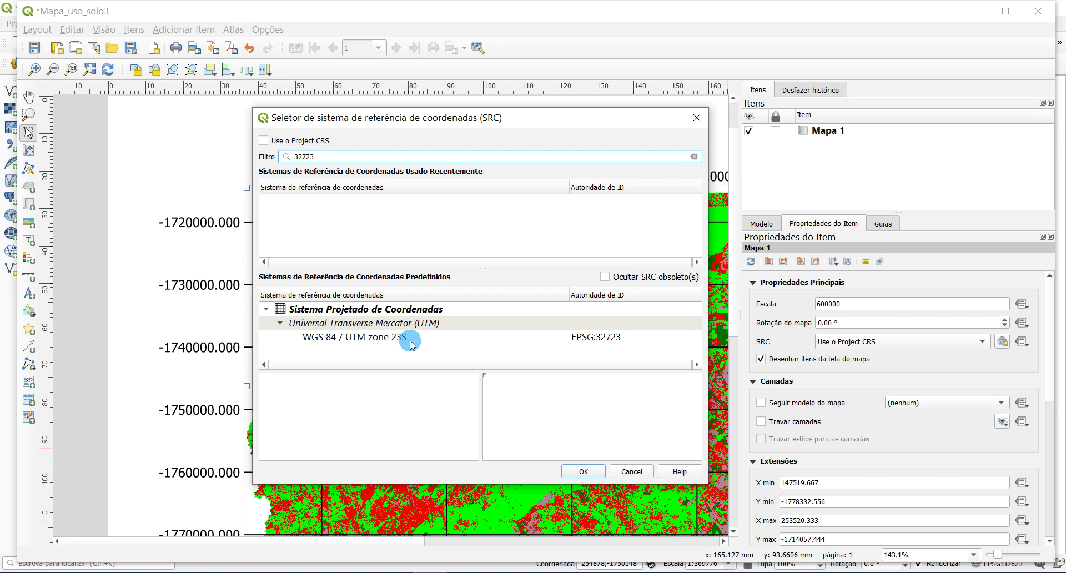
left_click(373, 342)
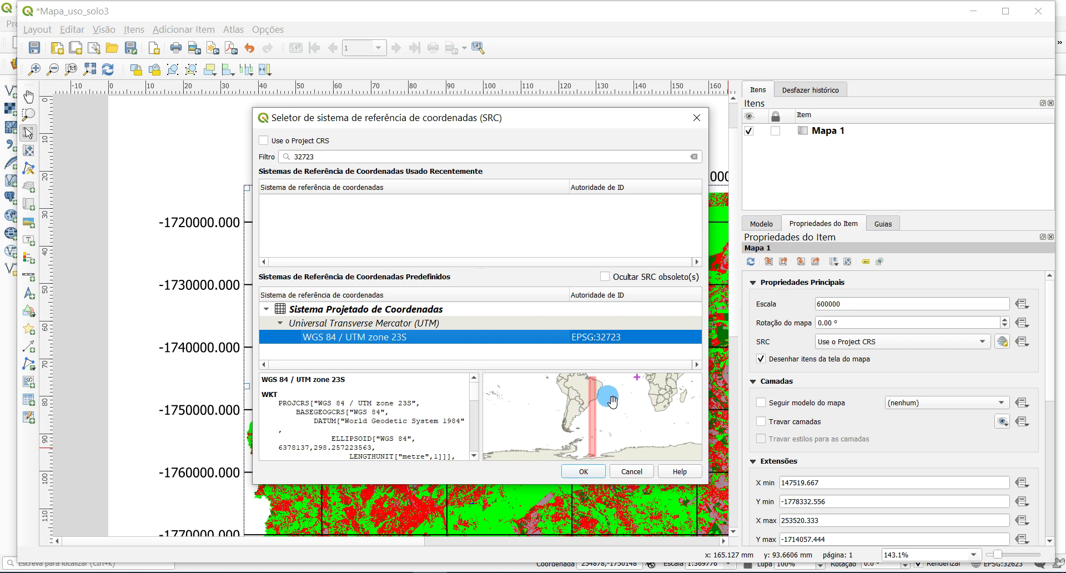
left_click(584, 472)
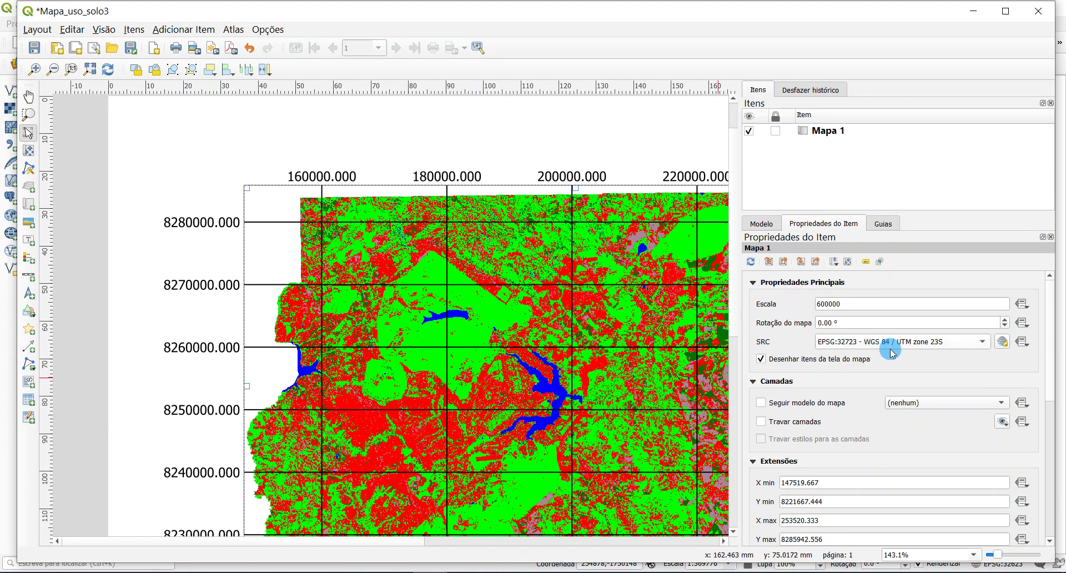
mouse_move(884, 354)
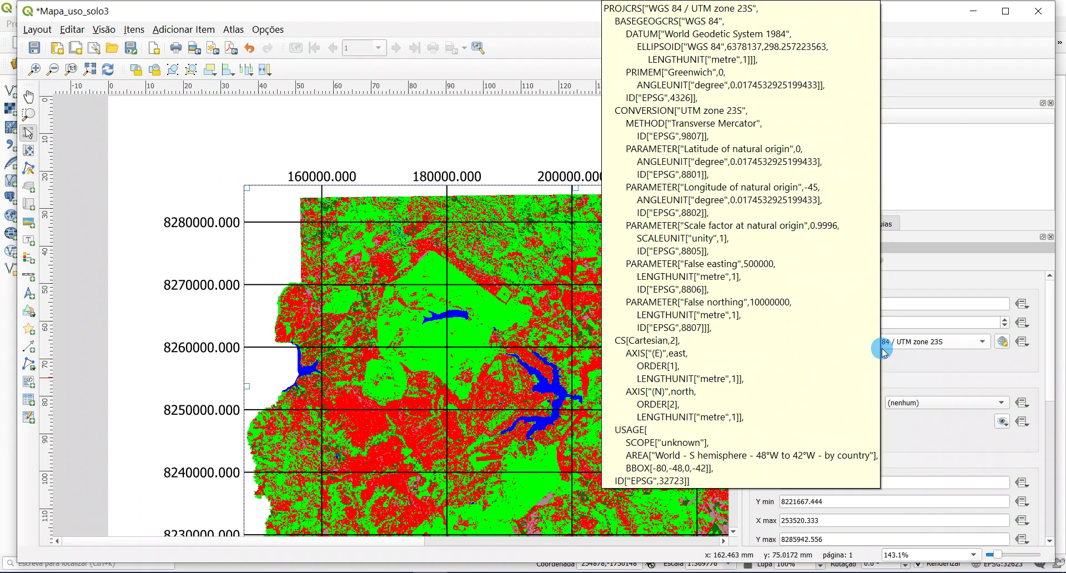
key("ctrl+0")
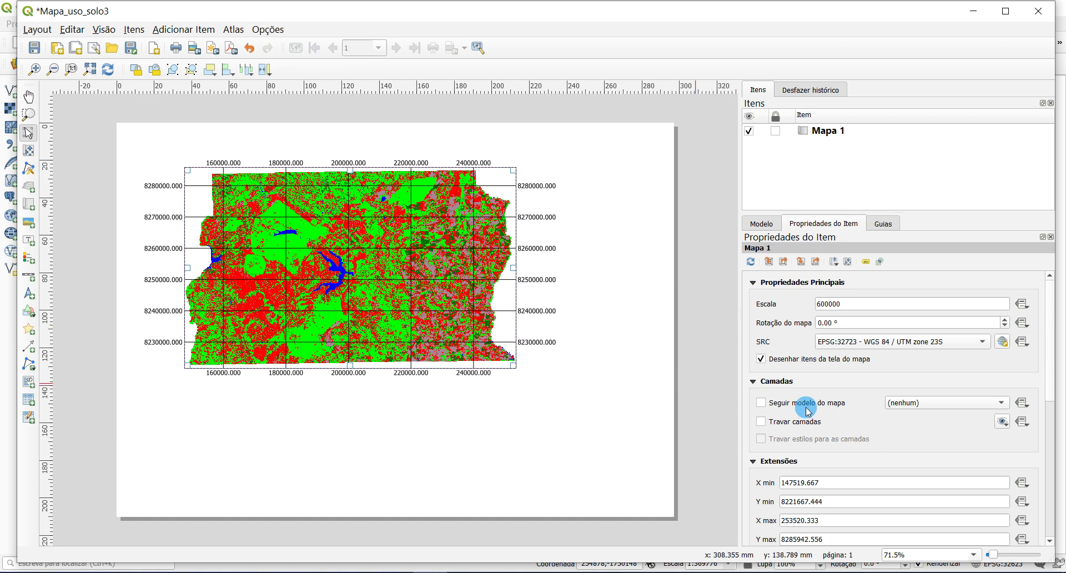
Step: Review the CRS choices in the existing grid's properties, keeping Use Map CRS, and return to the map item's properties
scroll(827, 420, "down", 2)
scroll(827, 420, "down", 3)
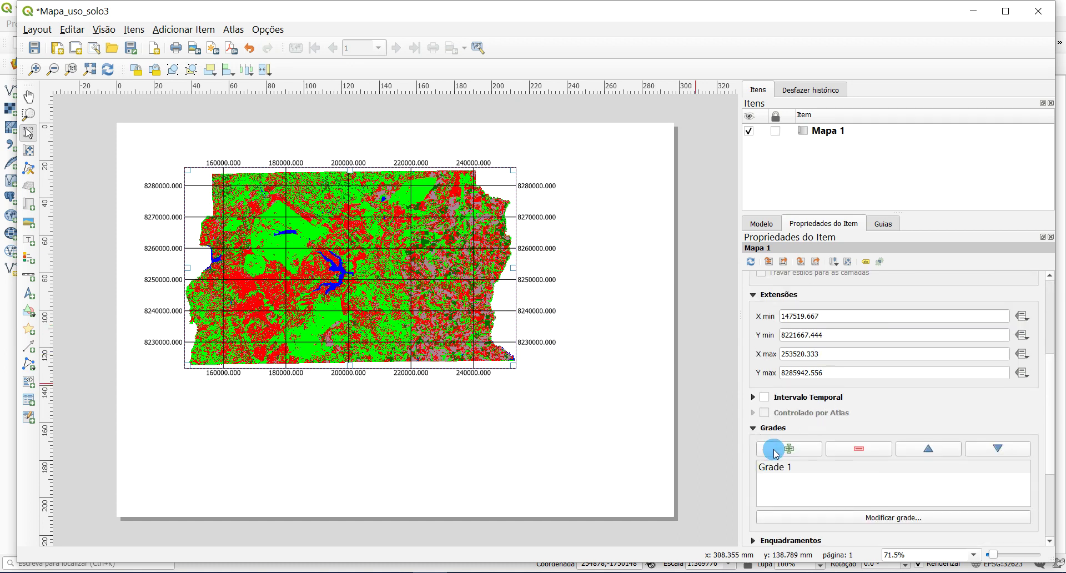
left_click(784, 469)
left_click(853, 521)
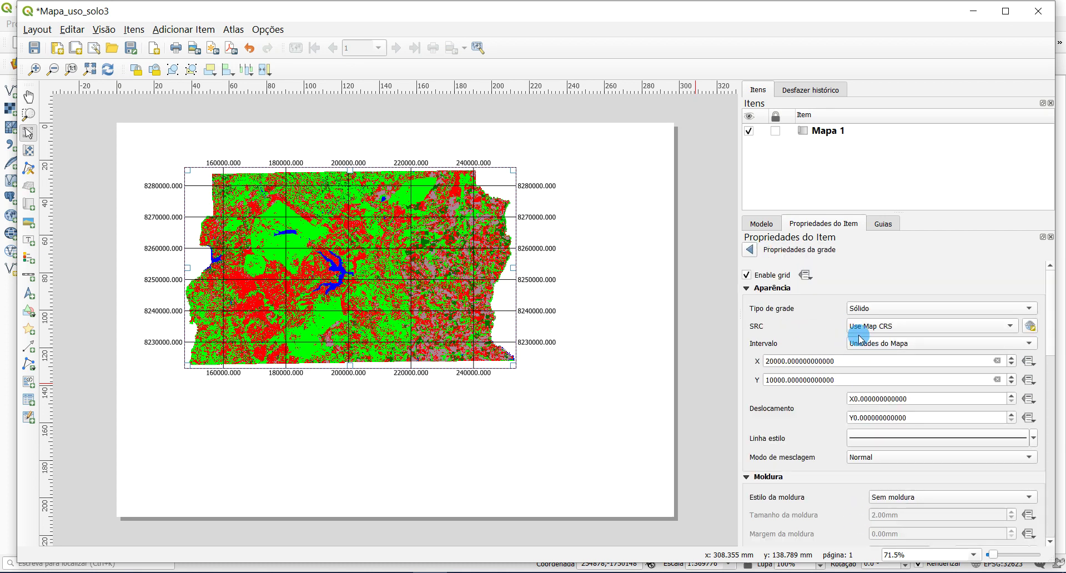
left_click(880, 328)
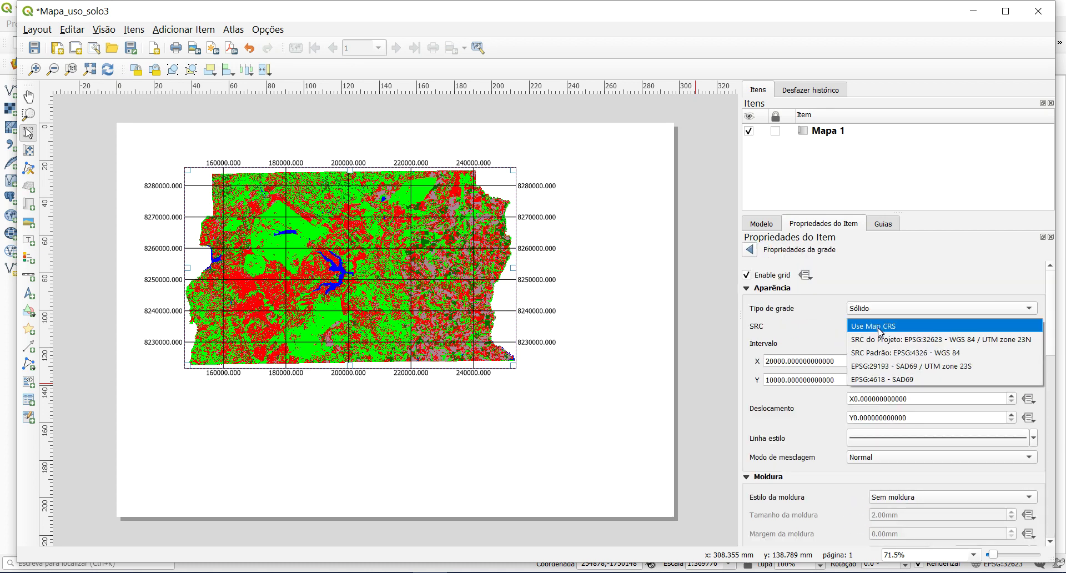
left_click(890, 328)
left_click(891, 327)
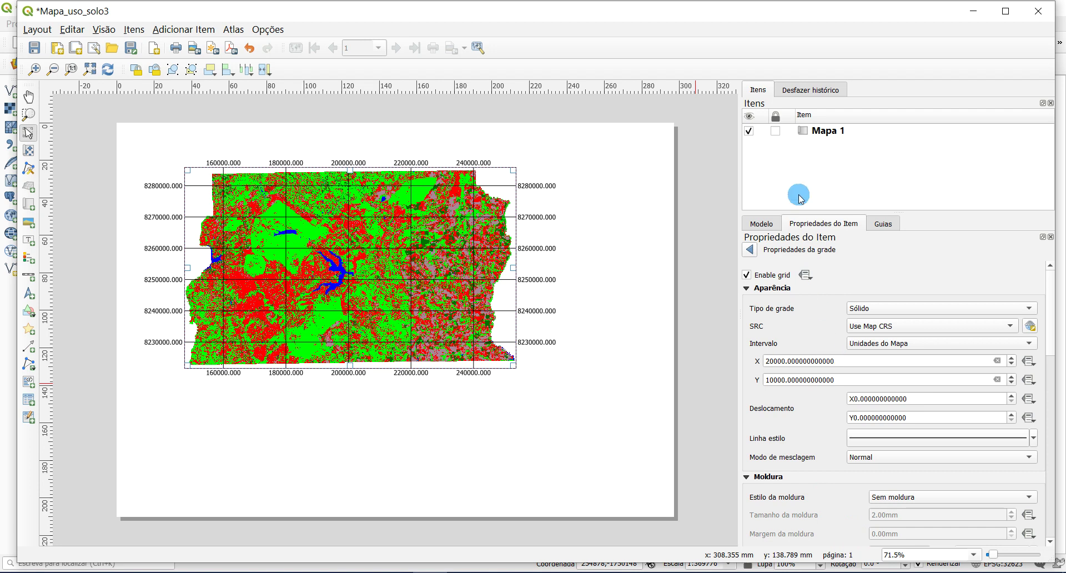
left_click(750, 249)
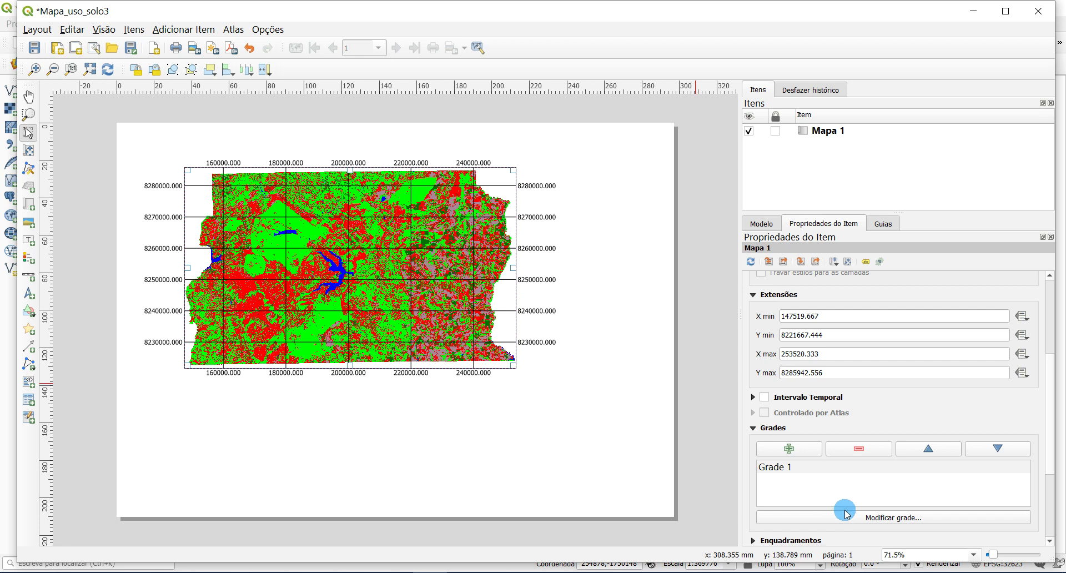
Step: Add a second grid to the map item and set its CRS to EPSG:4618 - SAD69
left_click(801, 450)
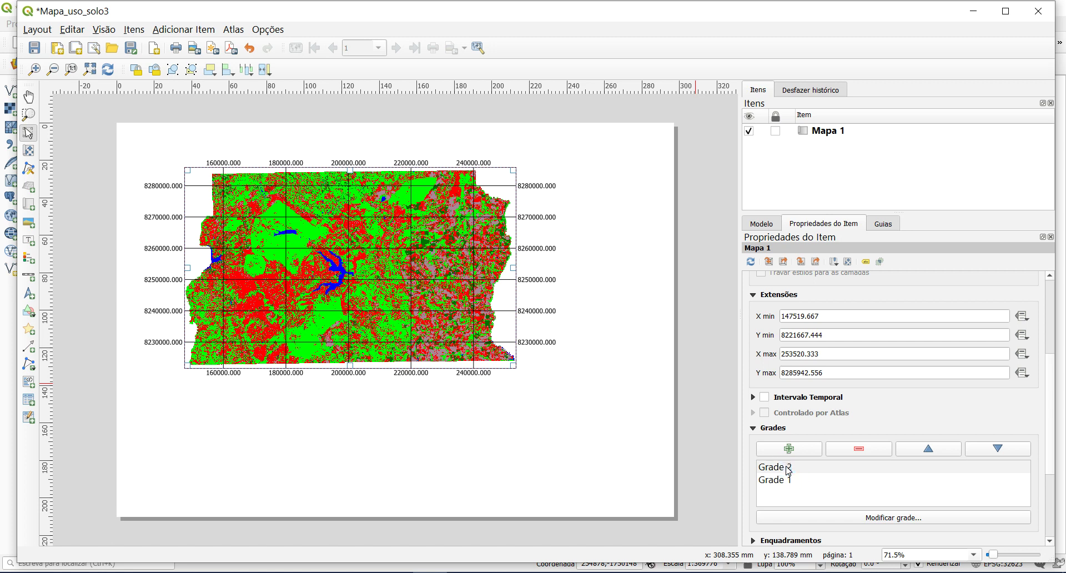
left_click(845, 517)
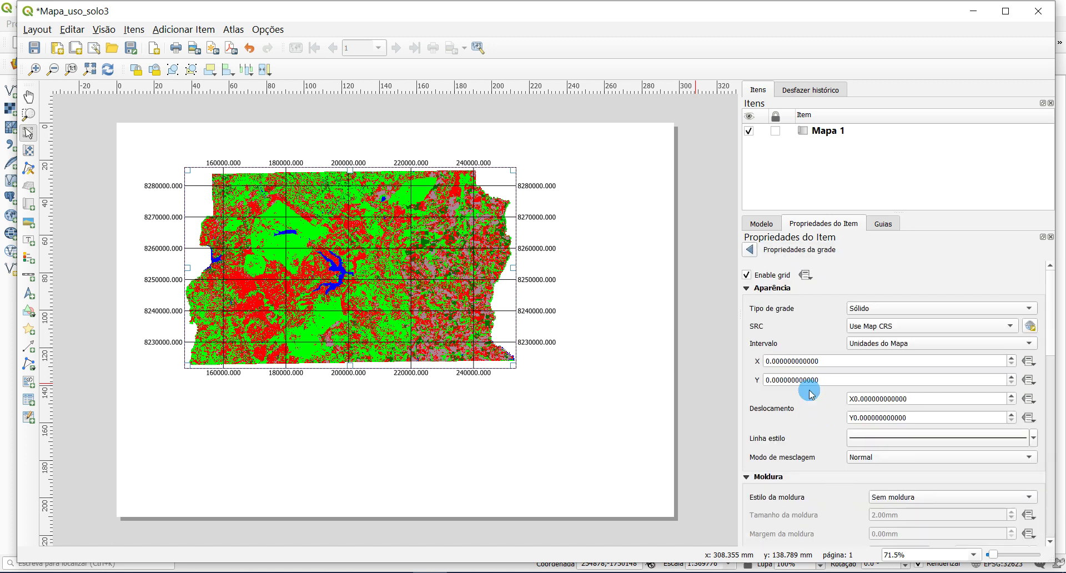
left_click(883, 332)
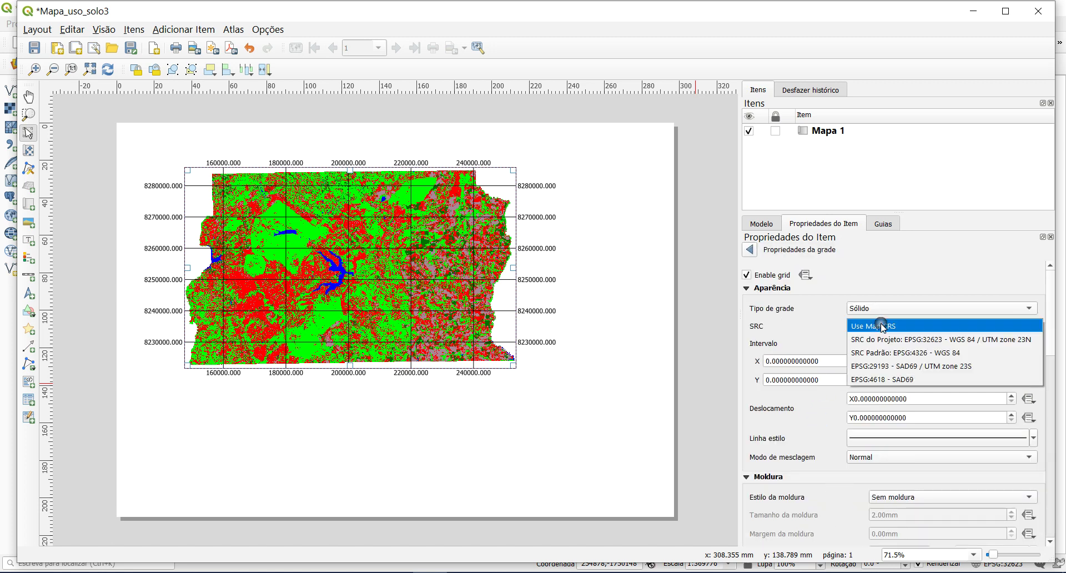
left_click(894, 381)
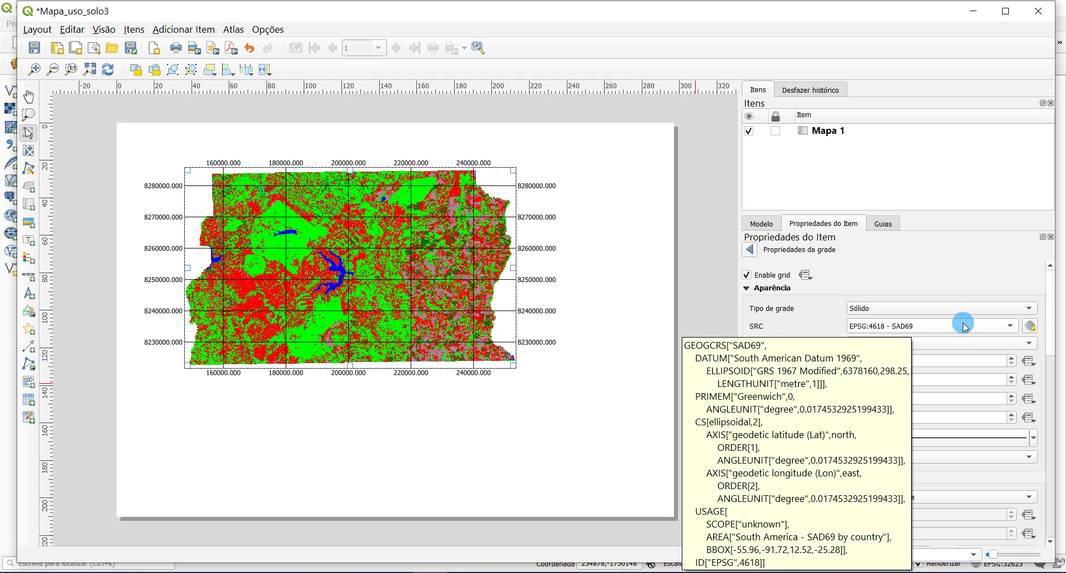
left_click(829, 331)
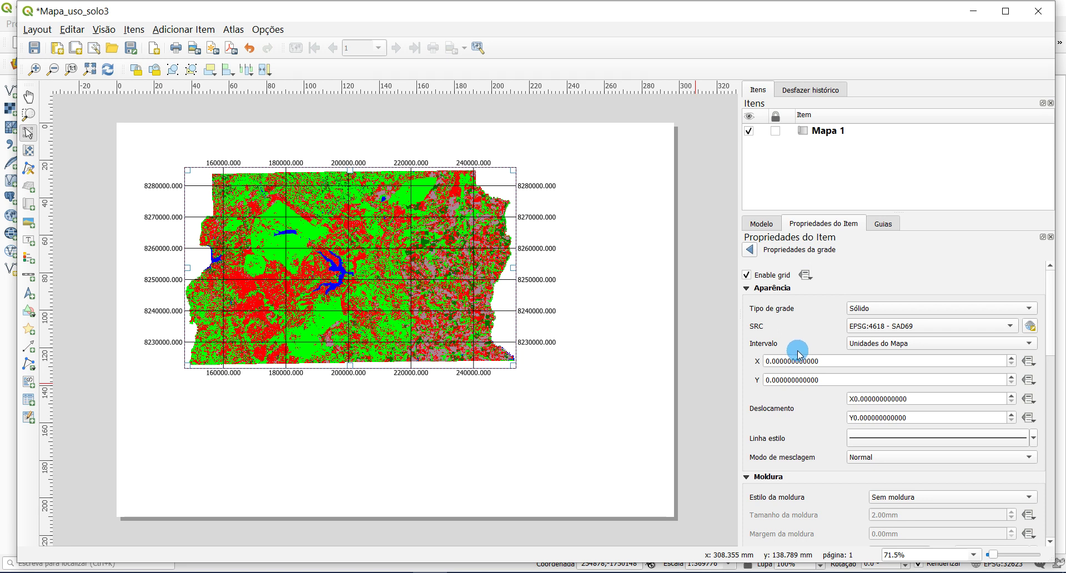
left_click(771, 382)
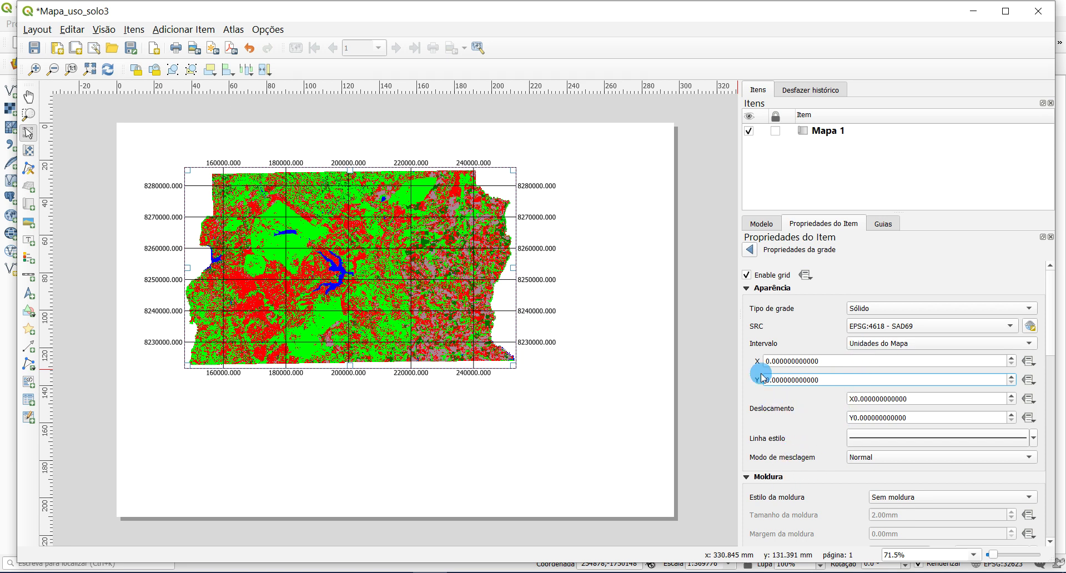
Step: Delete the second grid (Grade 2) from the map item's grid list
left_click(749, 249)
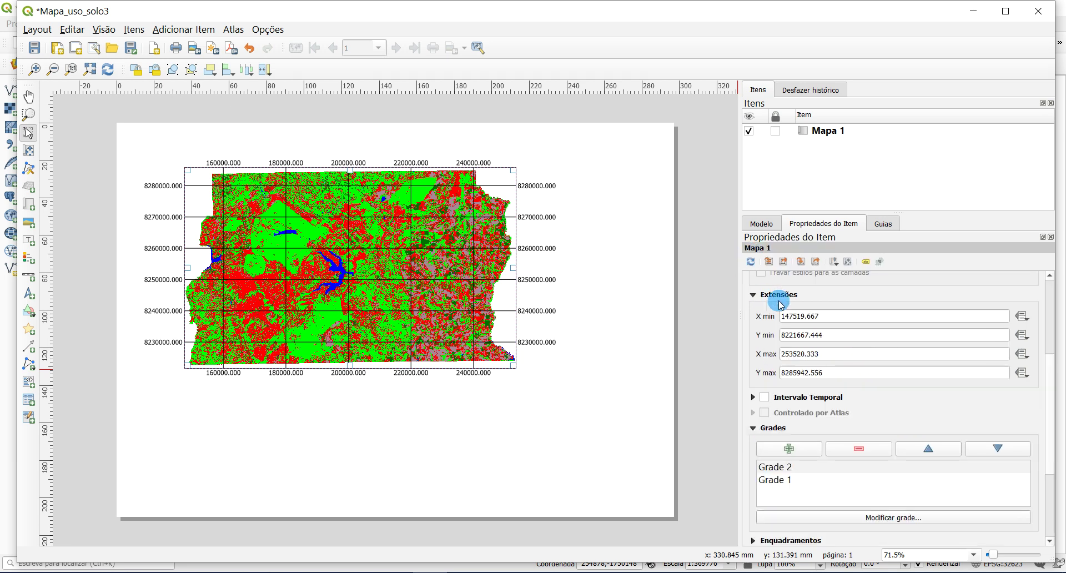
left_click(808, 471)
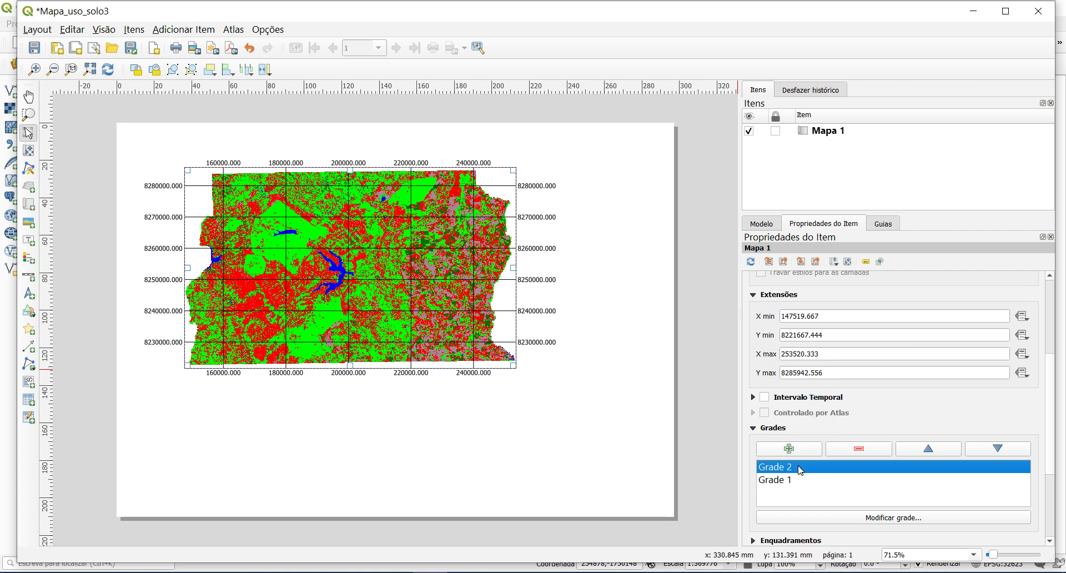
left_click(874, 455)
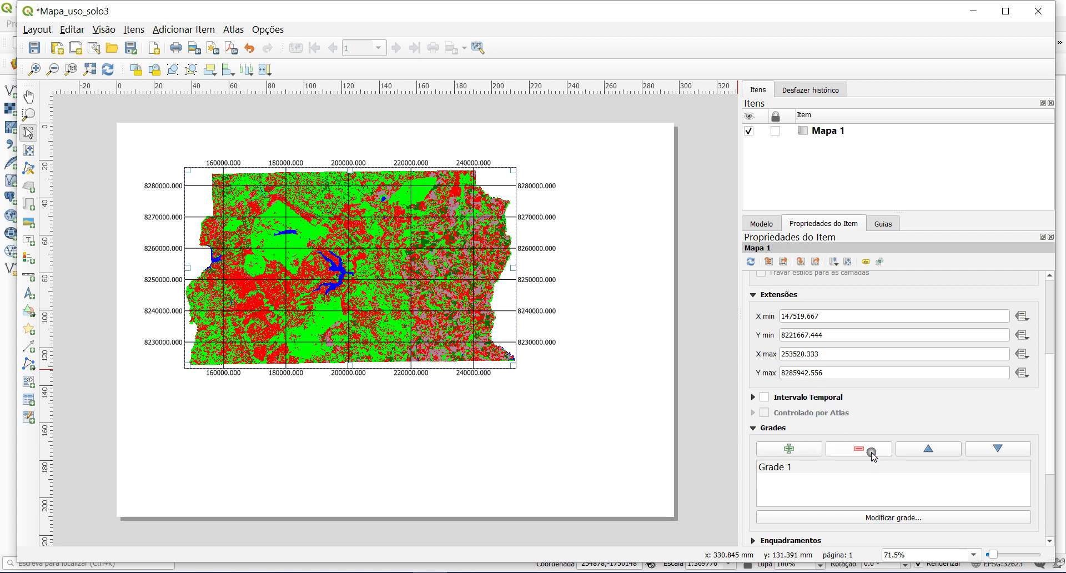
left_click(812, 470)
scroll(800, 471, "down", 2)
scroll(803, 473, "down", 1)
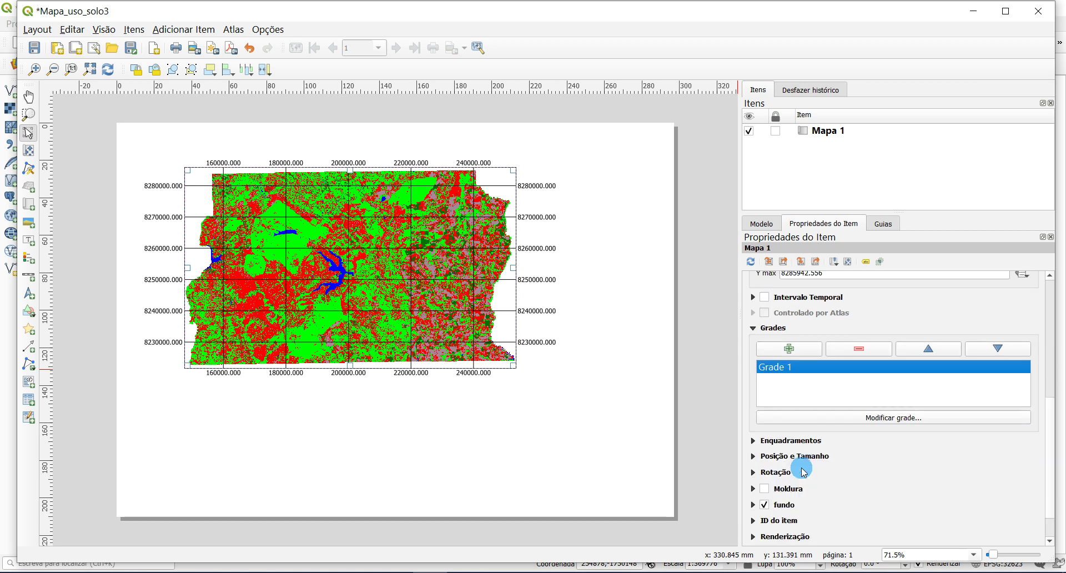
left_click(462, 391)
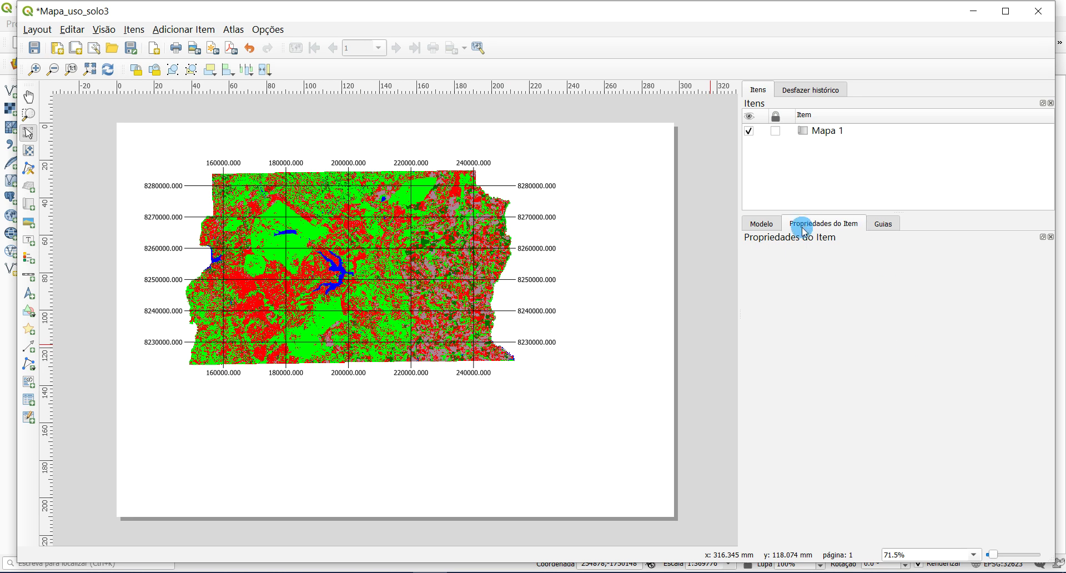
left_click(467, 297)
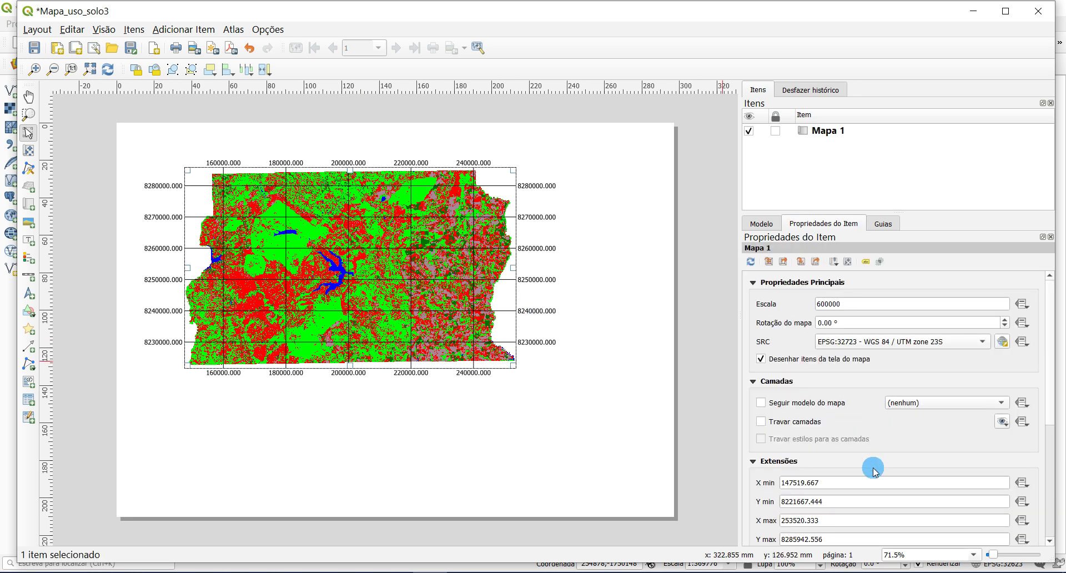
Step: Enable the frame around the Distrito Federal map item and reselect the map on the page
scroll(796, 444, "down", 1)
scroll(795, 444, "down", 1)
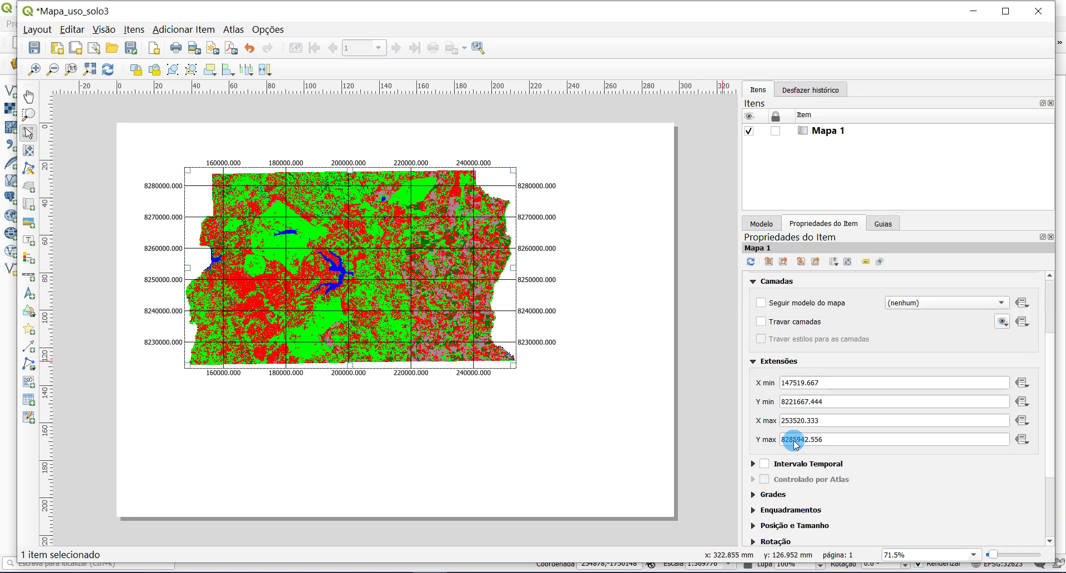
scroll(788, 510, "down", 1)
scroll(789, 507, "down", 1)
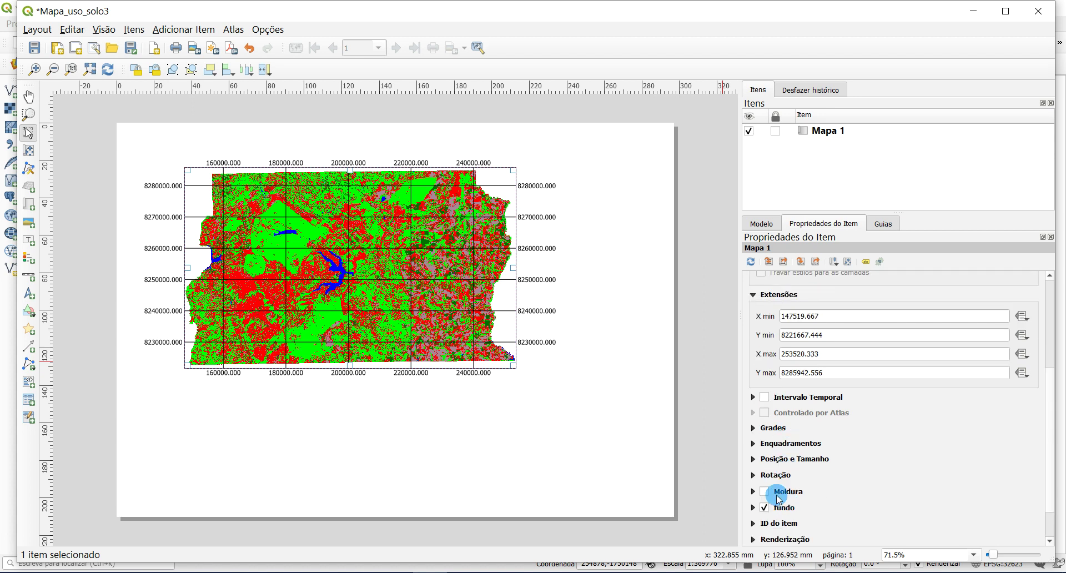
left_click(765, 492)
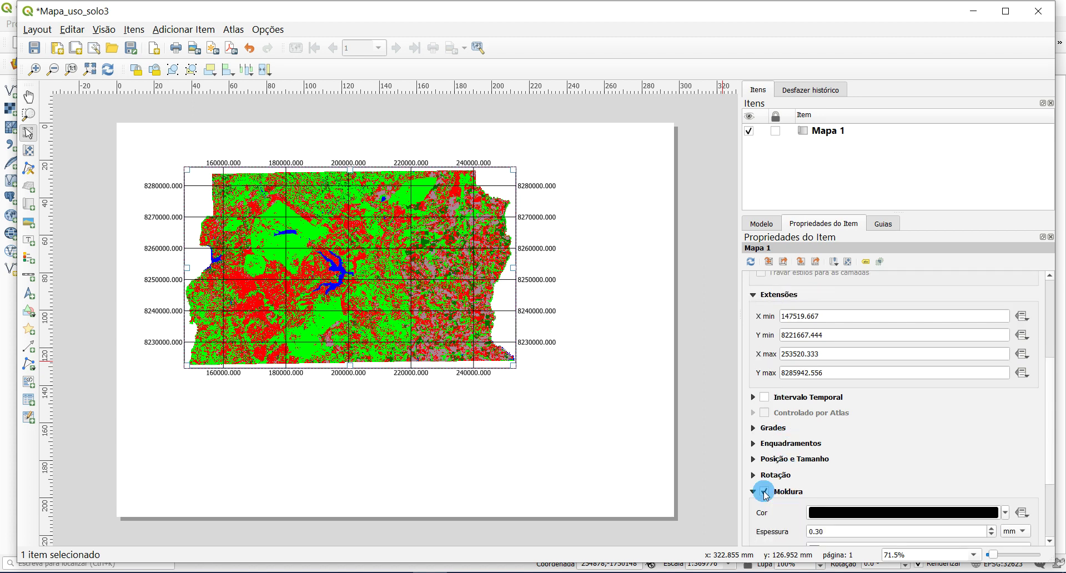
left_click(610, 313)
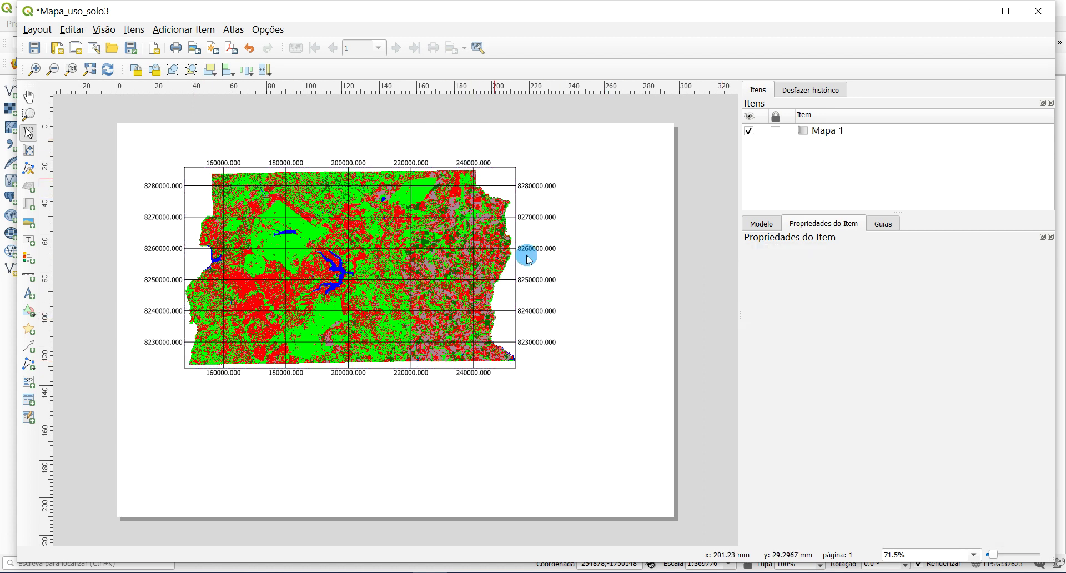
left_click(431, 276)
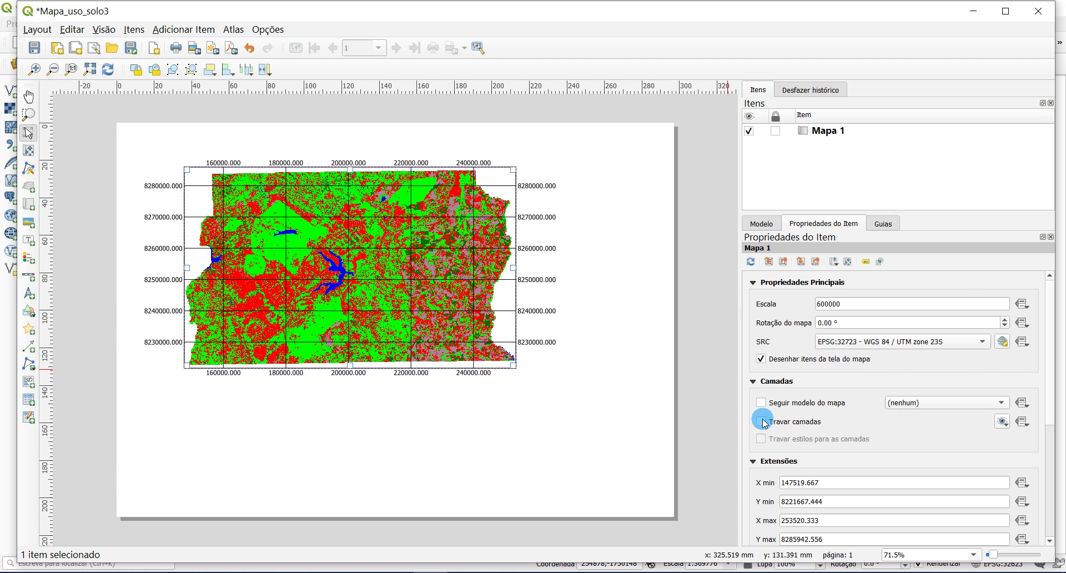
Step: Switch to the main QGIS window and show the municipio_go layer around the Distrito Federal raster
left_click_drag(304, 11, 487, 274)
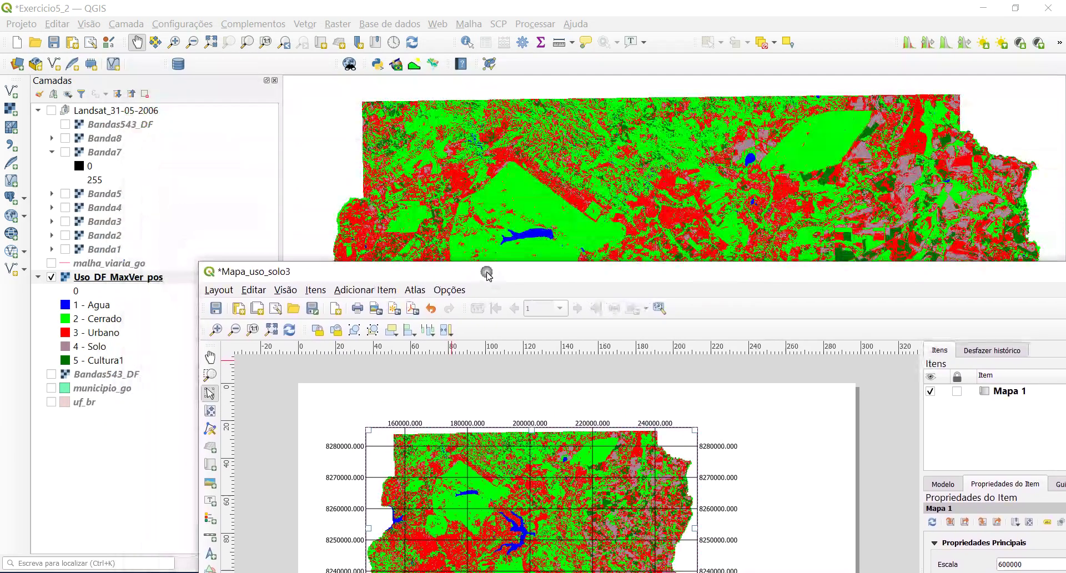
left_click(309, 11)
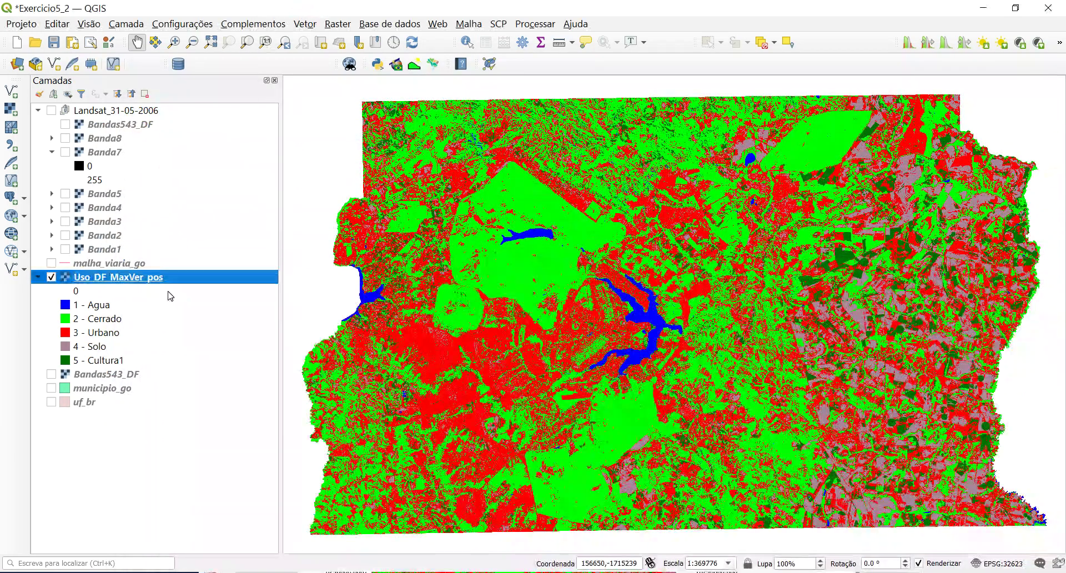
left_click(51, 389)
scroll(676, 315, "down", 1)
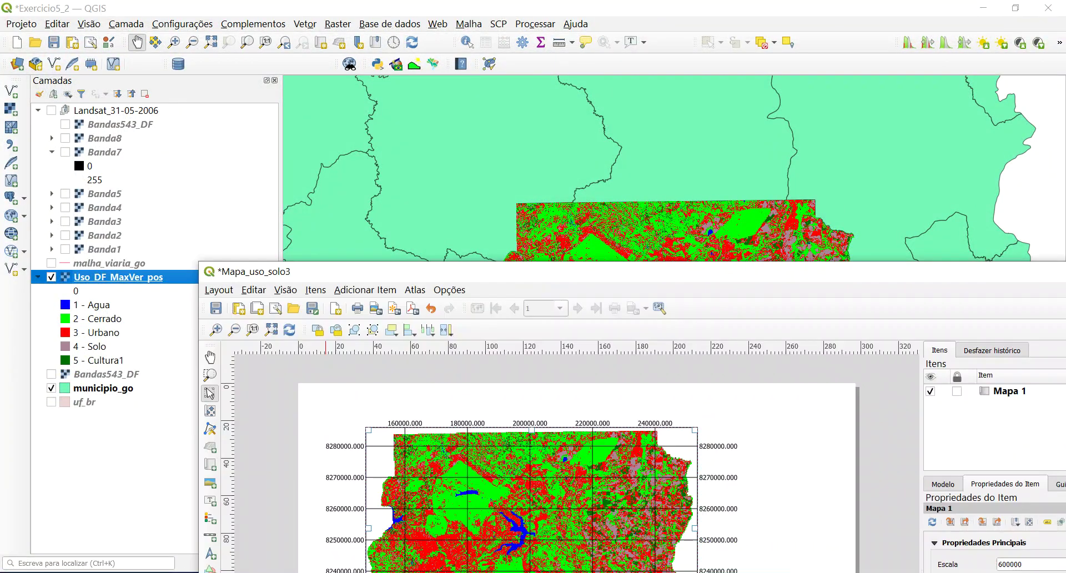
Step: Return to the Mapa_uso_solo3 layout and shift the map item slightly on the page so it redraws
left_click_drag(536, 271, 461, 45)
double_click(462, 44)
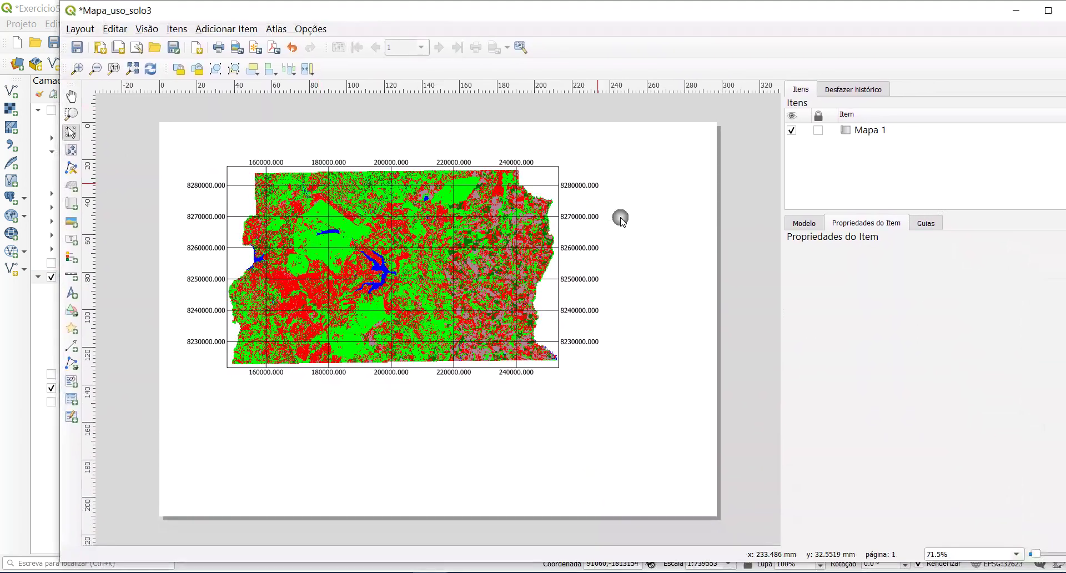
left_click(541, 321)
left_click_drag(542, 320, 551, 319)
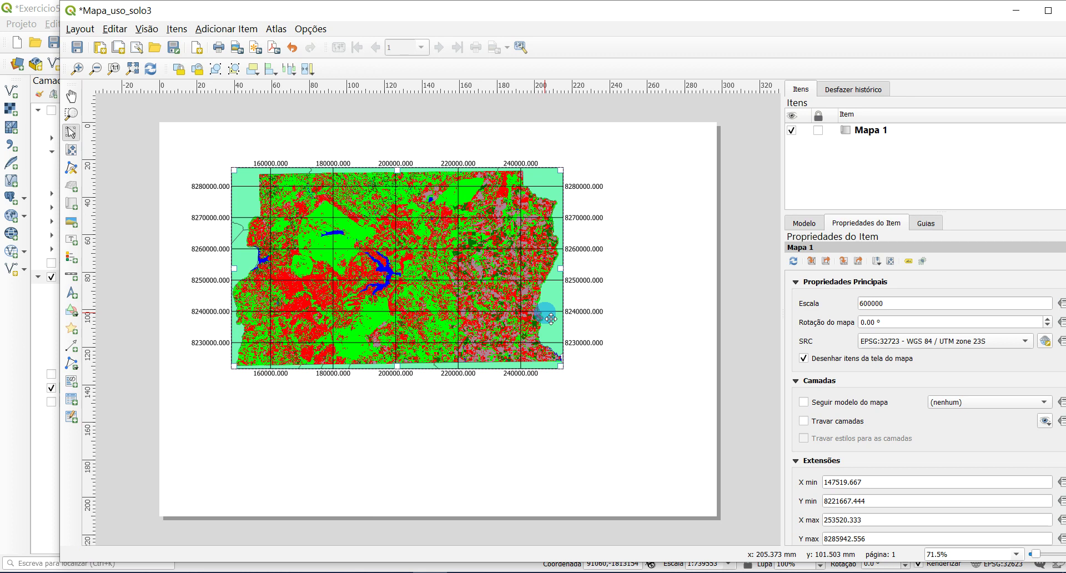
left_click(349, 325)
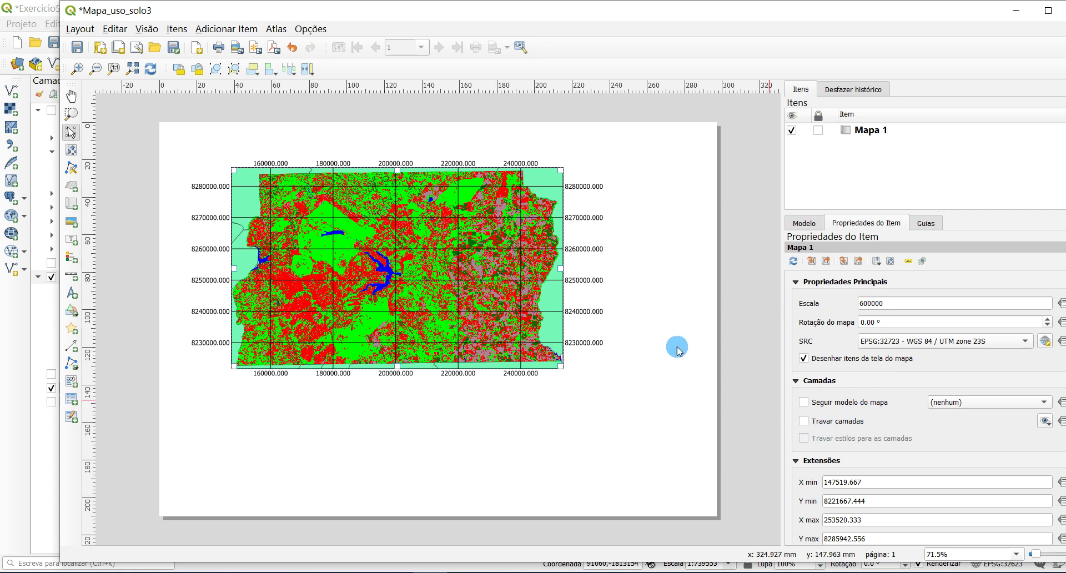
Step: Switch to the main QGIS window, hide the municipio_go layer and fit the view to the full extent
left_click(17, 321)
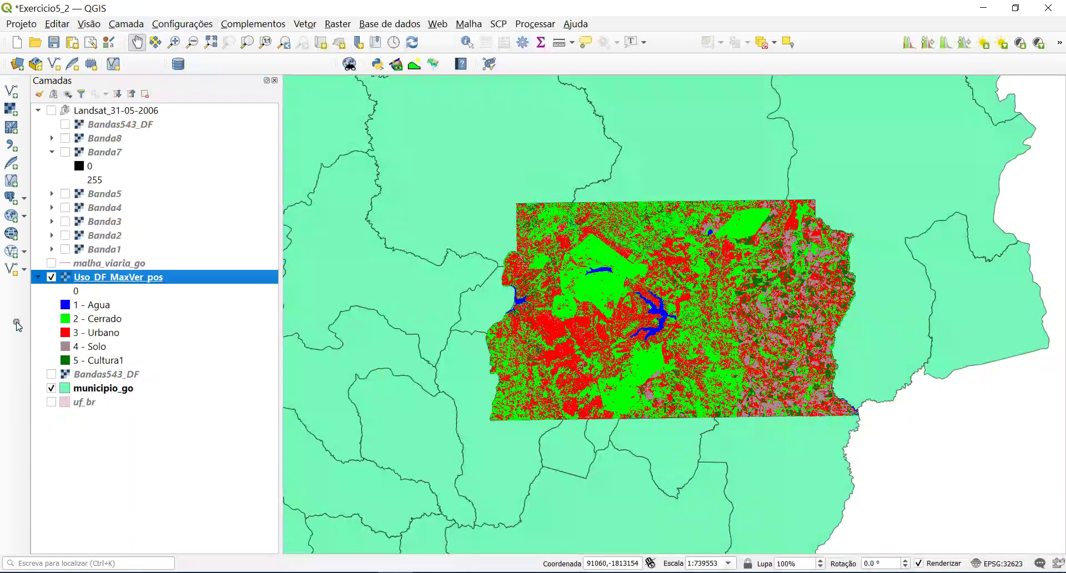
left_click(51, 388)
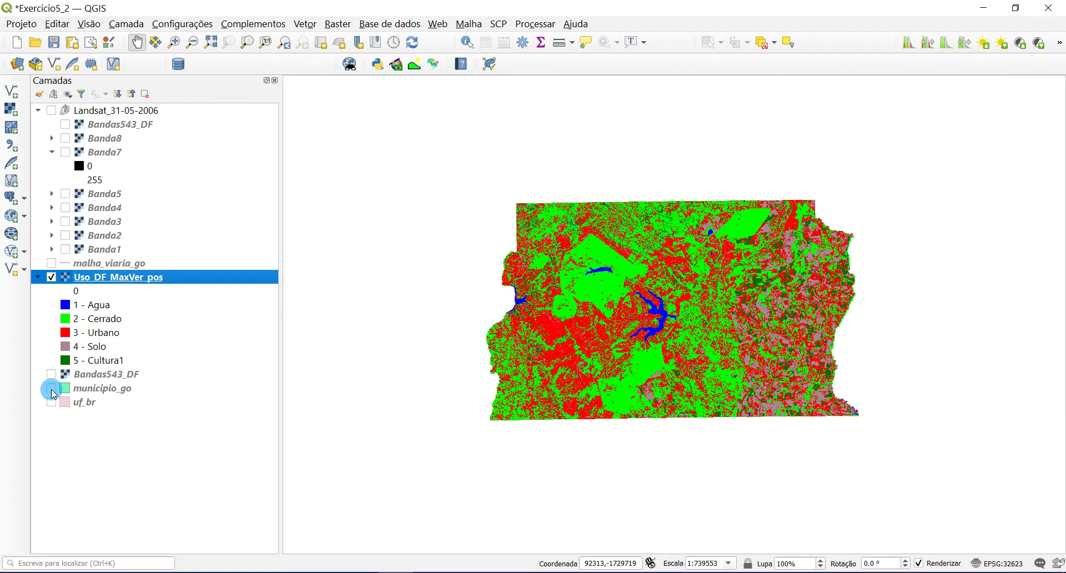
left_click(211, 46)
Step: Return to the layout and lock both the layers and the layer styles of Mapa 1
key("alt+Tab")
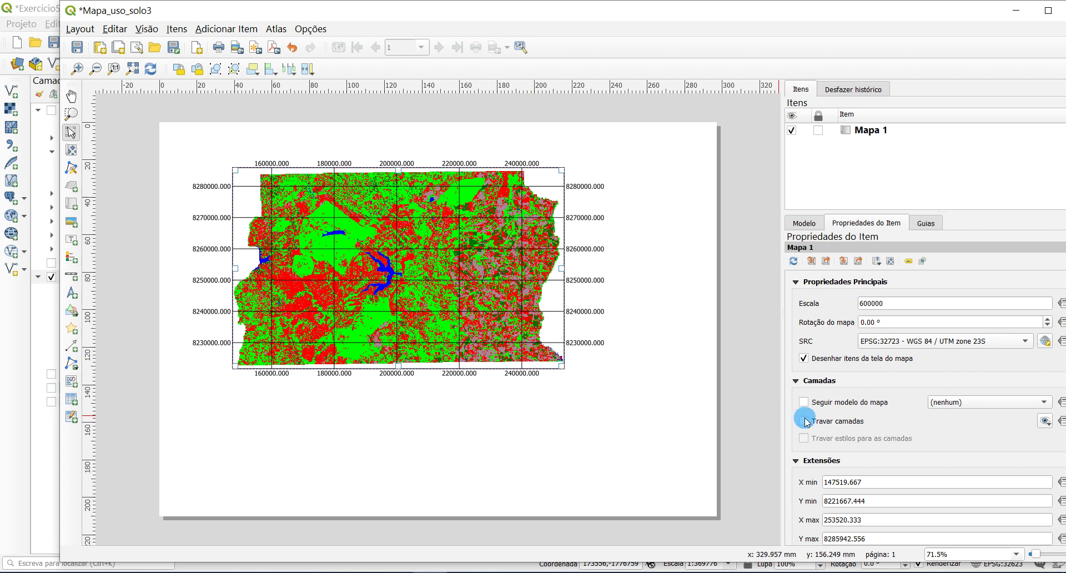
left_click(805, 422)
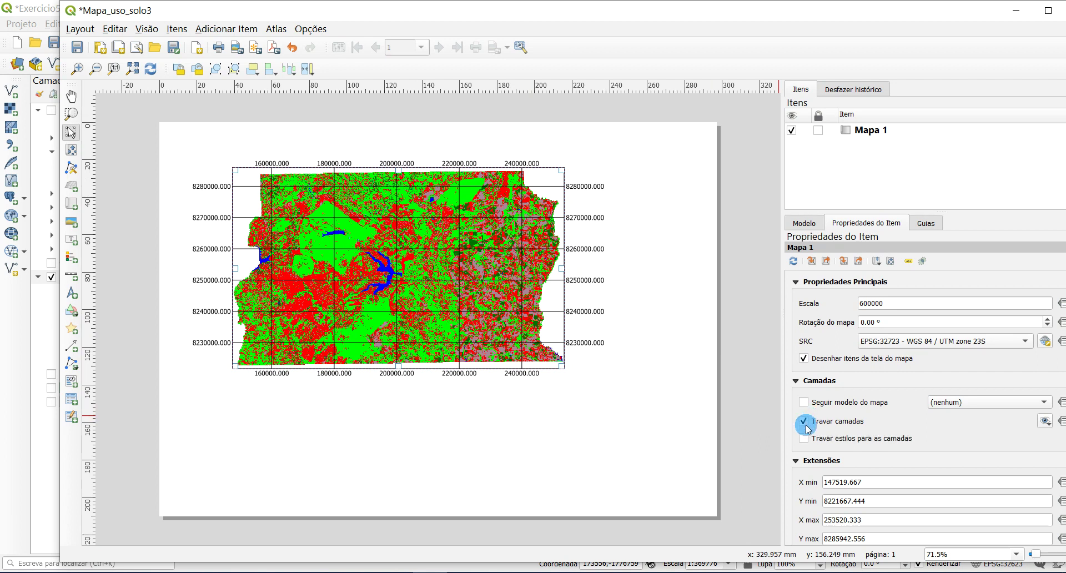
left_click(811, 441)
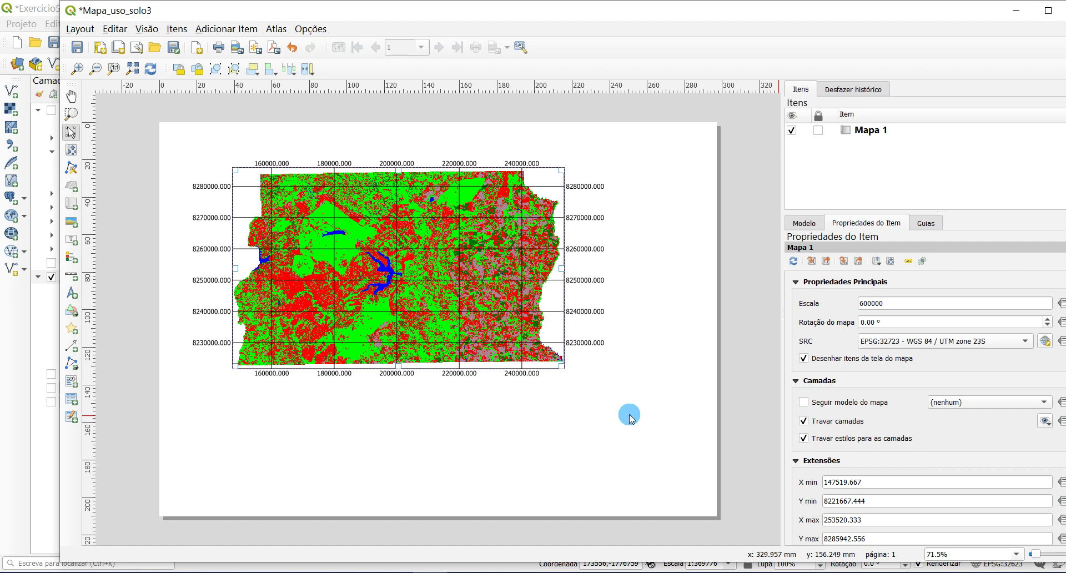
Step: Switch to the main QGIS window, show municipio_go and fit the view to the whole state of Goiás
left_click(12, 333)
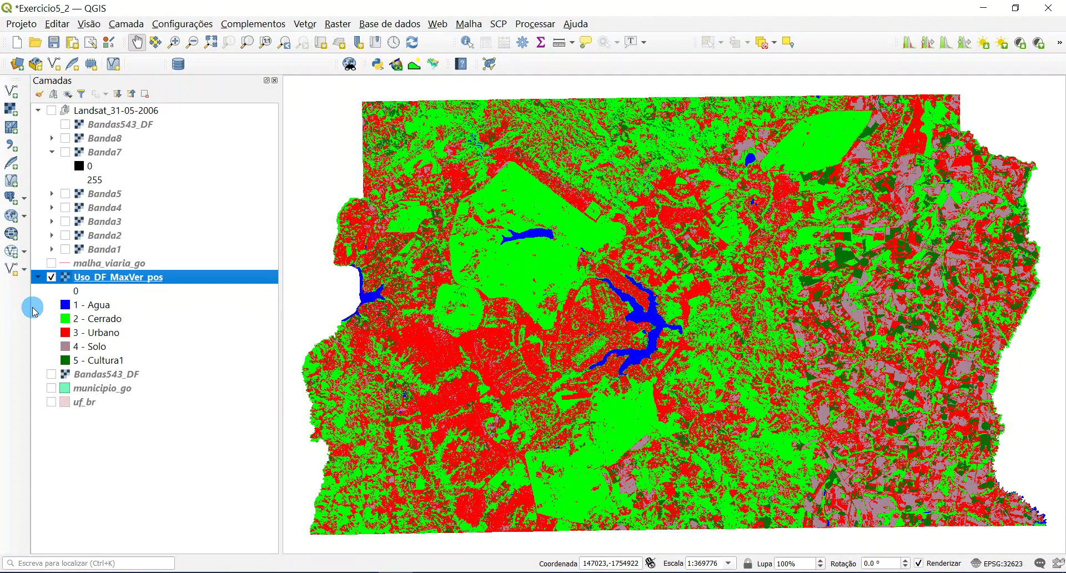
left_click(51, 388)
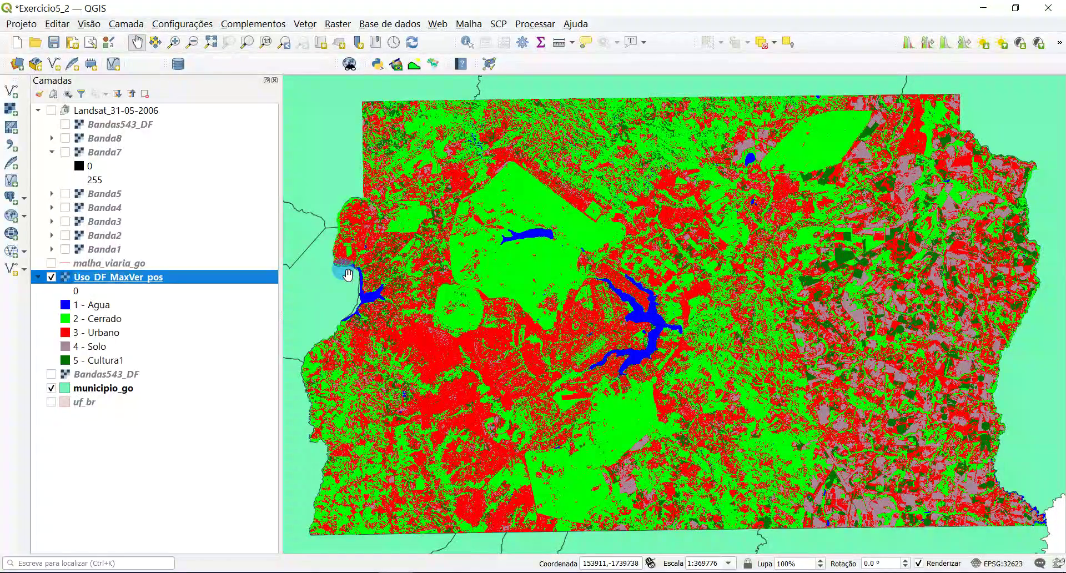
left_click(211, 42)
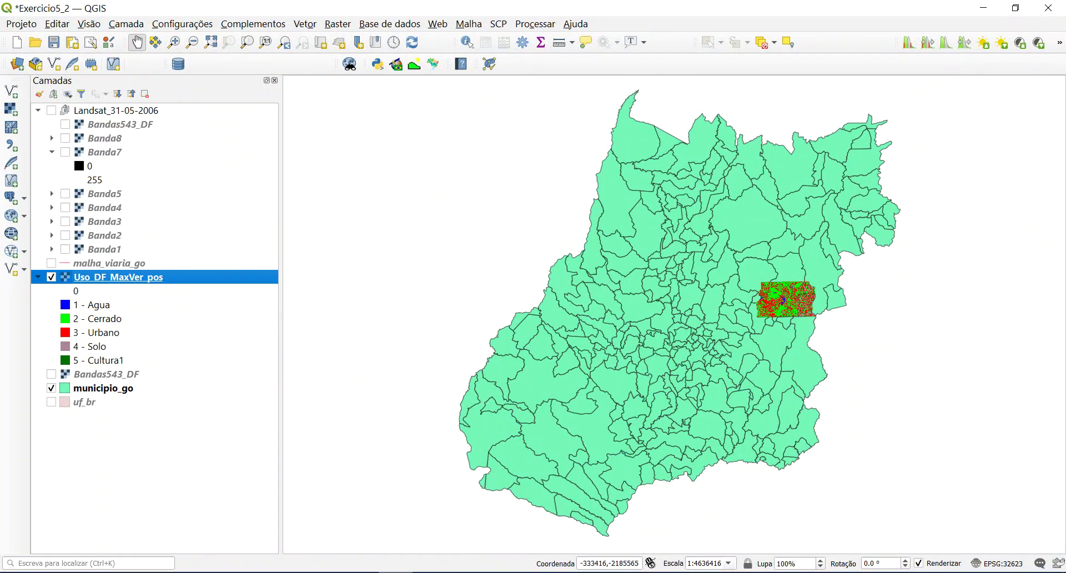
Step: Return to the layout, add a small square second map beside the main map, and move it nearer the page's upper edge
key("alt+Tab")
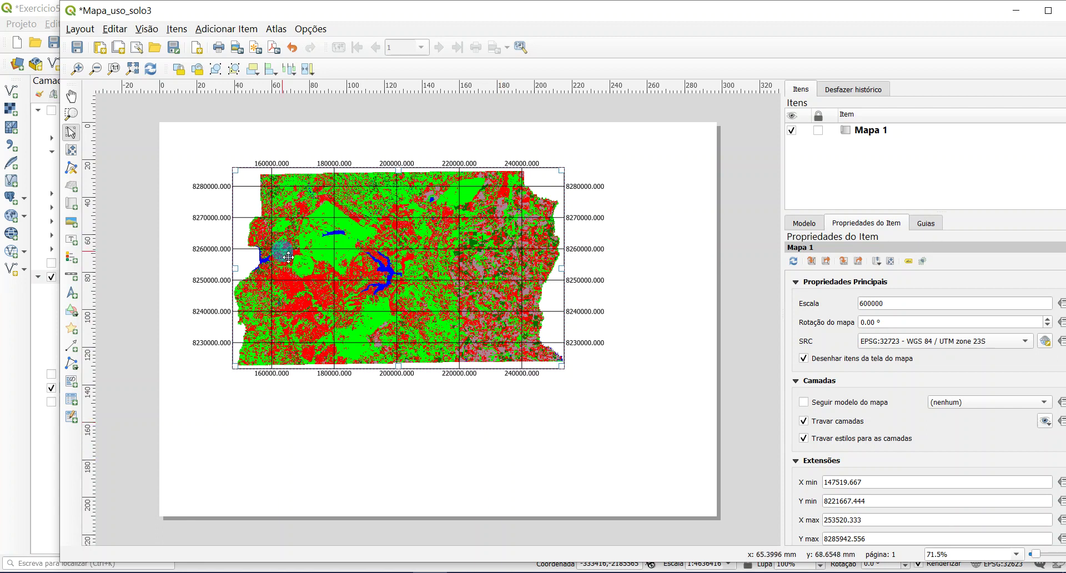
left_click(72, 205)
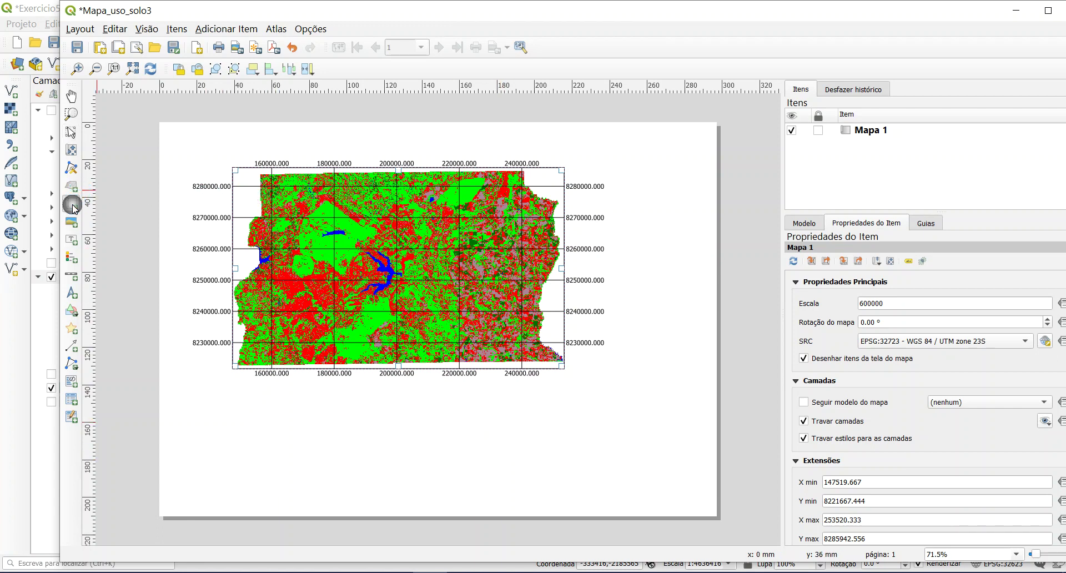
left_click_drag(630, 175, 669, 250)
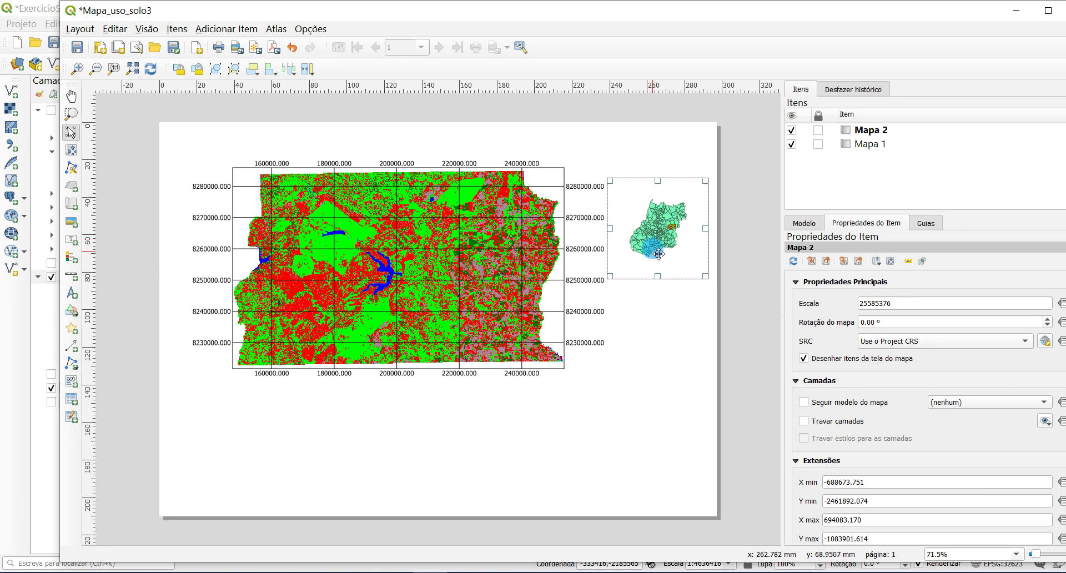
left_click(693, 254)
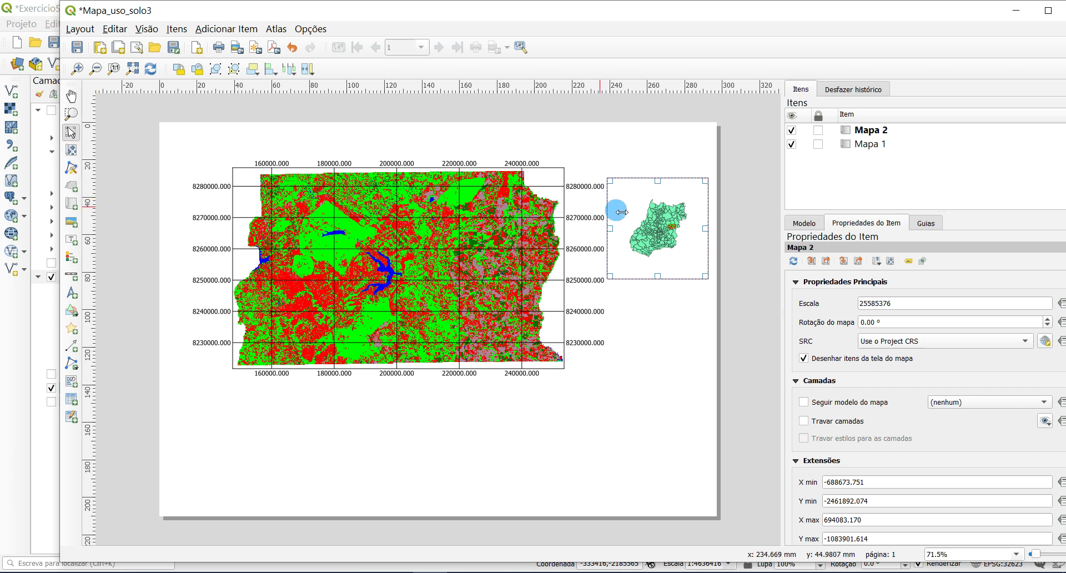
left_click_drag(637, 181, 636, 158)
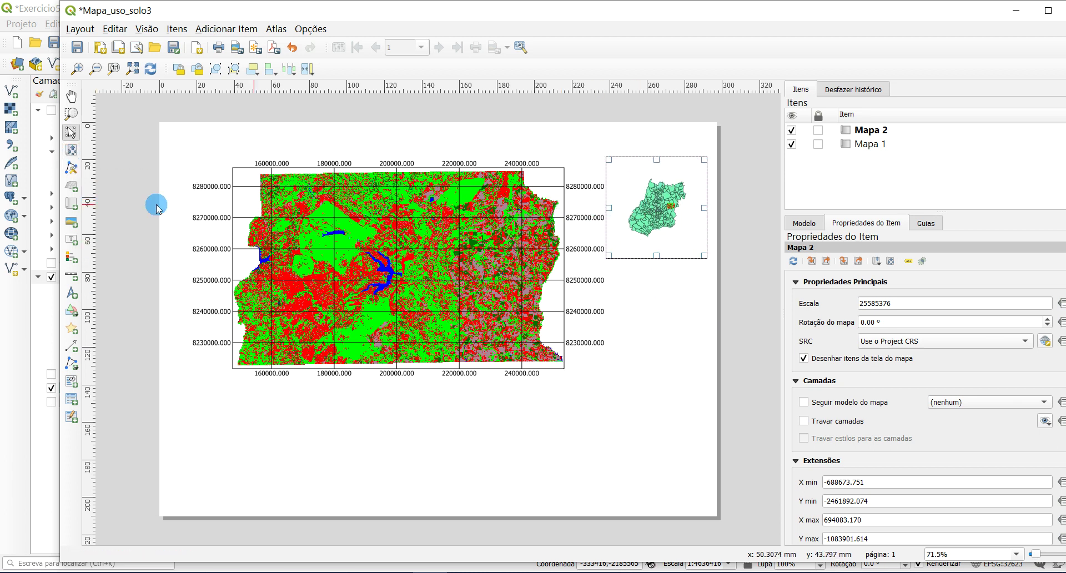
Step: Enlarge and reposition the content within Mapa 2 so Goiás fills the frame, and slightly reduce the frame's height
left_click(71, 152)
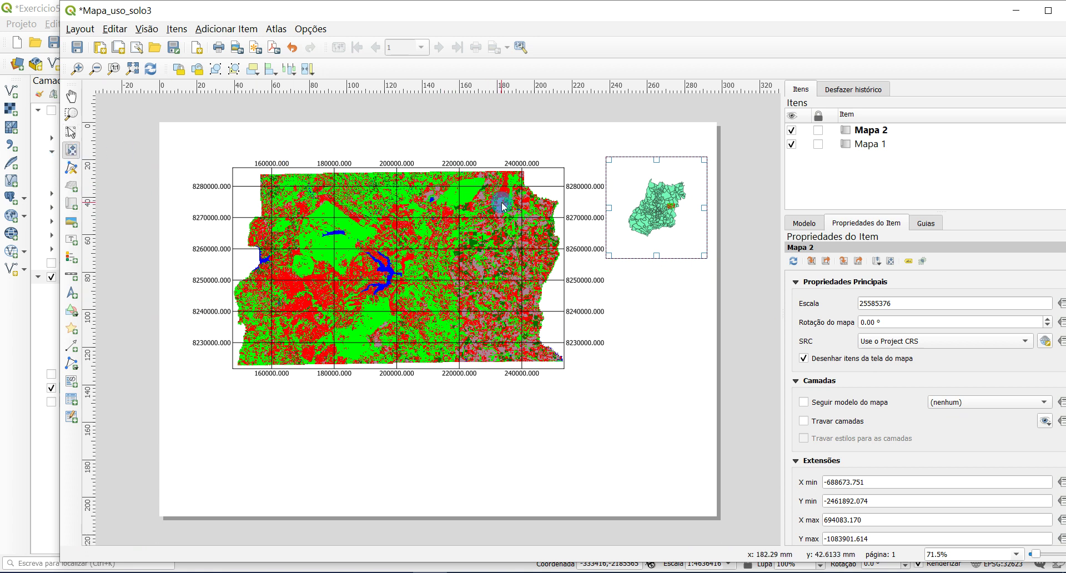
left_click_drag(621, 205, 660, 217)
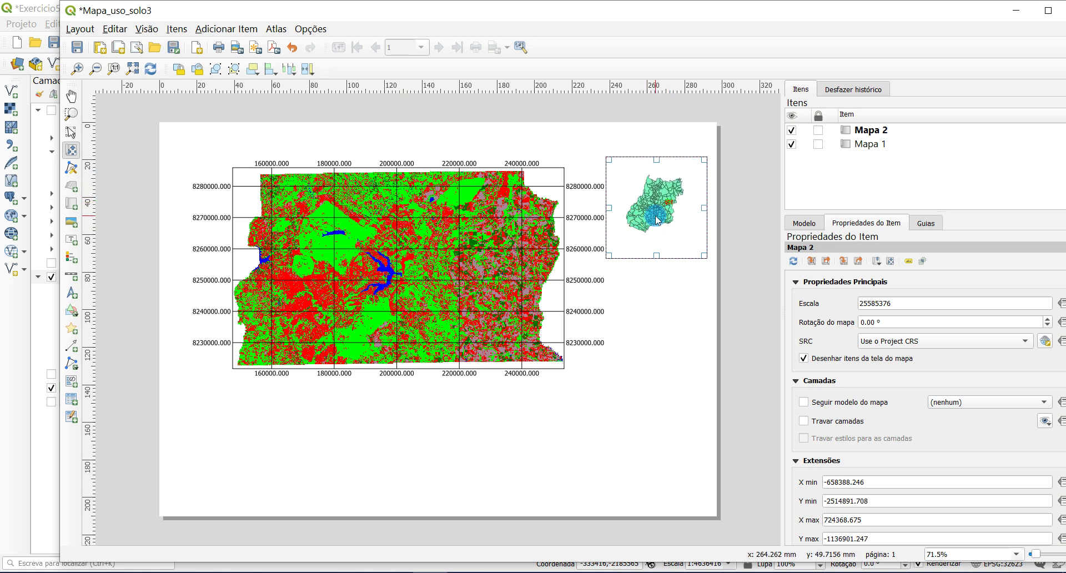
scroll(657, 220, "up", 1)
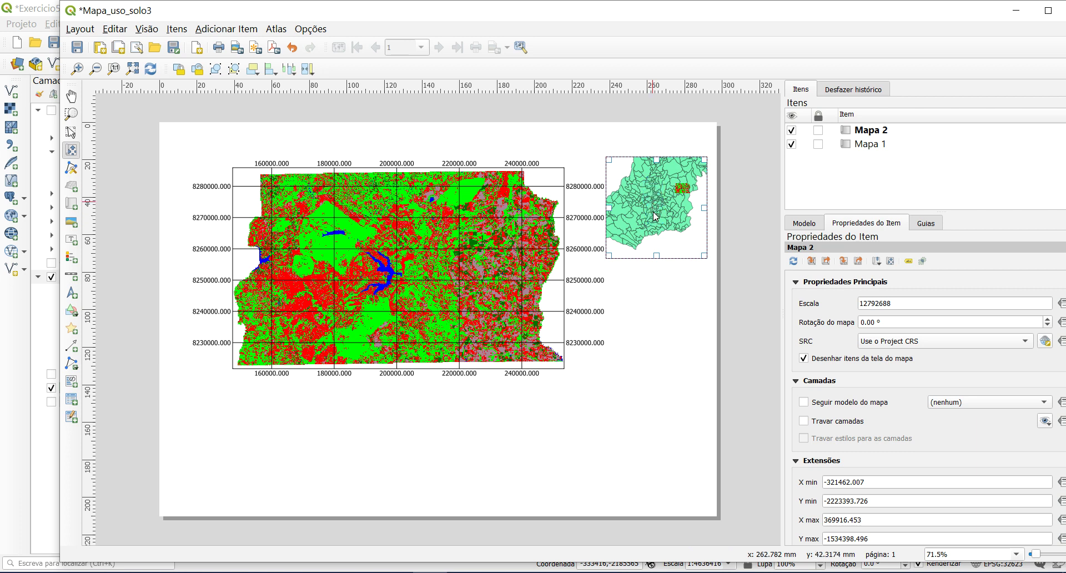
left_click_drag(657, 233, 657, 219)
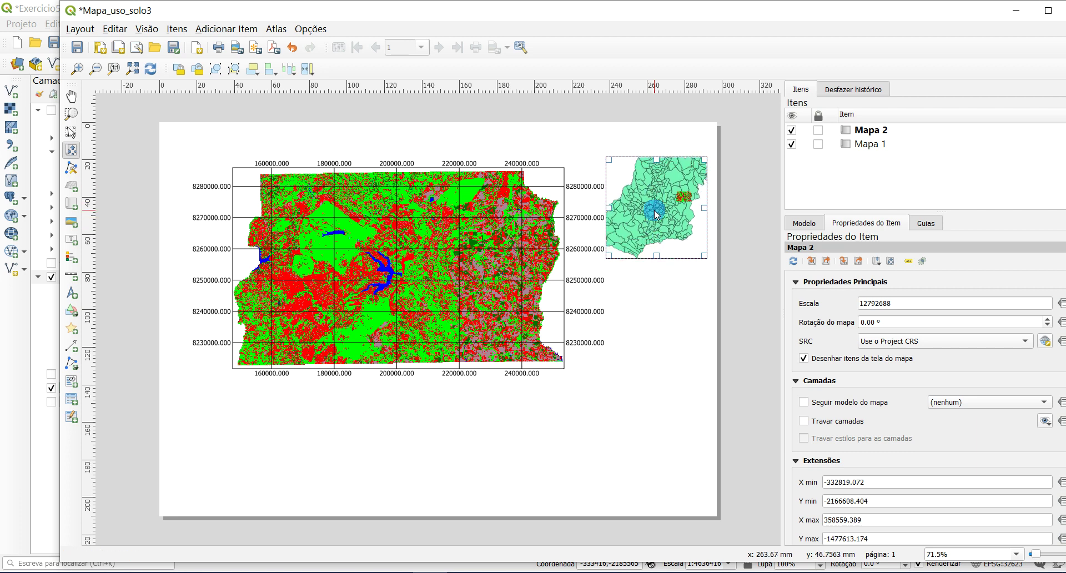
left_click(71, 132)
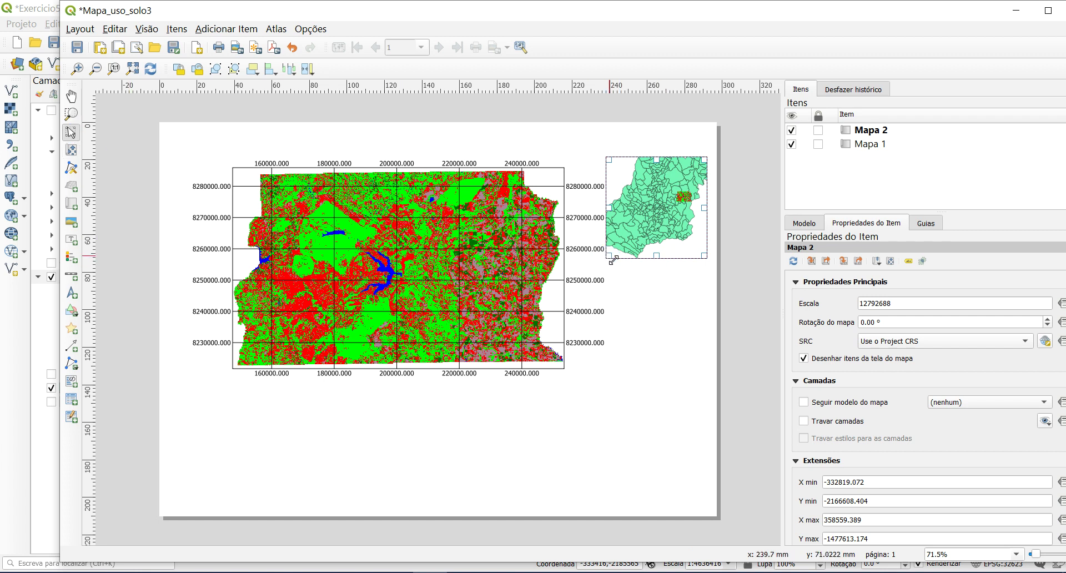
mouse_move(610, 256)
left_mouse_down()
mouse_move(590, 273)
mouse_move(609, 251)
left_mouse_up()
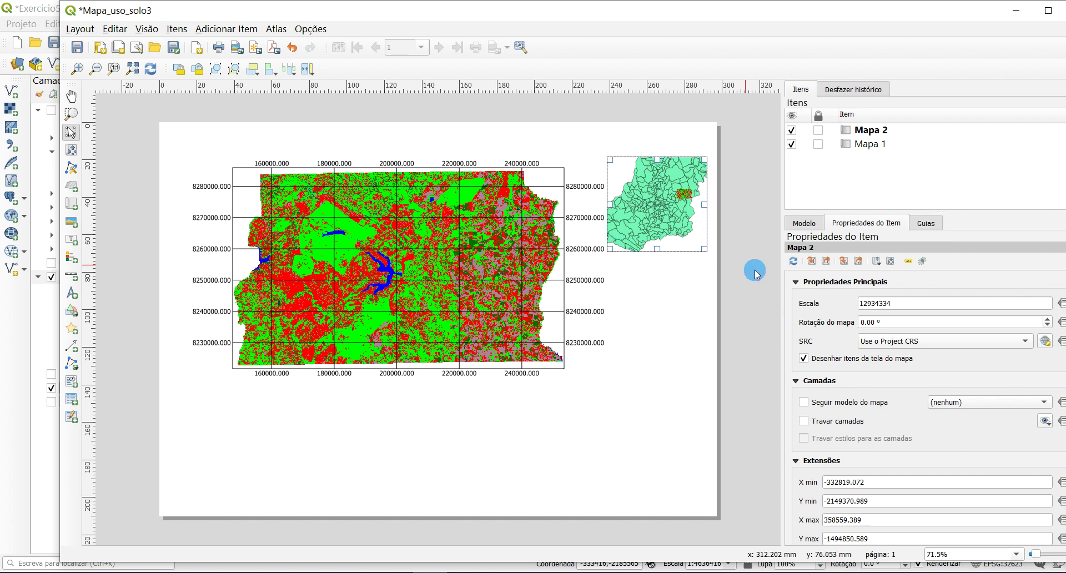
Step: Try scales 13000000 and 14000000 for Mapa 2, settling on 16000000
left_click(885, 305)
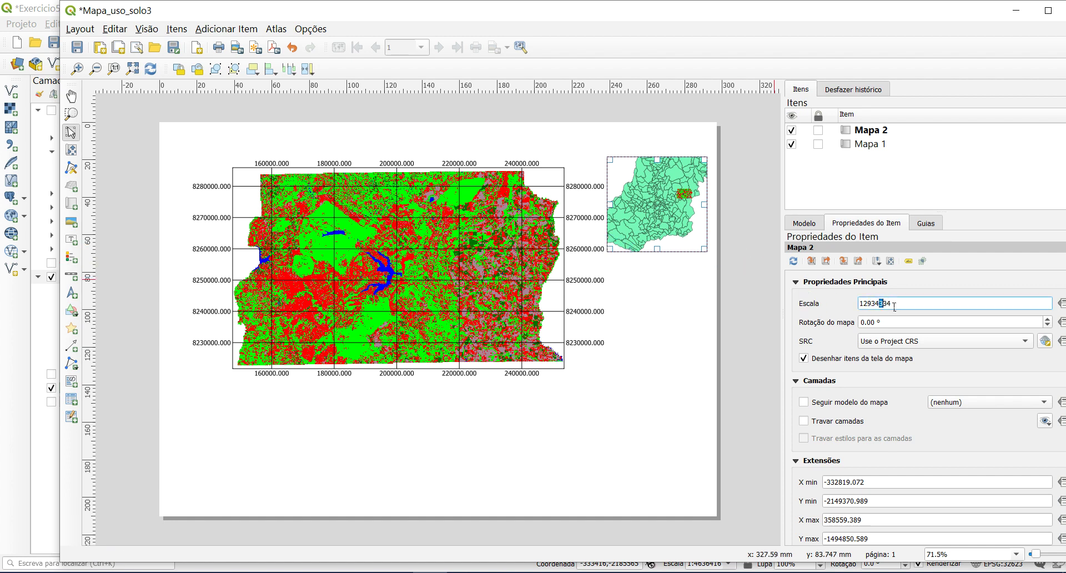
double_click(868, 311)
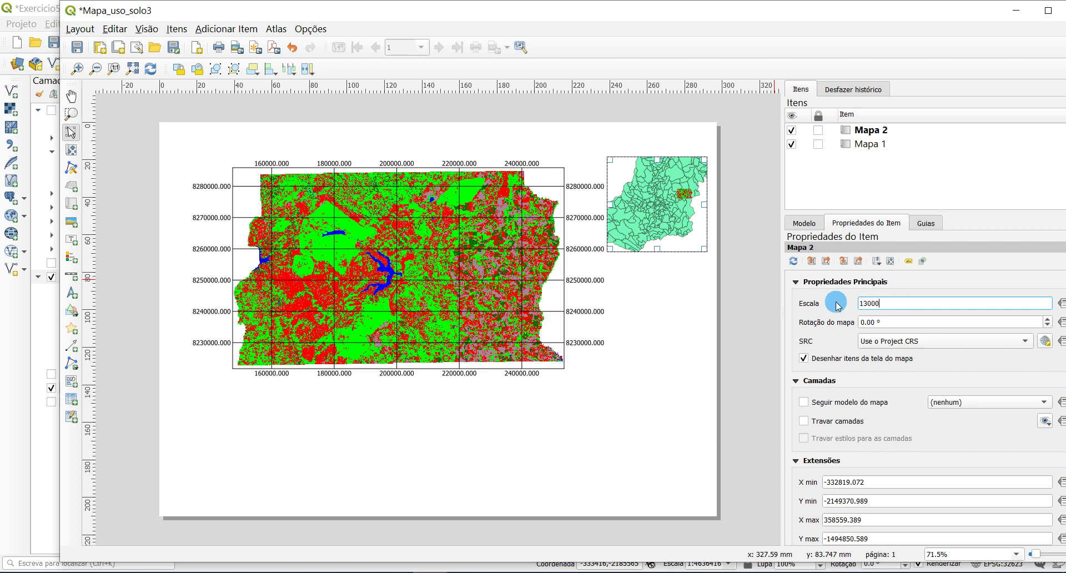
key("Return")
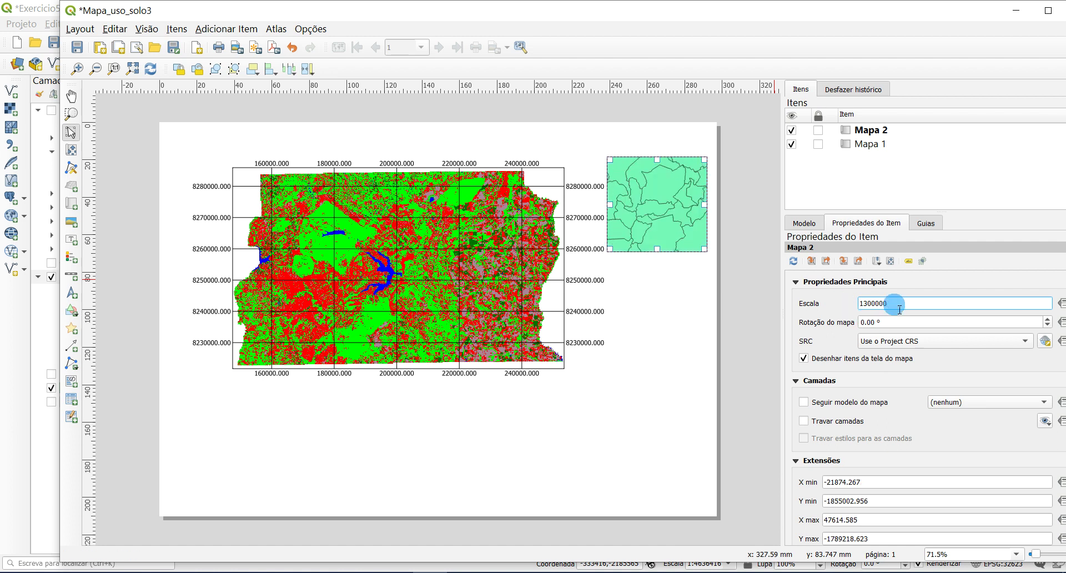
type("0")
key("Return")
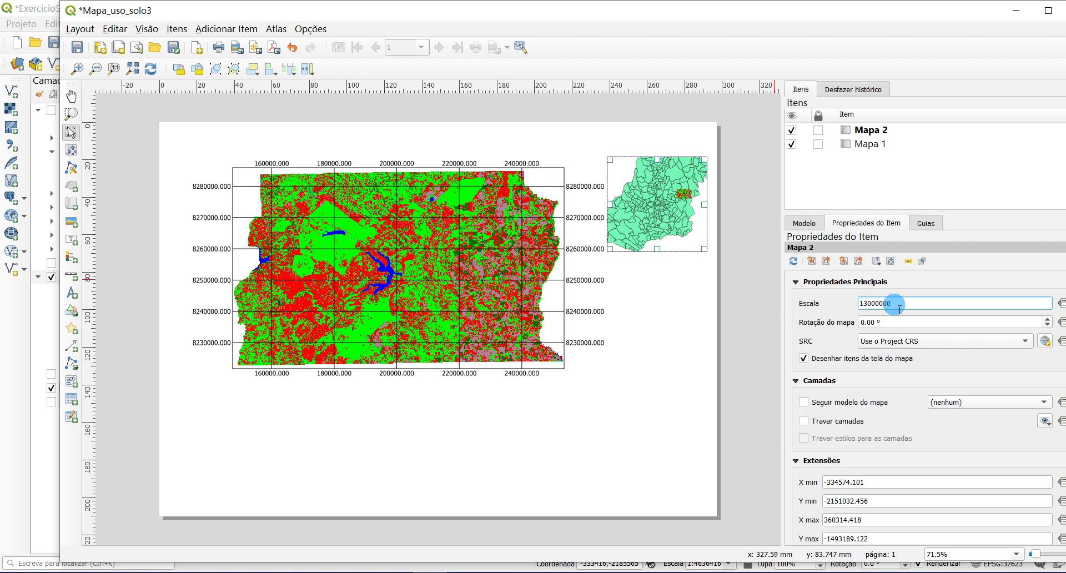
left_click(863, 307)
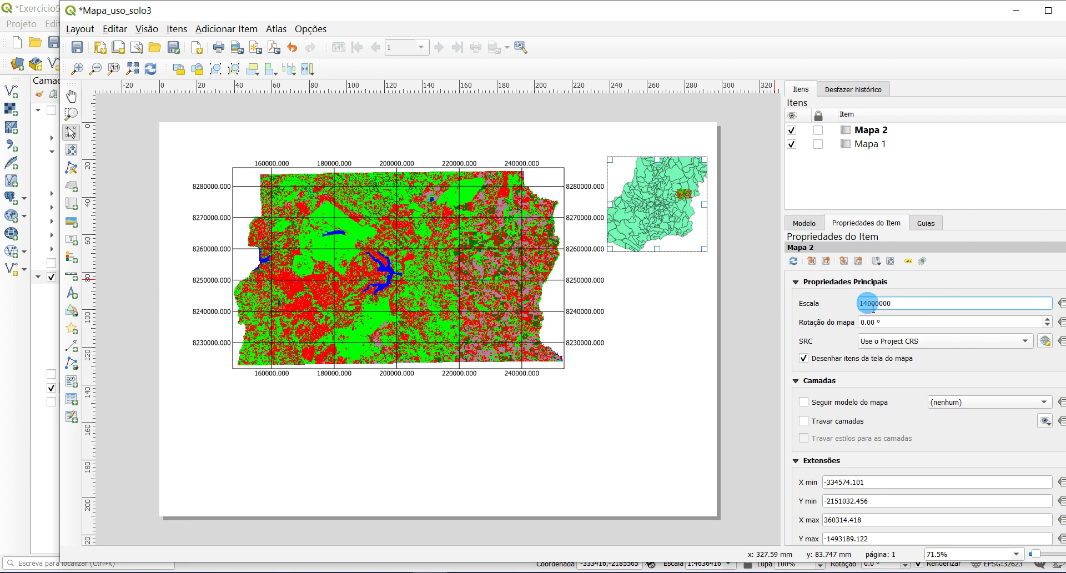
key("Return")
left_click(867, 305)
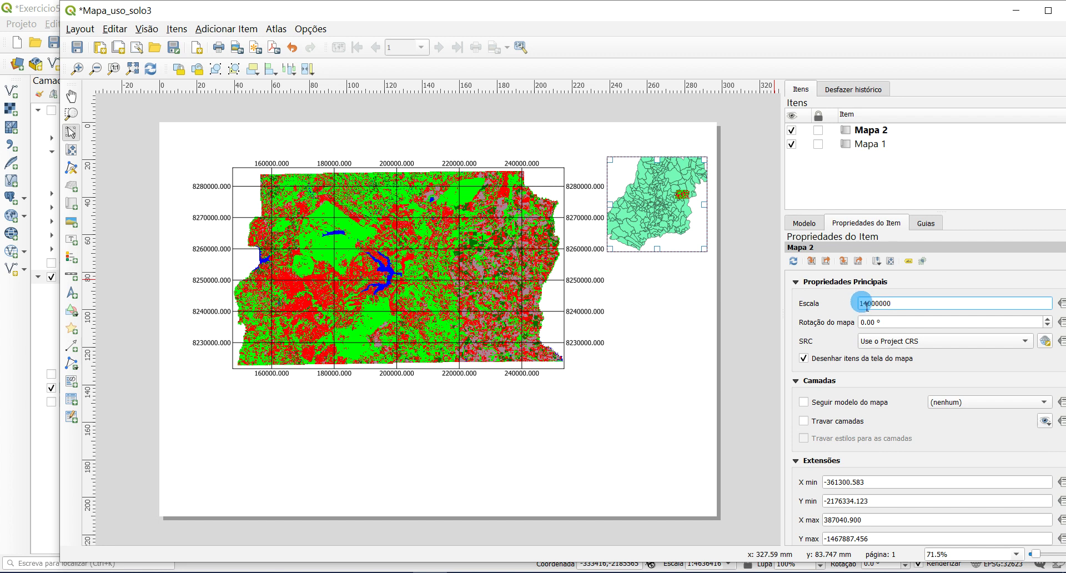
key("Return")
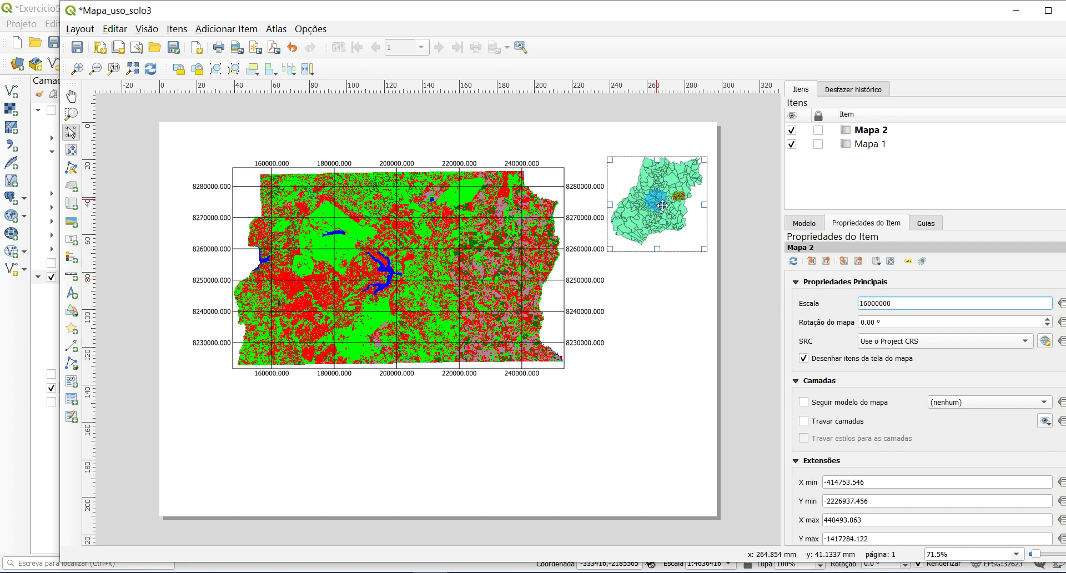
Step: Shift the Mapa 2 frame slightly down the page and reposition its content so all of Goiás fits inside
left_click_drag(647, 210, 646, 215)
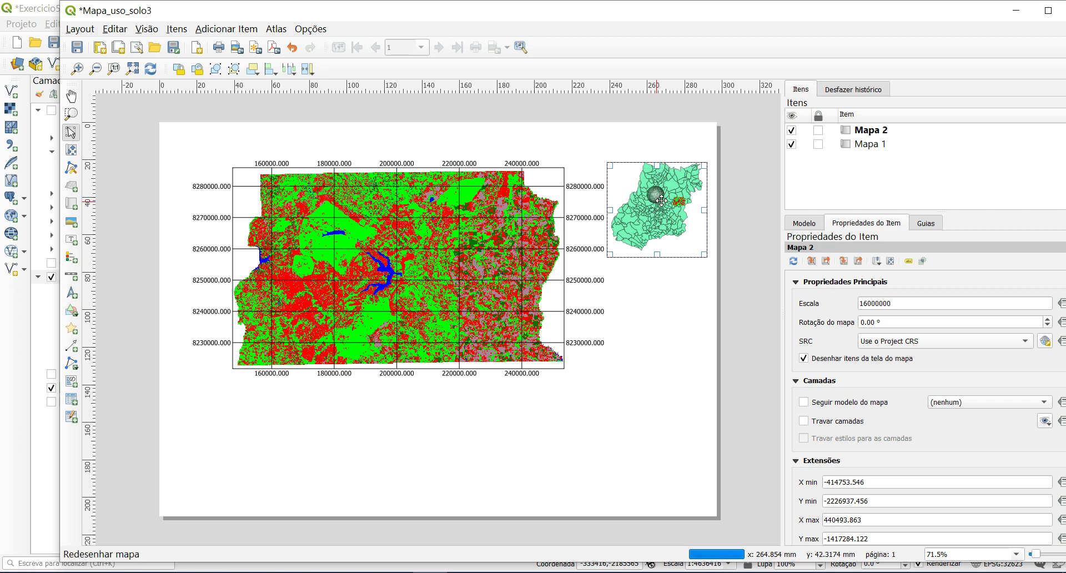
left_click(72, 150)
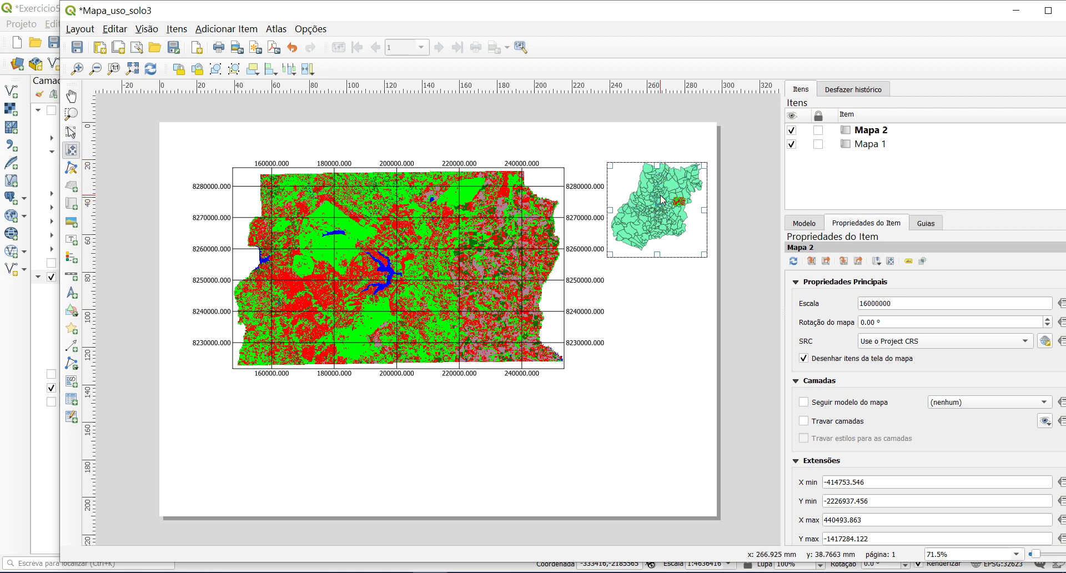
left_click_drag(662, 200, 660, 203)
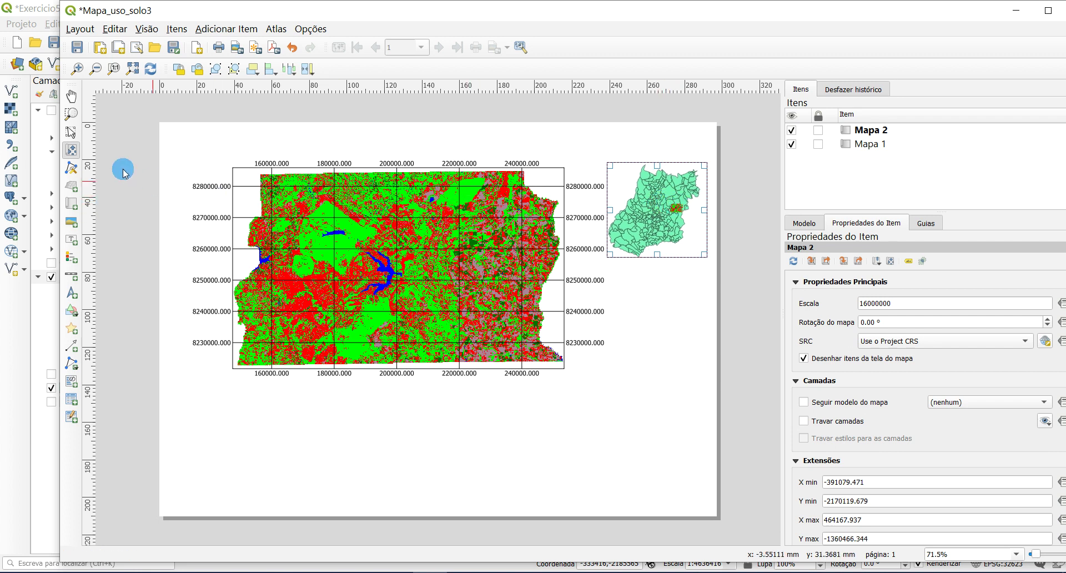
left_click(72, 132)
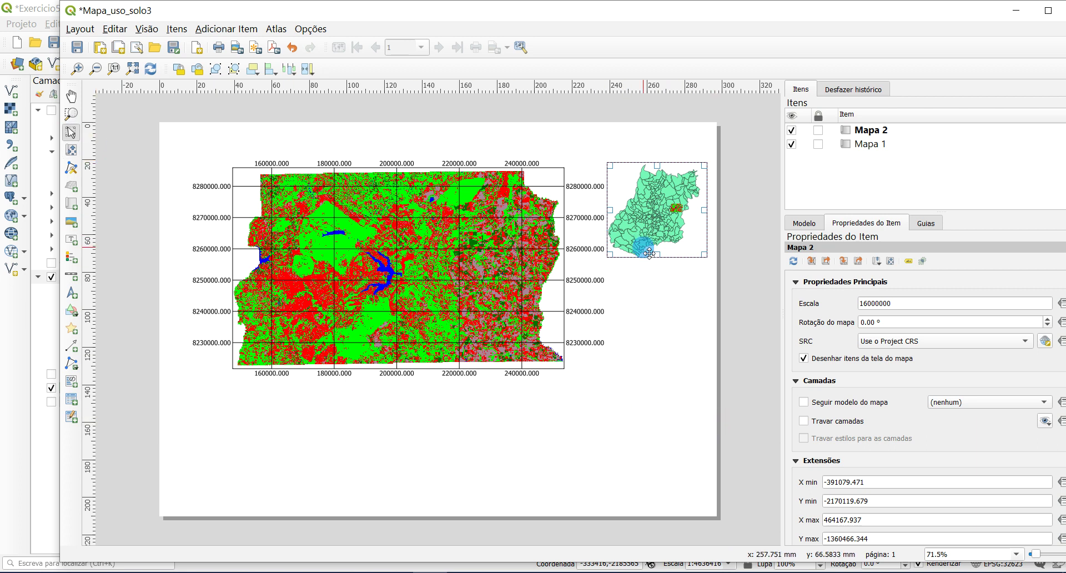
left_click(659, 321)
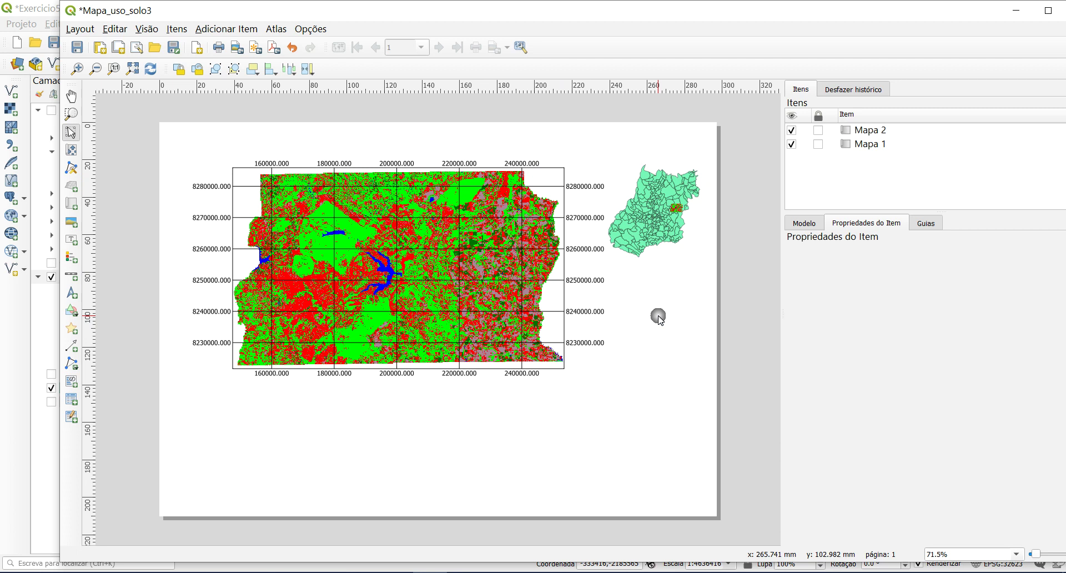
Step: Enable the frame (Moldura) around Mapa 2
left_click(681, 221)
scroll(839, 425, "down", 1)
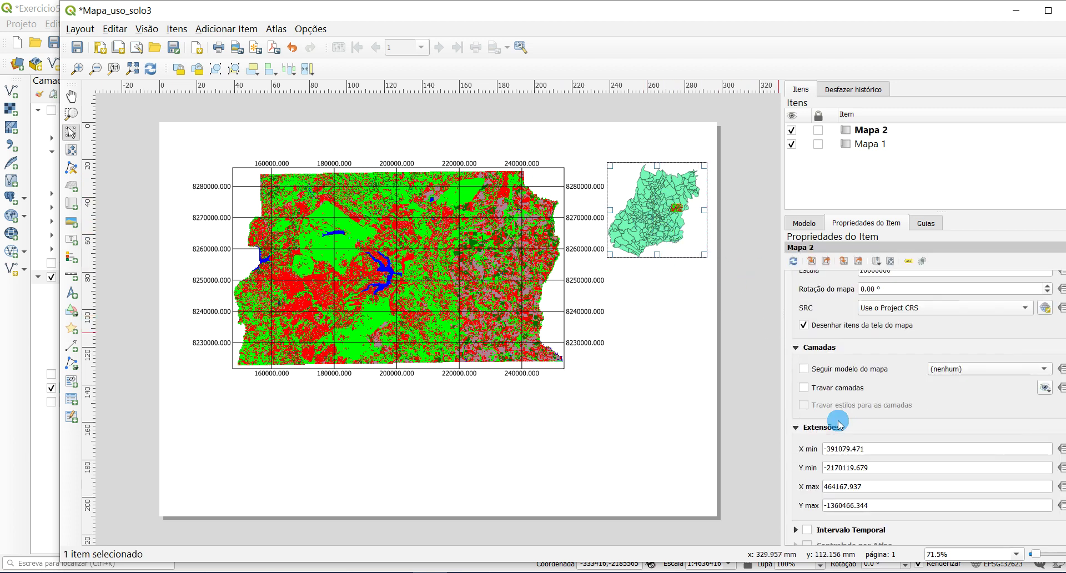
scroll(839, 425, "down", 5)
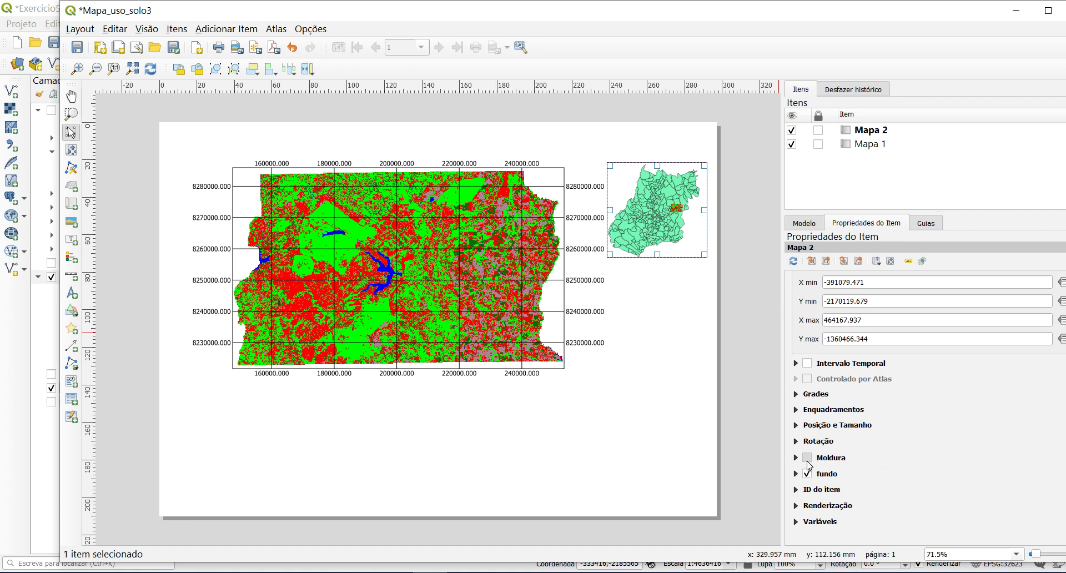
left_click(808, 458)
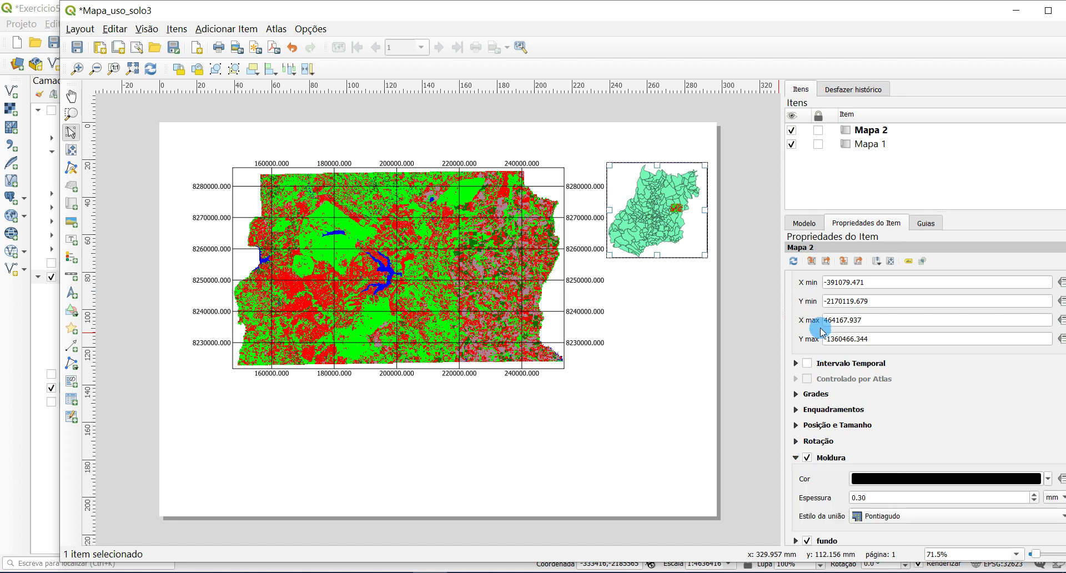
left_click(796, 394)
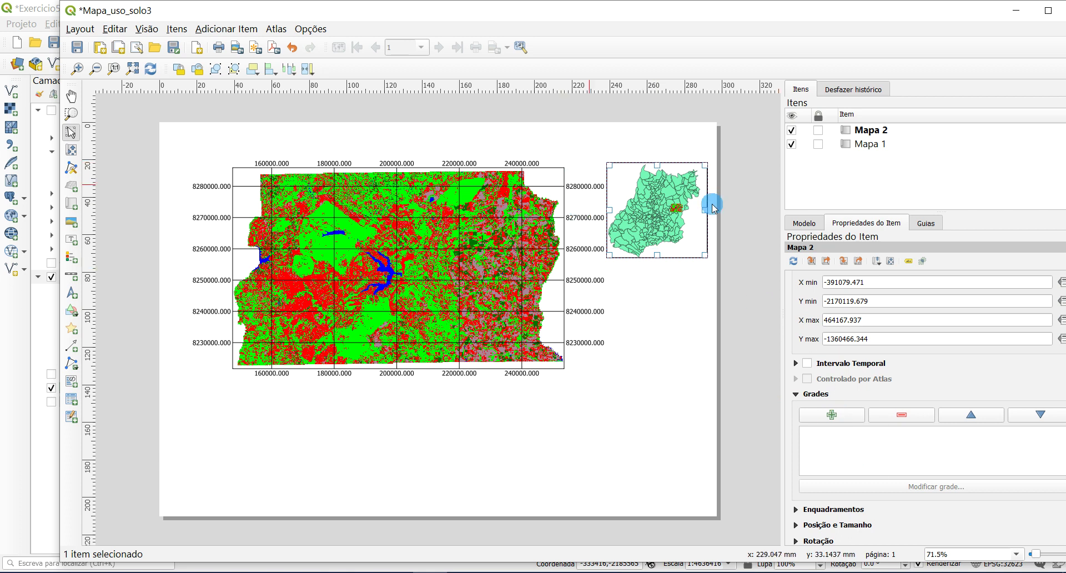
left_click(671, 300)
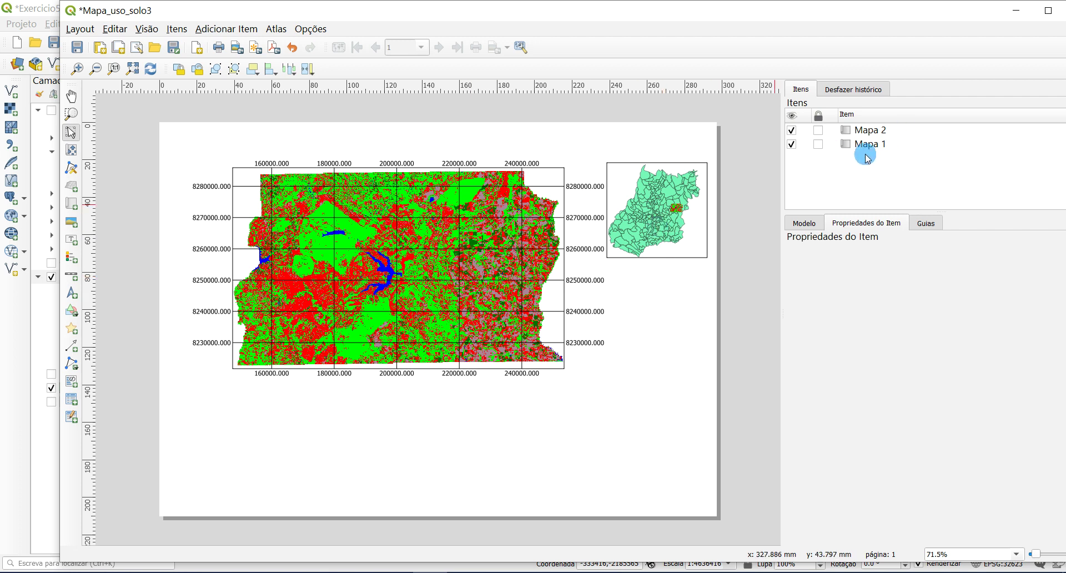
Step: Lock both the layers and the layer styles of Mapa 2
left_click(505, 253)
left_click(872, 131)
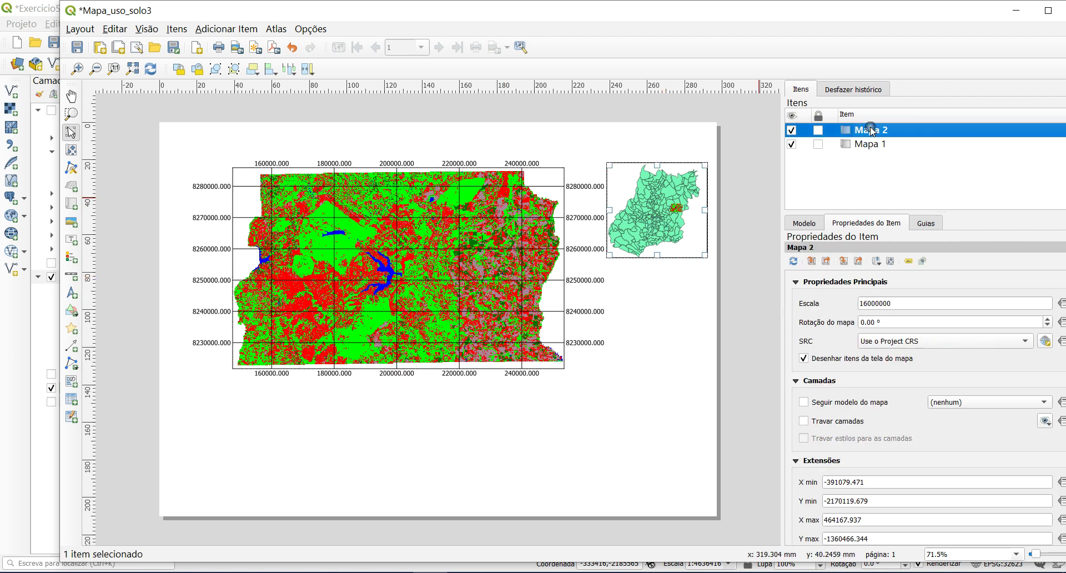
left_click(662, 314)
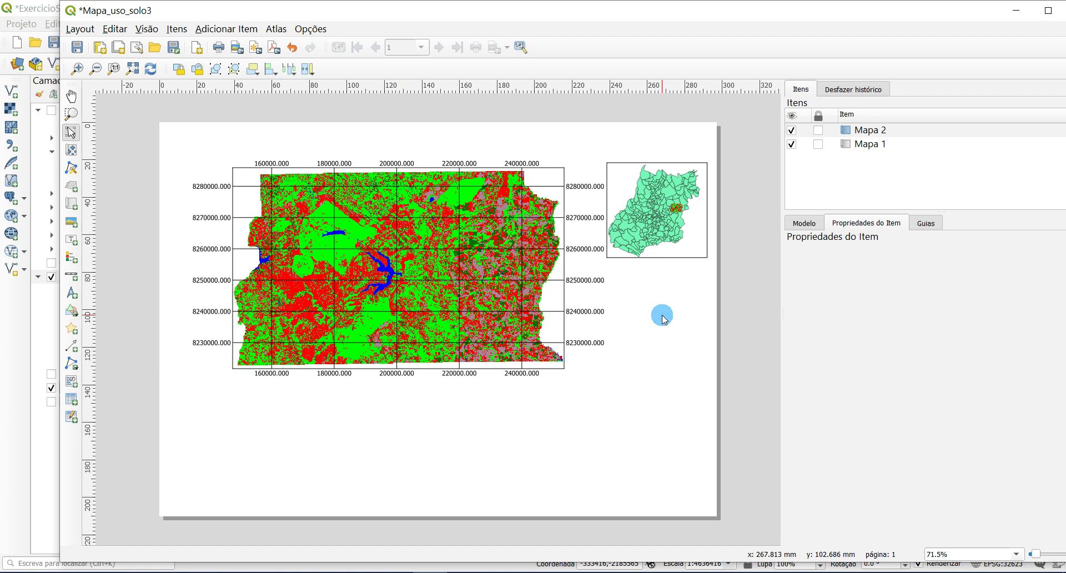
left_click(659, 235)
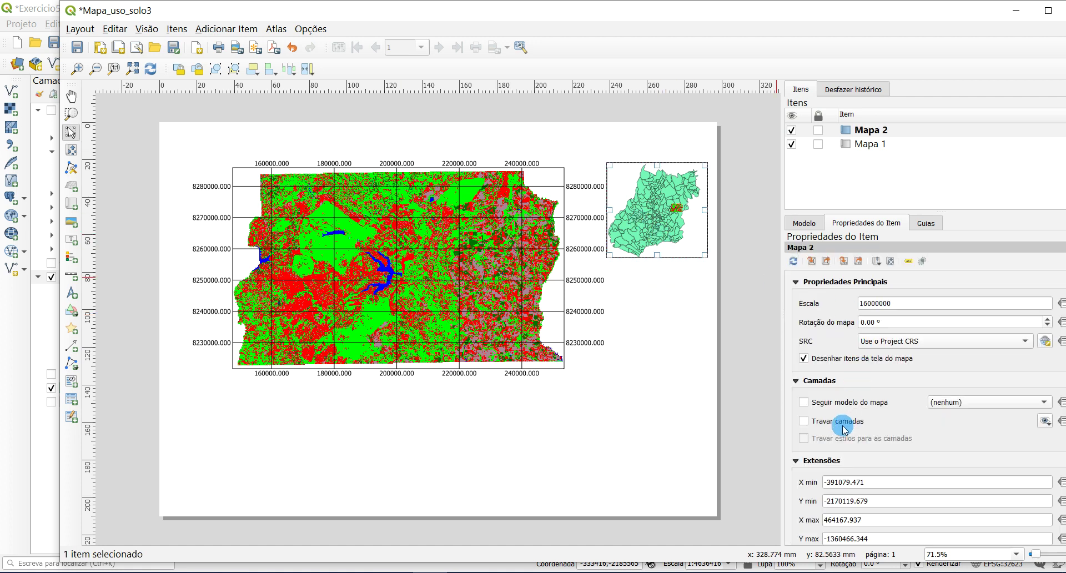
left_click(804, 420)
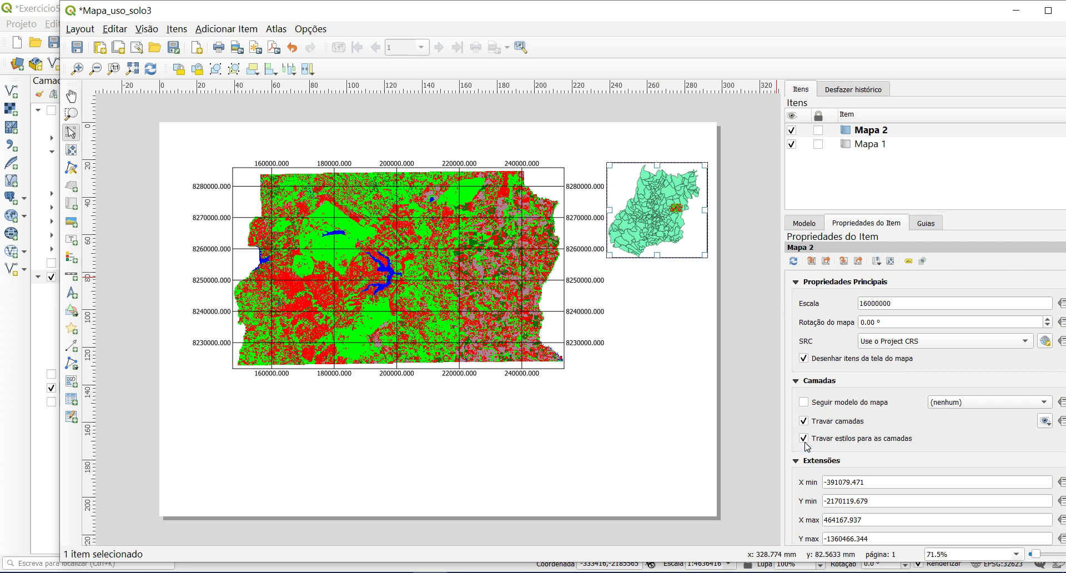
Step: Switch to the main QGIS window, show uf_br, hide Uso_DF_MaxVer_pos, and fit the view to all of Brazil
left_click(6, 343)
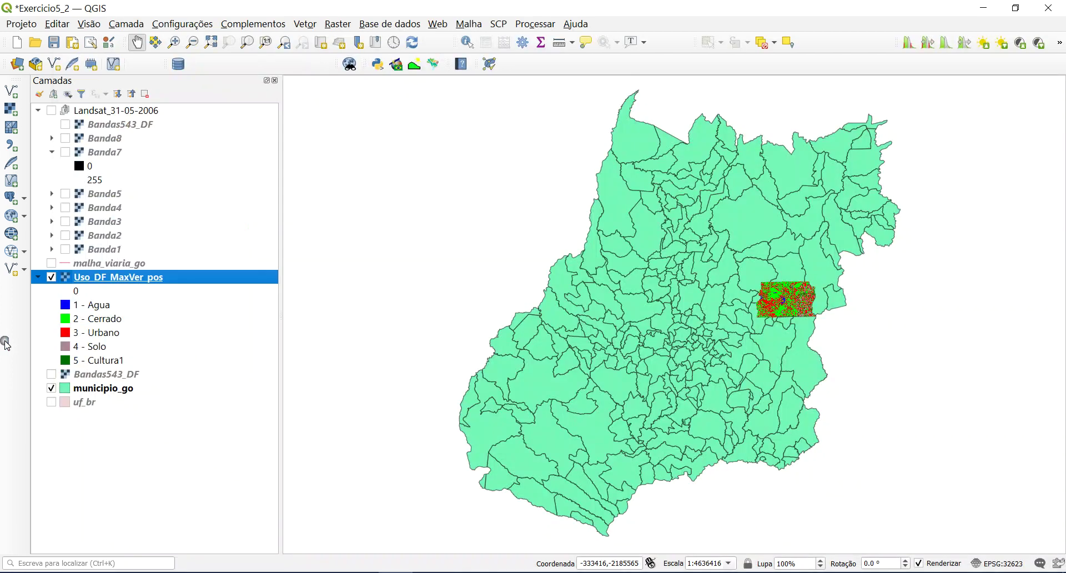
left_click(50, 404)
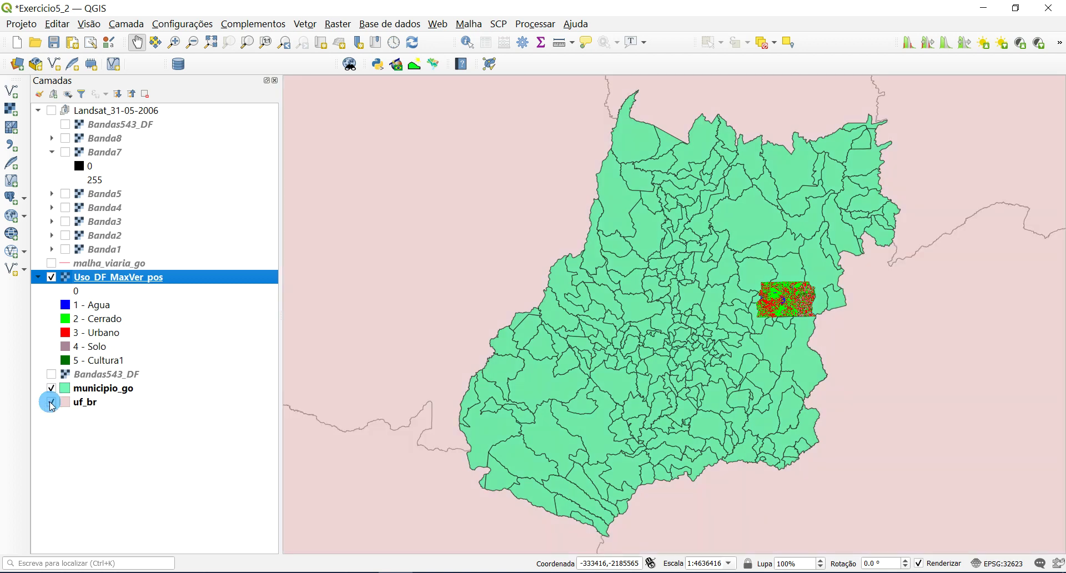
left_click(211, 42)
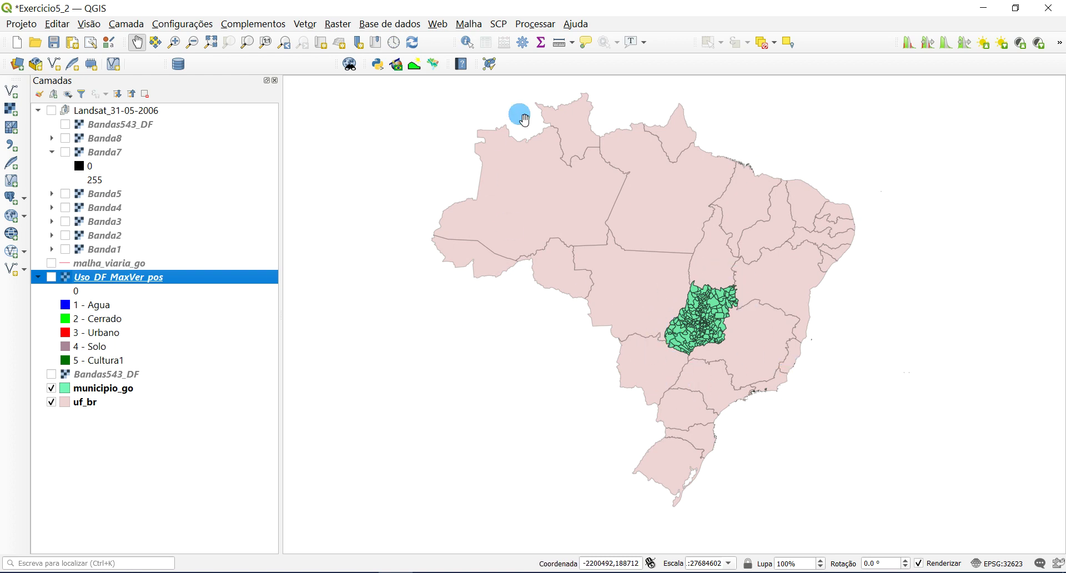
Step: Return to the layout and add a third, roughly square map directly below Mapa 2
mouse_move(396, 572)
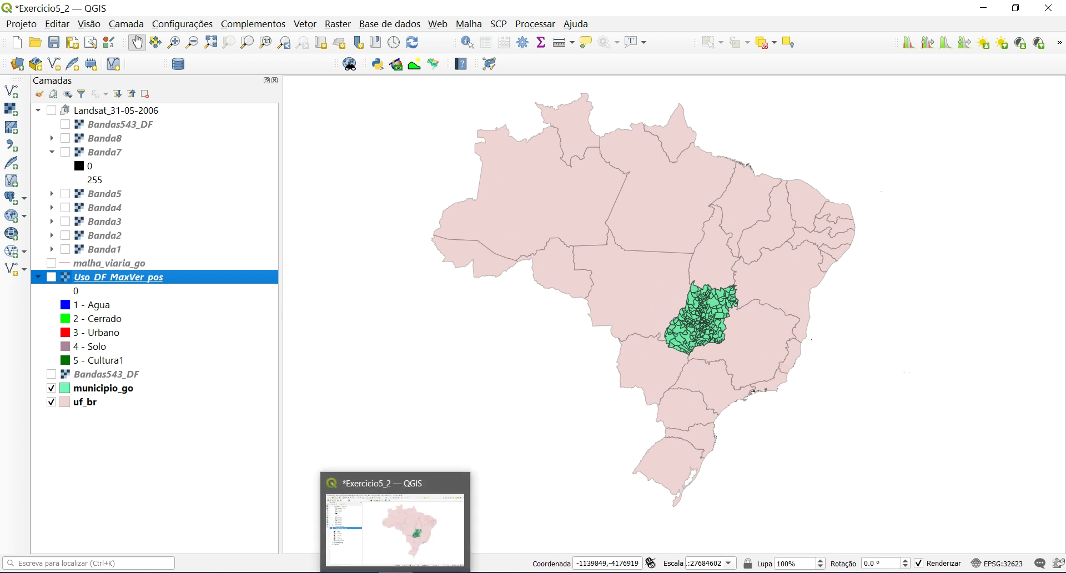
left_click(422, 522)
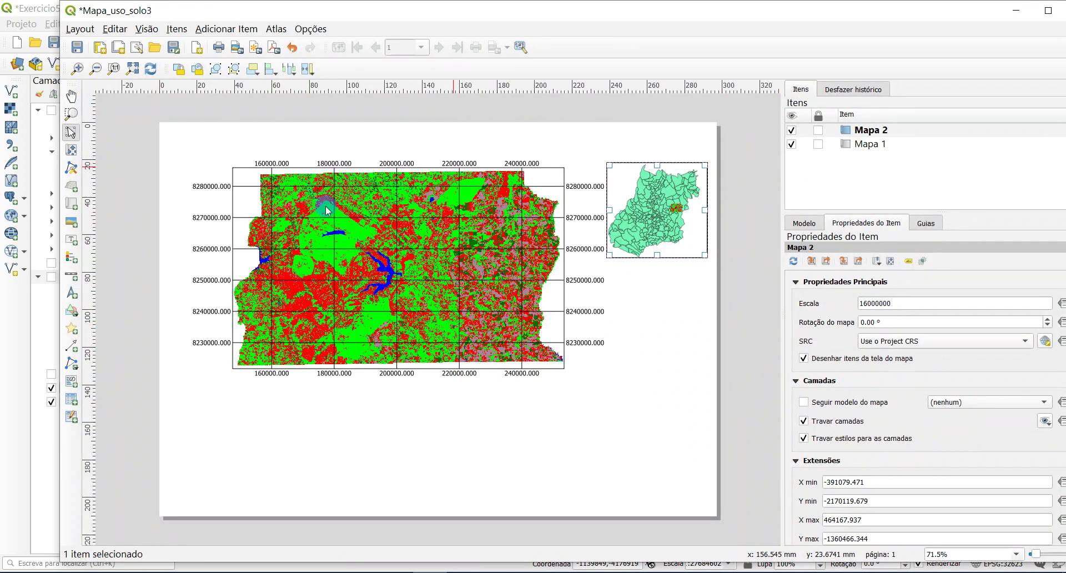
left_click(71, 203)
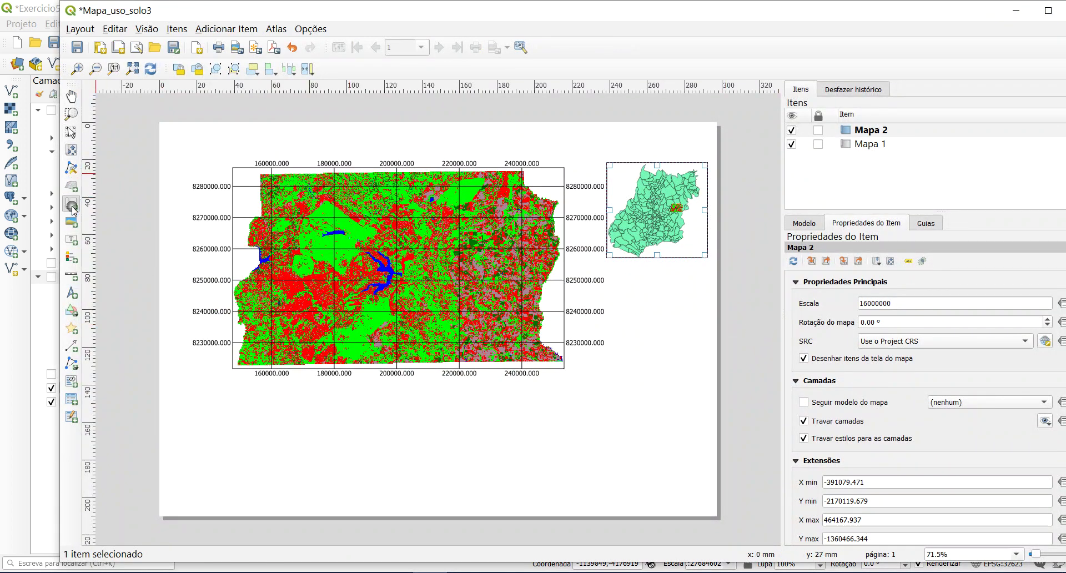
left_click_drag(631, 288, 712, 380)
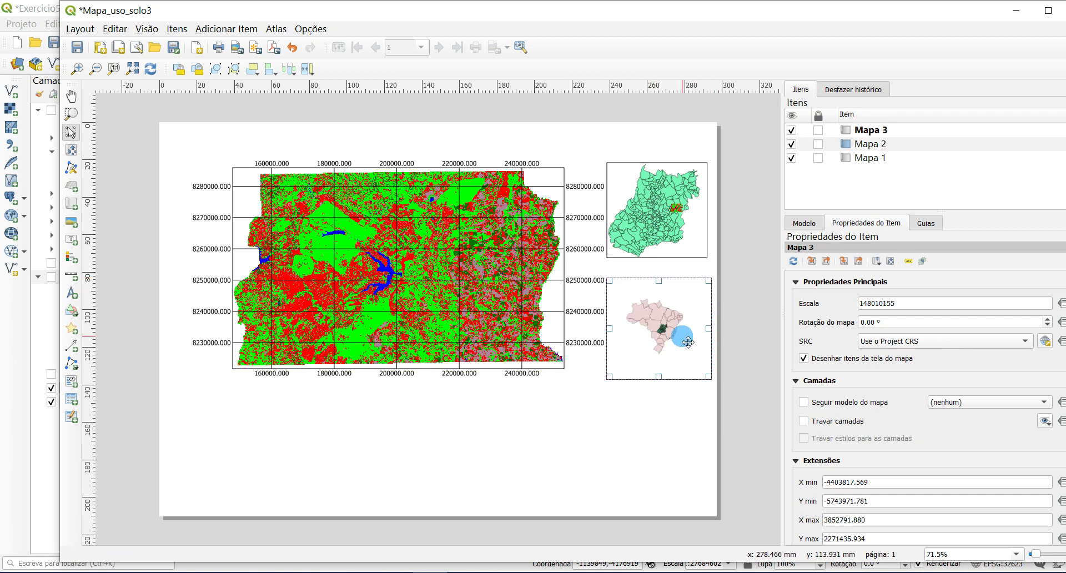
Step: Enlarge the content of Mapa 3 and reposition it so Brazil fills the frame
left_click(71, 150)
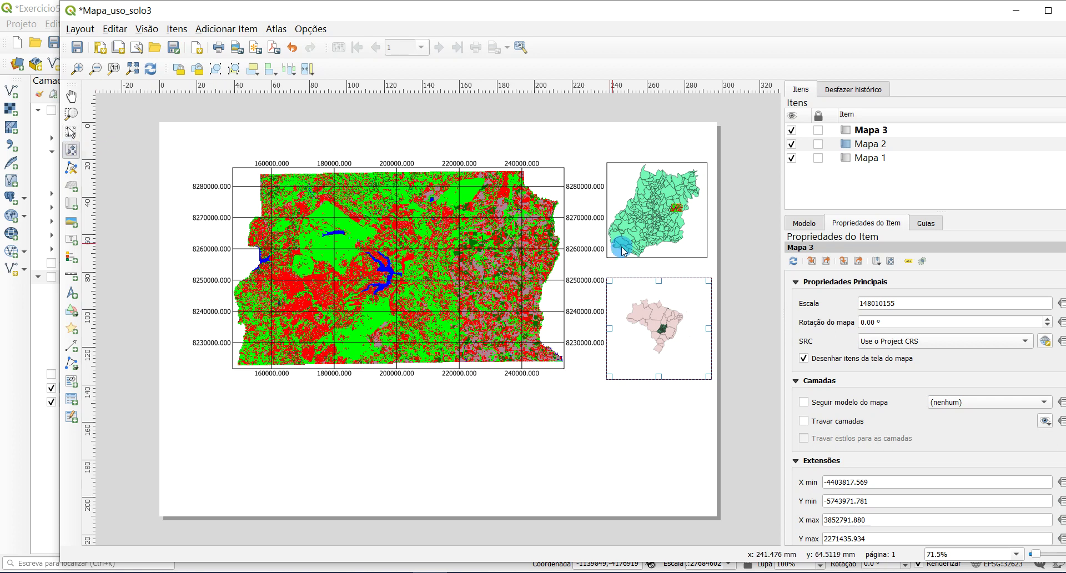
scroll(670, 323, "up", 1)
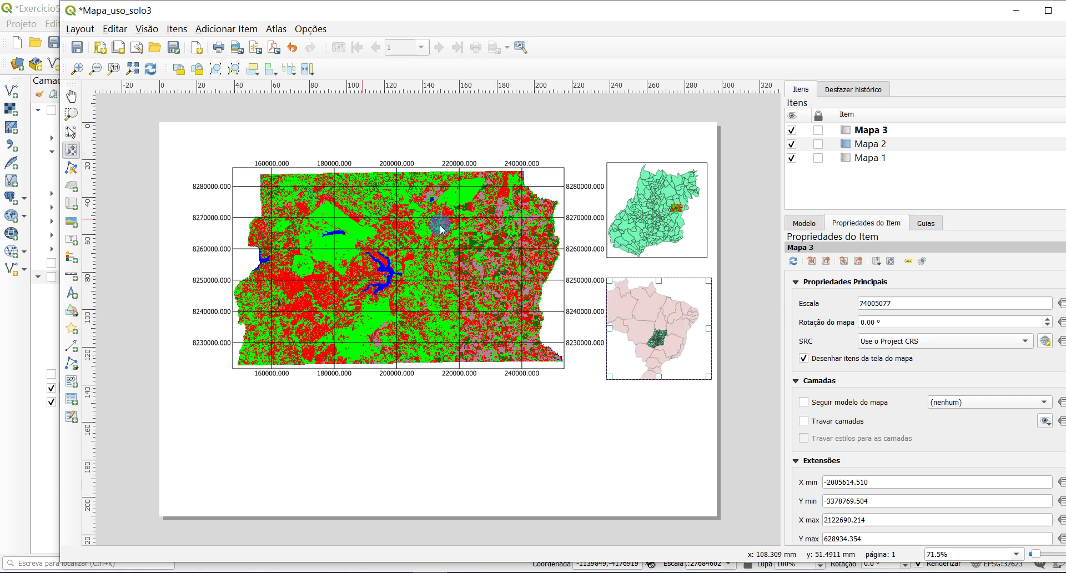
left_click_drag(660, 317, 664, 312)
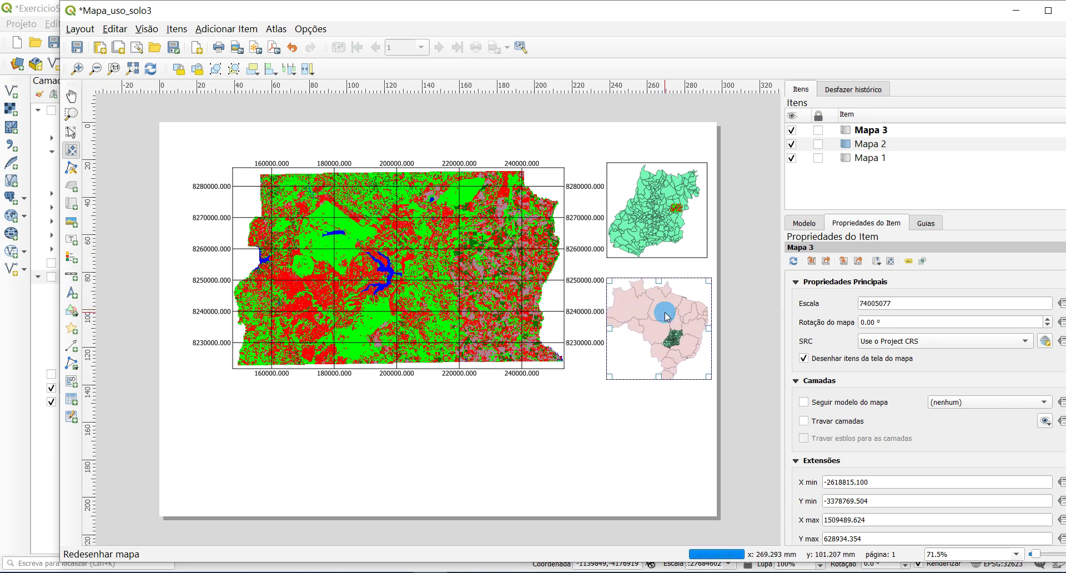
Step: Set the scale of Mapa 3 to 75000000
left_click(936, 302)
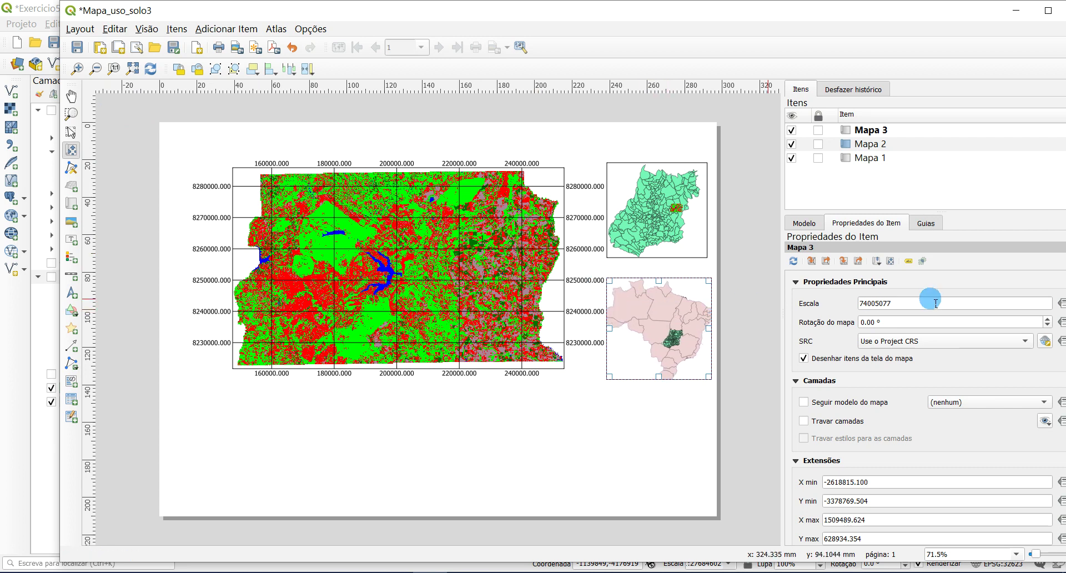
left_click(883, 308)
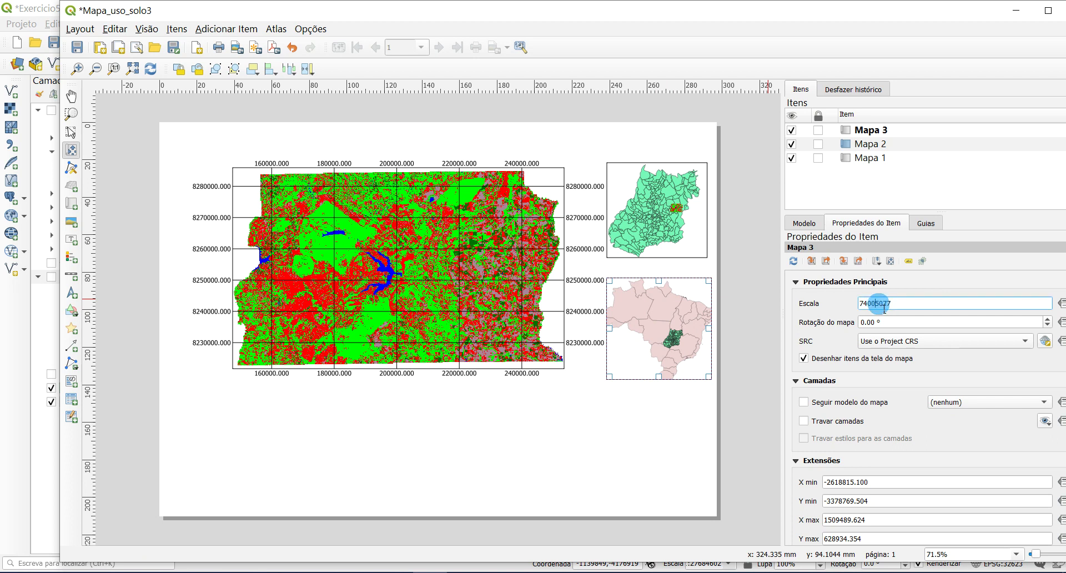
left_click(887, 309)
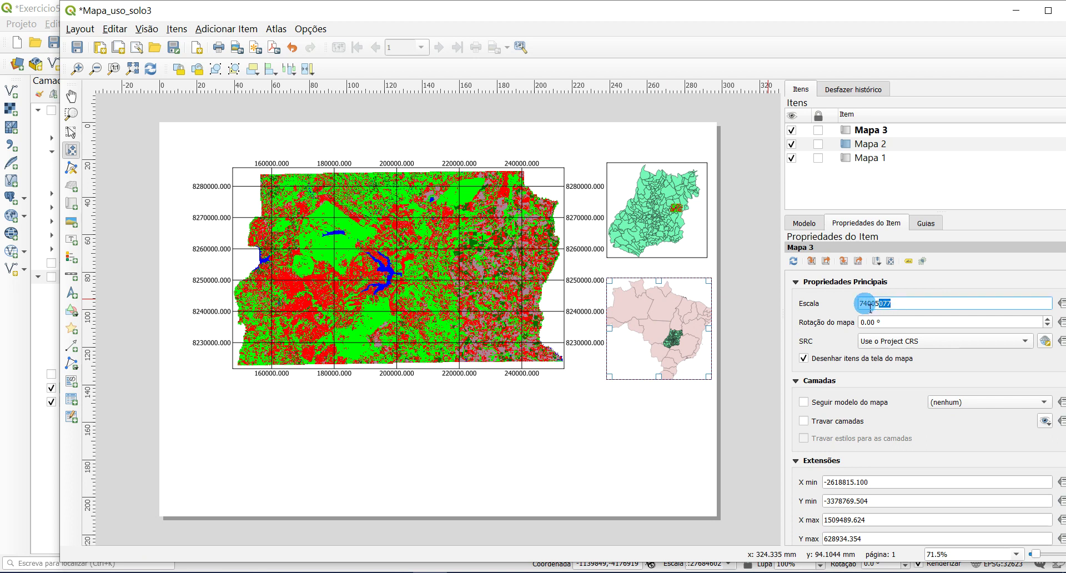
left_click_drag(879, 311, 897, 301)
left_click(905, 322)
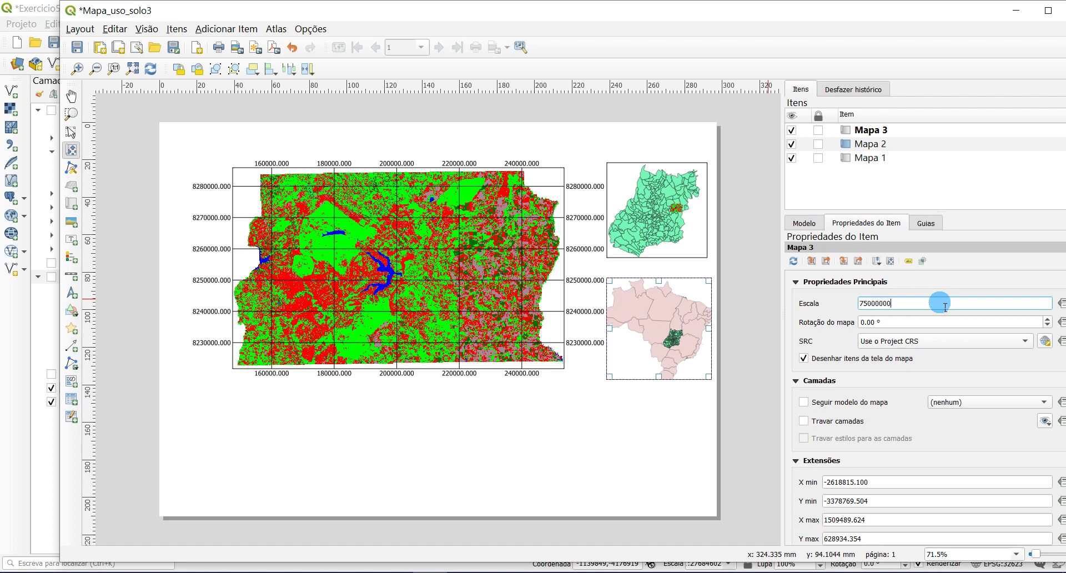
key("Return")
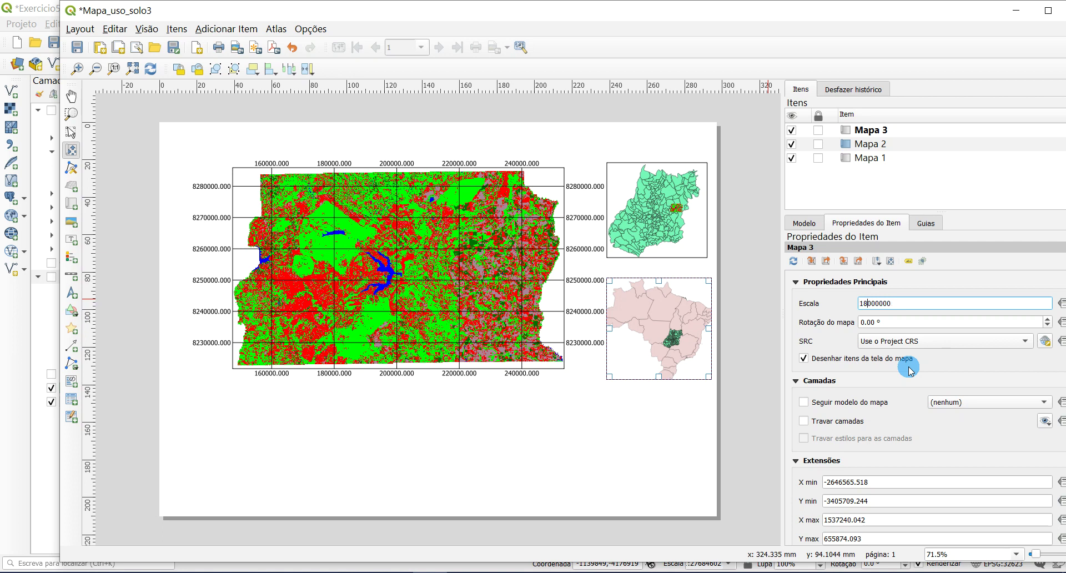
Step: Try the scales 18000000 and 180000000 for Mapa 3 and settle on 90000000
key("Return")
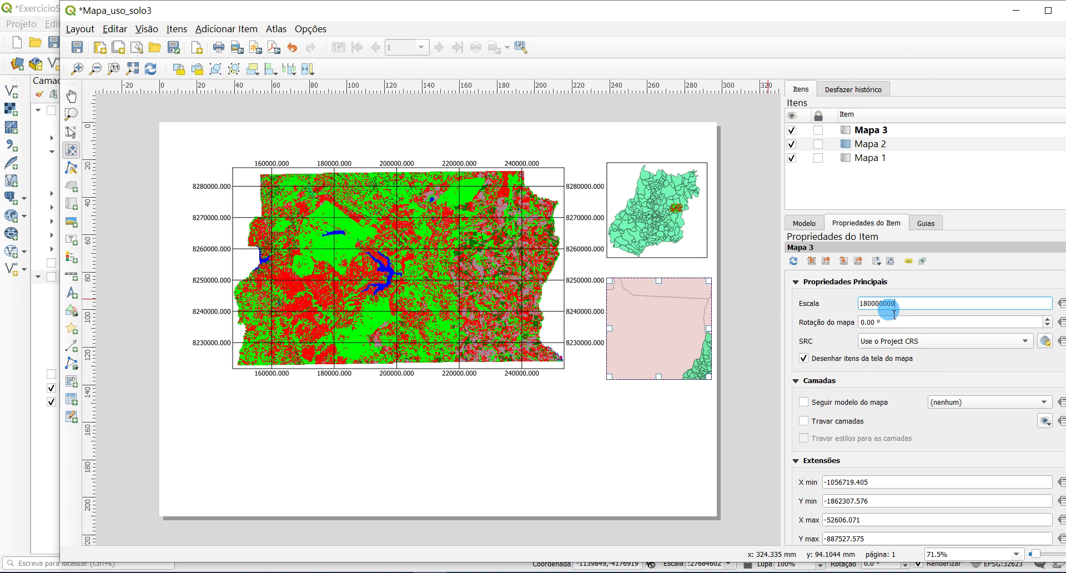
type("0")
key("Return")
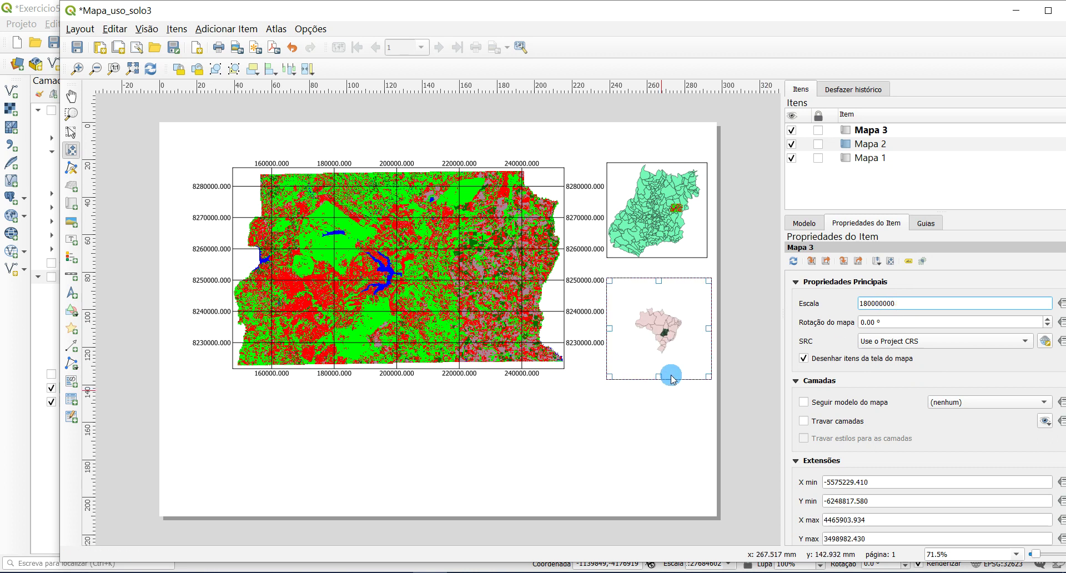
scroll(655, 332, "up", 1)
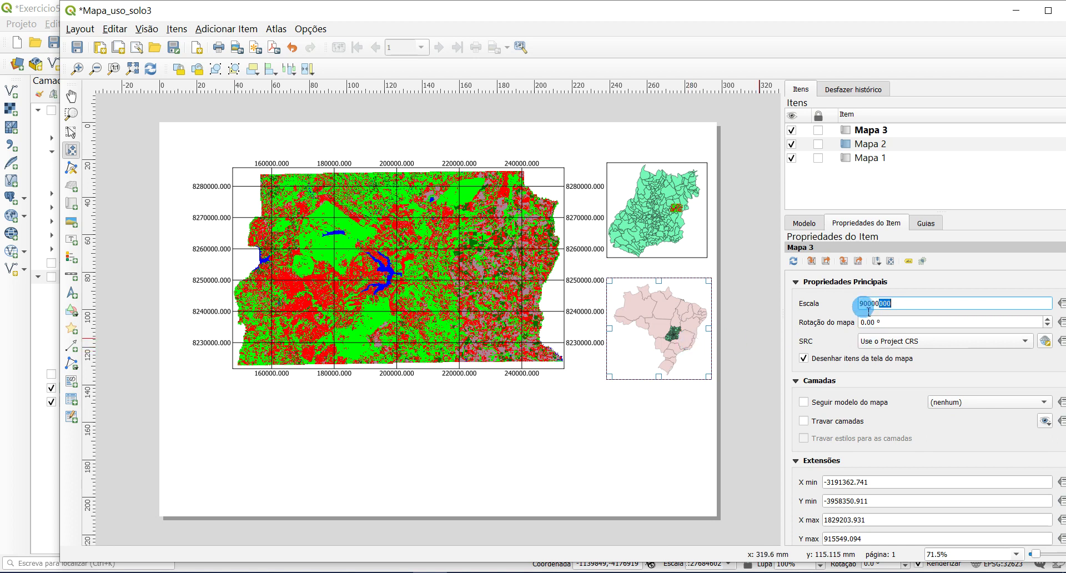
left_click(869, 310)
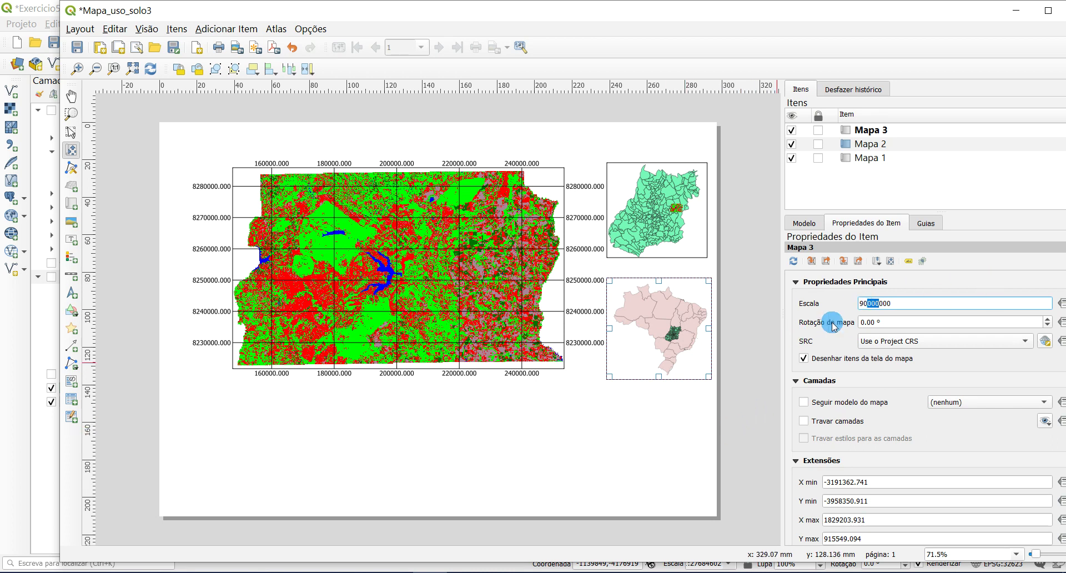
left_click(681, 412)
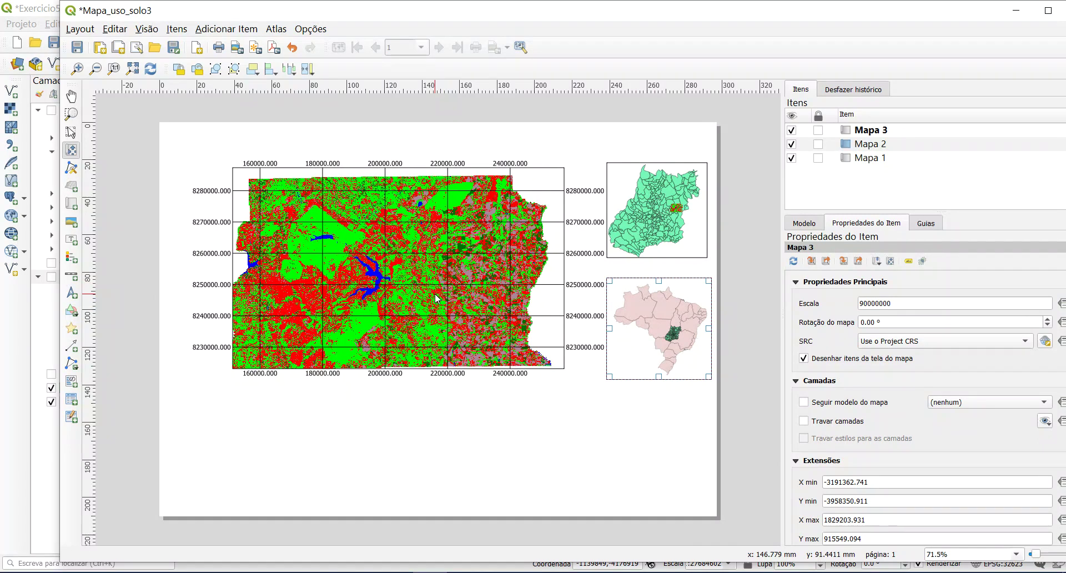
Step: Nudge Mapa 1 and its content slightly left, and move Mapa 3 and Mapa 2 lower on the page
left_click_drag(450, 293, 444, 296)
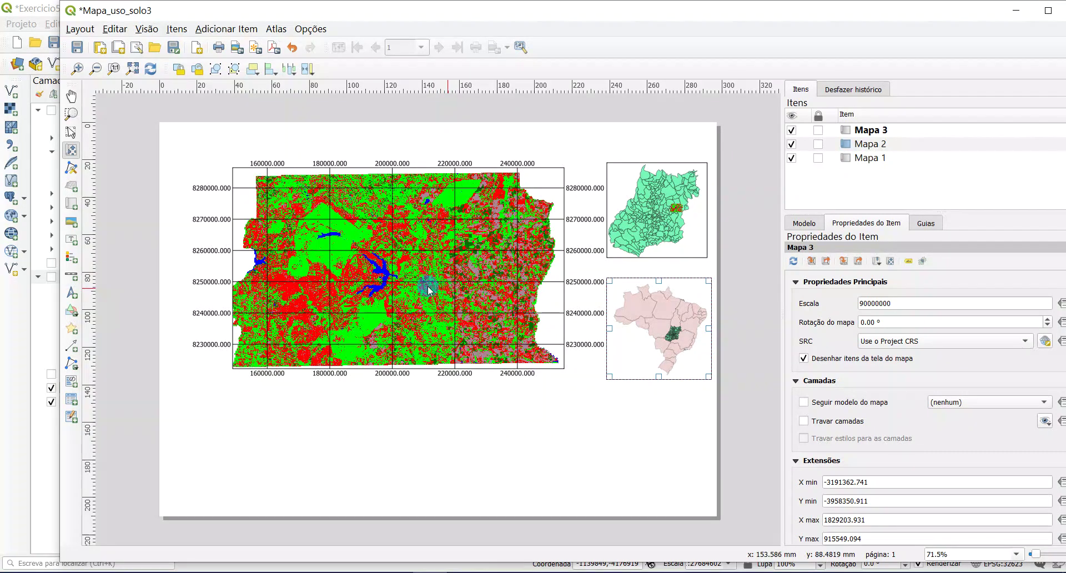
left_click(71, 131)
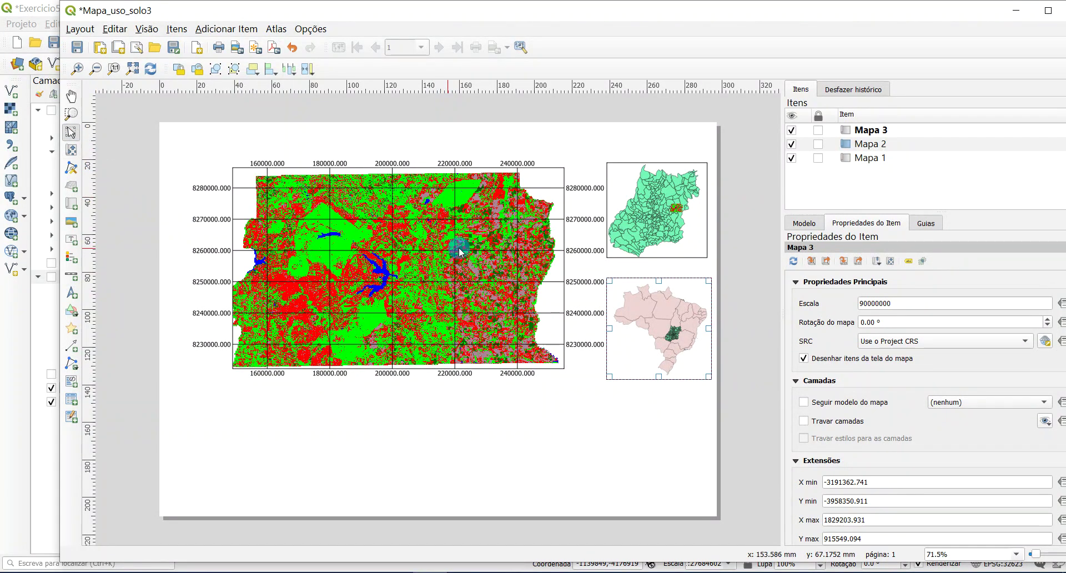
mouse_move(460, 252)
left_mouse_down()
mouse_move(438, 257)
mouse_move(457, 256)
left_mouse_up()
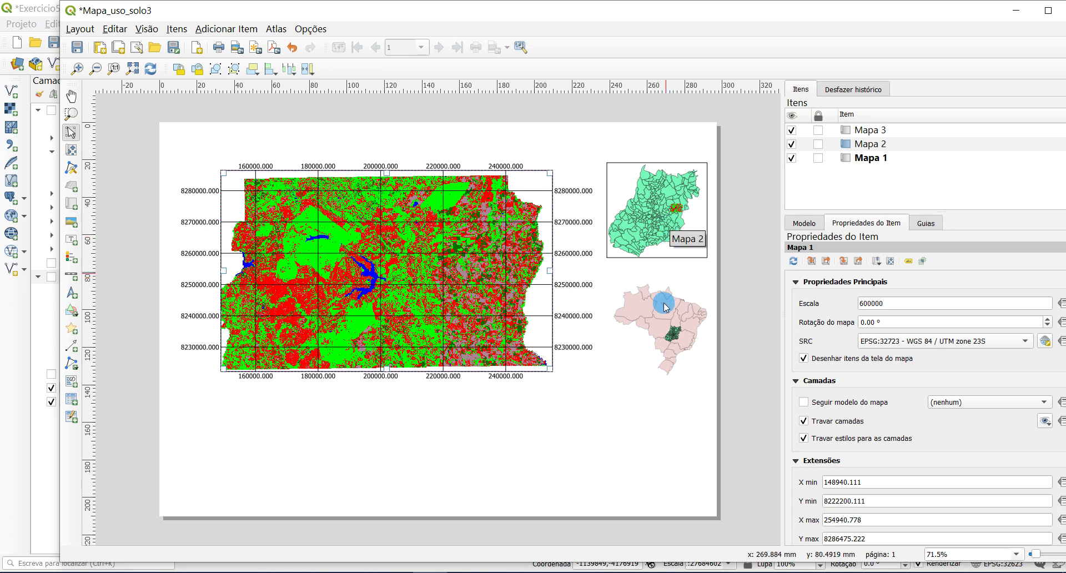
left_click_drag(667, 322, 668, 344)
left_click_drag(655, 229, 656, 266)
left_click(345, 414)
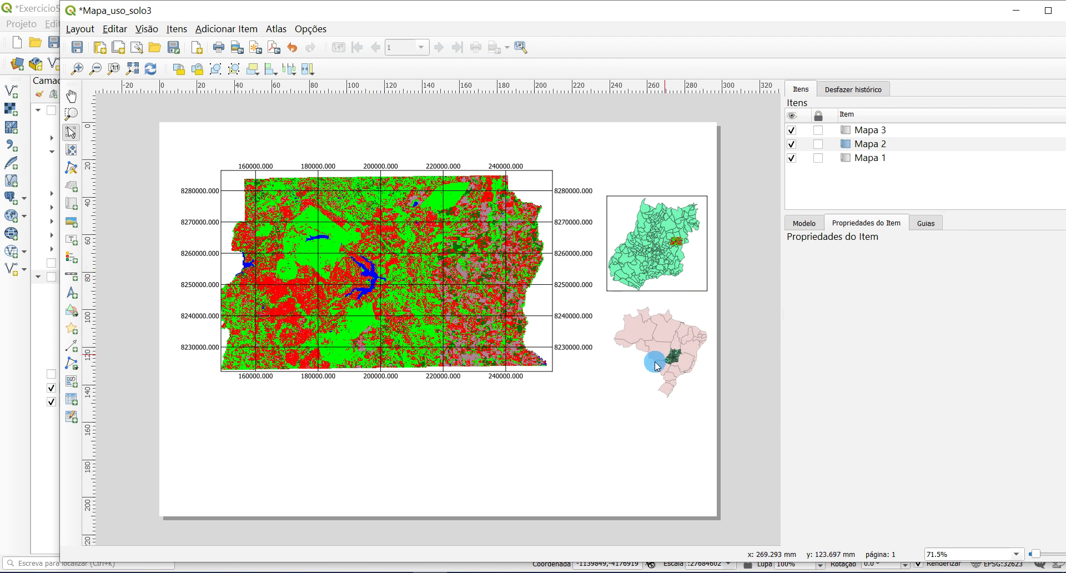
Step: Lock the positions of Mapa 3, Mapa 2 and Mapa 1, and try to move the land-use map
left_click(818, 133)
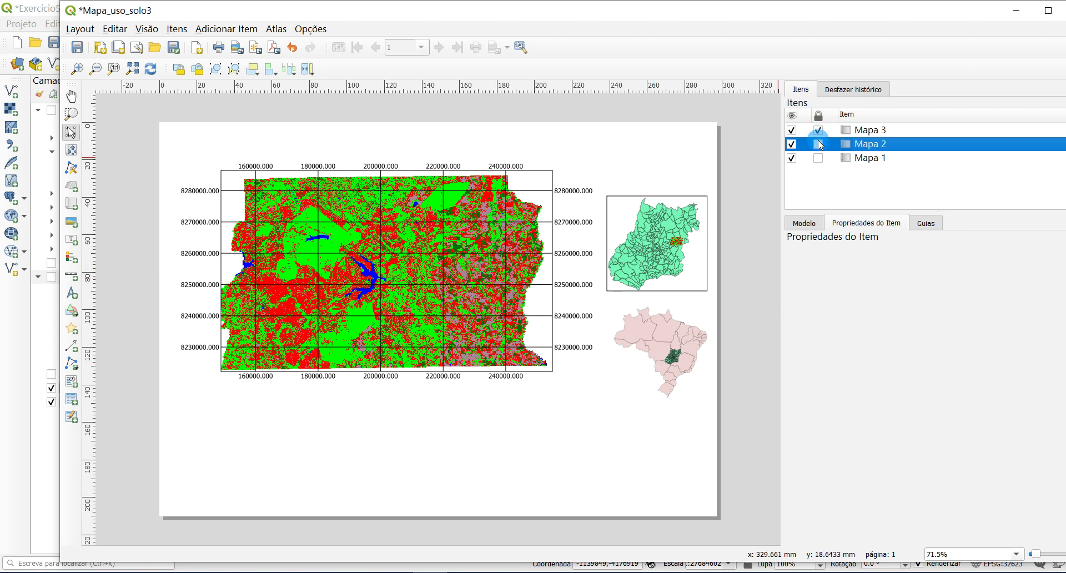
left_click(819, 145)
left_click(598, 210)
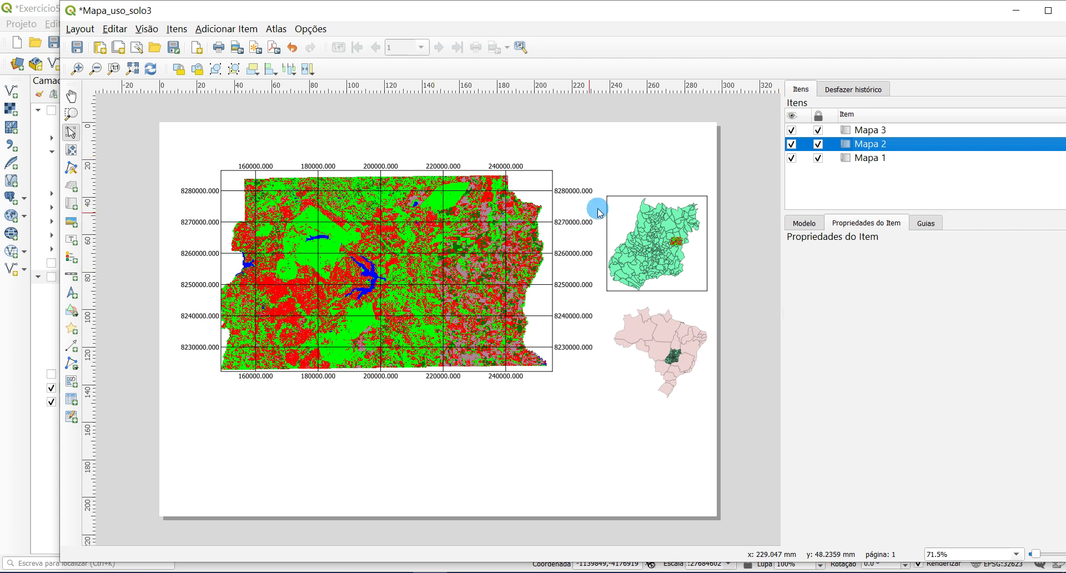
left_click_drag(337, 296, 461, 447)
left_click(713, 312)
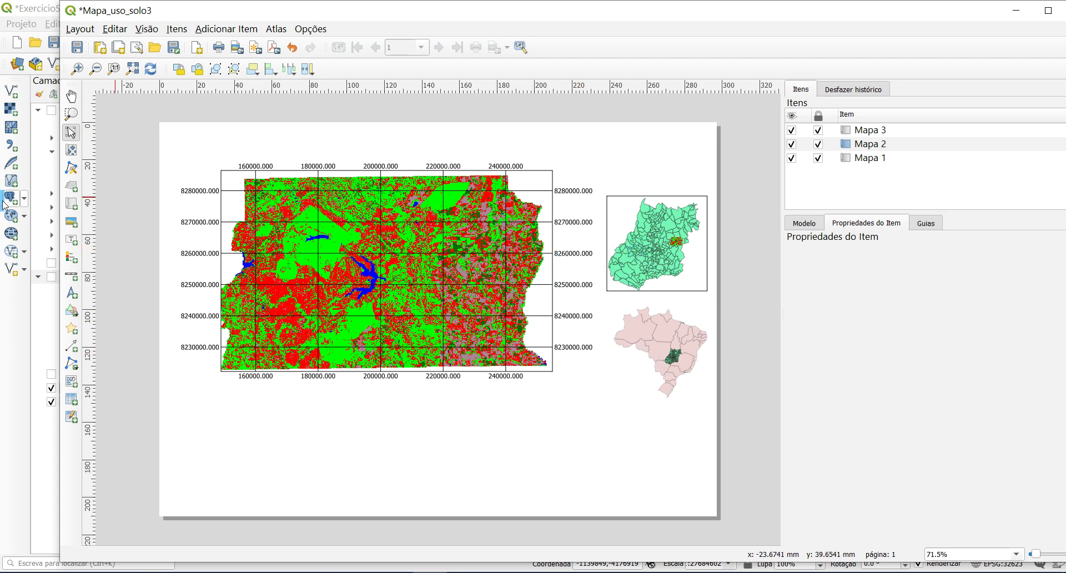
Step: Add a legend below the land-use map and move it up along the page's left edge, over Mapa 1
left_click(225, 30)
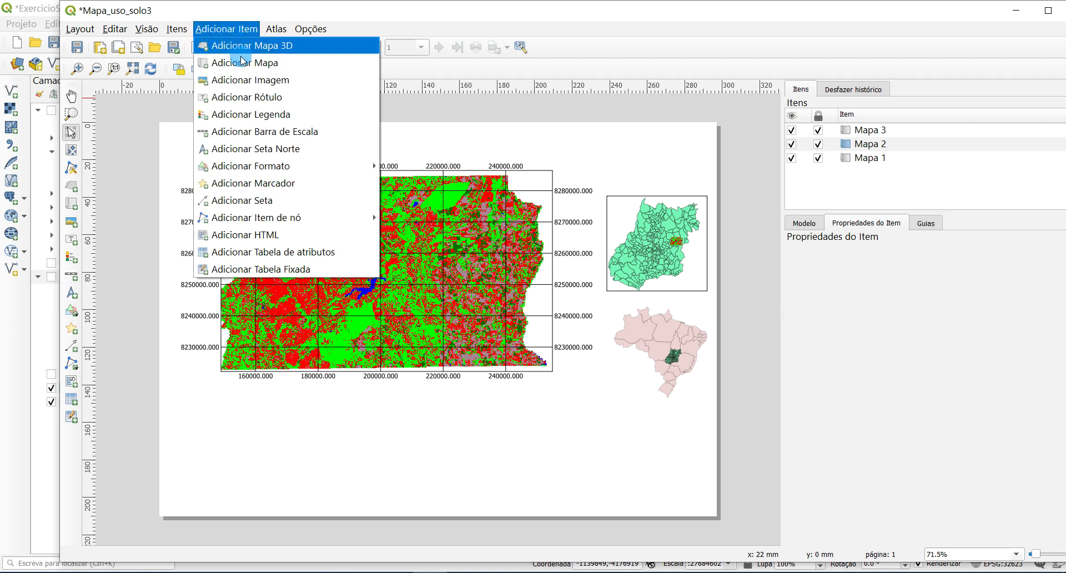
left_click(266, 119)
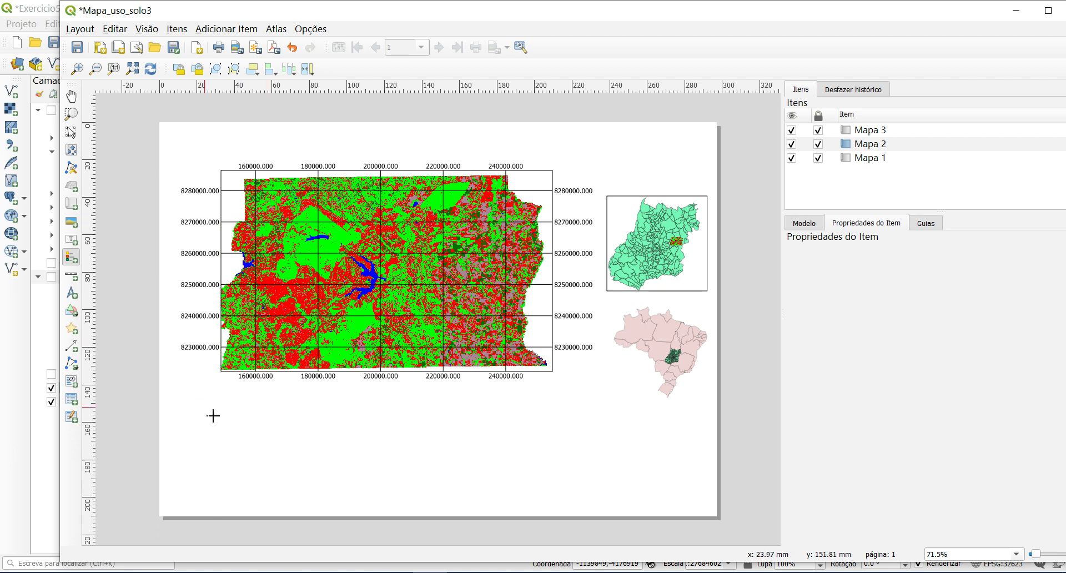
left_click_drag(213, 416, 319, 507)
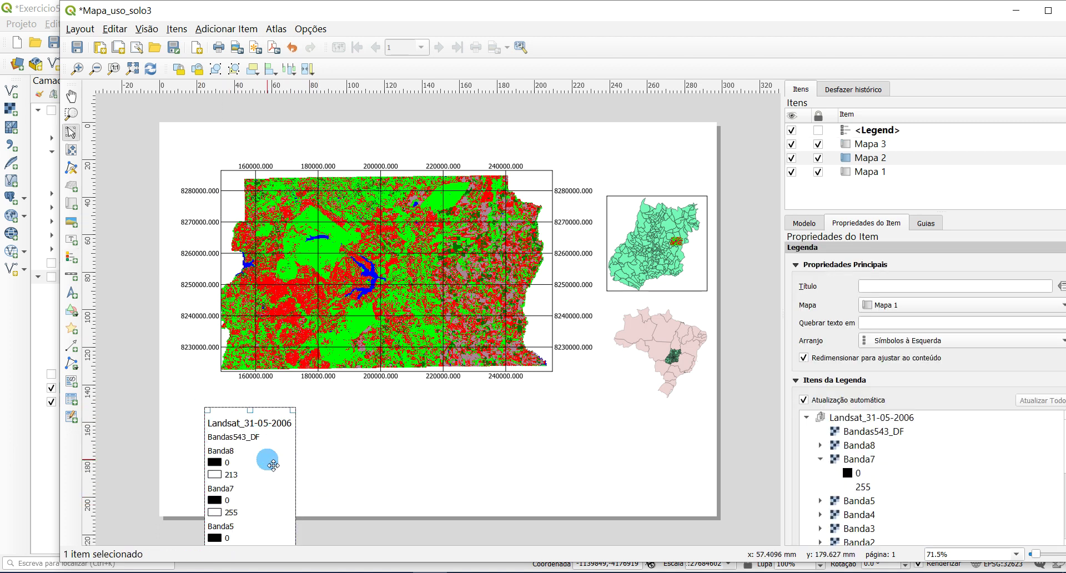
left_click_drag(273, 465, 245, 198)
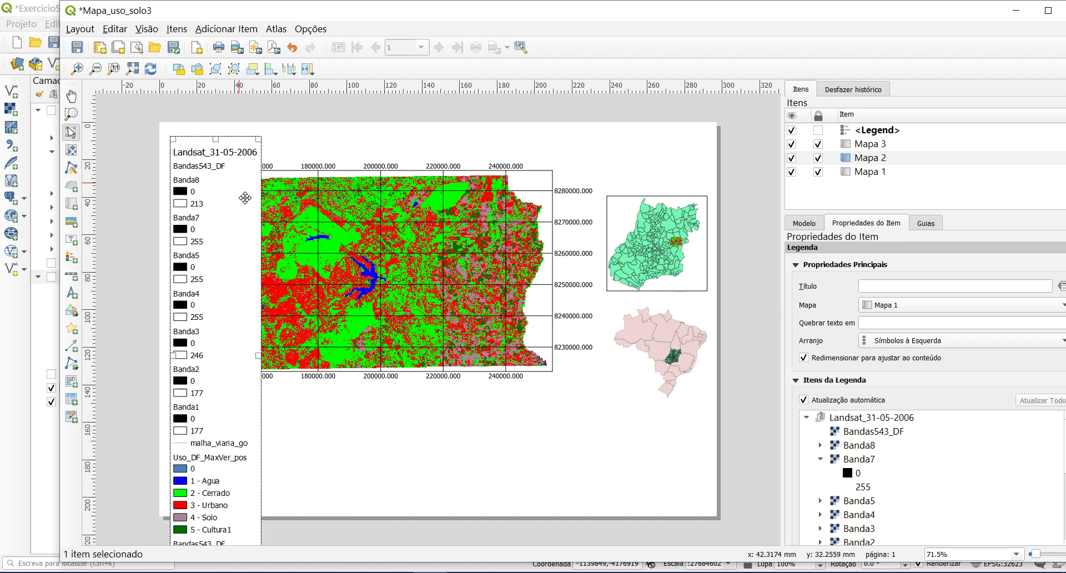
scroll(216, 319, "down", 2)
scroll(367, 394, "down", 2)
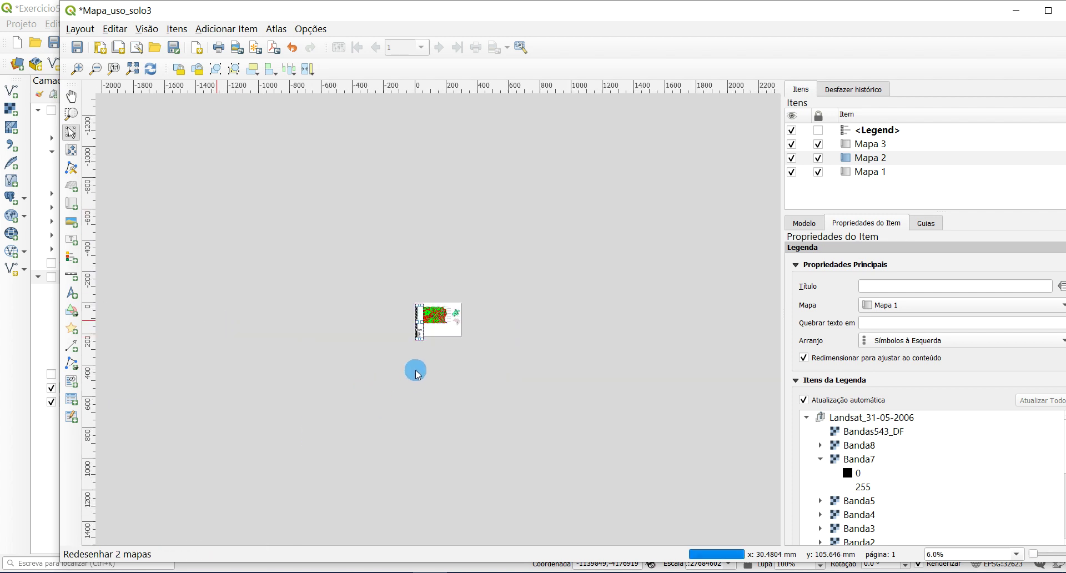
scroll(419, 336, "up", 4)
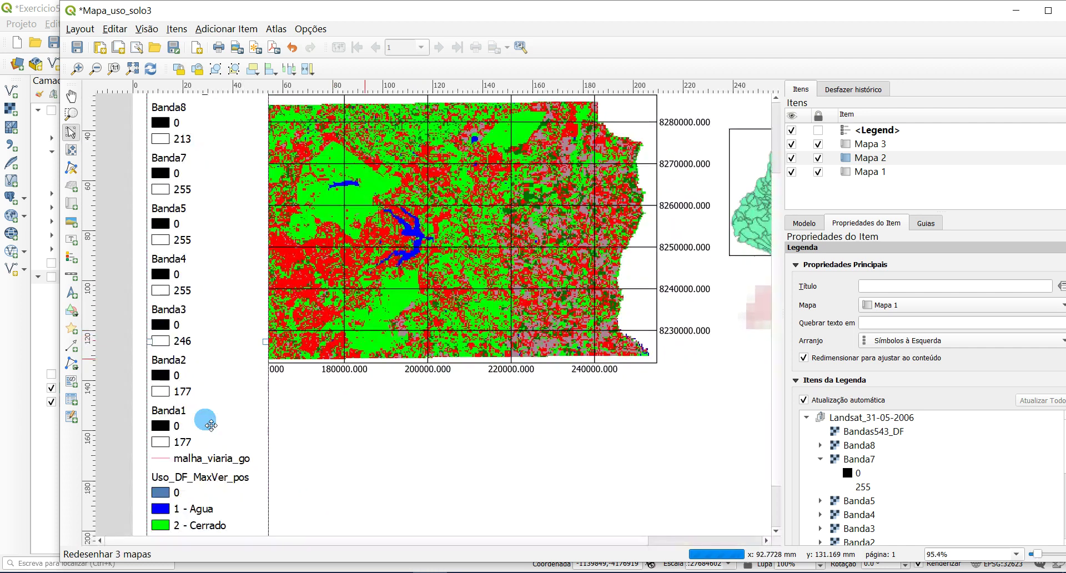
scroll(211, 426, "down", 1)
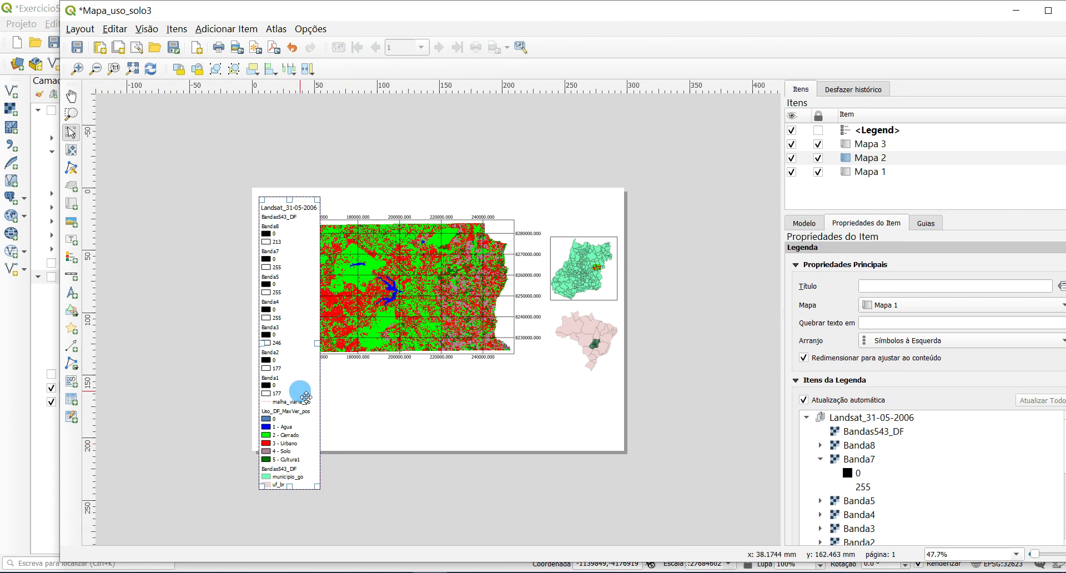
left_click_drag(306, 396, 315, 396)
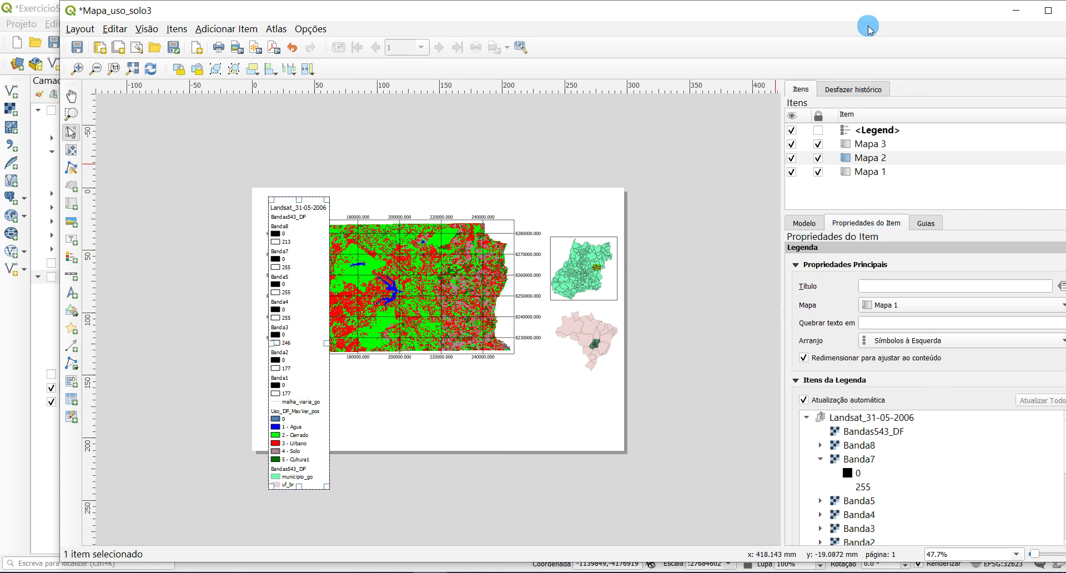
Step: Limit the legend to items inside the linked map, Mapa 1, and move it below the land-use map at the page's lower left
left_click_drag(870, 17, 835, 15)
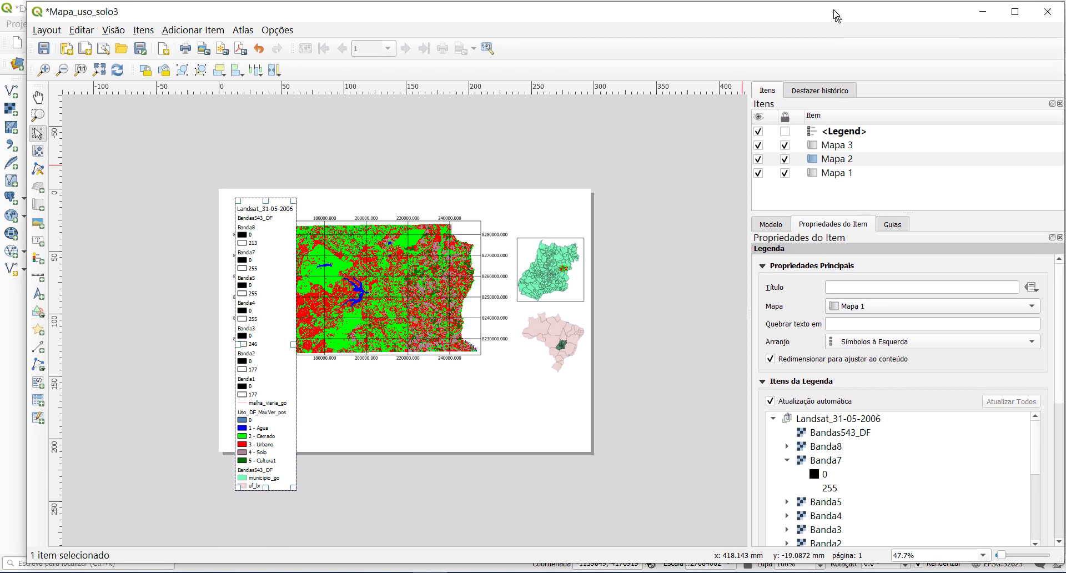
left_click(870, 309)
left_click(869, 305)
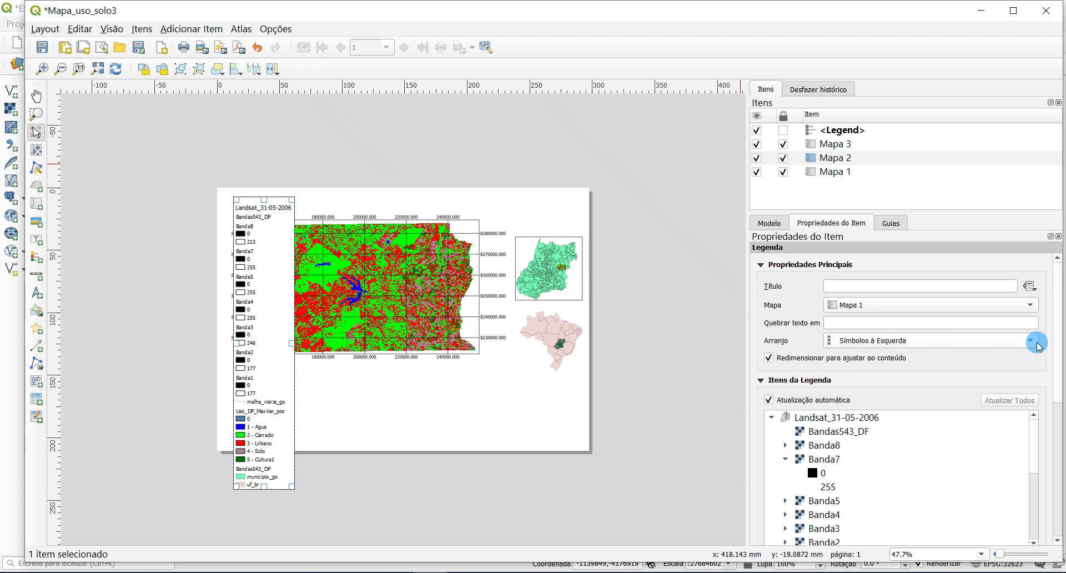
scroll(1058, 372, "down", 1)
scroll(1058, 372, "down", 2)
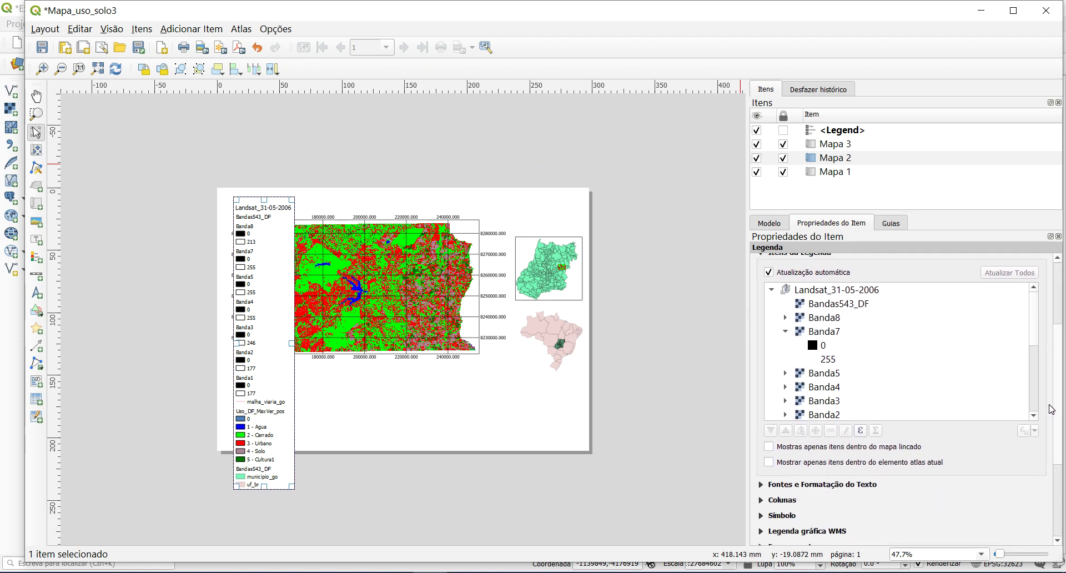
left_click(772, 430)
left_click(770, 448)
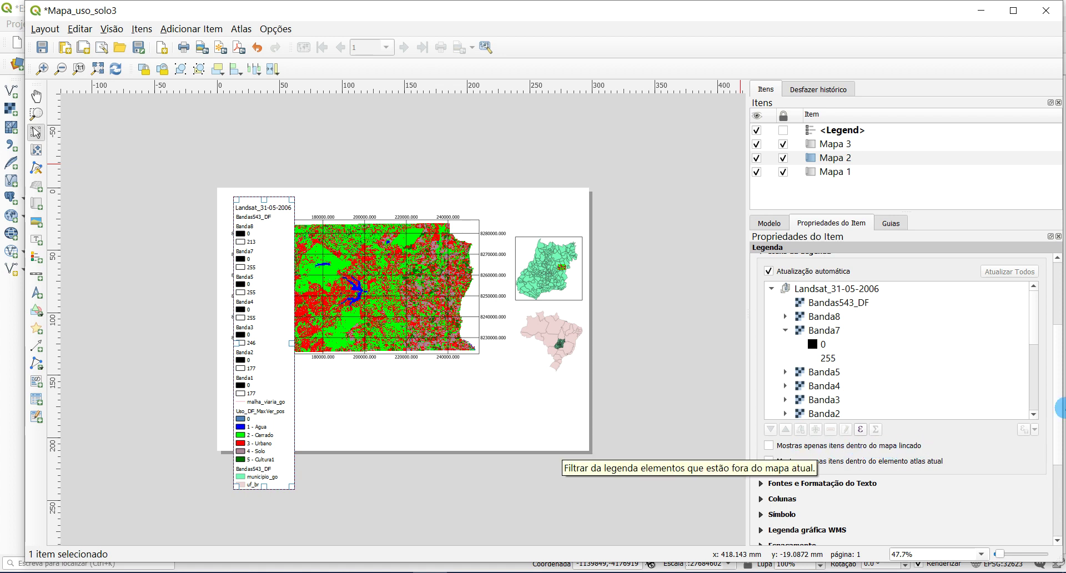
scroll(1060, 366, "up", 5)
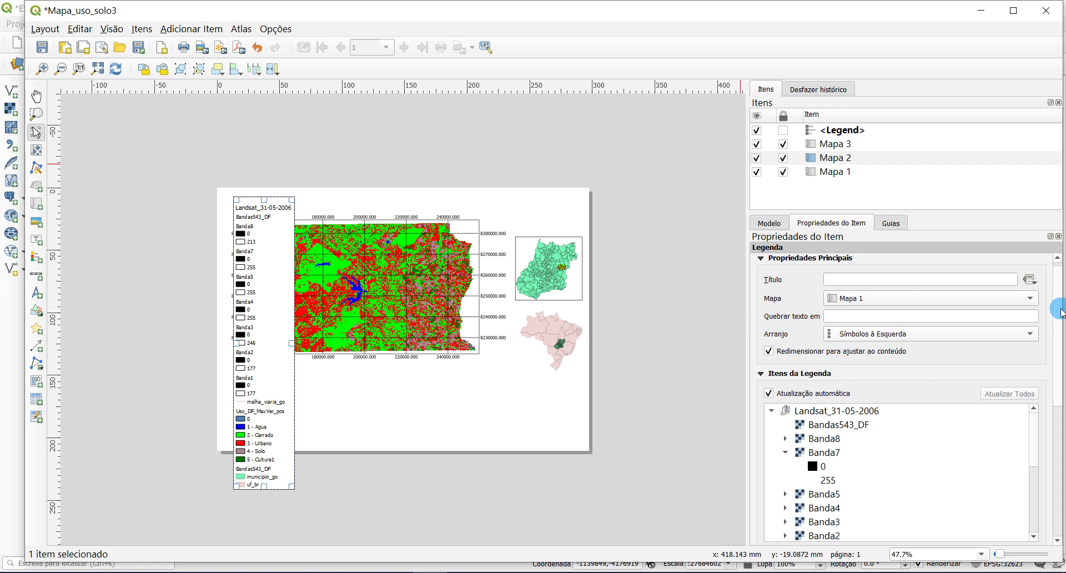
scroll(1060, 313, "down", 4)
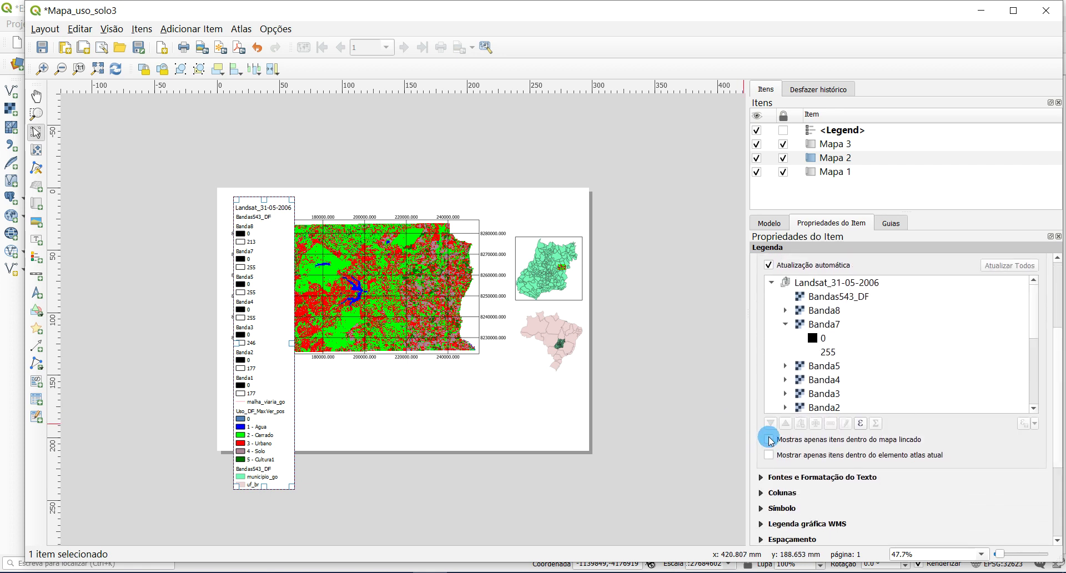
left_click(769, 439)
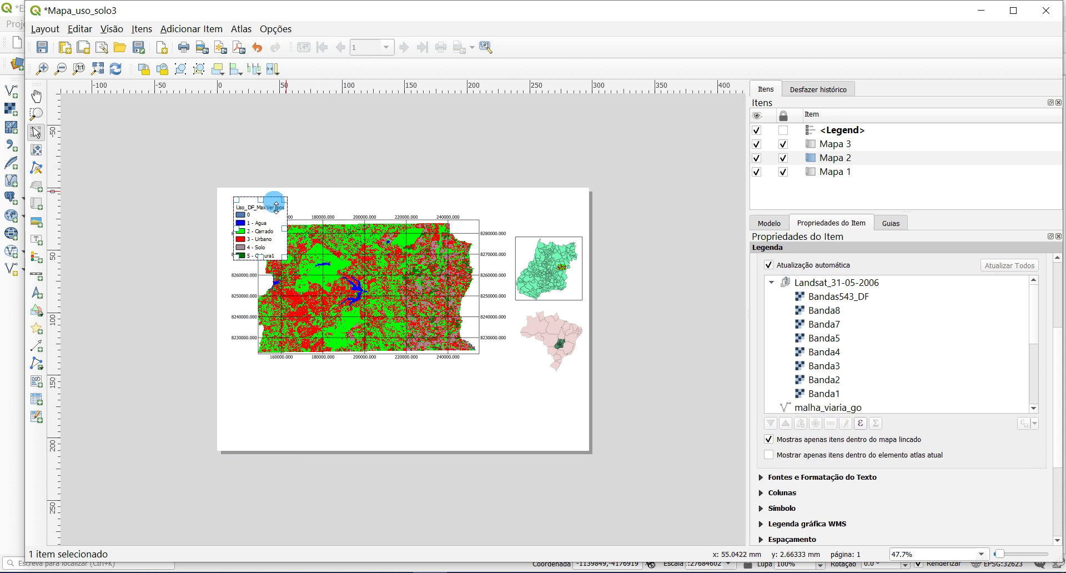
left_click_drag(267, 264, 270, 438)
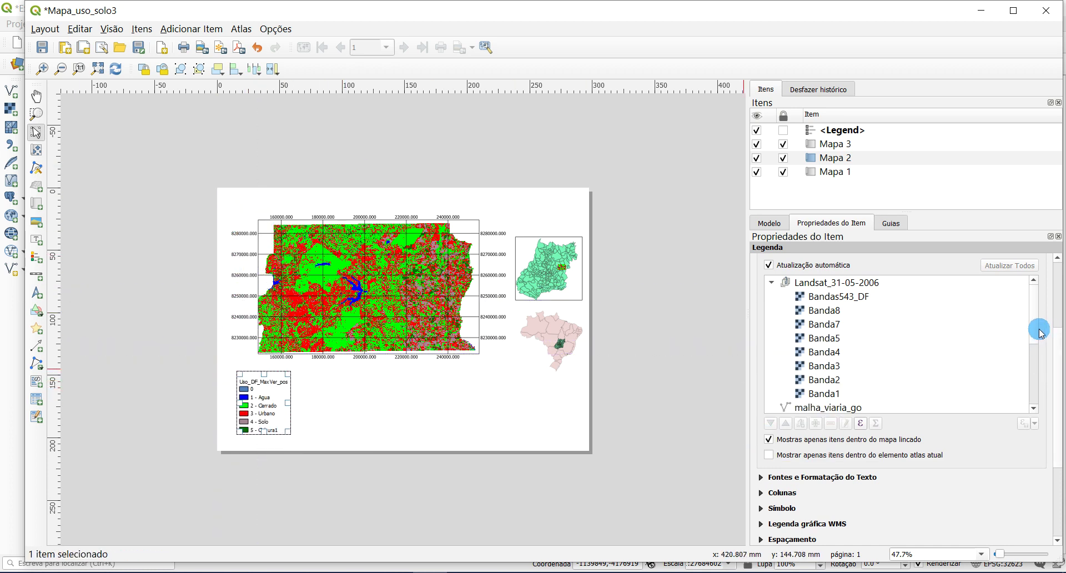
Step: Turn off the legend's automatic updating and remove the Landsat_31-05-2006 group and the malha_viaria_go layer from its items
left_click_drag(1038, 327, 1036, 302)
left_click(772, 267)
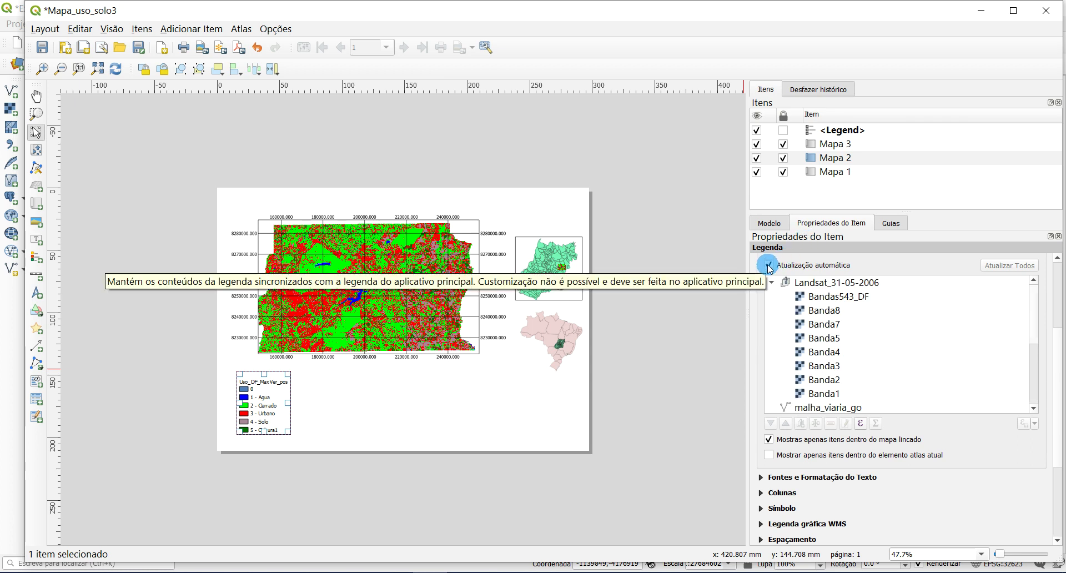
left_click(769, 267)
left_click(824, 283)
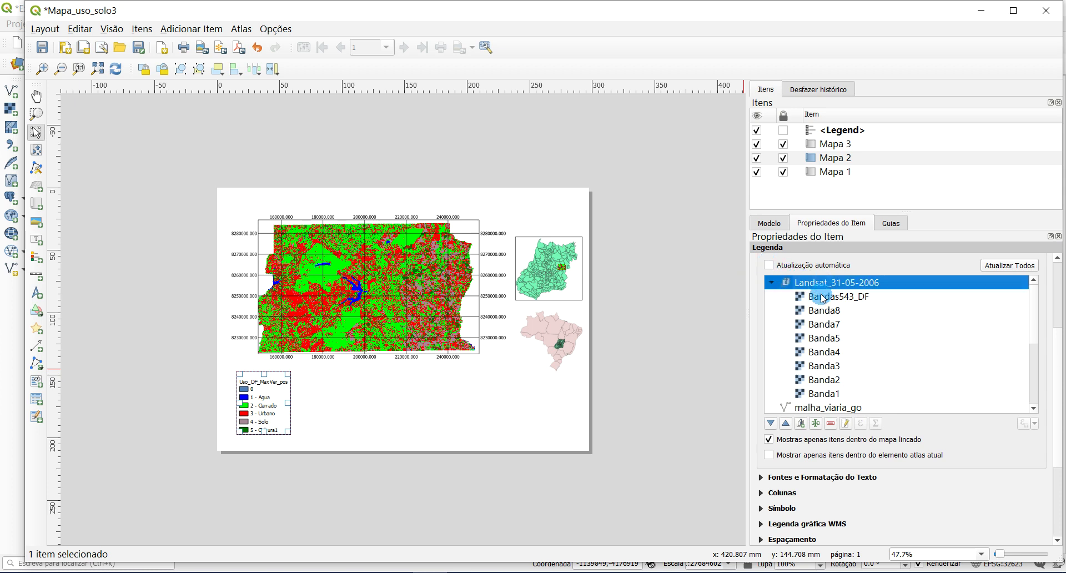
left_click(832, 425)
left_click(823, 282)
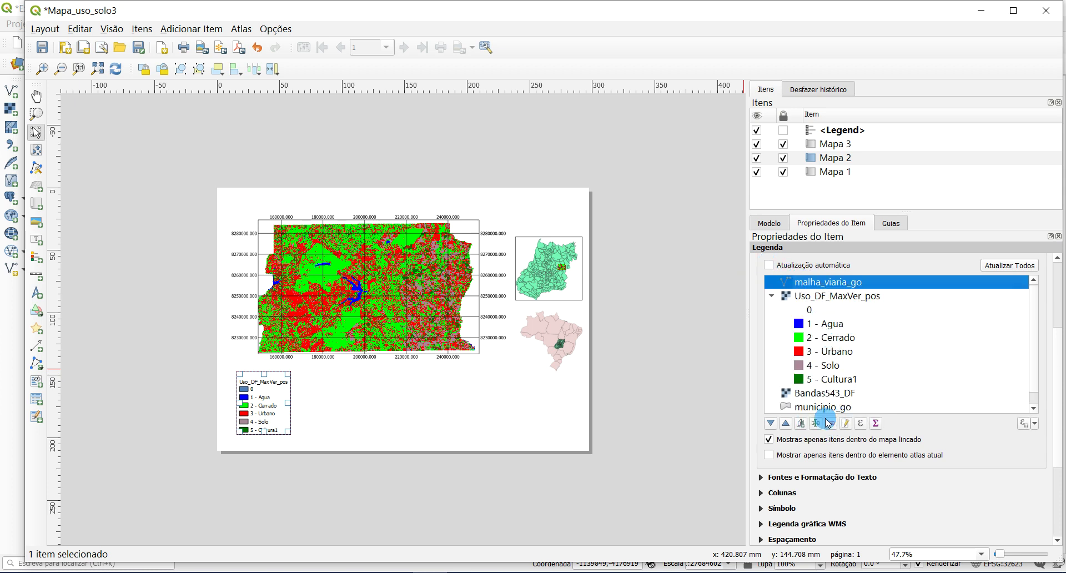
left_click(832, 425)
Step: Remove the Bandas543_DF, municipio_go and uf_br layers from the legend items
left_click(809, 382)
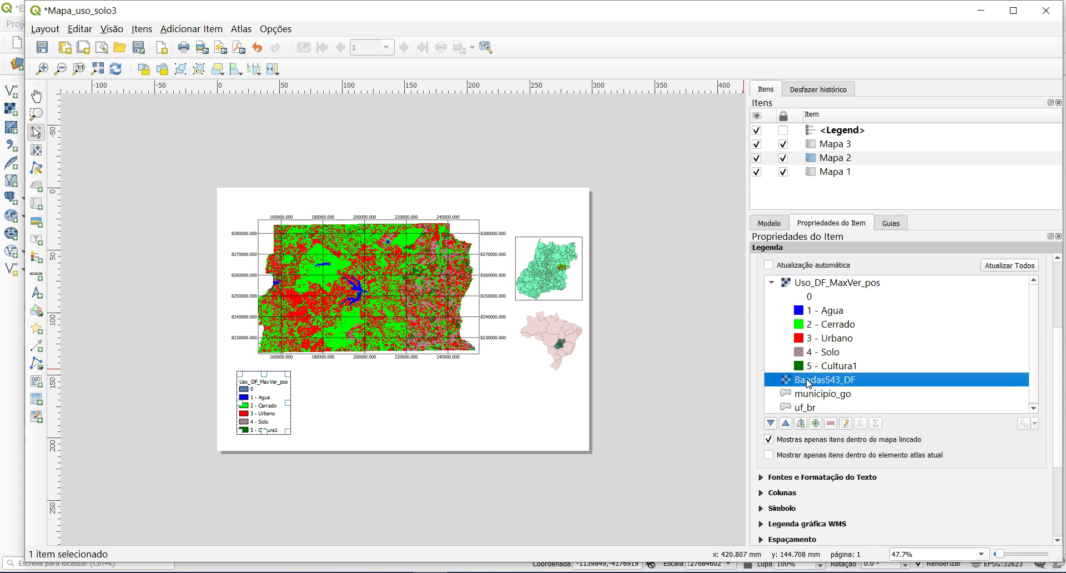
left_click(831, 426)
left_click(801, 379)
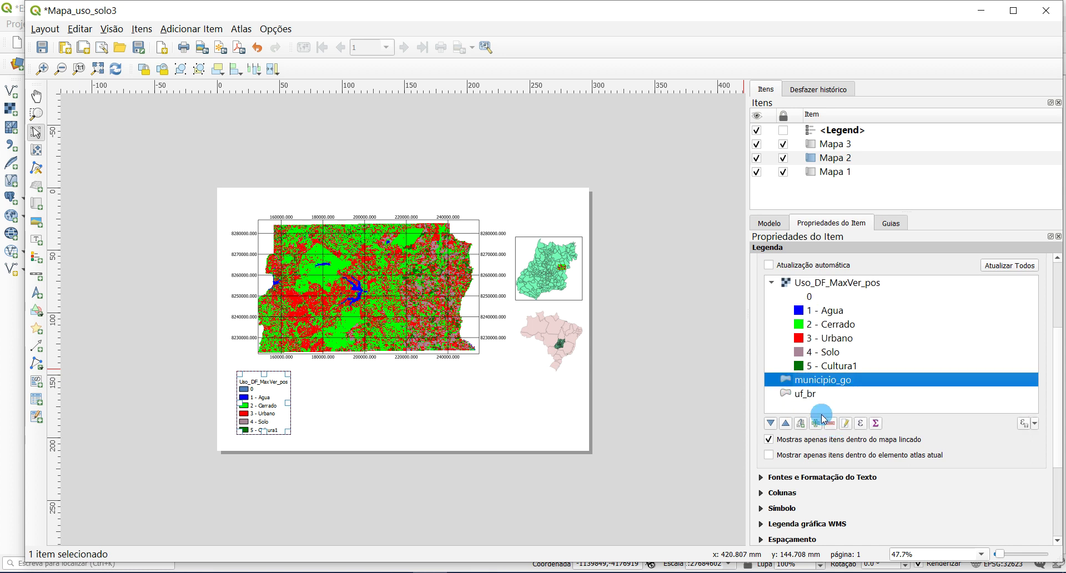
left_click(833, 424)
left_click(811, 382)
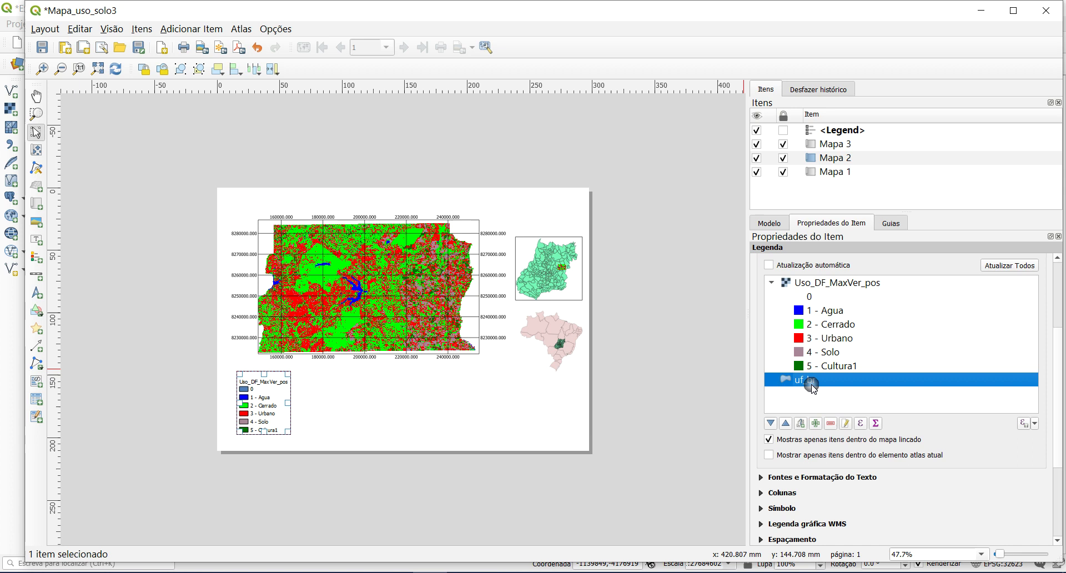
left_click(832, 425)
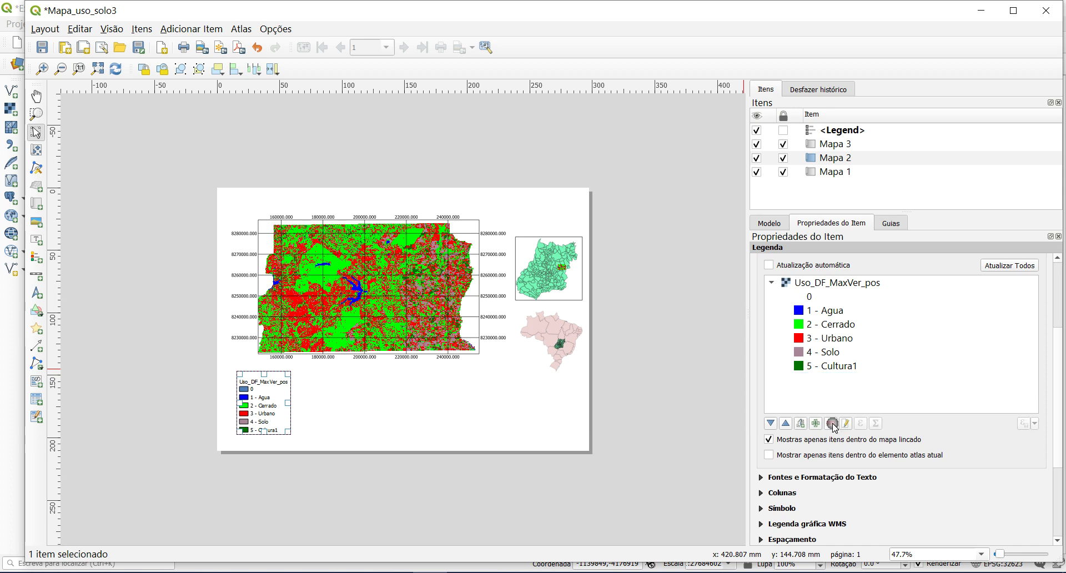
Step: Remove the class 0 entry under Uso_DF_MaxVer_pos from the legend and deselect the legend
left_click(809, 296)
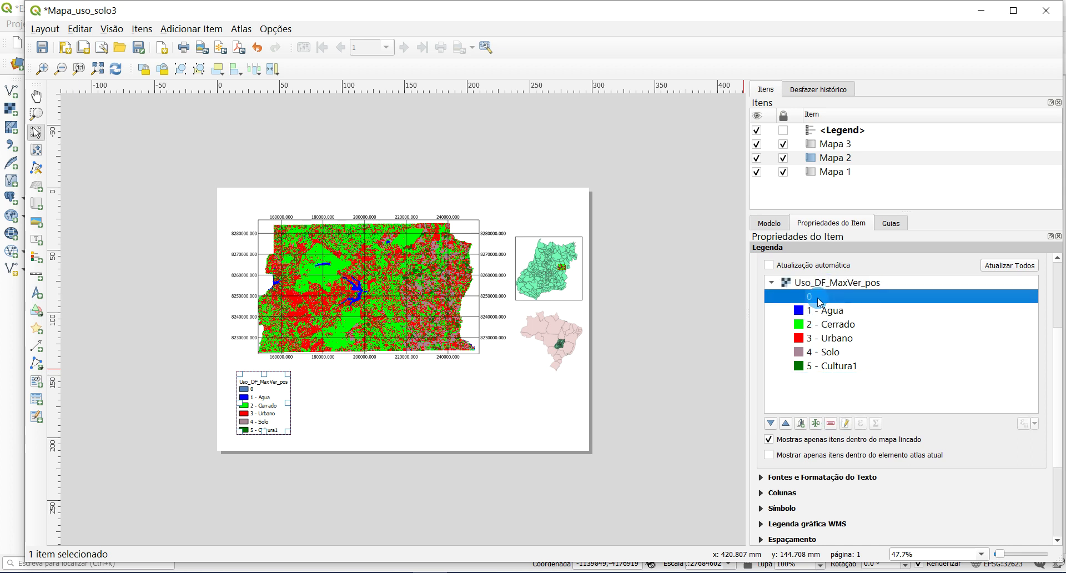
left_click(823, 445)
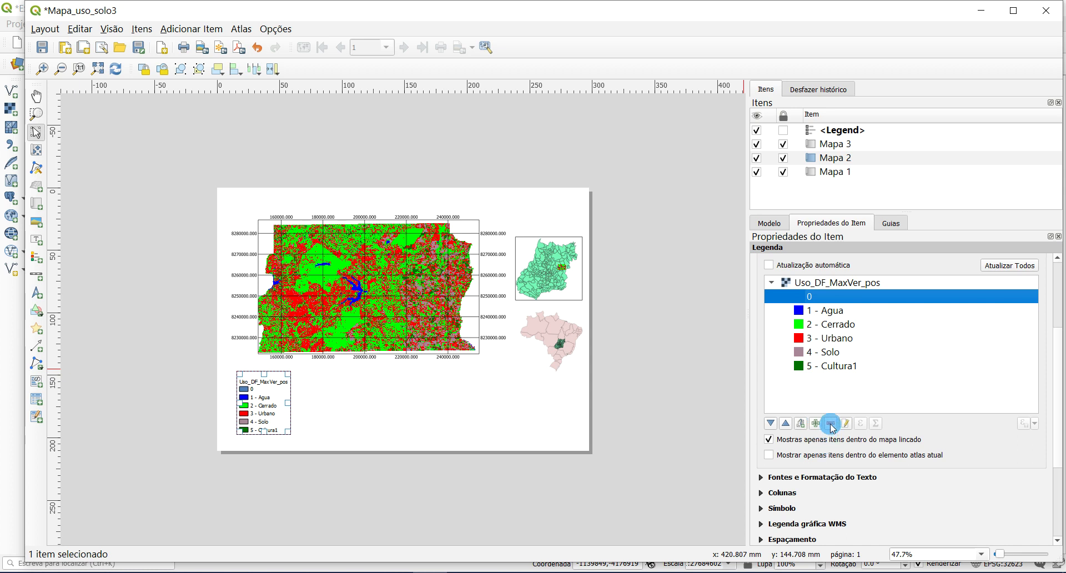
left_click(831, 424)
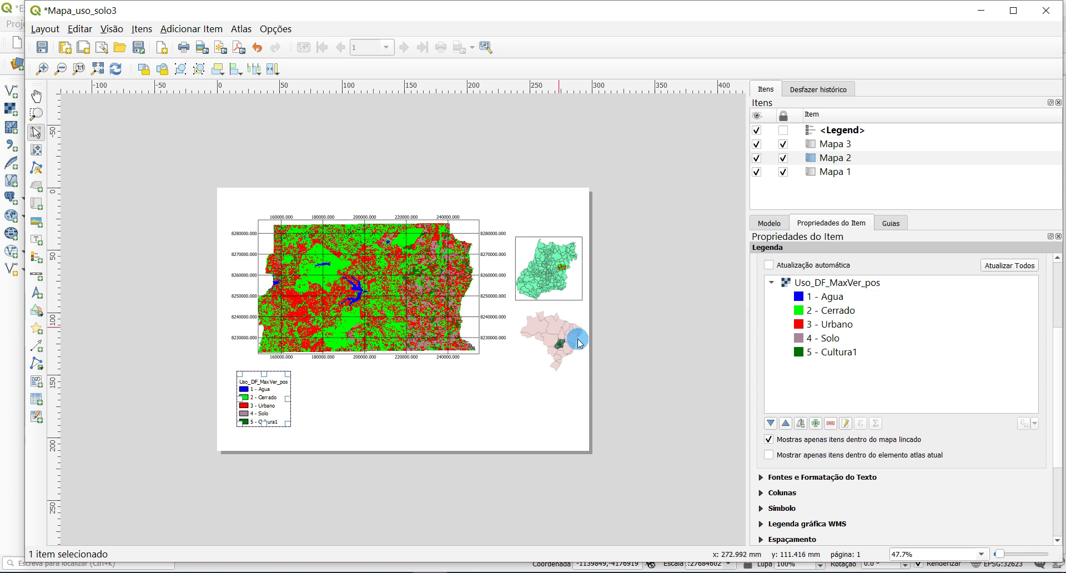
left_click(347, 323)
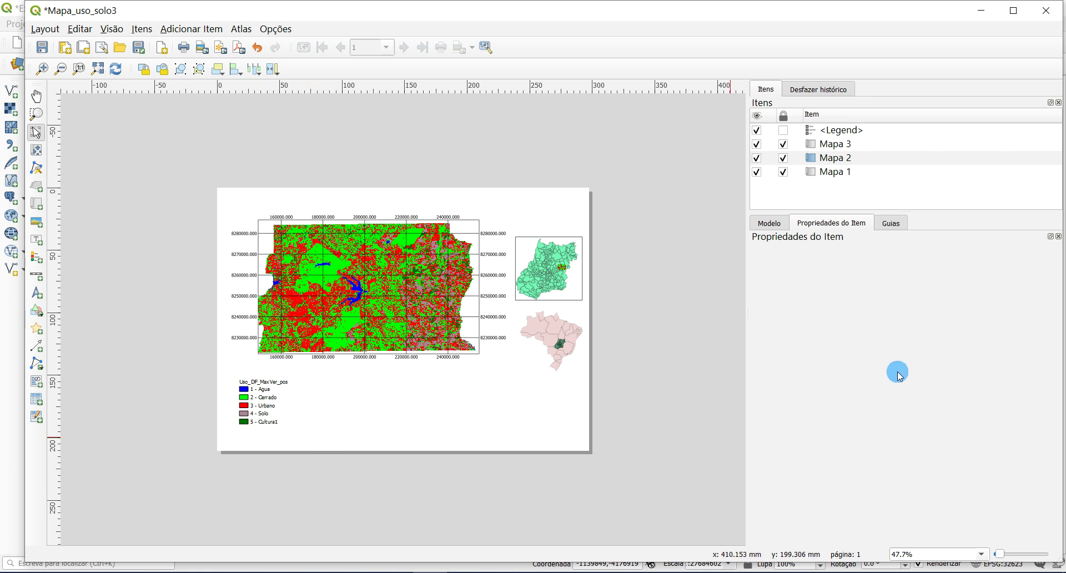
Step: Rename the legend's Uso_DF_MaxVer_pos heading to "Legenda de Uso do Solo" and return to the legend properties
left_click(254, 400)
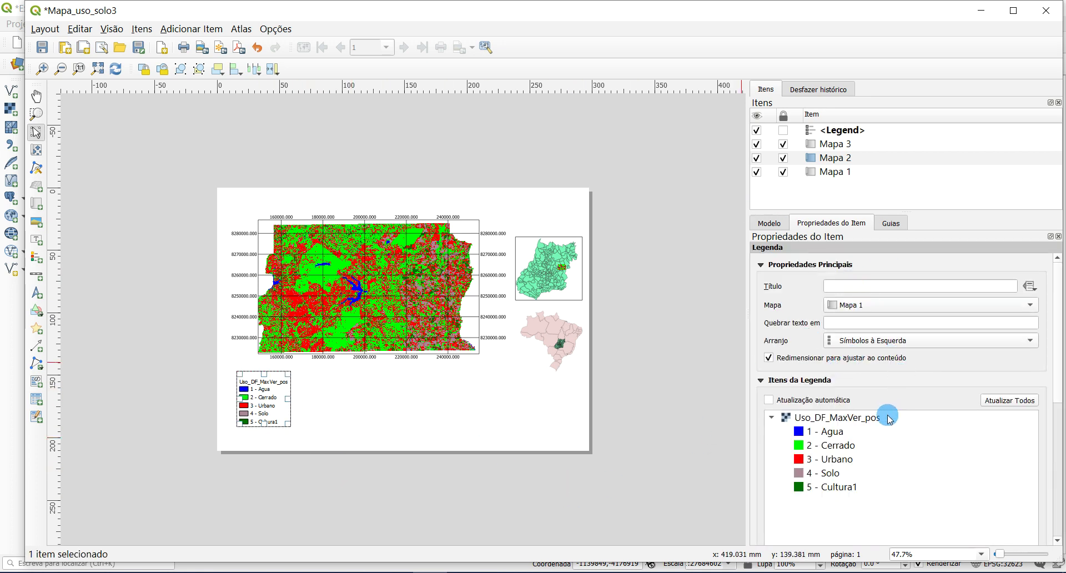
left_click(875, 427)
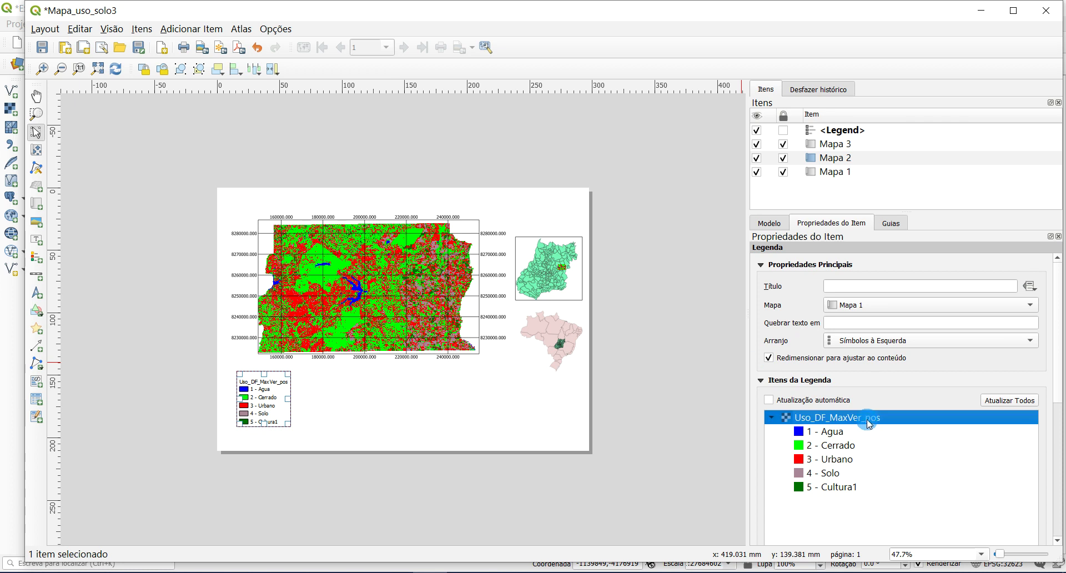
double_click(869, 423)
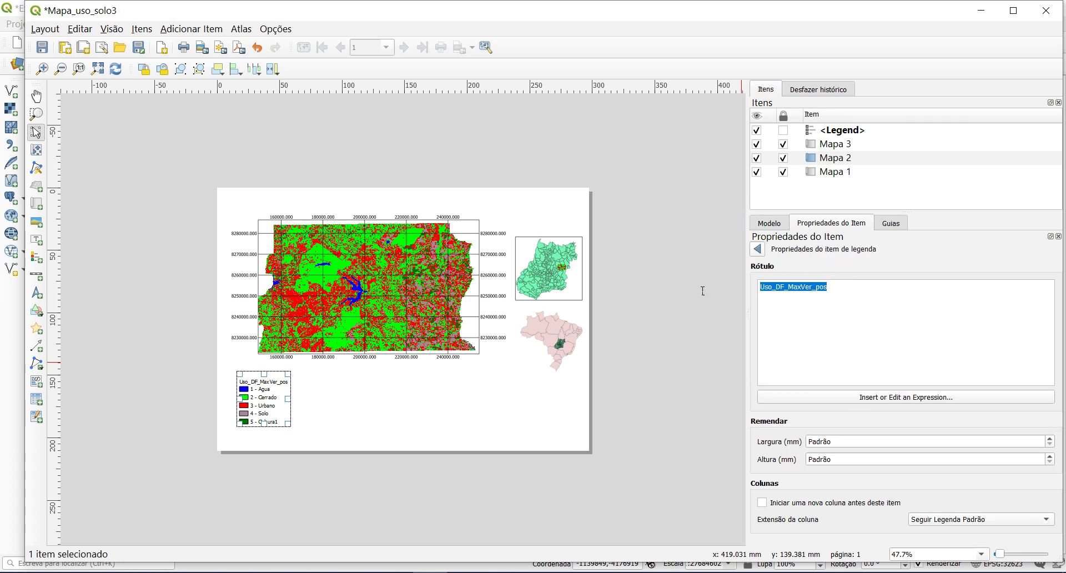
type("Legen")
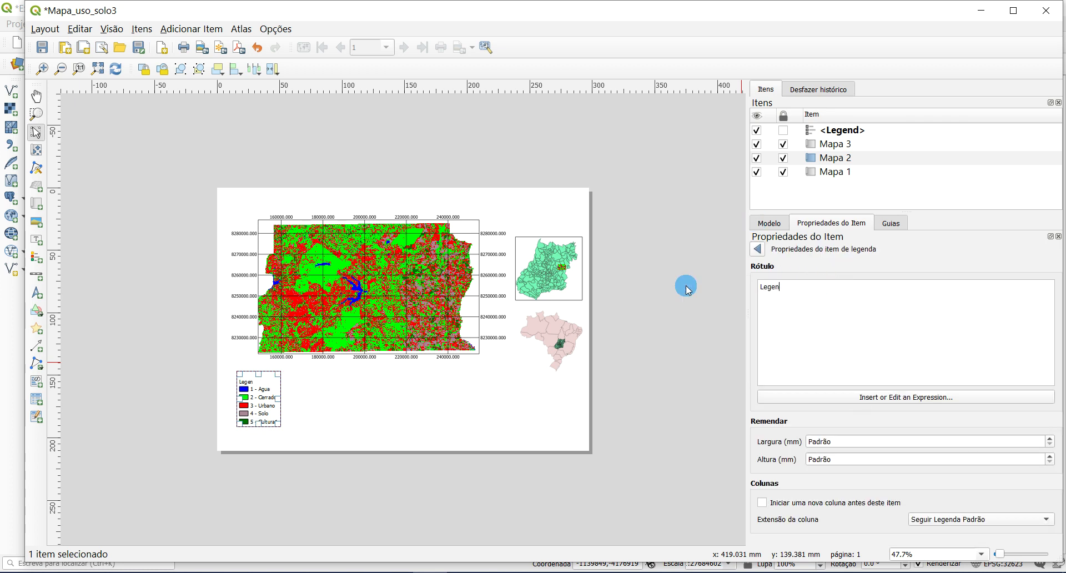
type("da de Uso do")
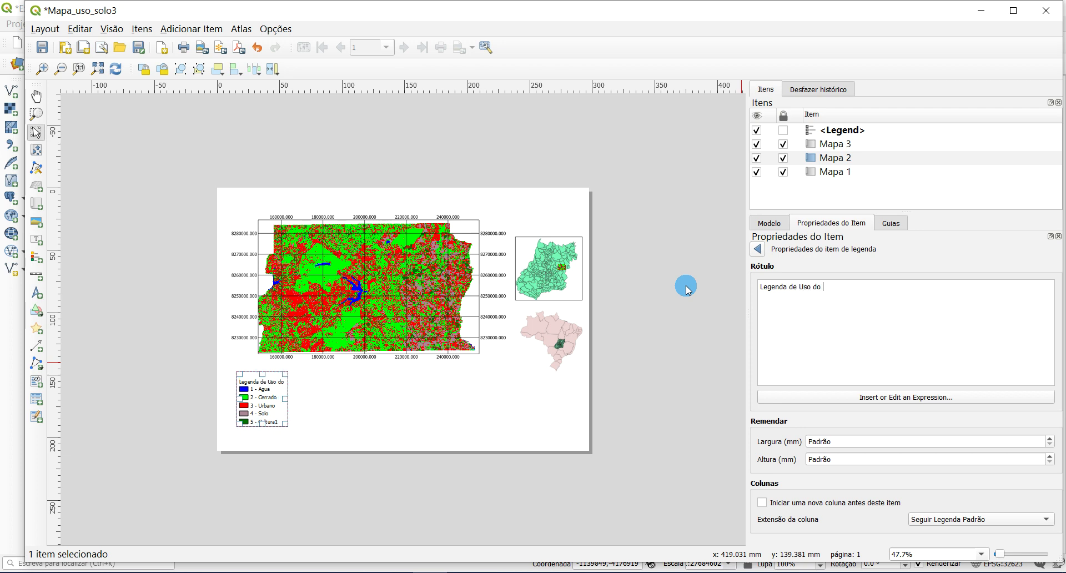
type(" Solo")
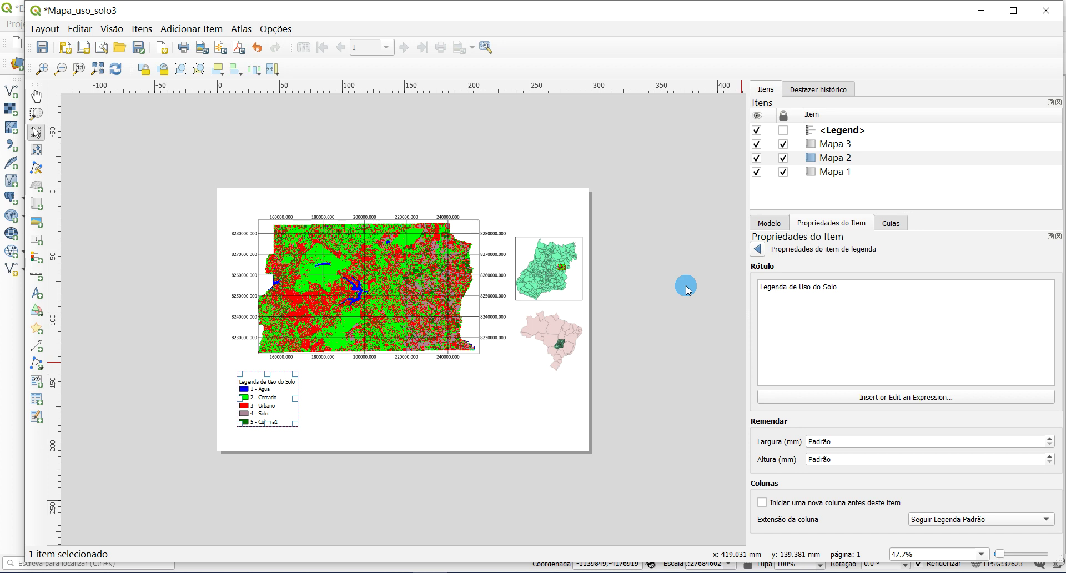
left_click(758, 249)
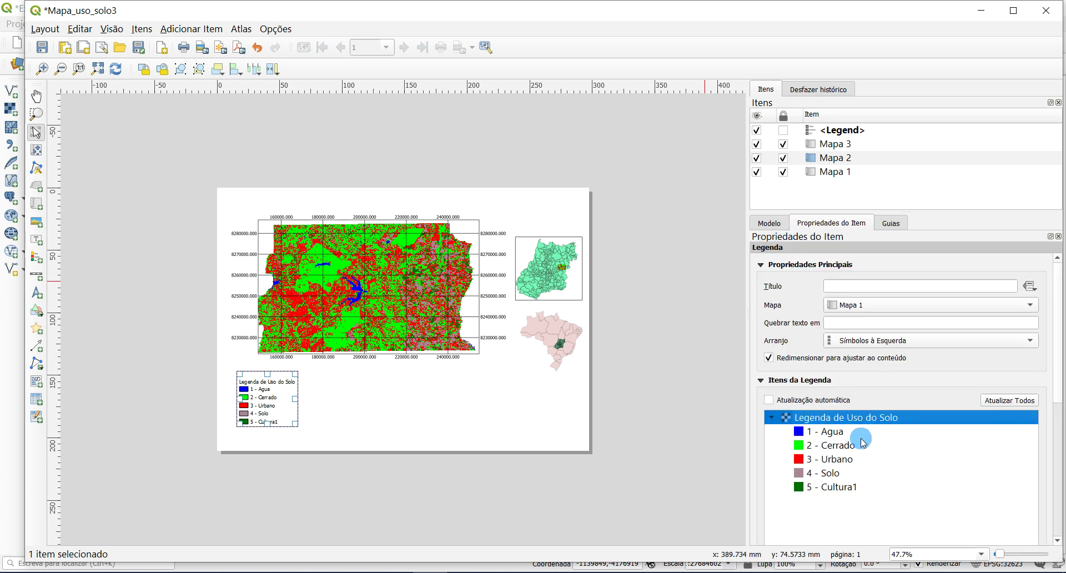
Step: Examine the legend's heading, class entries and placement below the land-use map
scroll(245, 397, "up", 2)
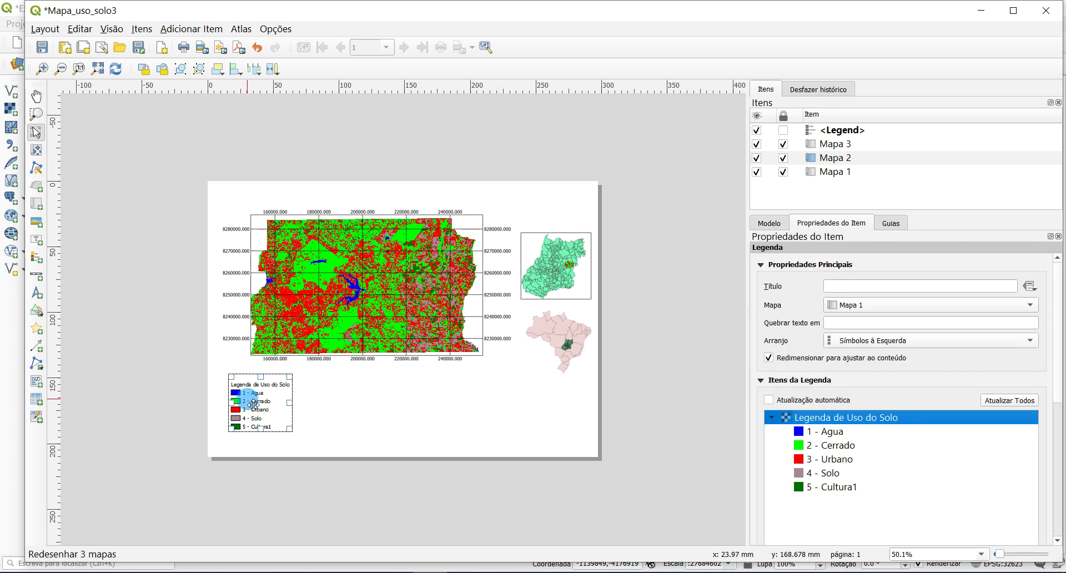
scroll(198, 420, "up", 1)
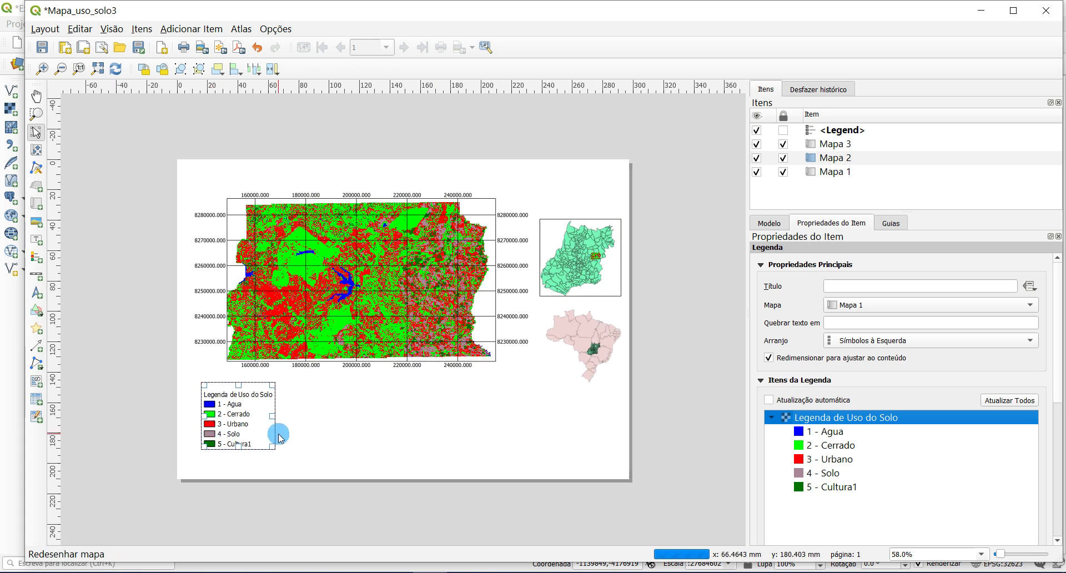
scroll(229, 432, "up", 1)
scroll(229, 433, "up", 1)
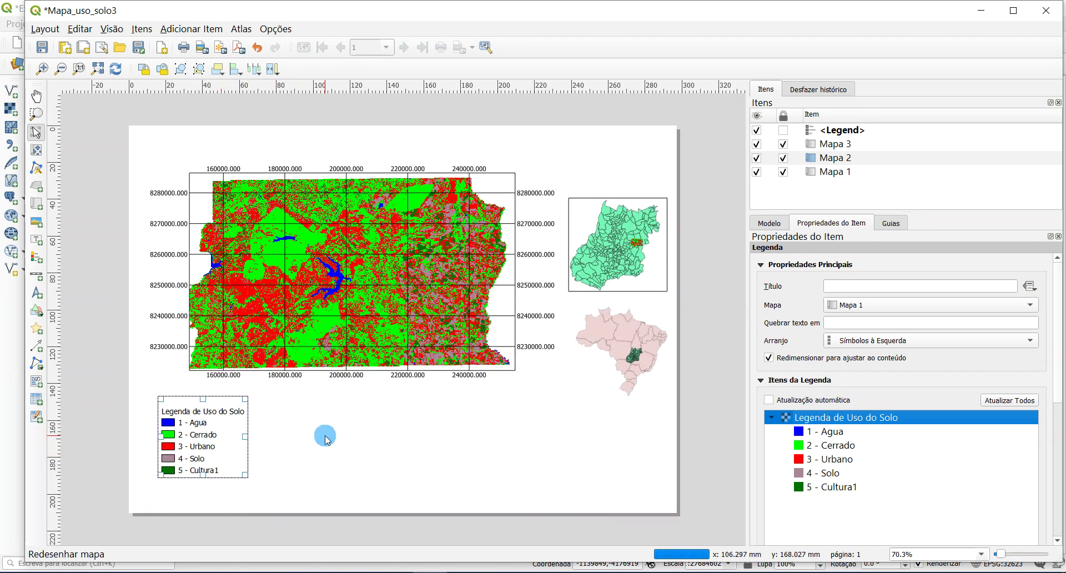
left_click(320, 431)
left_click(200, 432)
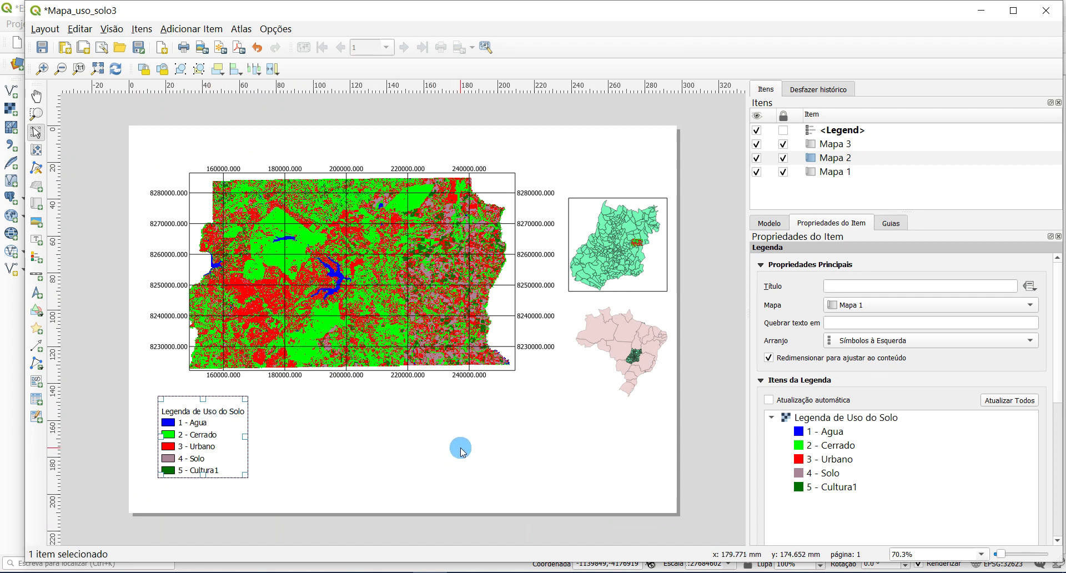
left_click(386, 449)
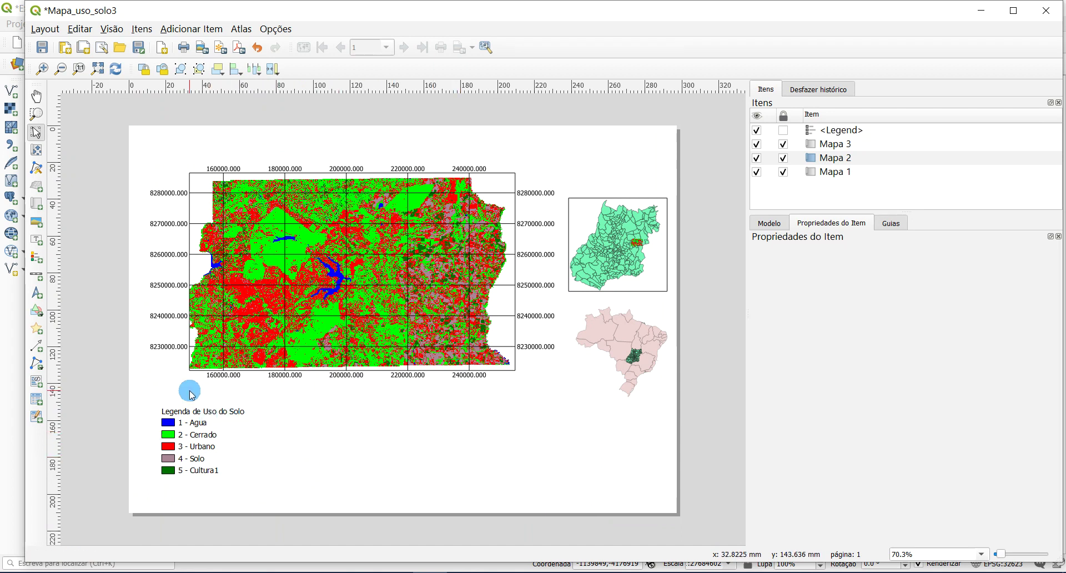
left_click(194, 432)
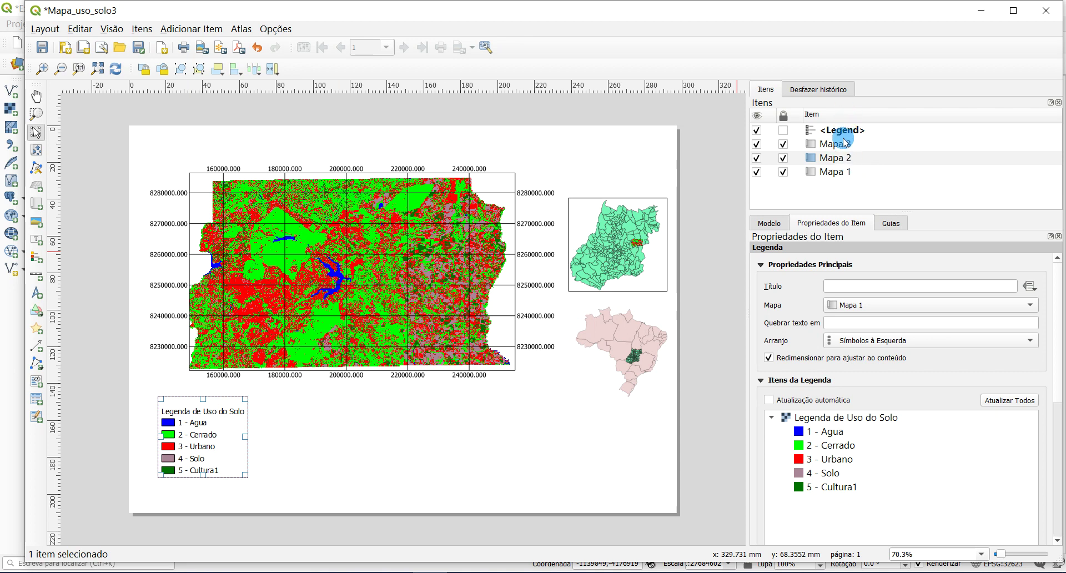
left_click(512, 423)
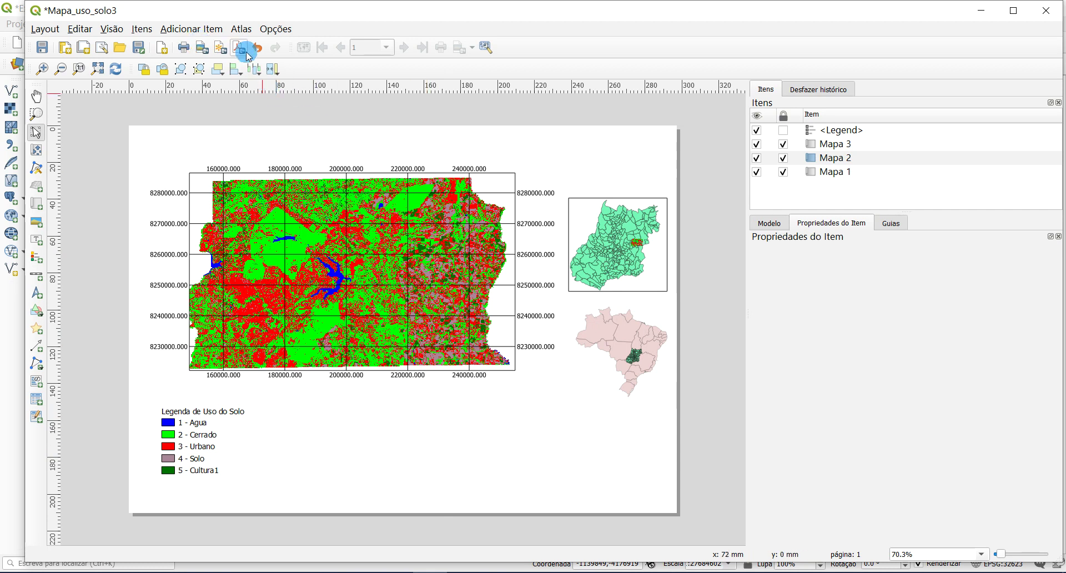
Step: Add a scale bar below the land-use map, beside the legend, and shift it slightly up and to the right
left_click(184, 30)
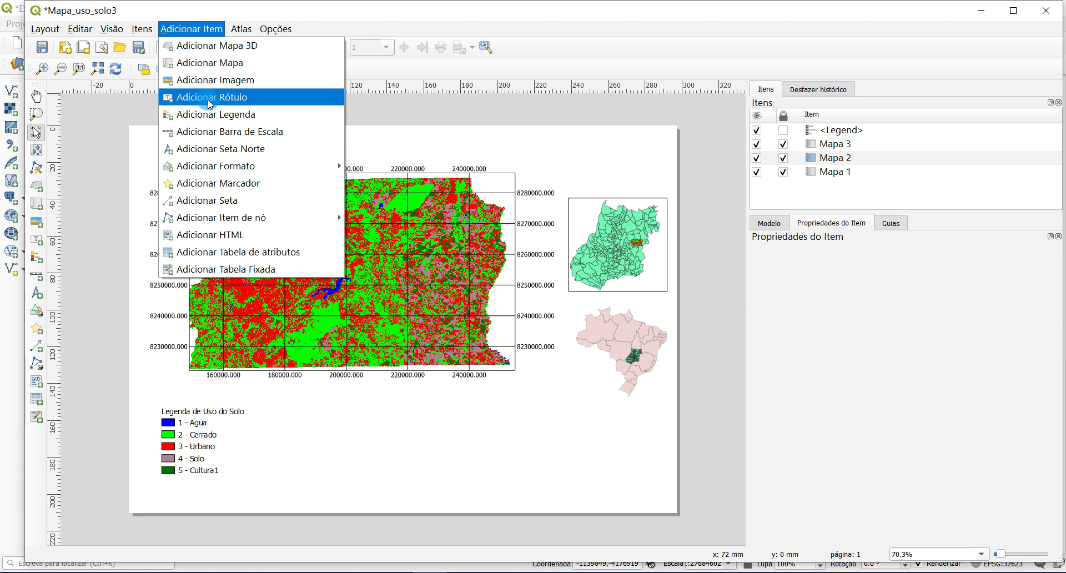
left_click(237, 131)
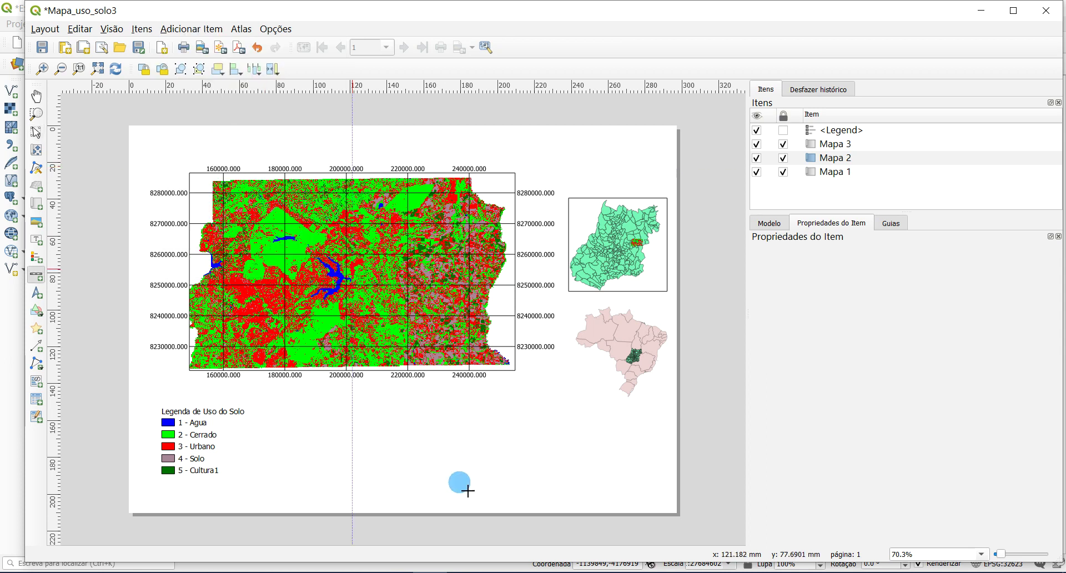
left_click_drag(296, 417, 478, 454)
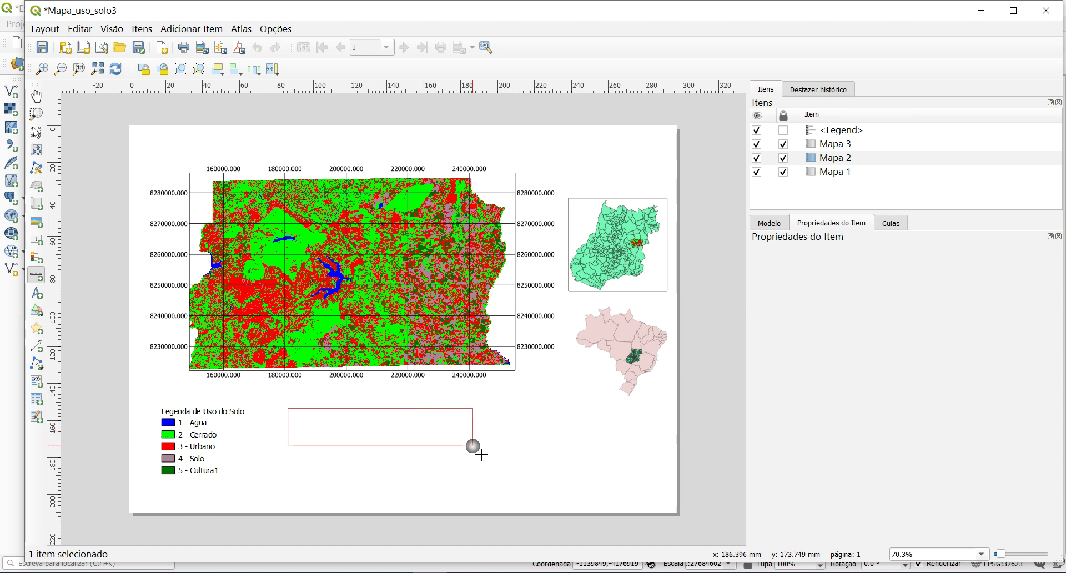
left_click_drag(348, 438, 365, 426)
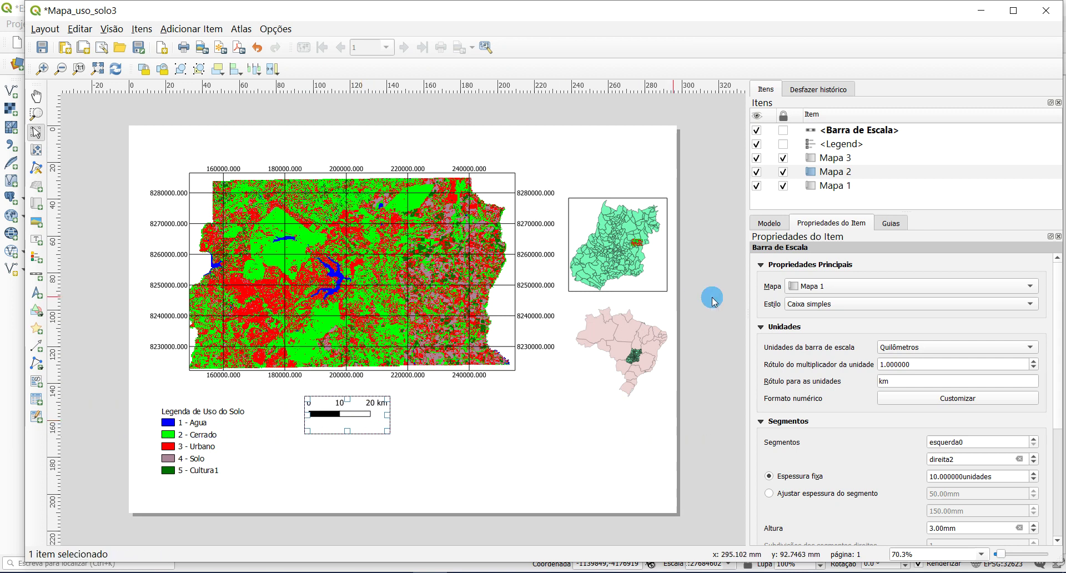
Step: Try the styles Caixa dupla, Linhas tracejadas do meio and Linha escalonada on the Mapa 1 scale bar
left_click(835, 289)
left_click(835, 290)
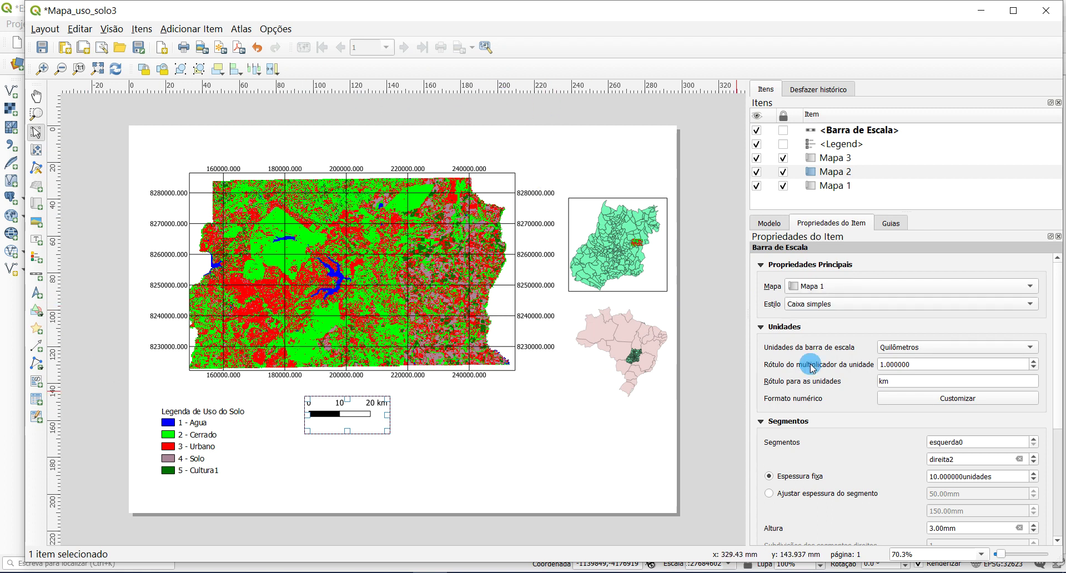
left_click(837, 305)
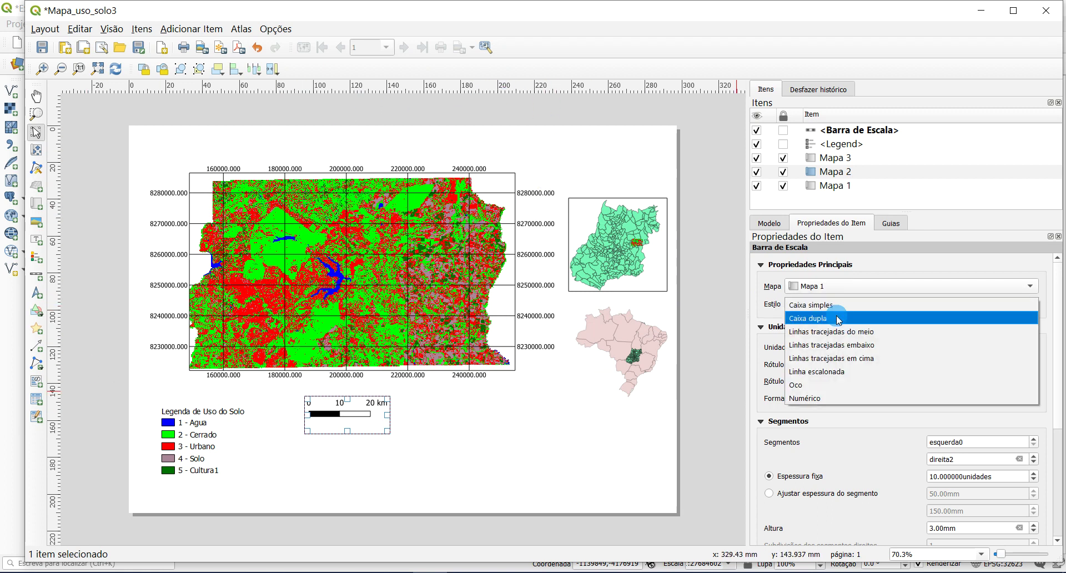
left_click(839, 318)
left_click(839, 305)
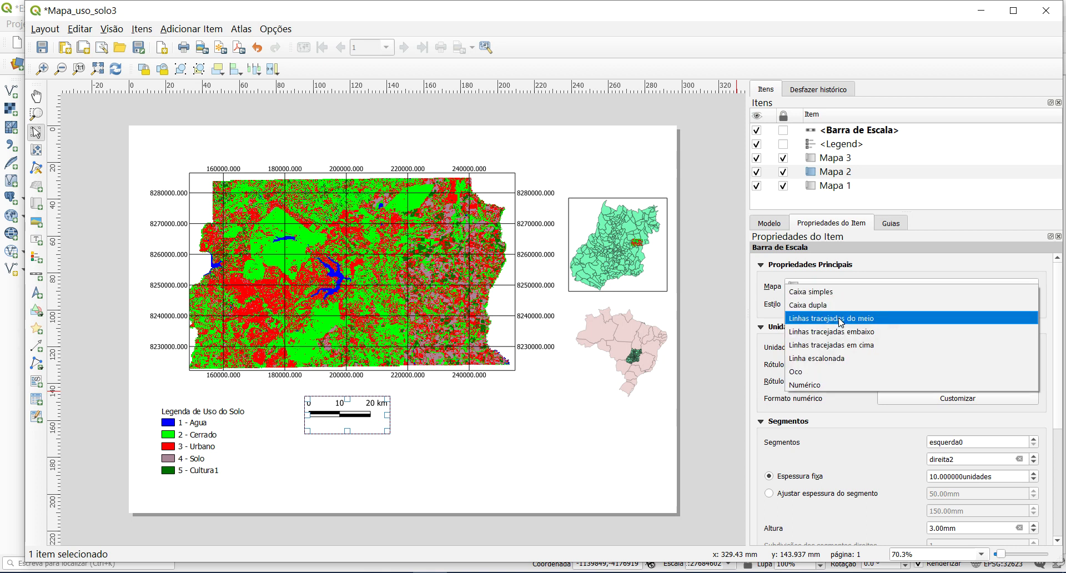
left_click(840, 320)
left_click(839, 313)
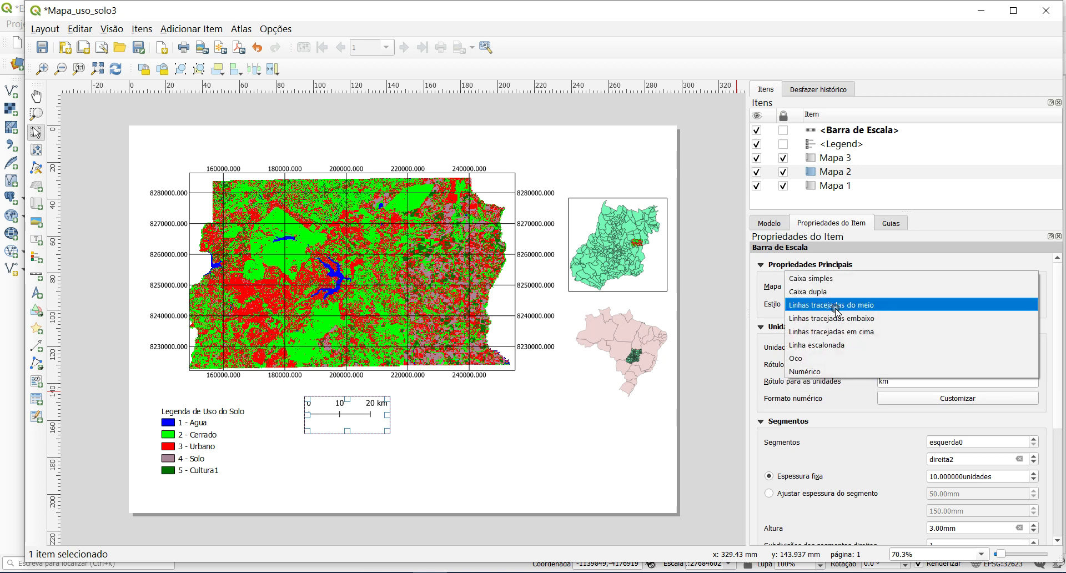
left_click(842, 347)
Step: Keep the scale bar linked to Mapa 1 and set its style to Caixa dupla
left_click(812, 286)
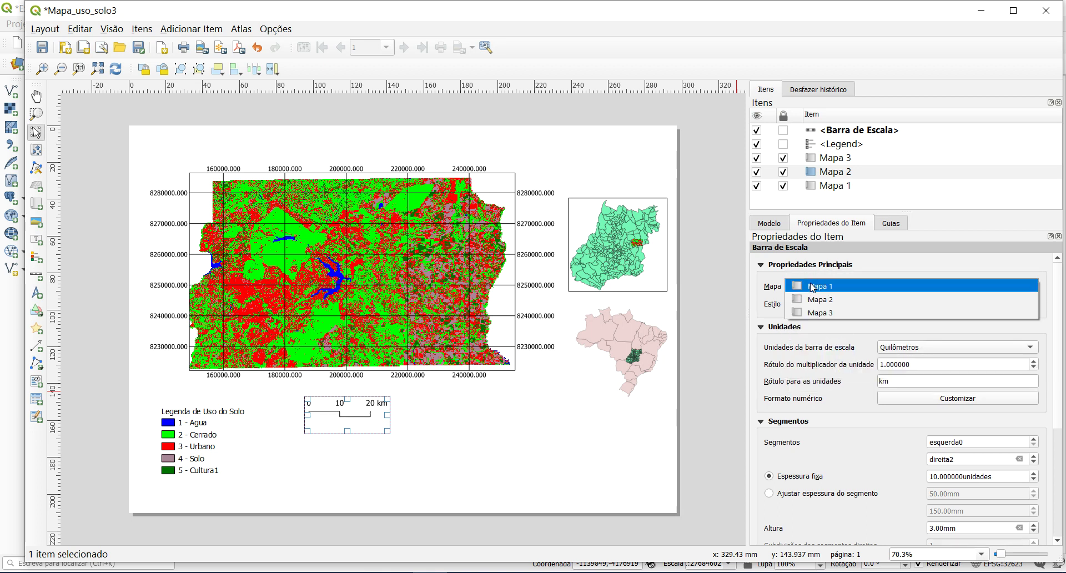
left_click(812, 286)
left_click(821, 304)
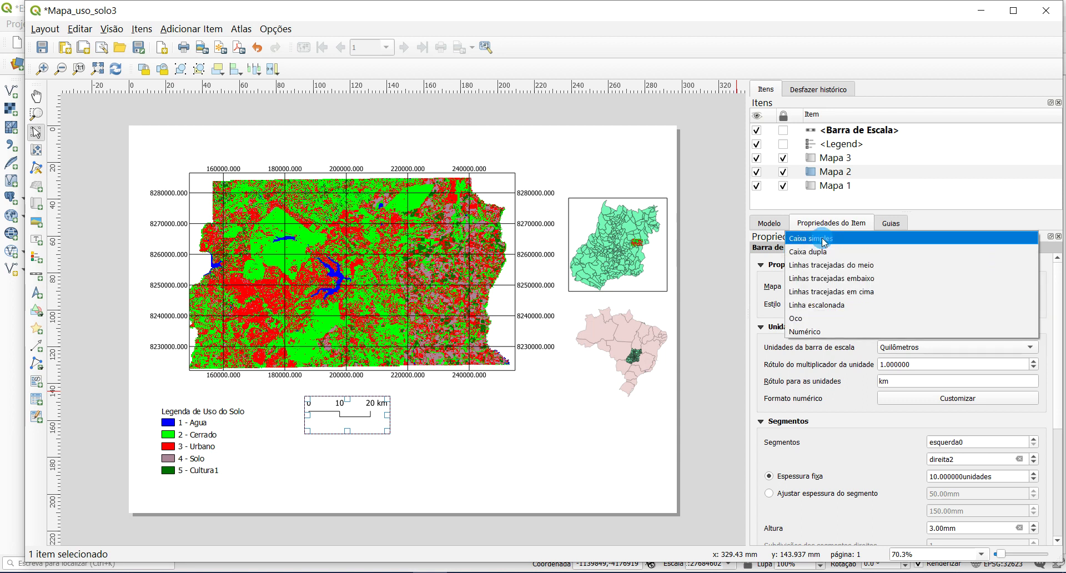
left_click(824, 251)
left_click(748, 554)
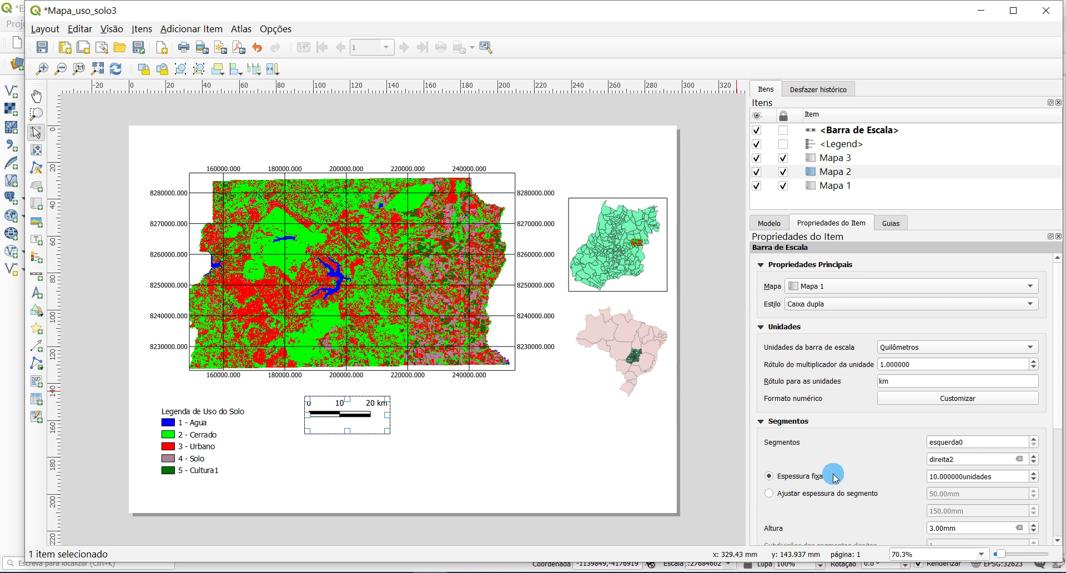
Step: Set the scale bar's segments to 1 on the left side and 3 on the right side
scroll(1060, 370, "down", 3)
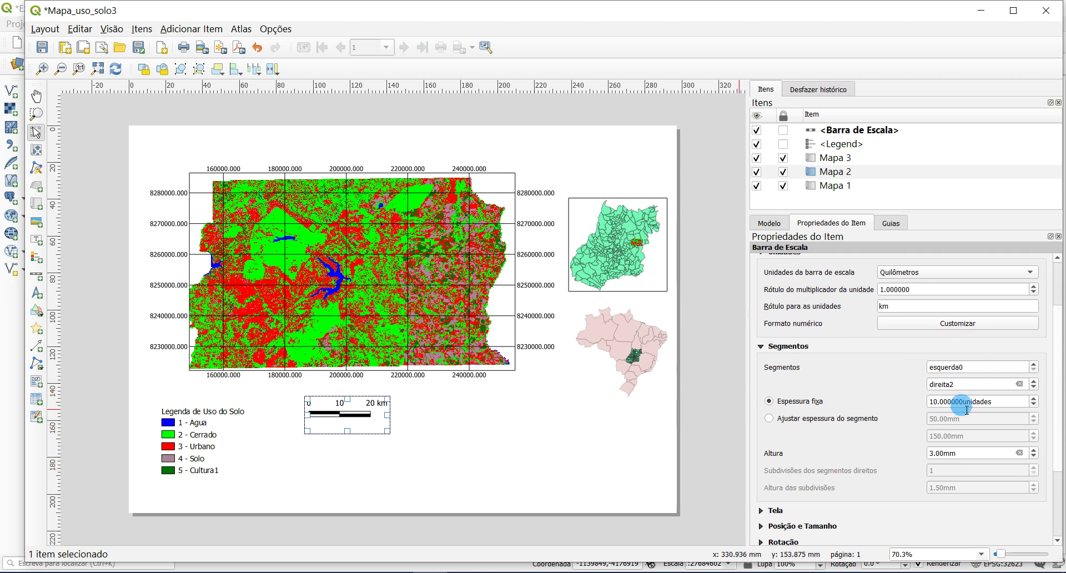
left_click(1034, 381)
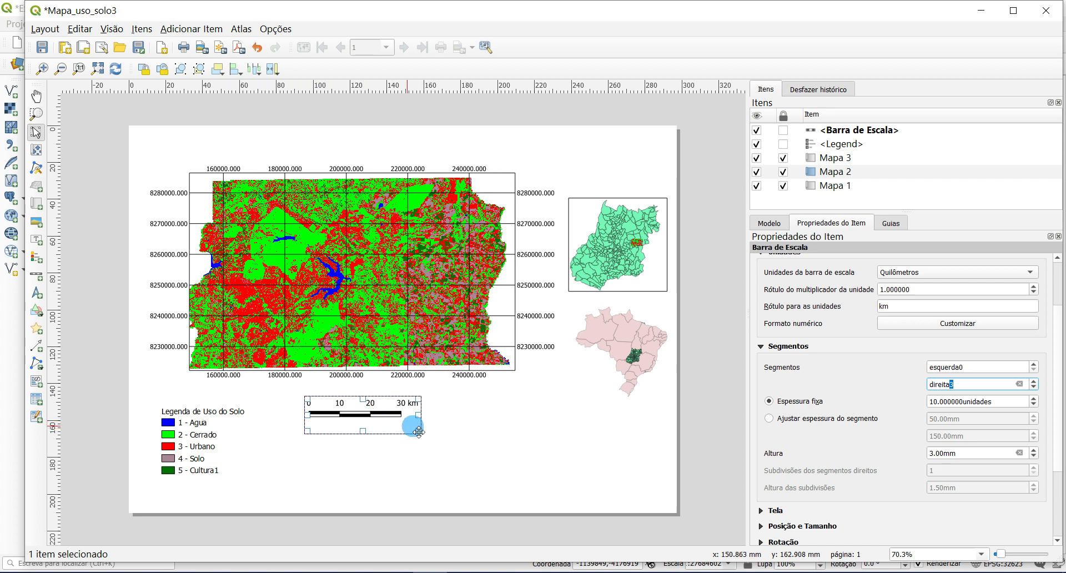
left_click(988, 367)
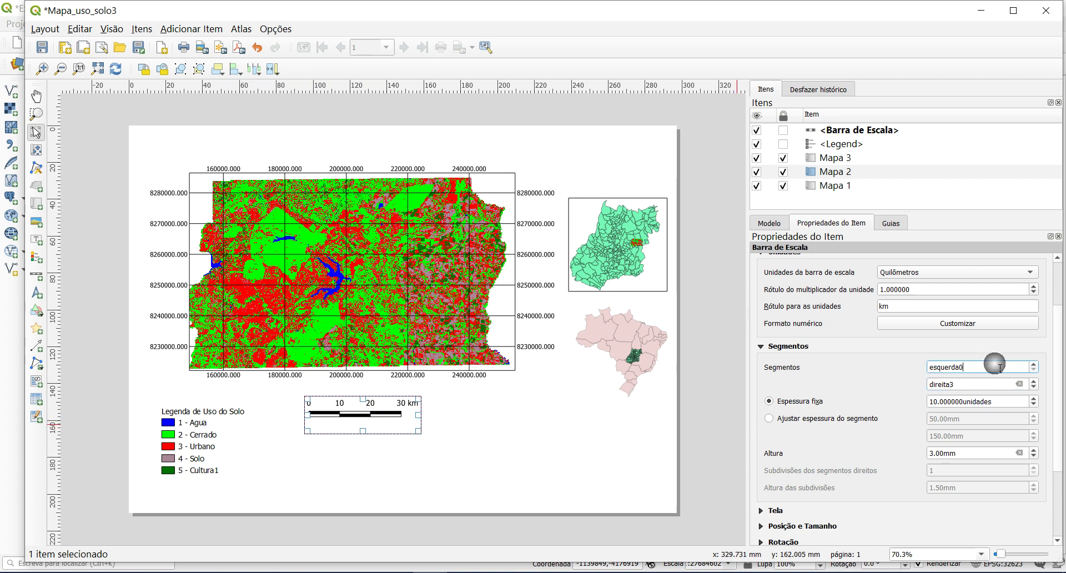
left_click(1034, 364)
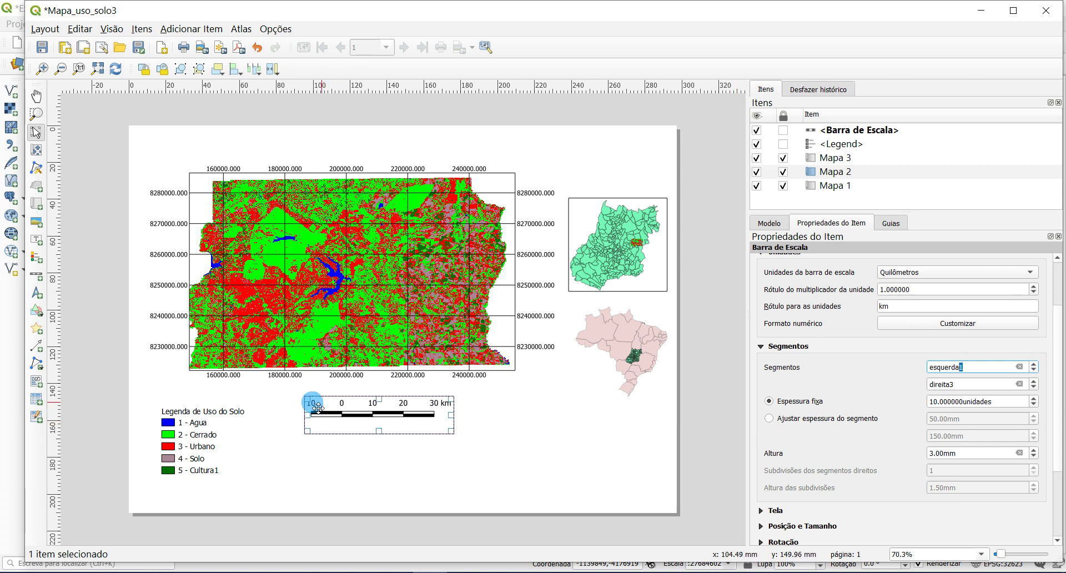
Step: Shift the scale bar slightly to the left below the land-use map, leaving a gap beside the legend
left_click_drag(417, 411, 397, 411)
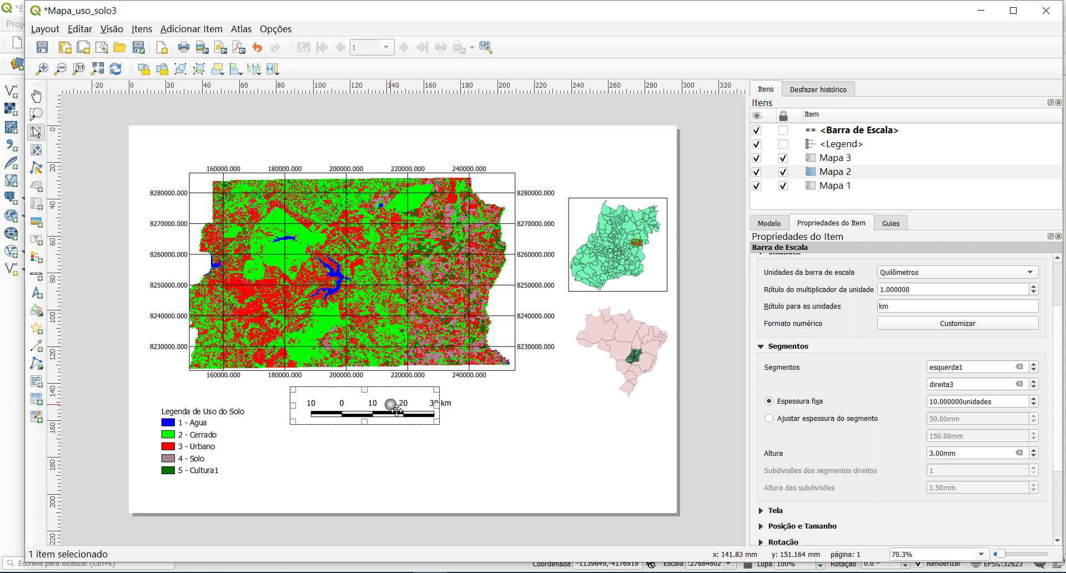
left_click(498, 424)
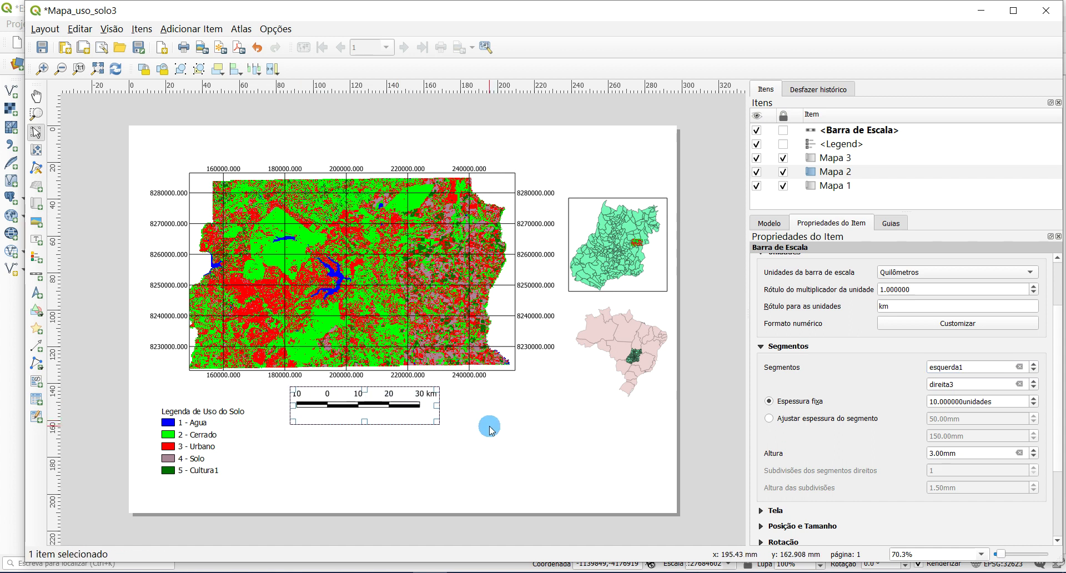
left_click_drag(369, 417, 364, 426)
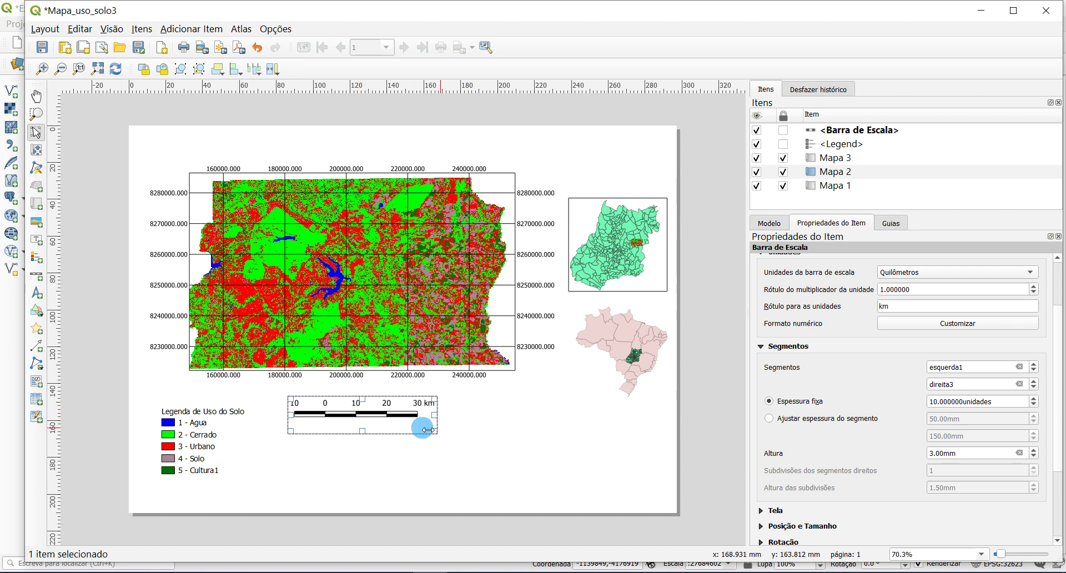
left_click(359, 452)
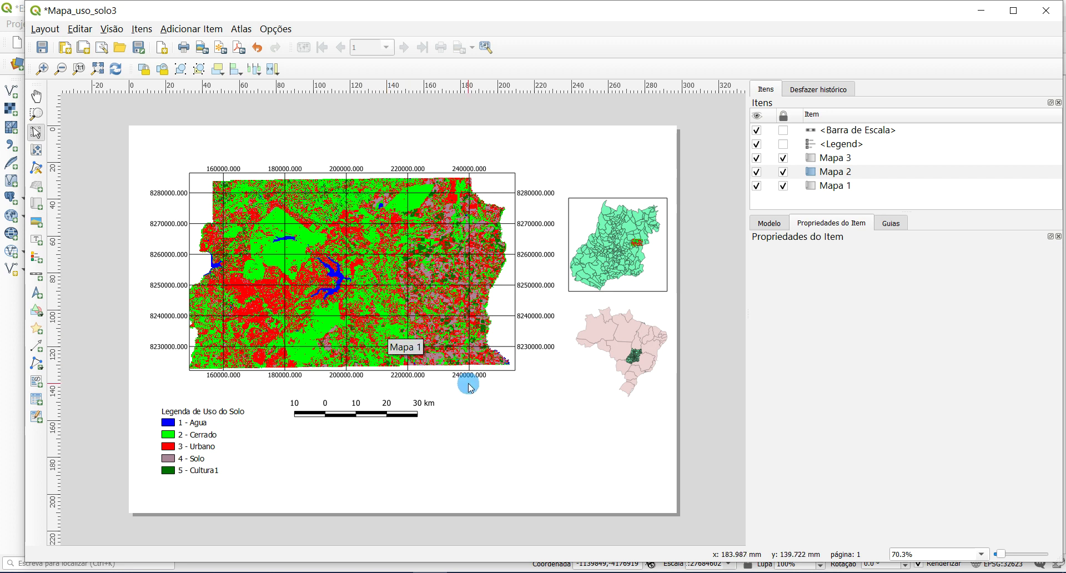
left_click(409, 406)
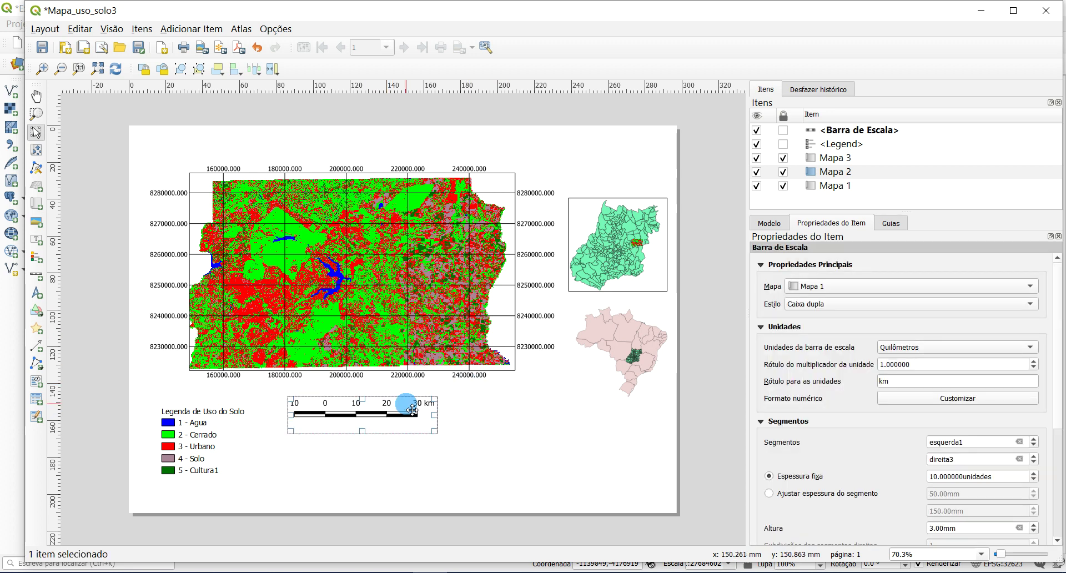
Step: Add a label across the page above the maps reading "Mapa de Uso do Solo do Distrito Federal - Classificação de imagem Landsat"
left_click(187, 30)
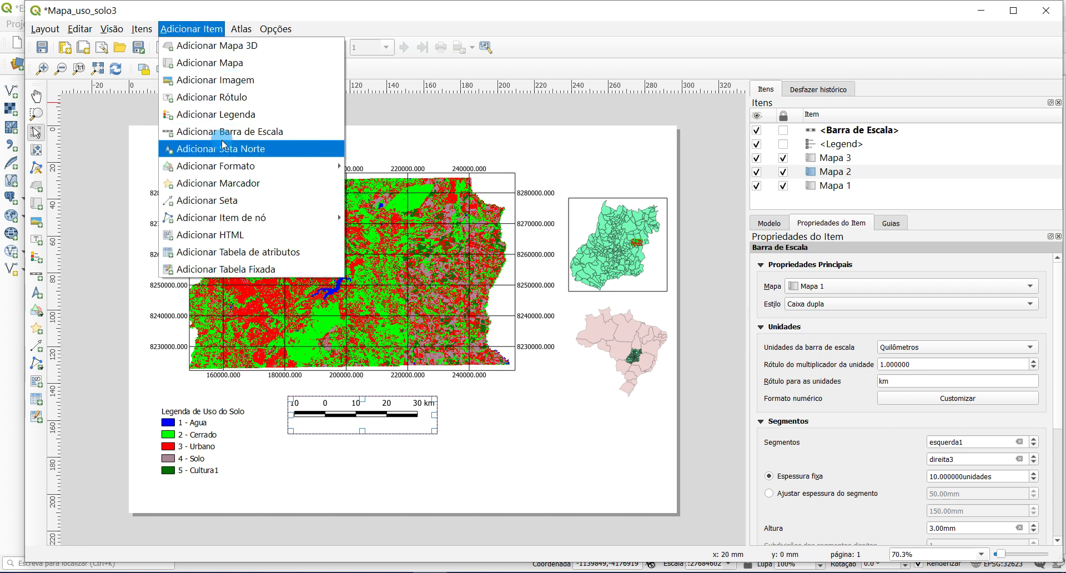
left_click(241, 98)
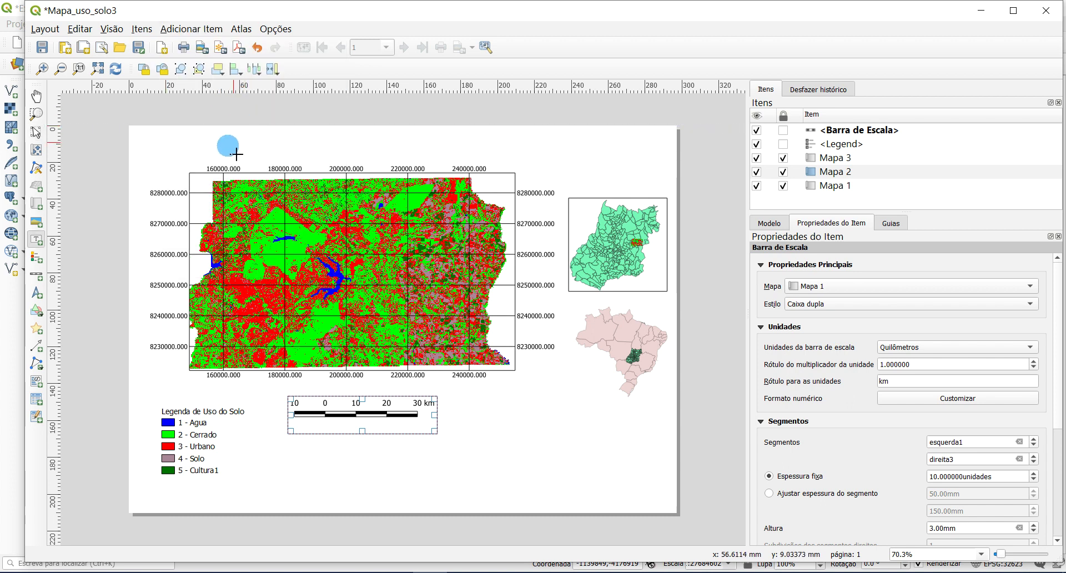
left_click_drag(158, 136, 667, 173)
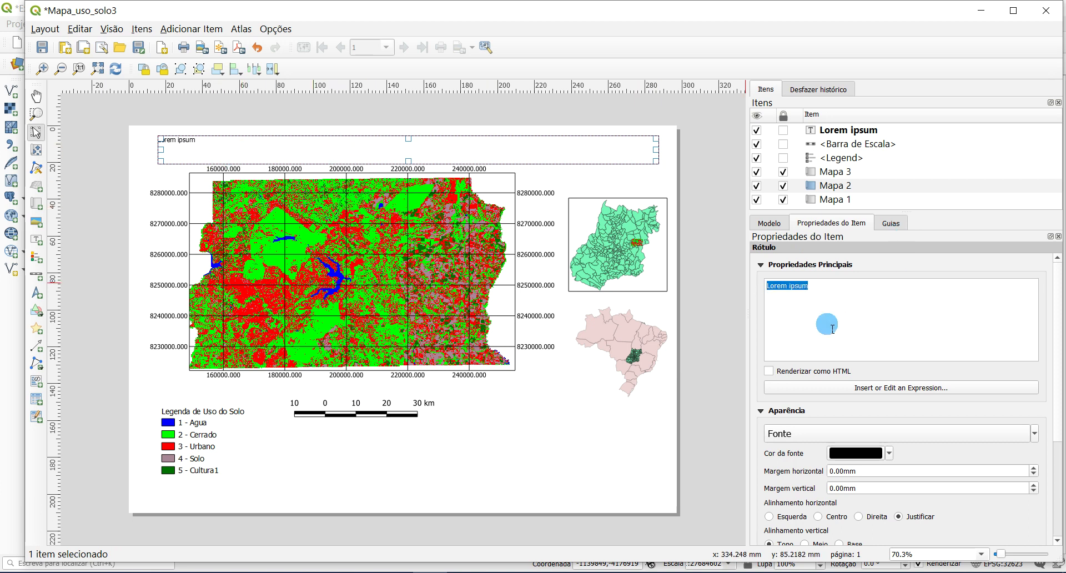
type("M")
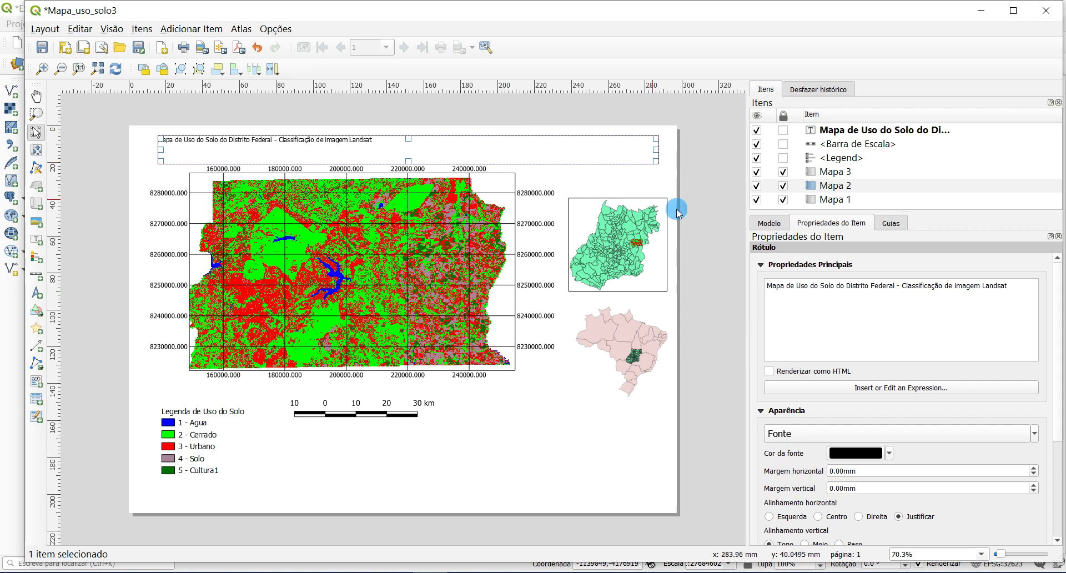
left_click(857, 434)
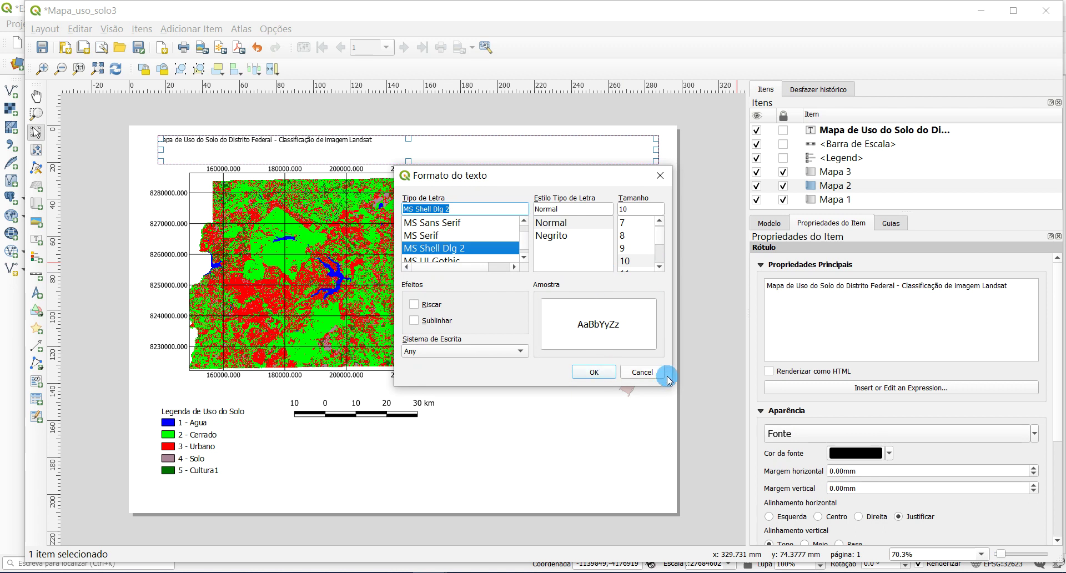
left_click(643, 372)
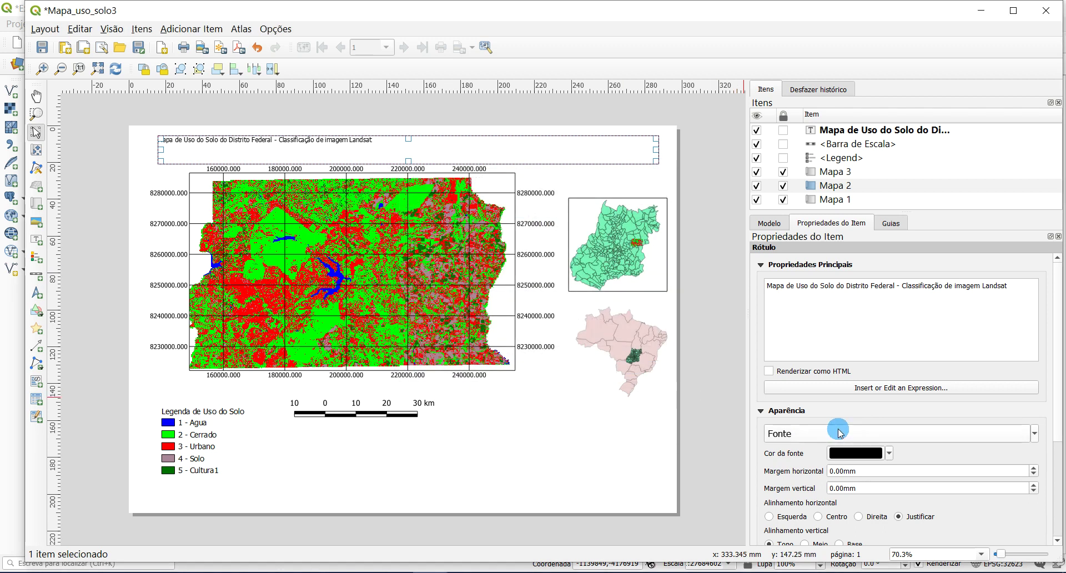
left_click(824, 437)
left_click(643, 371)
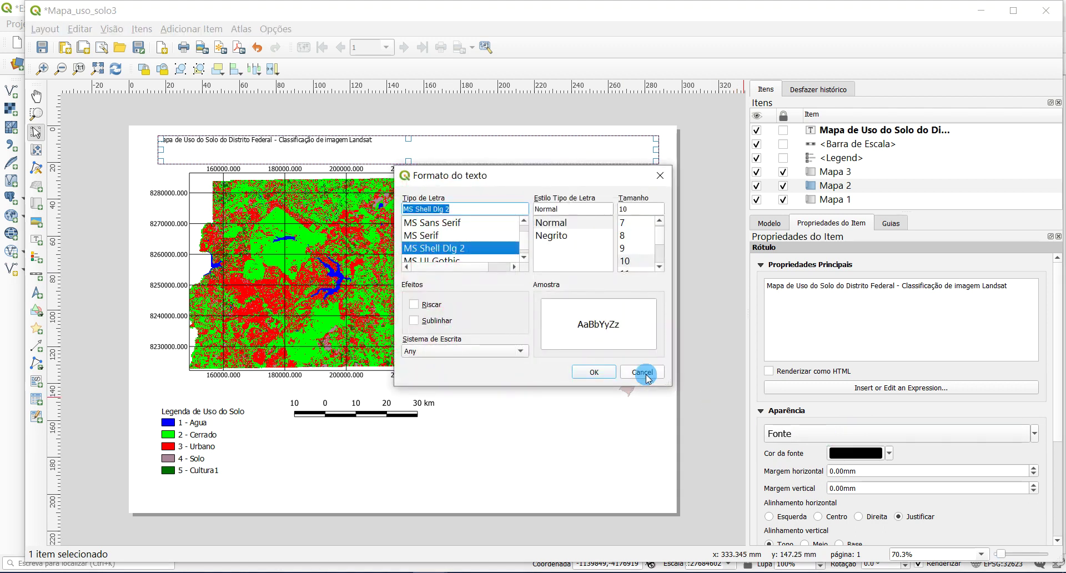
Step: Enlarge the title label's font until the text nearly fills its box and set its horizontal alignment to Centro
left_click(814, 435)
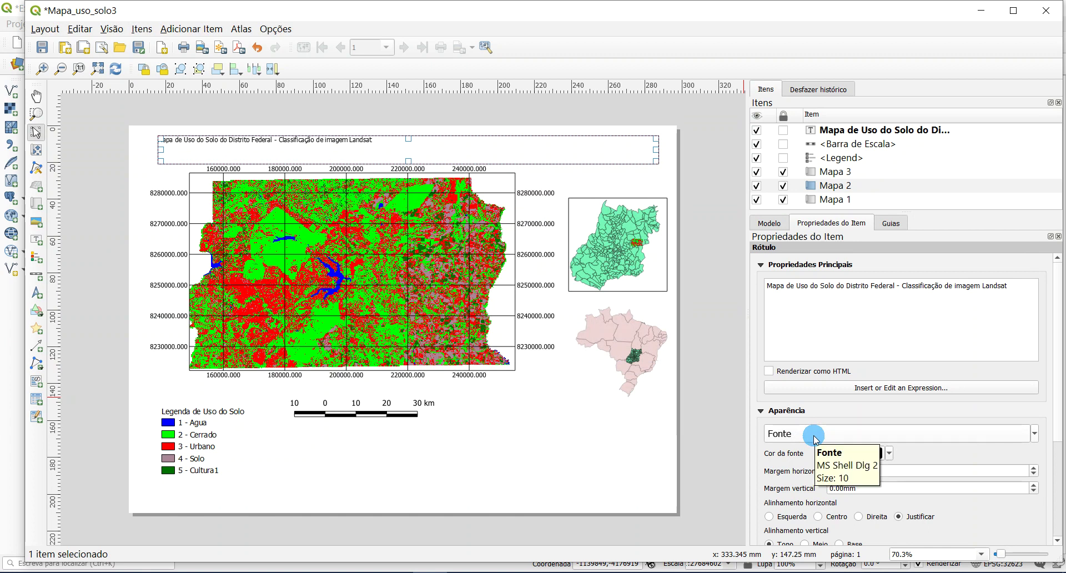
scroll(816, 440, "up", 5)
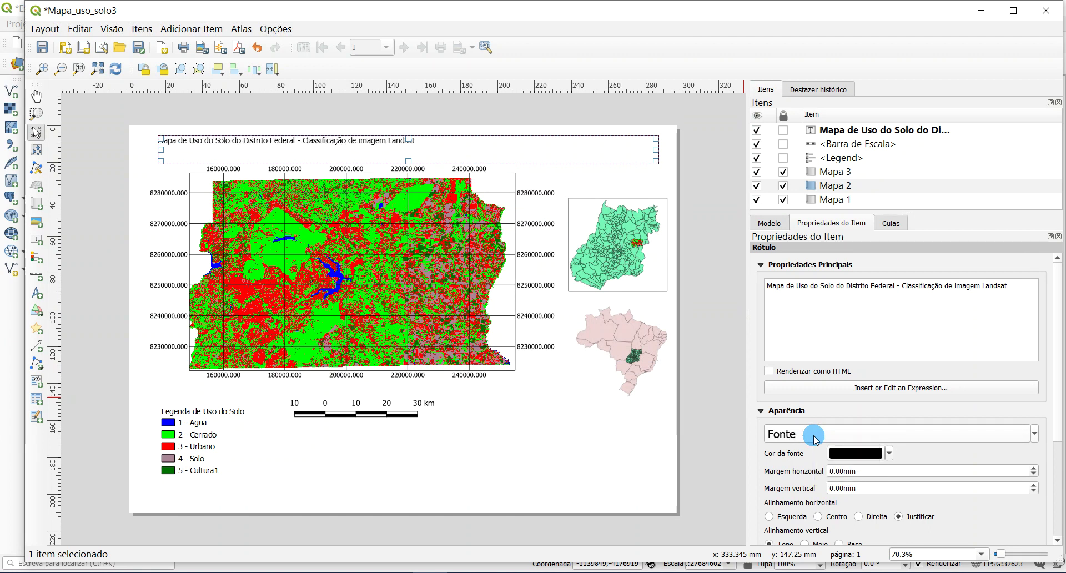
scroll(815, 440, "up", 3)
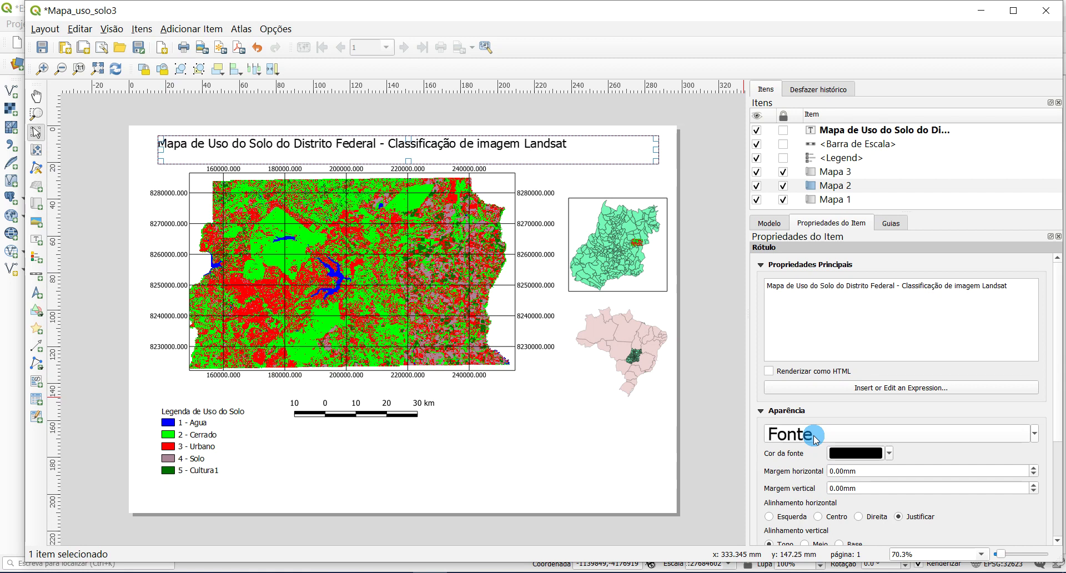
scroll(814, 436, "up", 3)
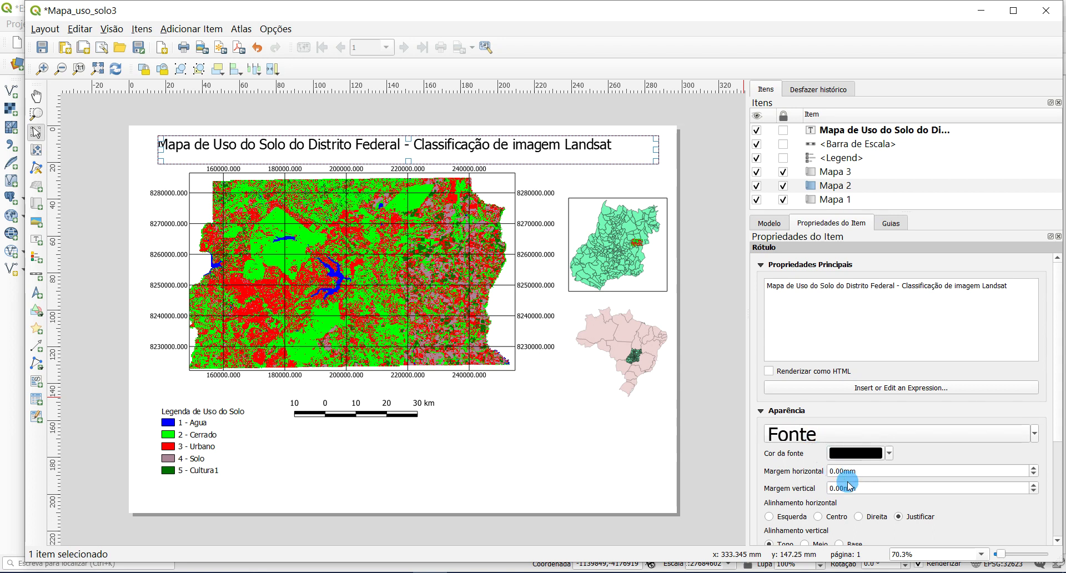
left_click(819, 517)
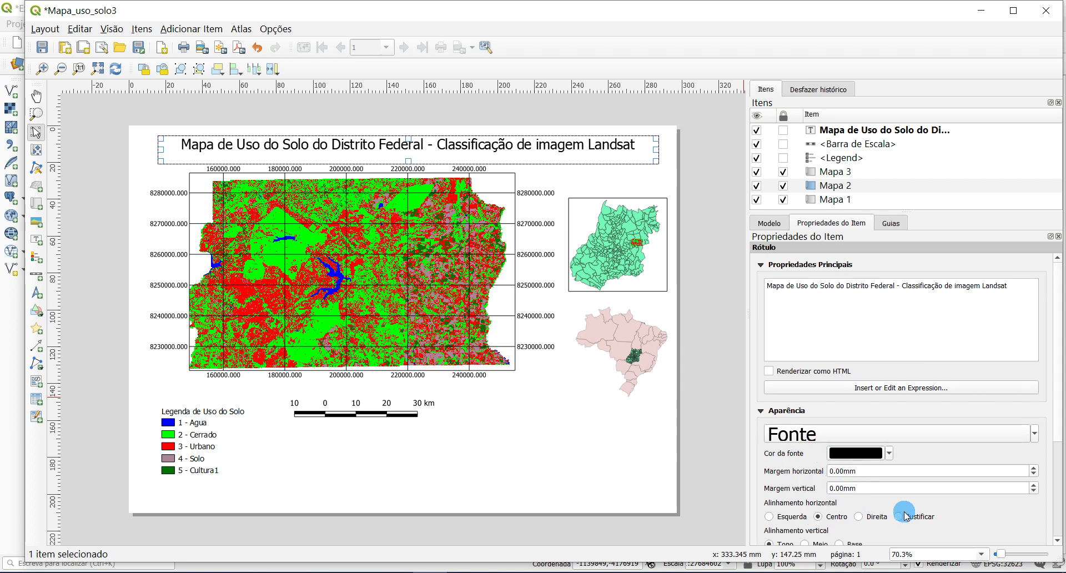
Step: Enable the frame (Moldura) around the title label and deselect it
scroll(969, 514, "down", 3)
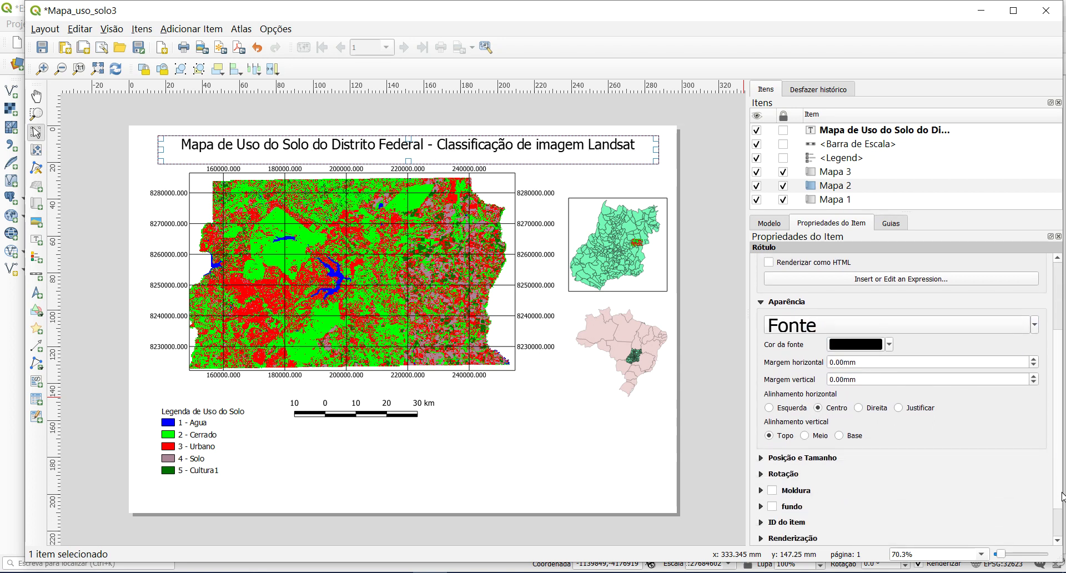
left_click(767, 457)
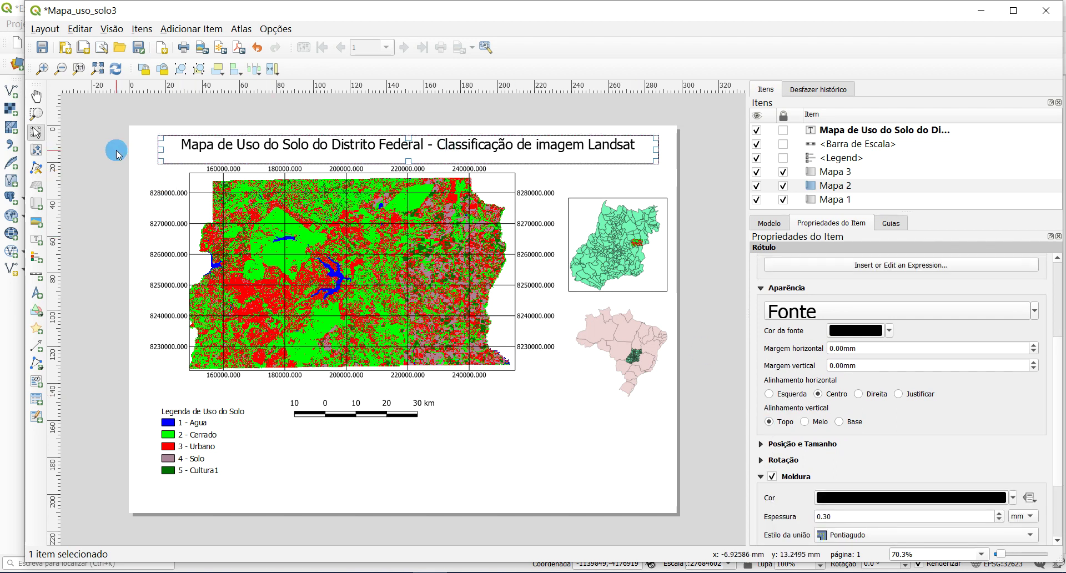
left_click(135, 177)
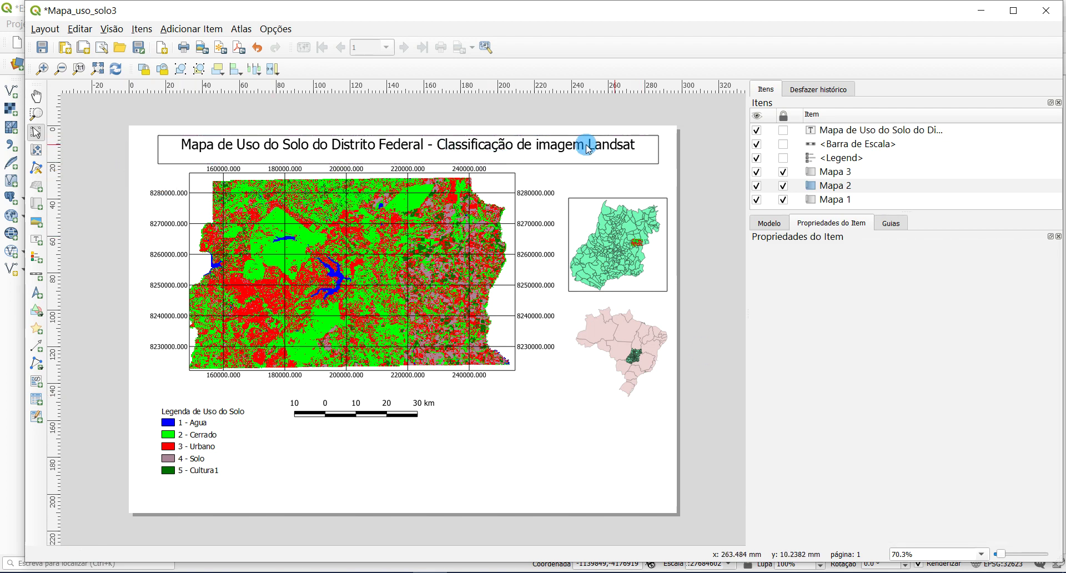
Step: Reduce the title label's height to fit its single text line and move it down just above the land-use map
left_click(508, 150)
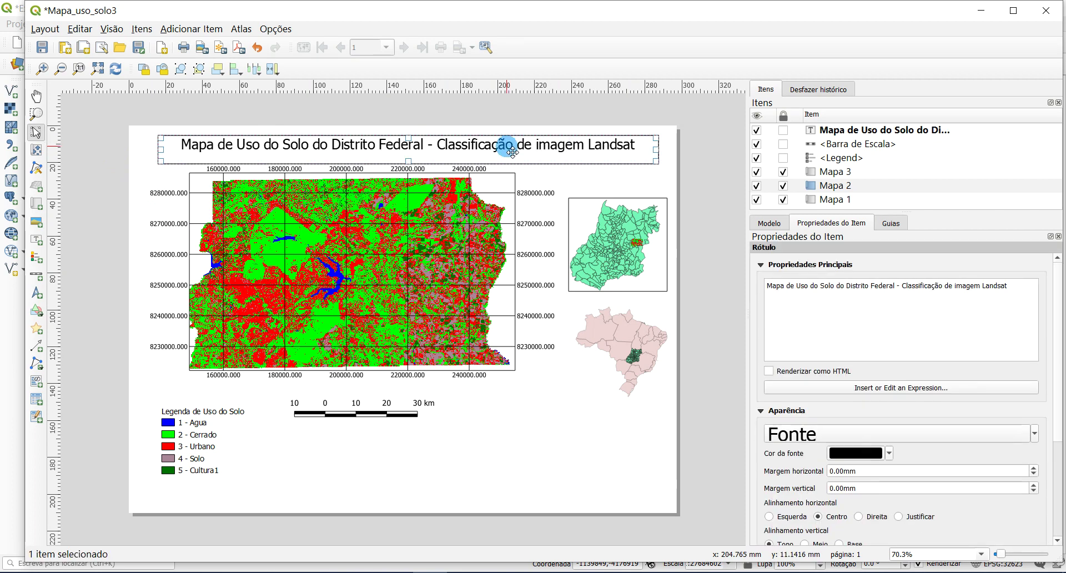
left_click_drag(410, 162, 410, 155)
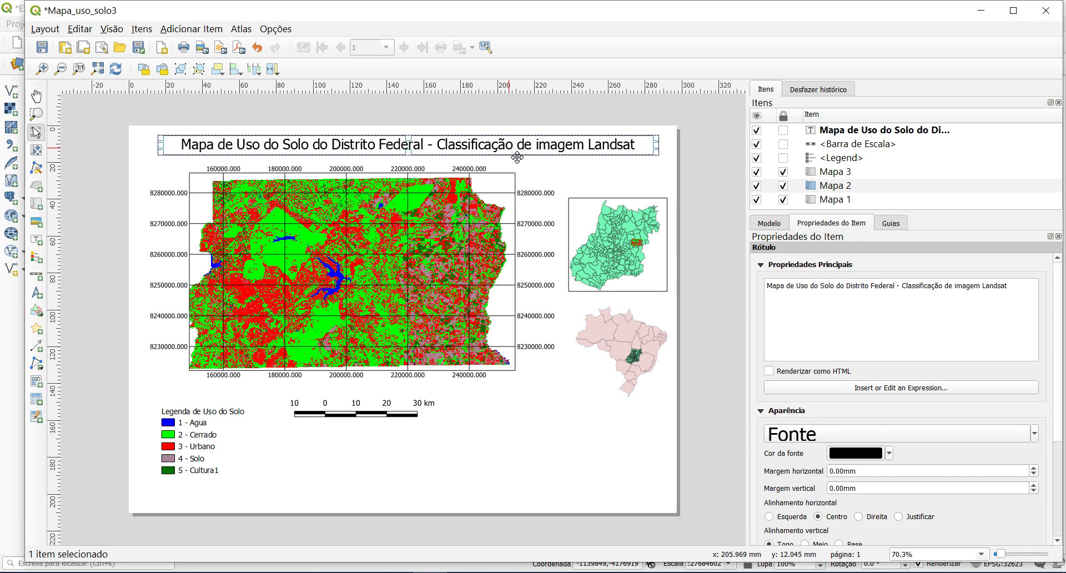
left_click_drag(517, 158, 518, 162)
left_click(133, 177)
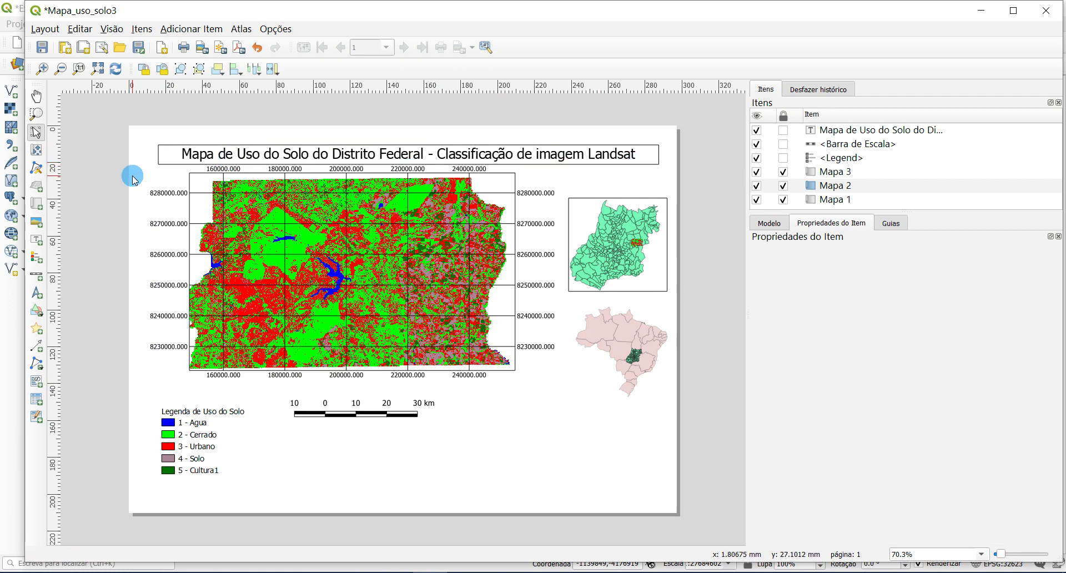
left_click(372, 158)
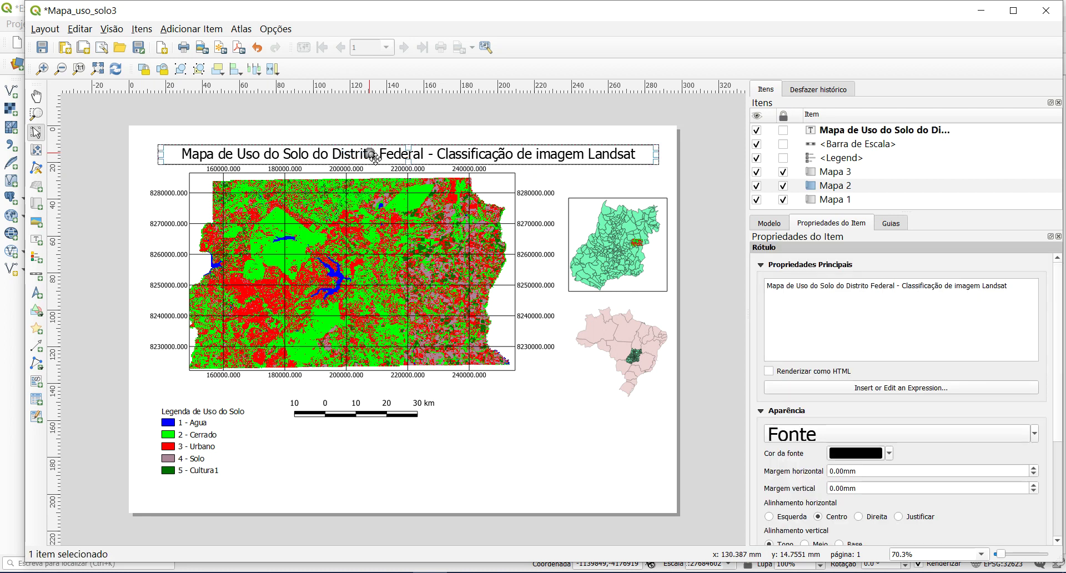
Step: Move the title label slightly up, away from the land-use map's grid coordinates
left_click_drag(375, 158, 370, 149)
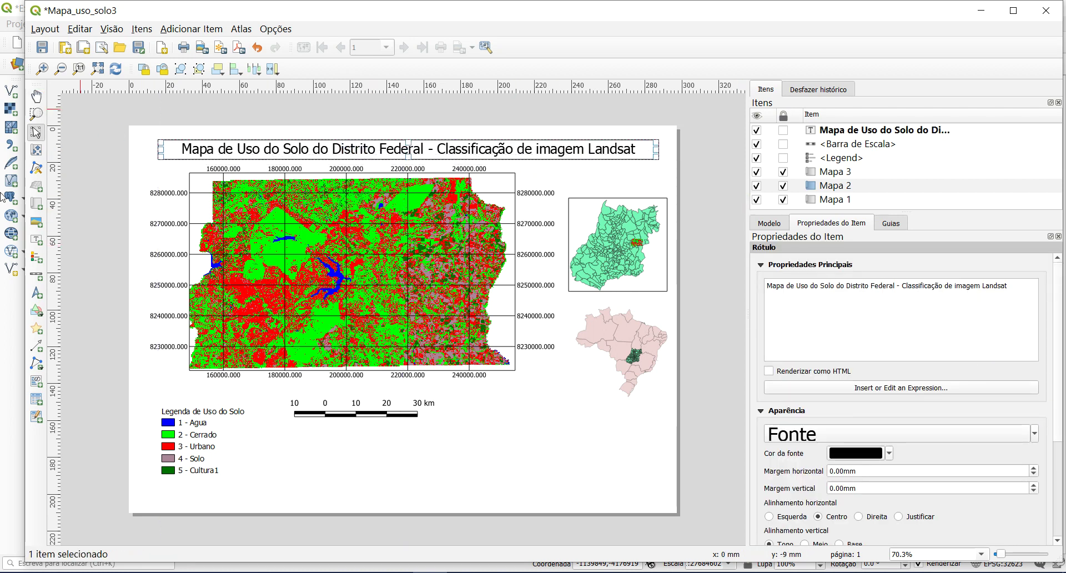
Step: Add a label above the Goiás map reading "Mapa de Localização no Estado de Goiás"
left_click(36, 239)
left_click_drag(564, 169, 666, 195)
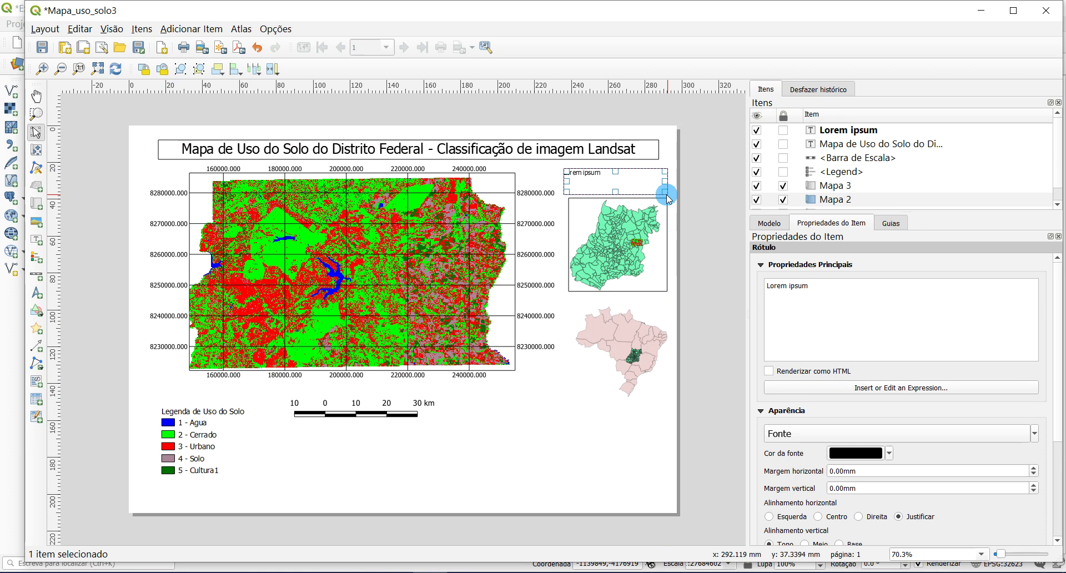
key("p")
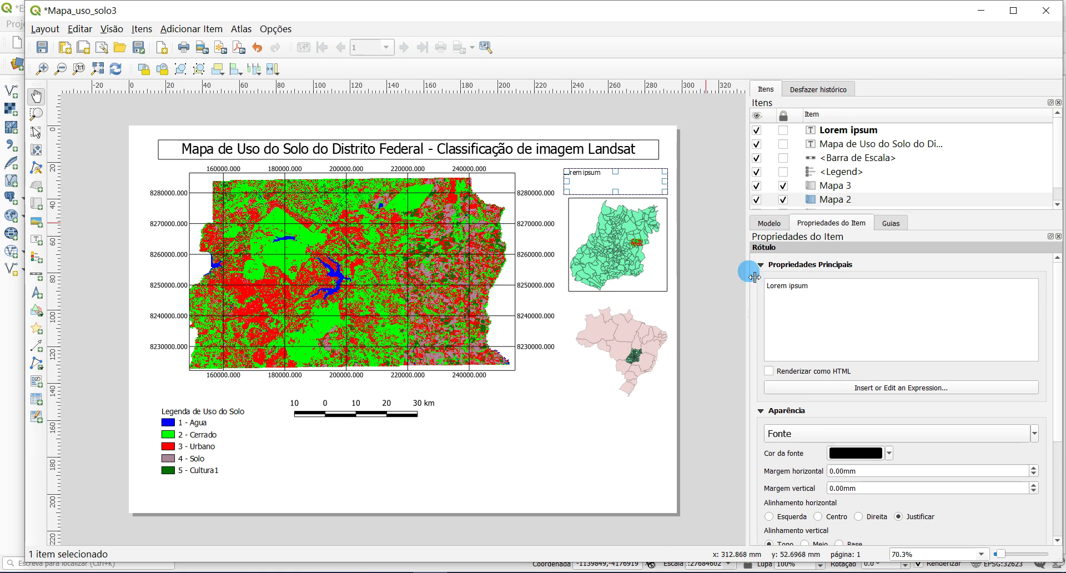
left_click(775, 251)
type("Mapa de Localização")
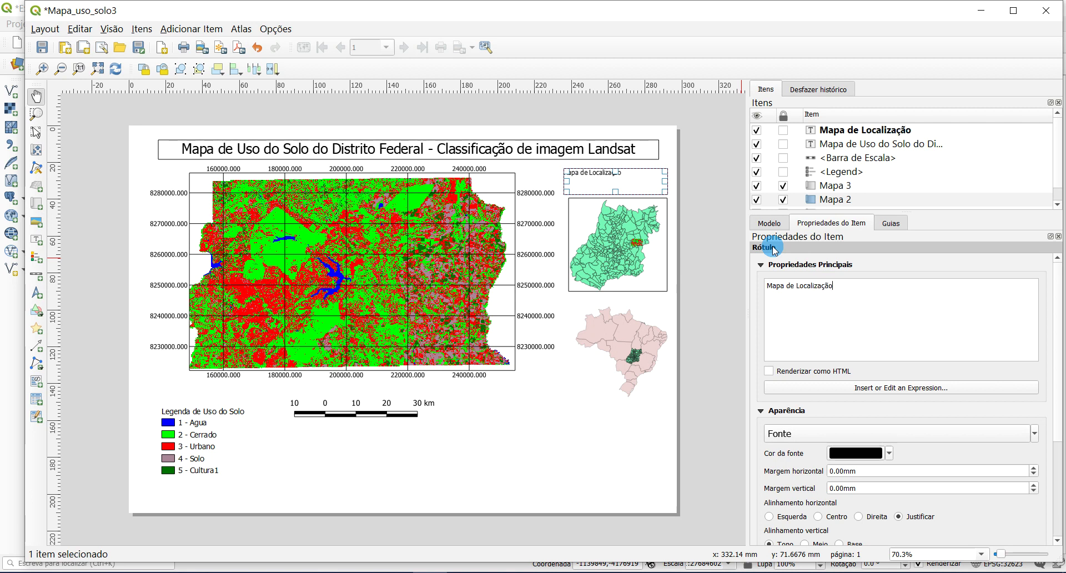
type("no Estado de Goiás")
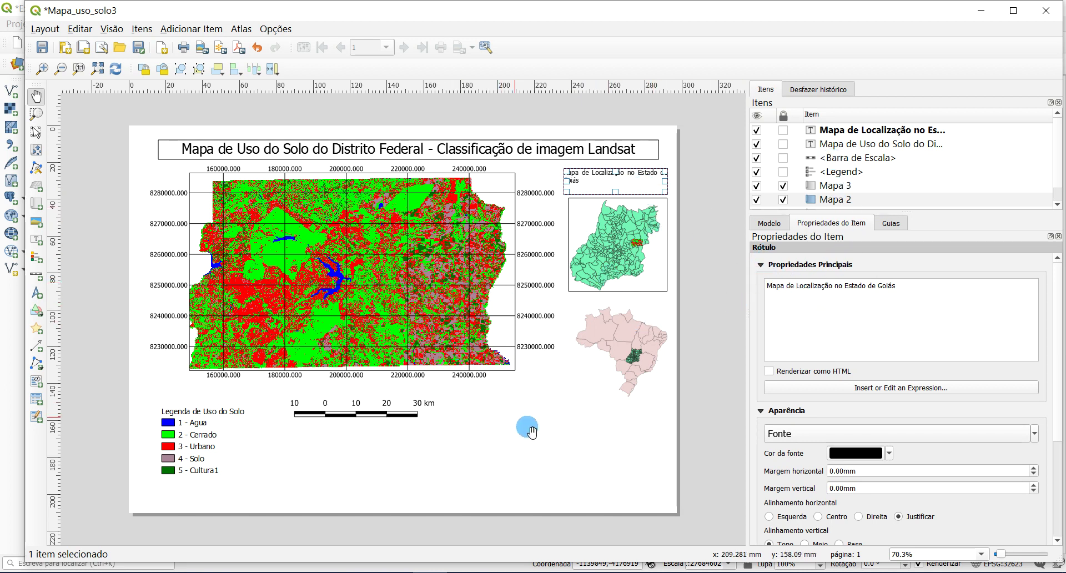
Step: Narrow the Goiás location label, position it centrally over its map and set its horizontal alignment to Centro
left_click(35, 133)
left_click(617, 191)
left_click_drag(566, 179, 620, 186)
left_click(583, 183)
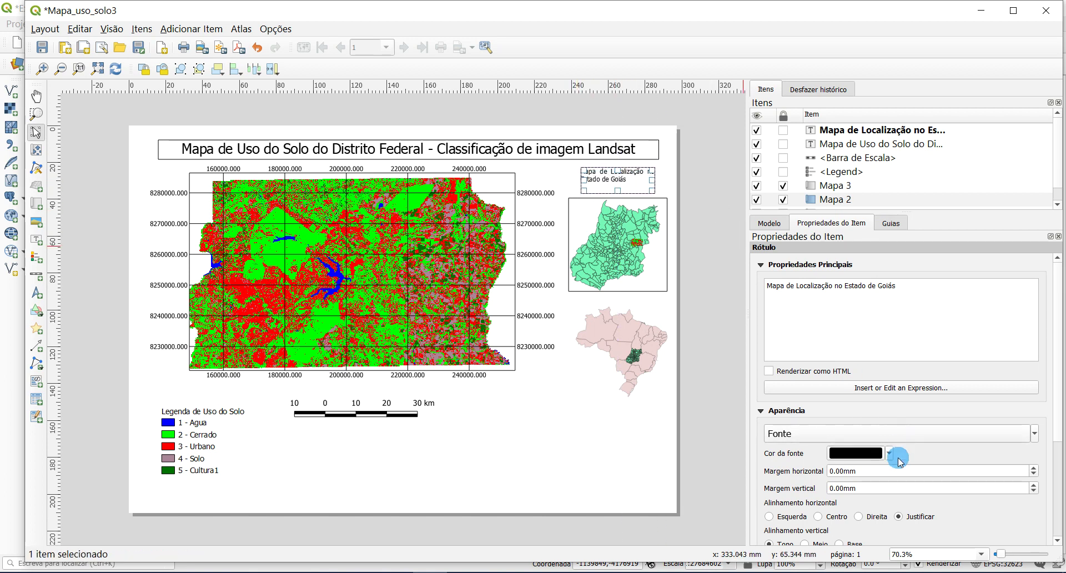
left_click(820, 517)
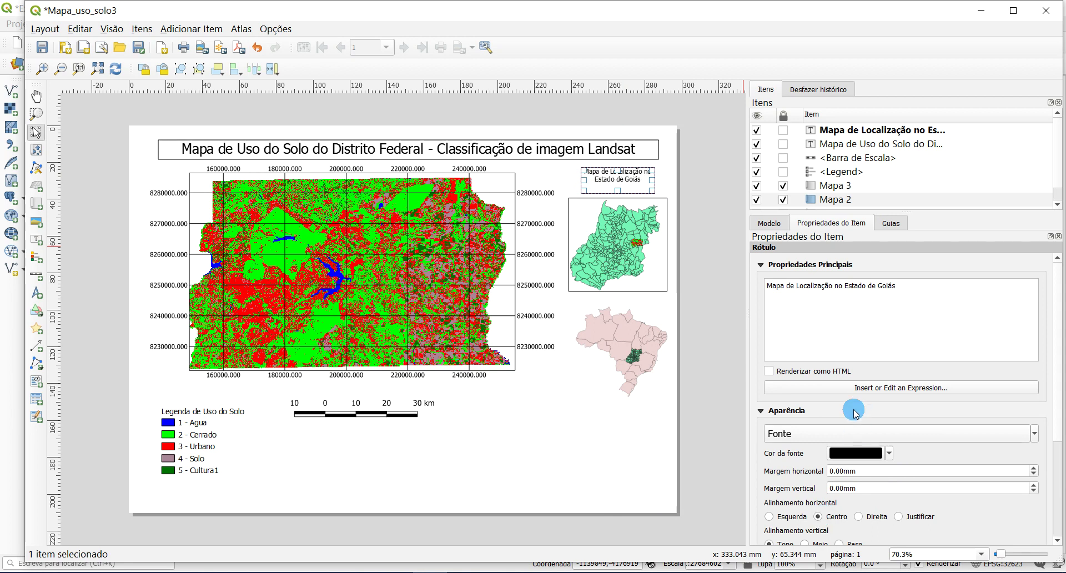
Step: Set the Goiás location label's font size to 12, fit its box to two lines just above the map and deselect it
left_click(833, 434)
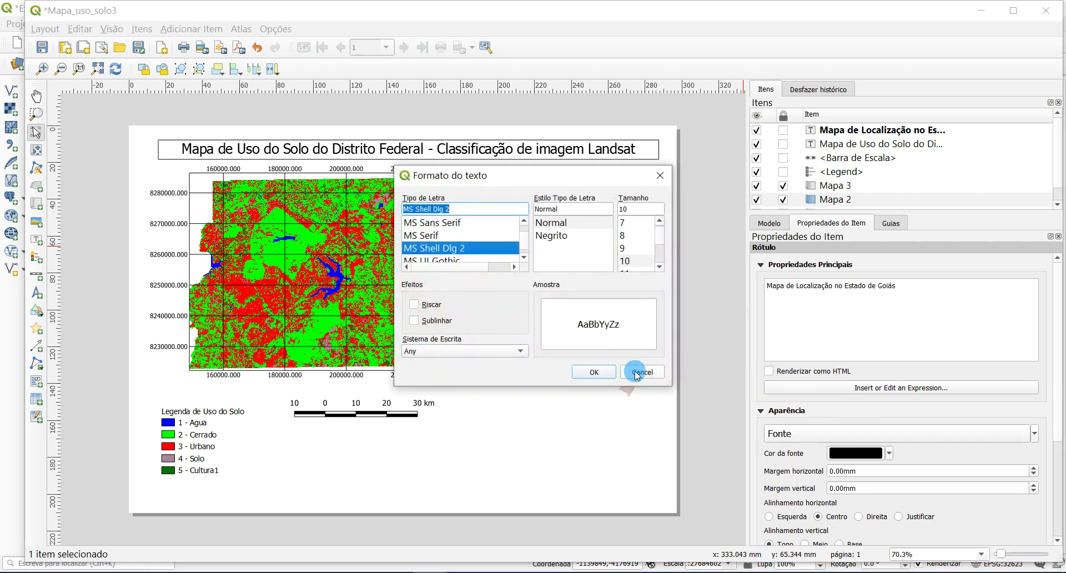
left_click(651, 262)
left_click(593, 372)
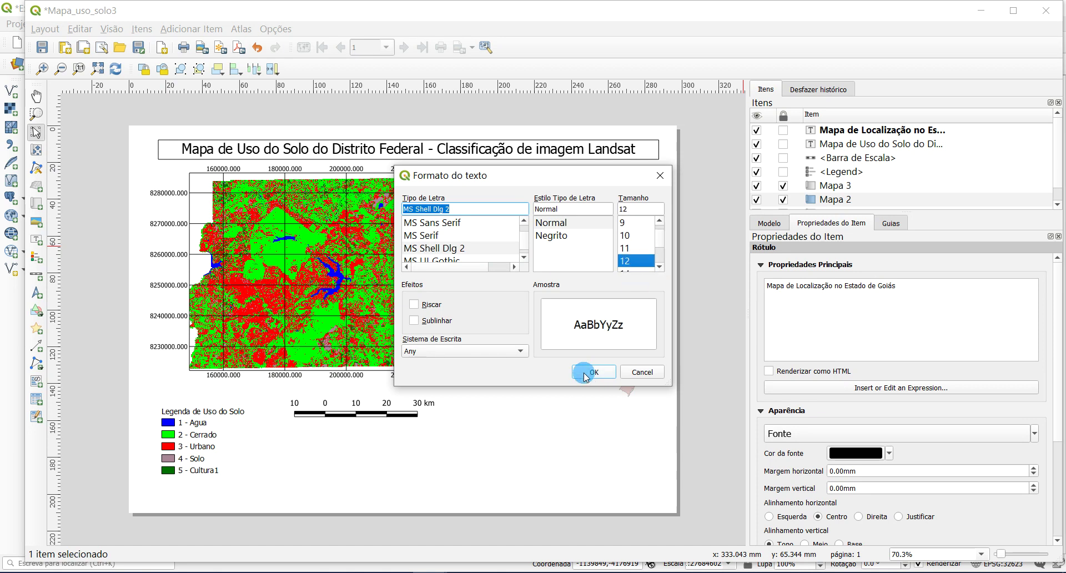
left_click(578, 187)
left_click_drag(624, 186, 620, 196)
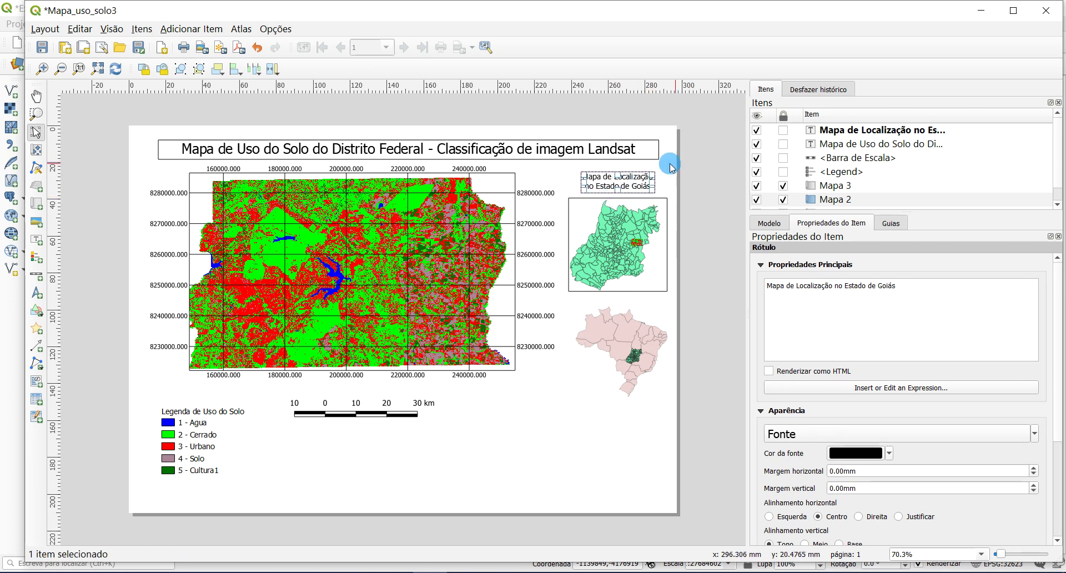
left_click(669, 162)
left_click(610, 190)
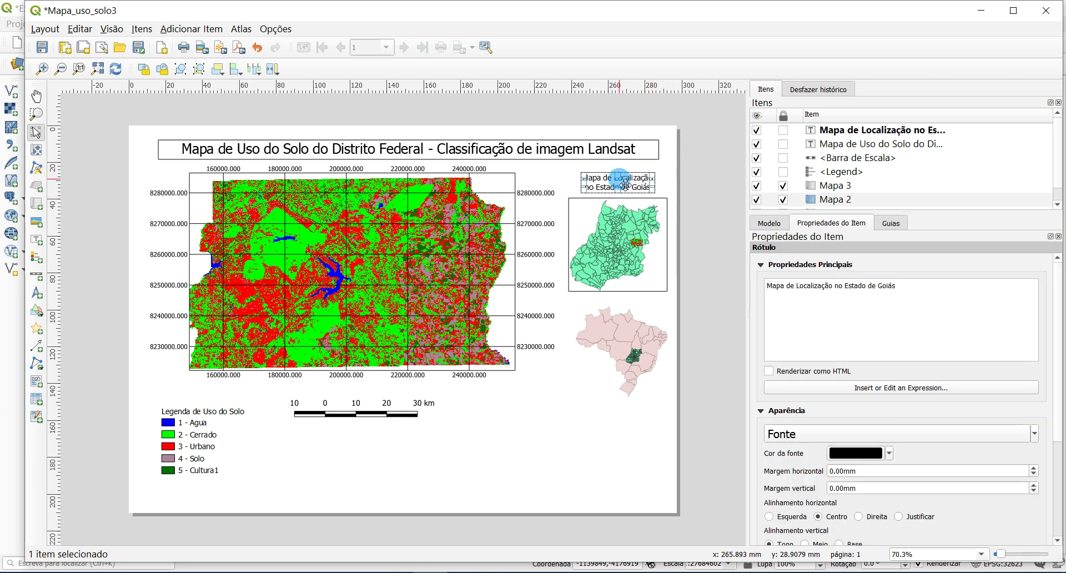
left_click(625, 185)
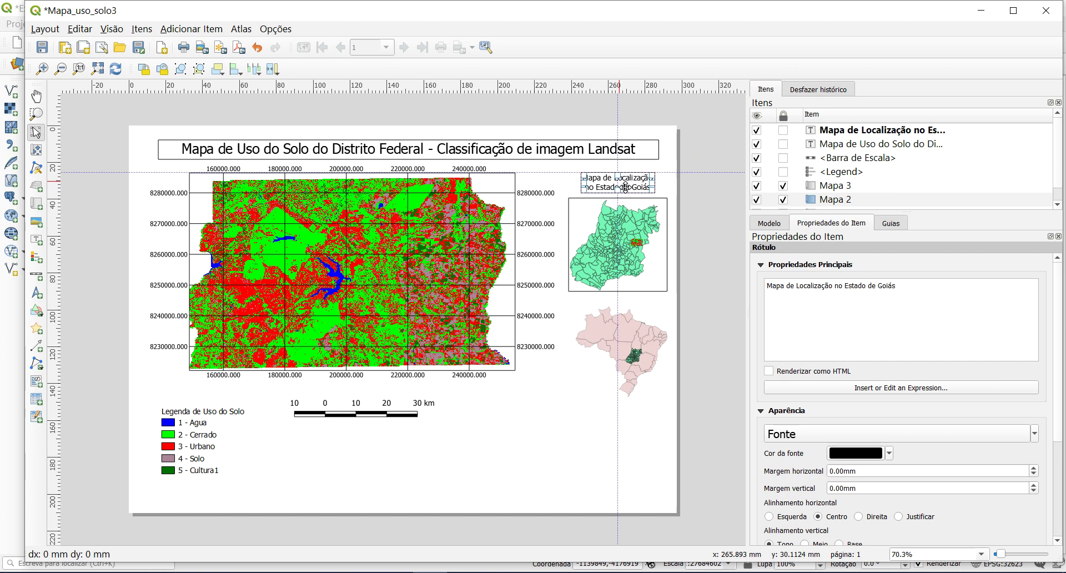
left_click(606, 358)
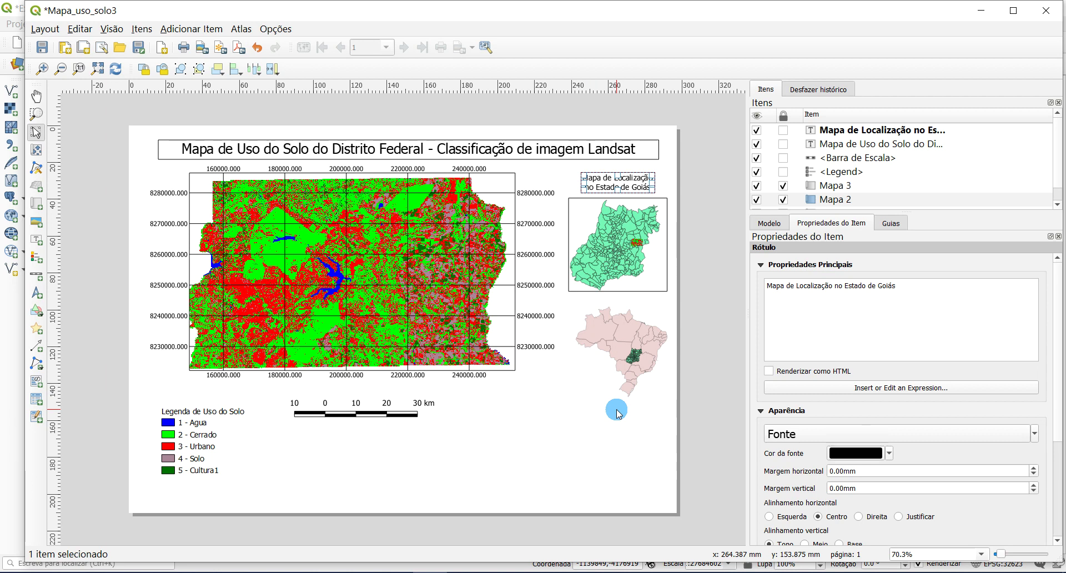
left_click(650, 389)
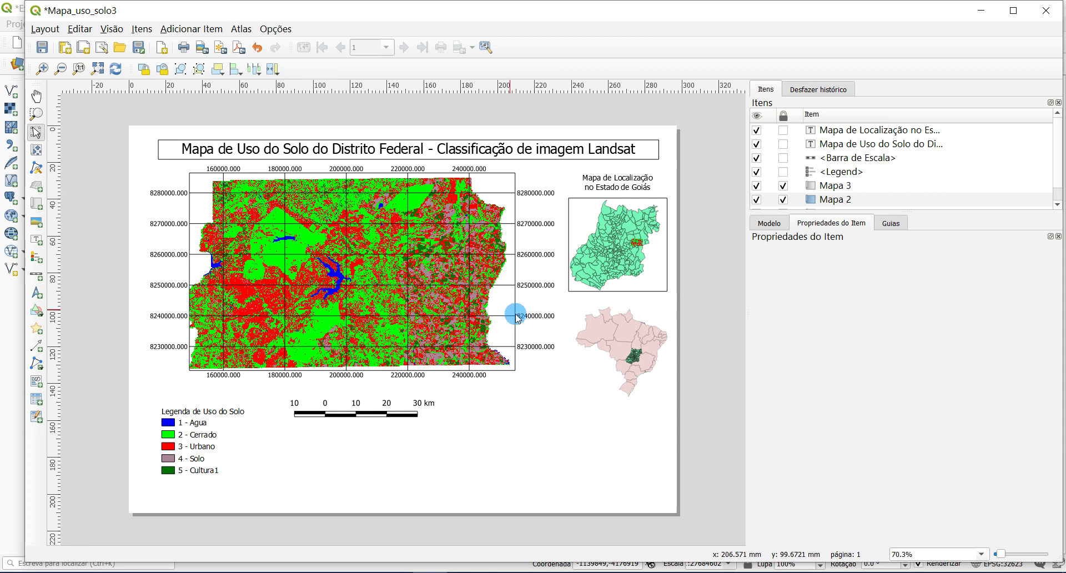
Step: Add a label below the scale bar and replace its placeholder text with "Projeção : Universal Transversa de Mercator"
left_click(36, 240)
left_click_drag(276, 436, 433, 489)
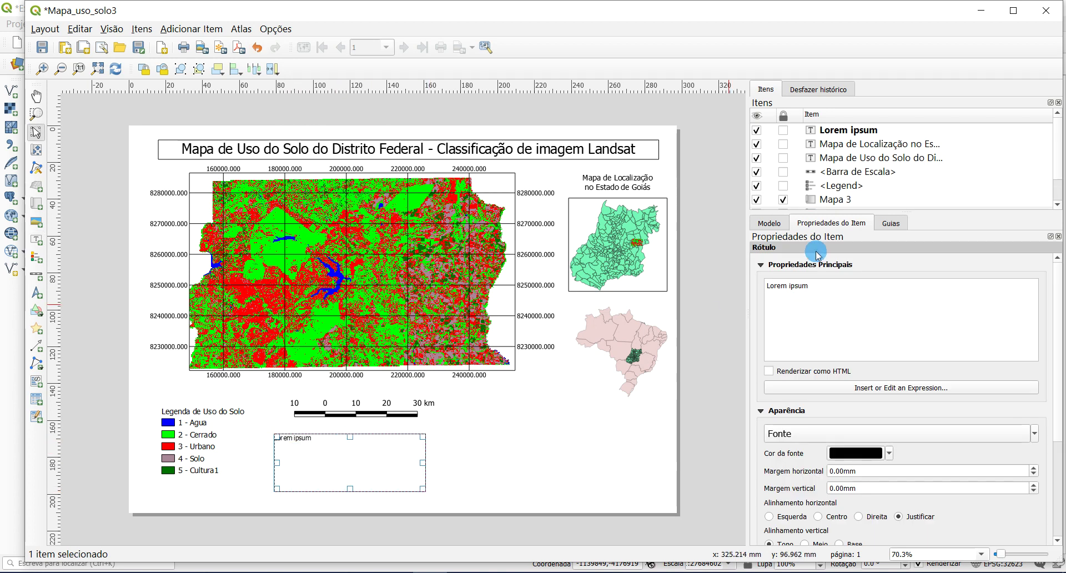
left_click(672, 263)
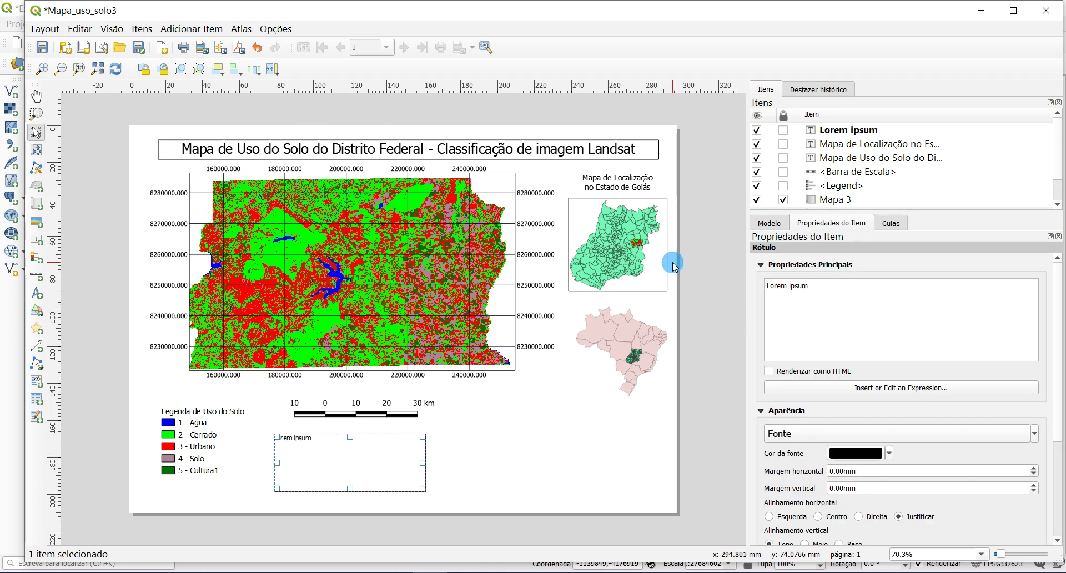
type("Proje")
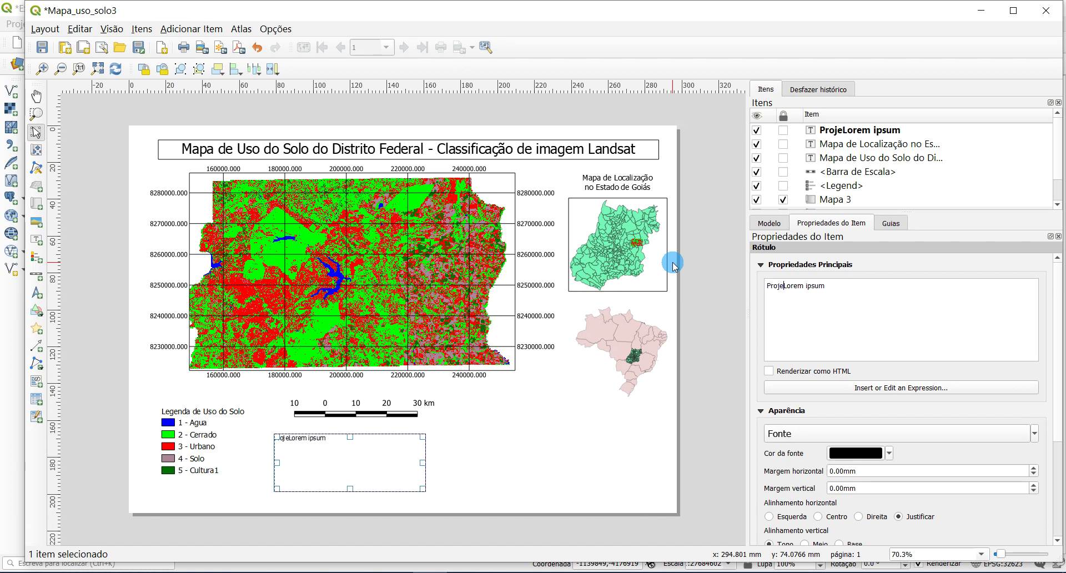
type("ção ")
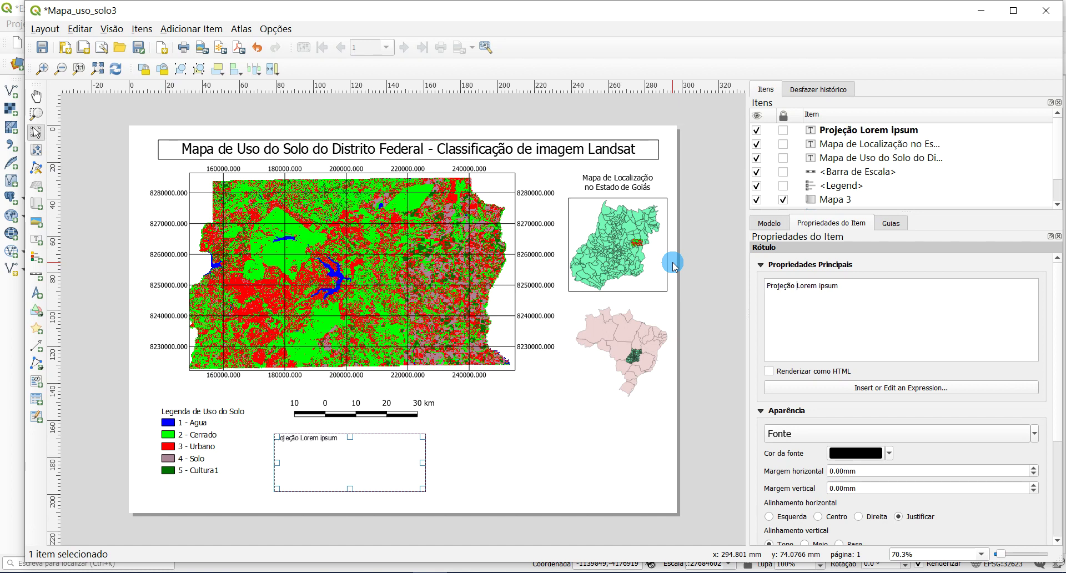
type(": U")
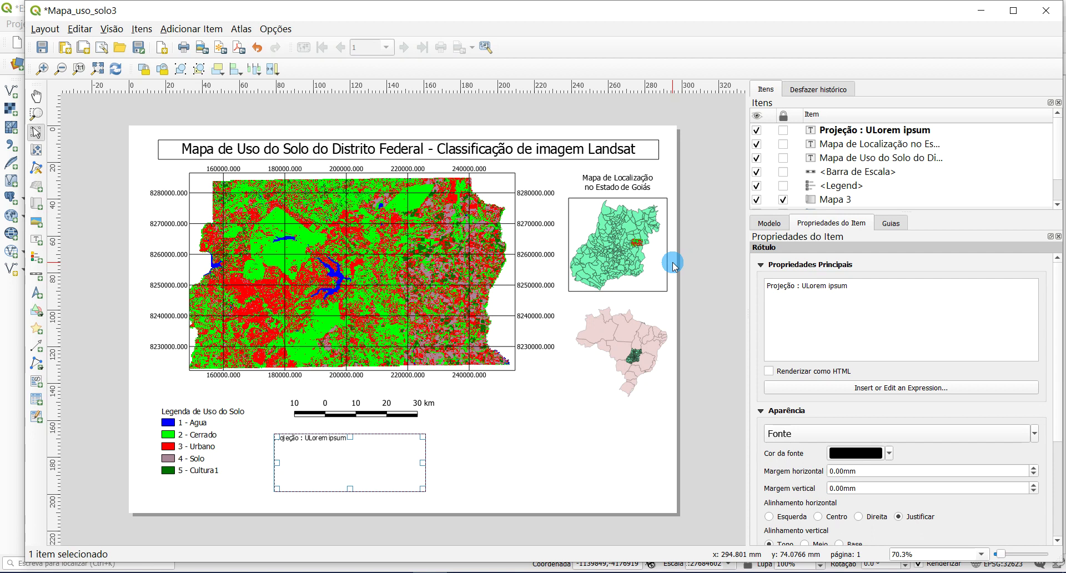
type("niversal T")
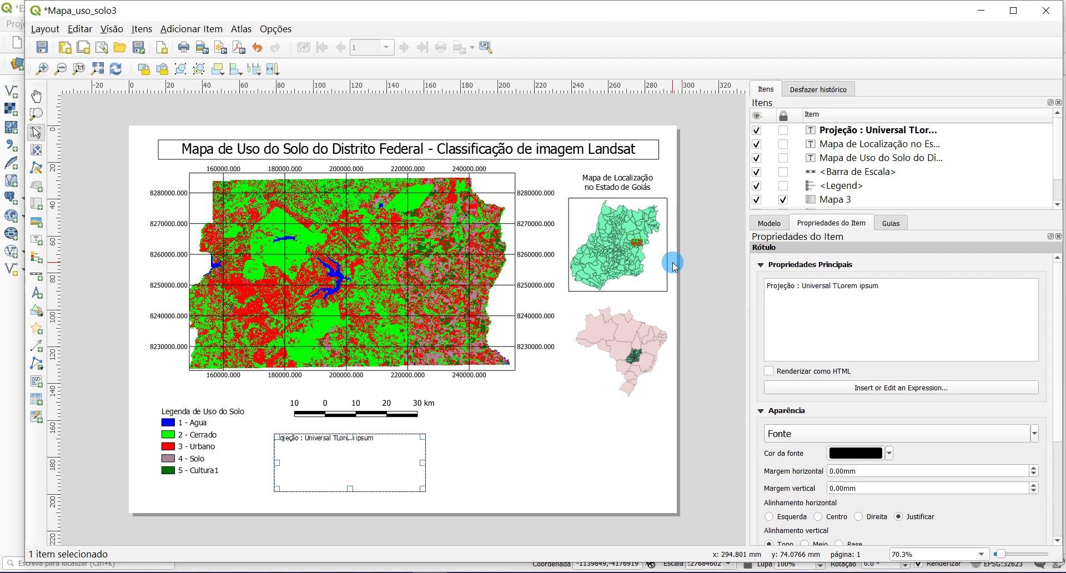
type("ransversa de ")
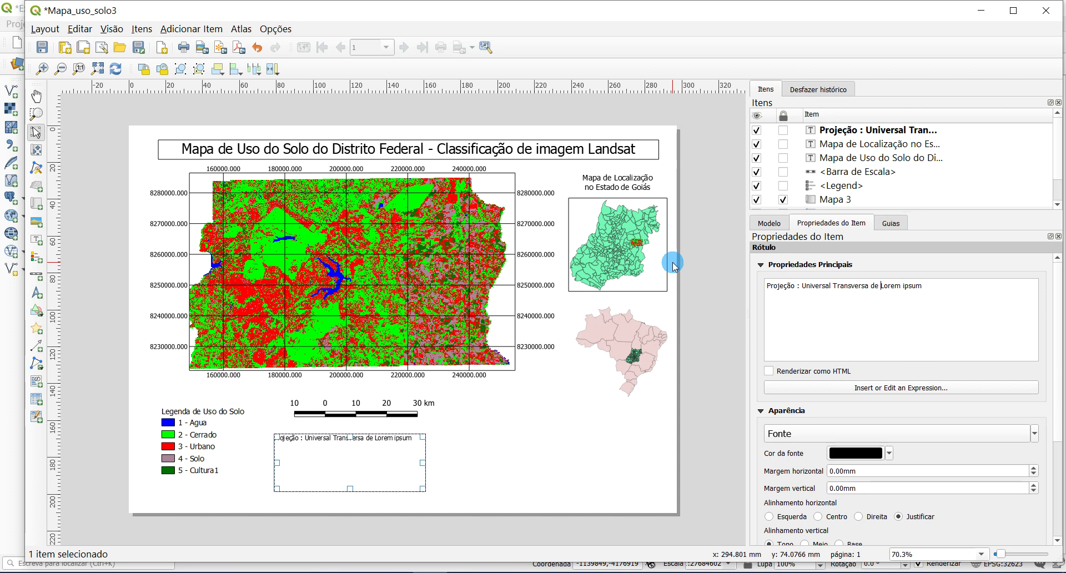
type("Mercator")
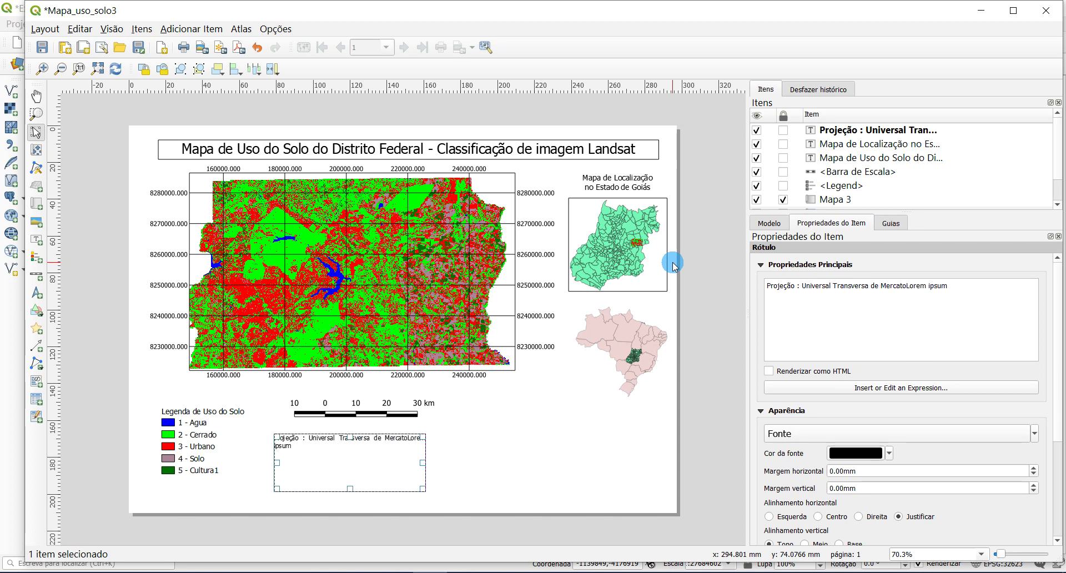
key("Delete")
key("Delete")
key("Delete")
key("Delete")
key("Delete")
key("Delete")
key("Delete")
key("Delete")
key("Delete")
key("Delete")
key("Delete")
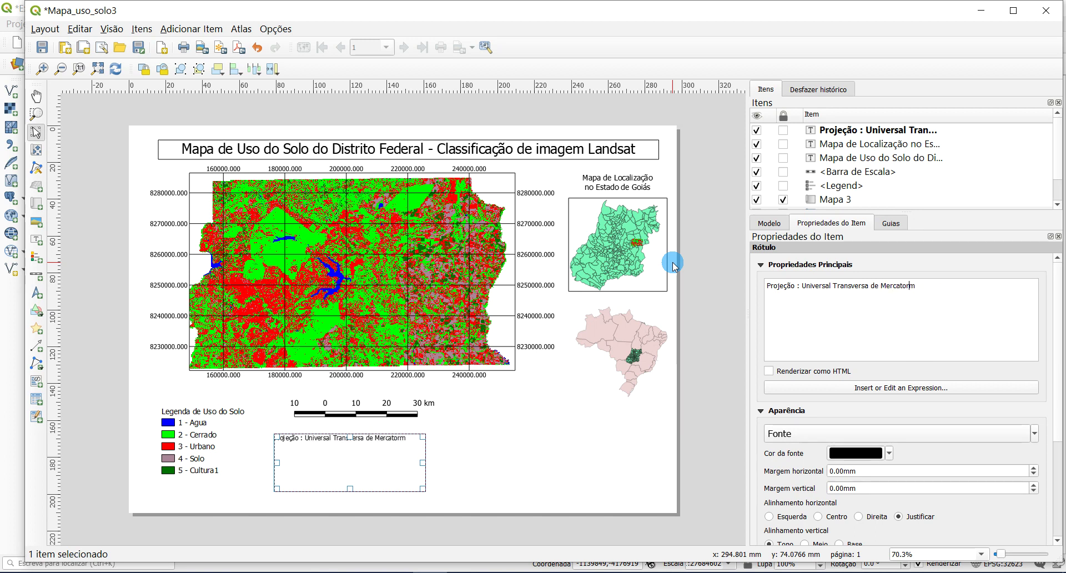
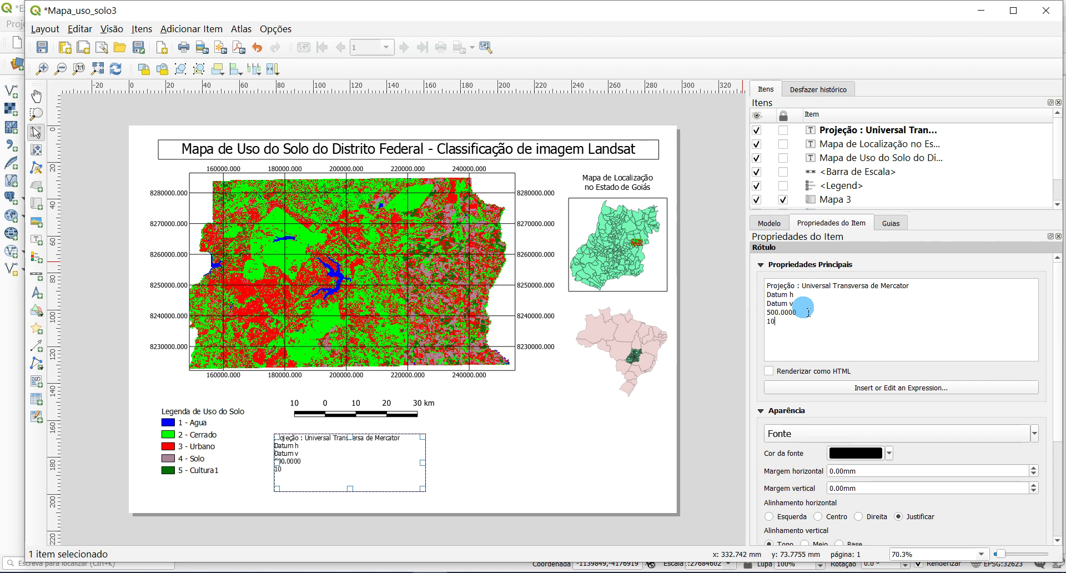
Step: Complete the projection label with lines "Datum h", "Datum v", "500.0000" and "10.000.000", centre the text and fit its box just under the scale bar
type("000.000")
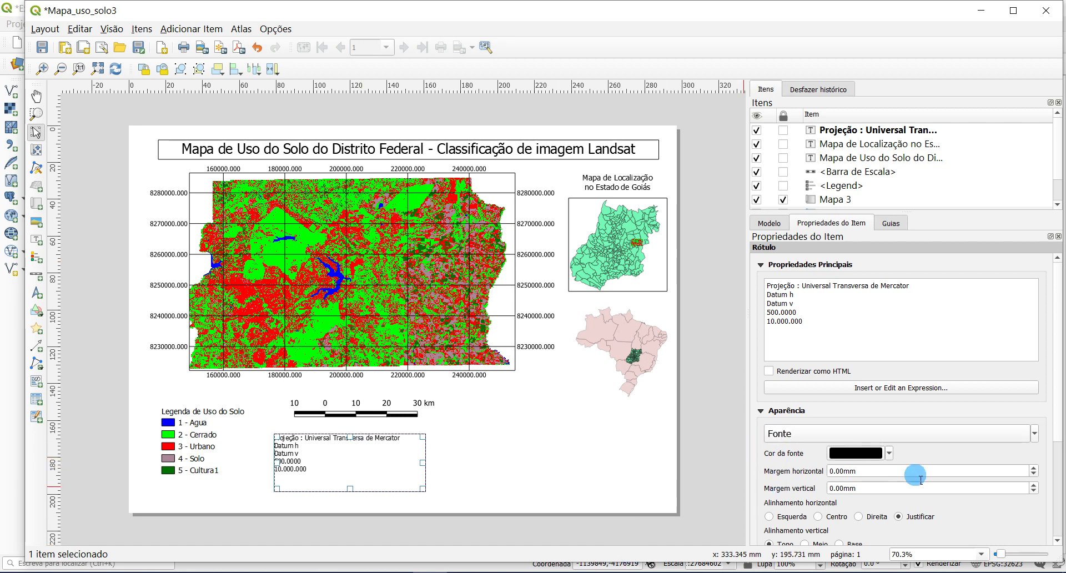
left_click(819, 517)
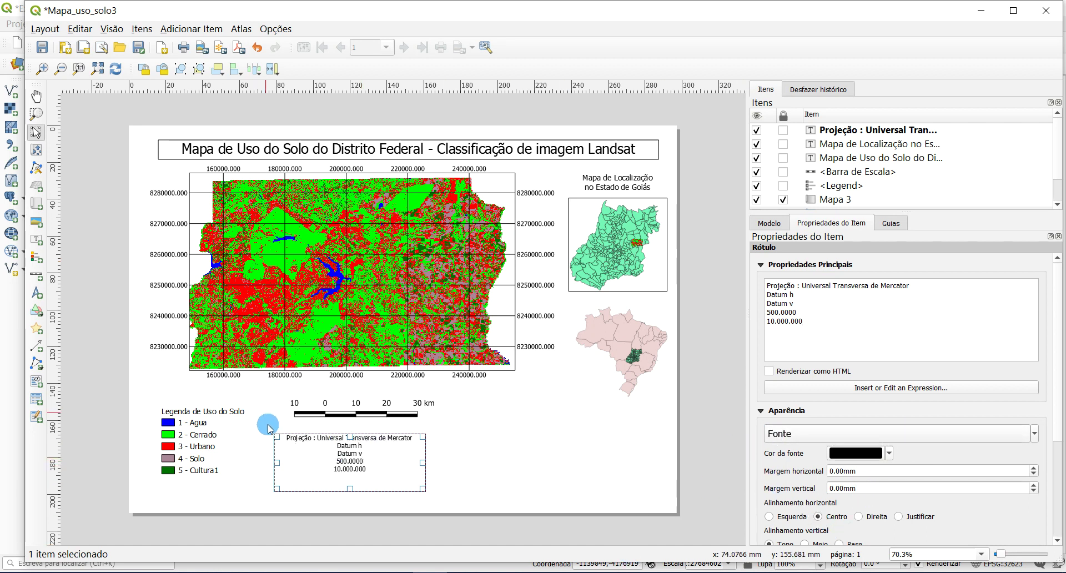
left_click_drag(350, 488, 376, 435)
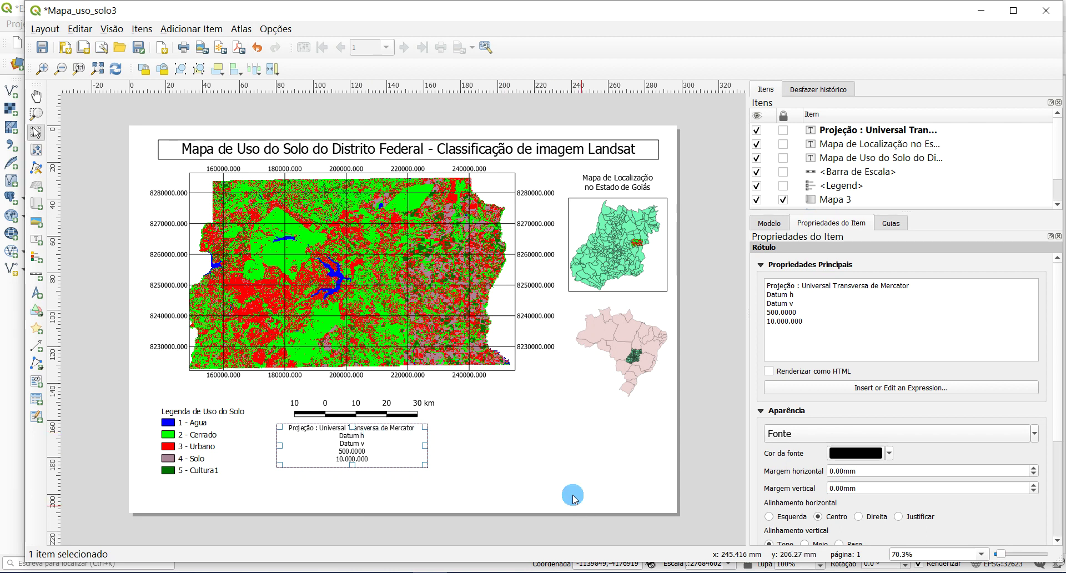
Step: Add a north arrow in the empty area below the land-use map's lower-right corner, beside the projection label
left_click(191, 29)
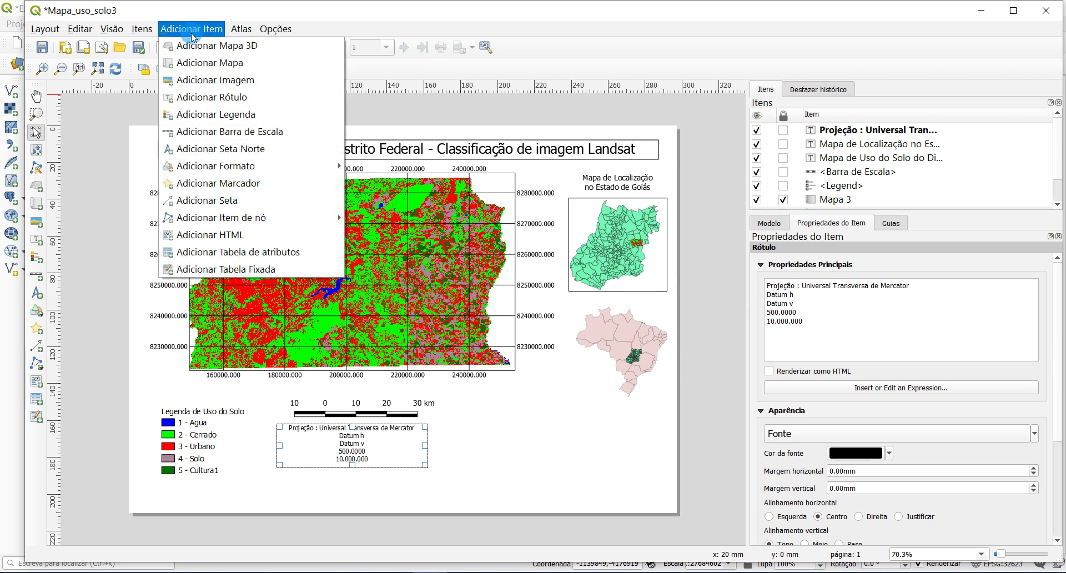
left_click(247, 143)
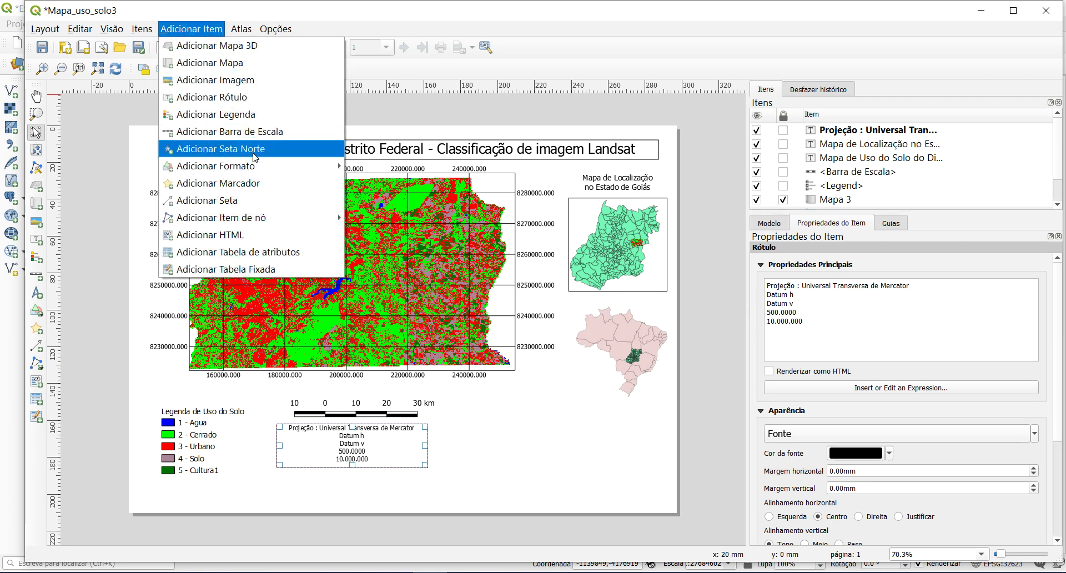
left_click(254, 157)
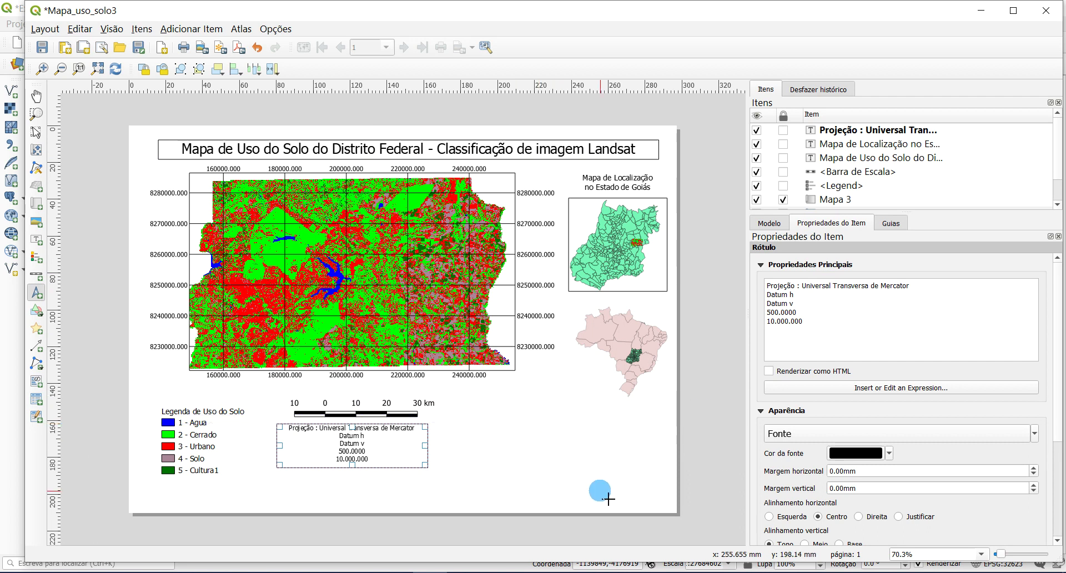
left_click_drag(501, 414, 552, 469)
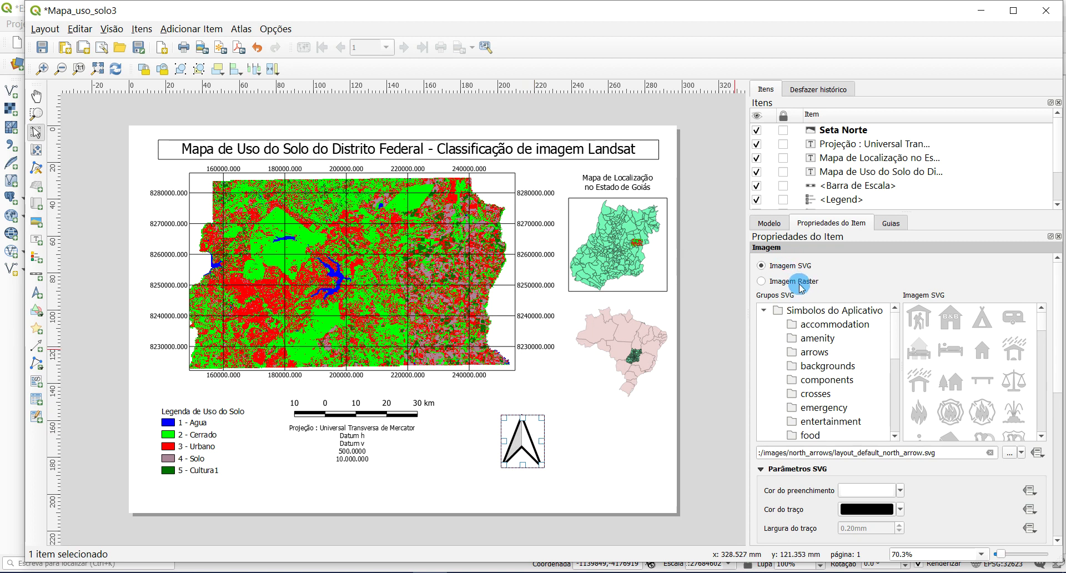
Step: Change the north arrow's SVG image to NorthArrow_10.svg from the arrows group
scroll(896, 358, "down", 1)
scroll(896, 358, "down", 1)
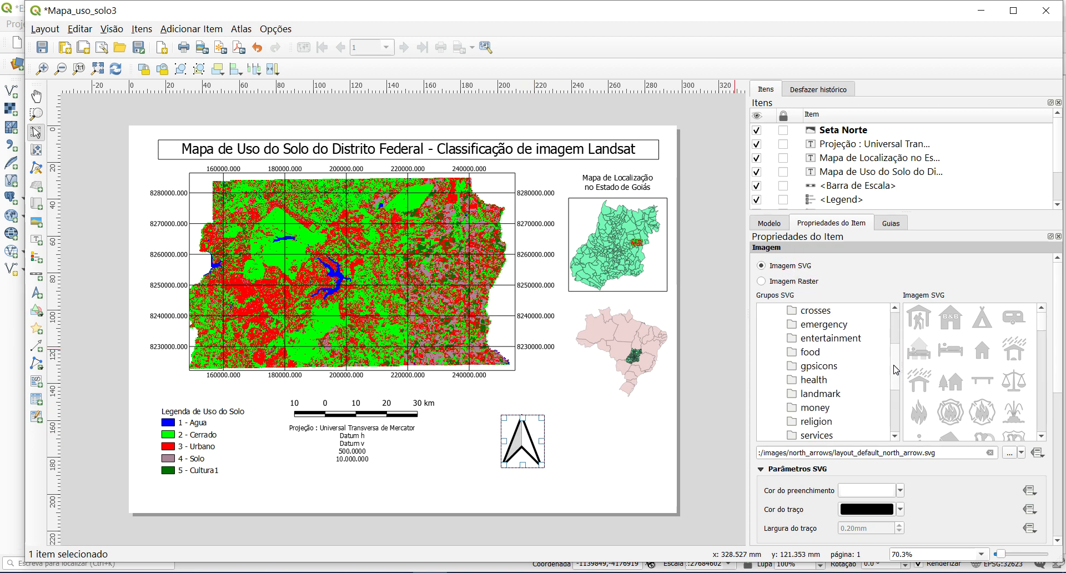
scroll(896, 344, "up", 2)
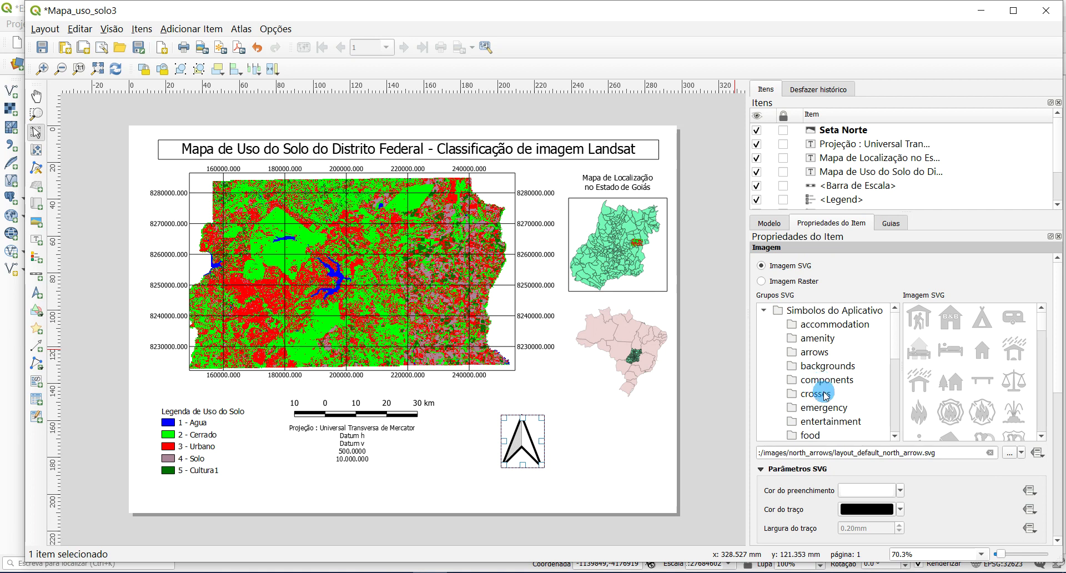
left_click(824, 355)
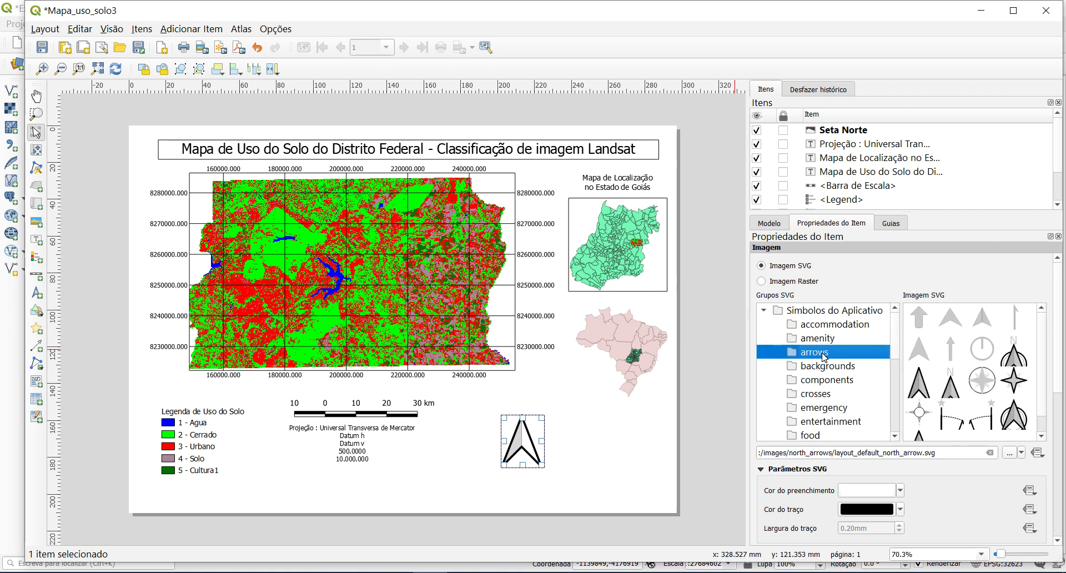
left_click(951, 383)
left_click(1014, 416)
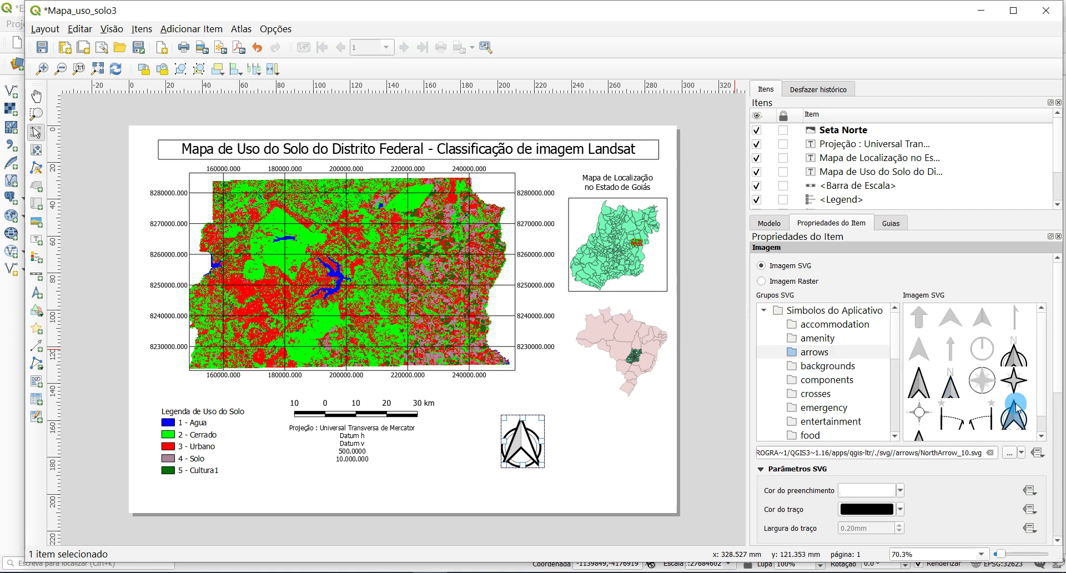
Step: Try other north arrow symbols from the arrows group and set the SVG image to NorthArrow_04.svg
left_click(1014, 381)
left_click(1014, 355)
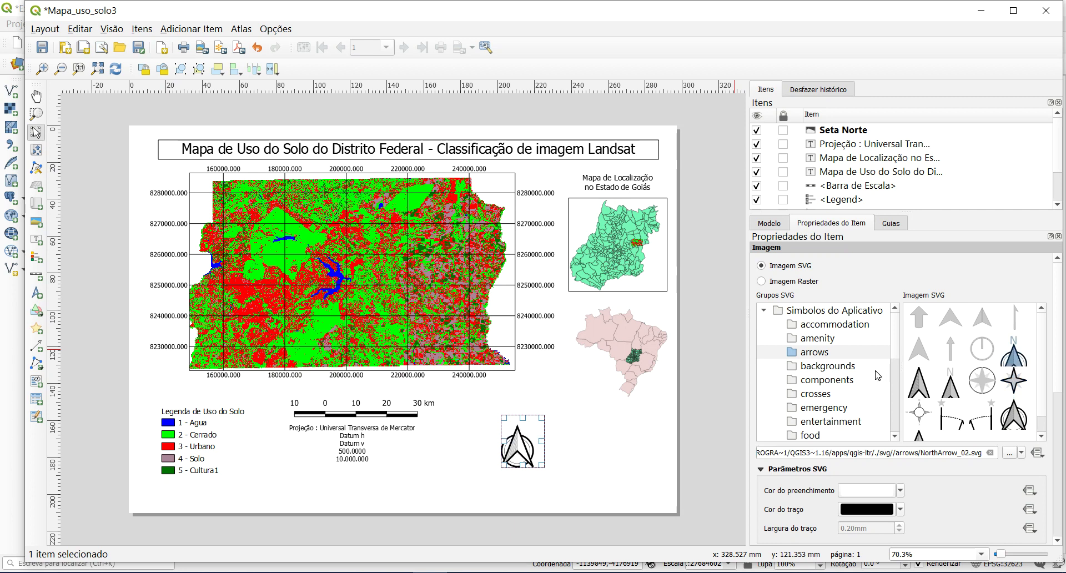
left_click(919, 412)
left_click(919, 382)
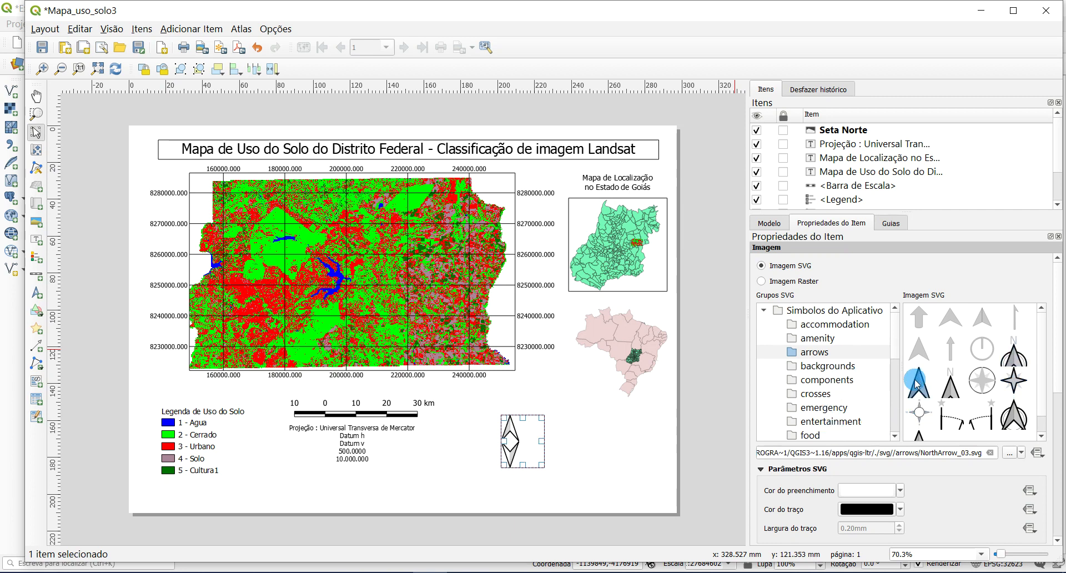
left_click(950, 383)
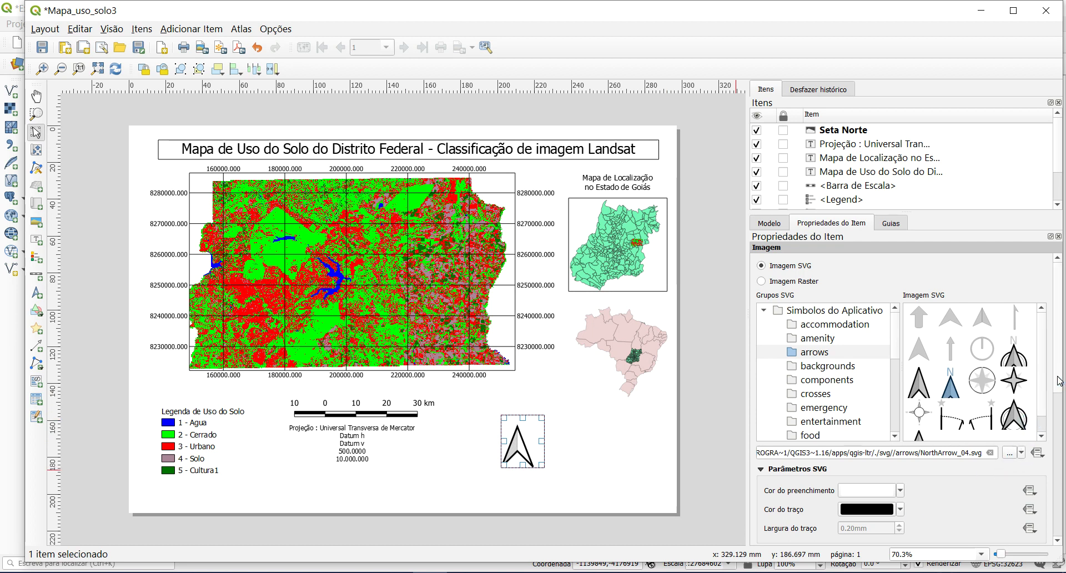
scroll(1060, 381, "down", 4)
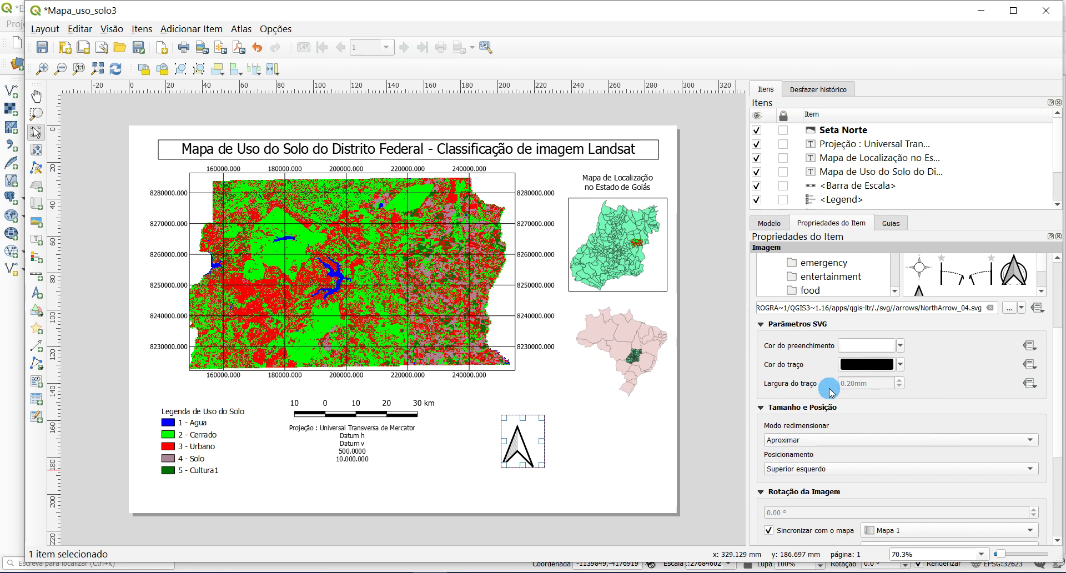
scroll(870, 389, "up", 4)
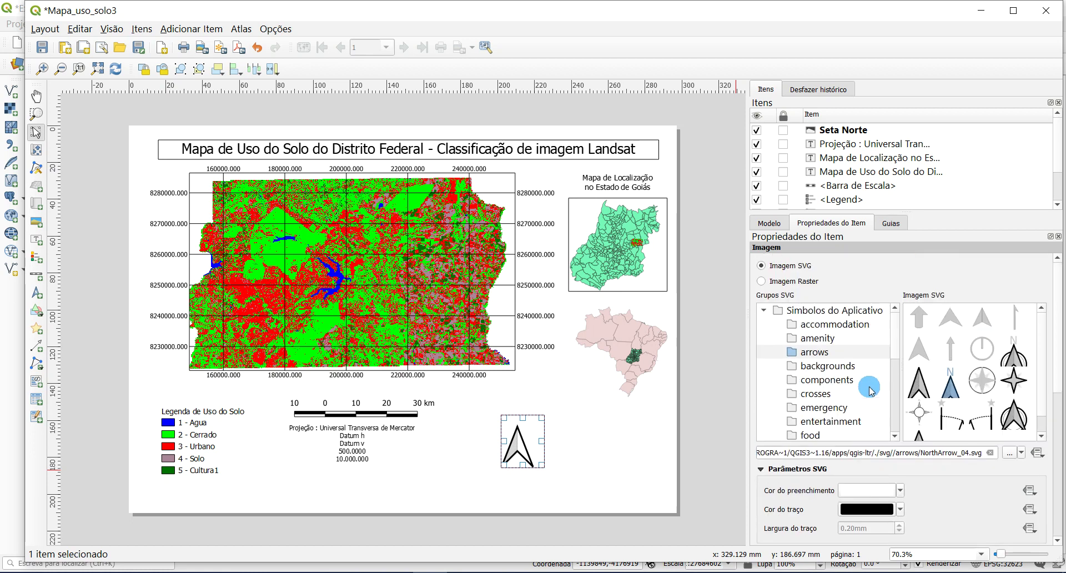
left_click(762, 281)
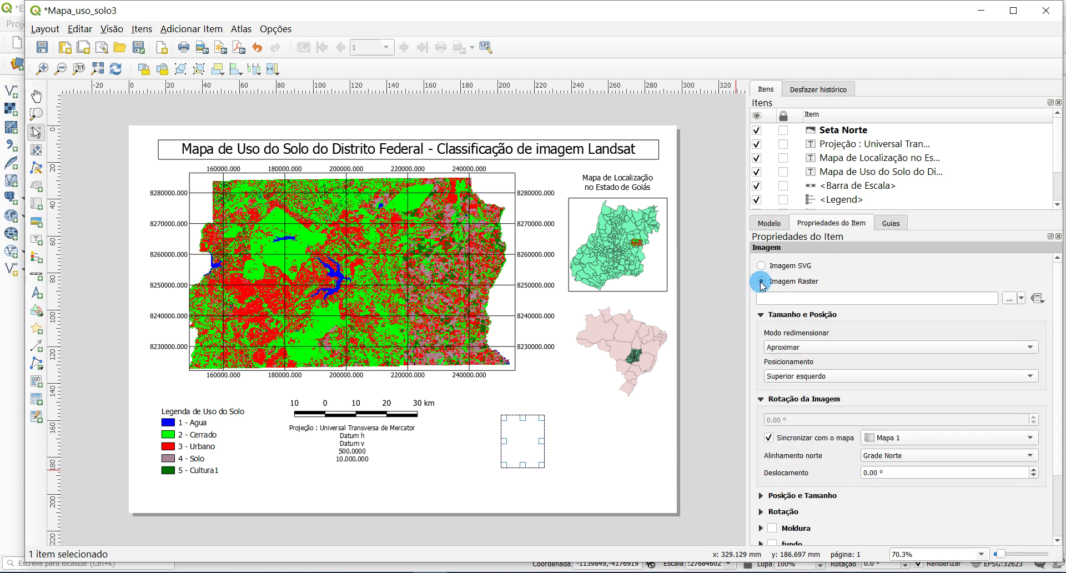
left_click(761, 266)
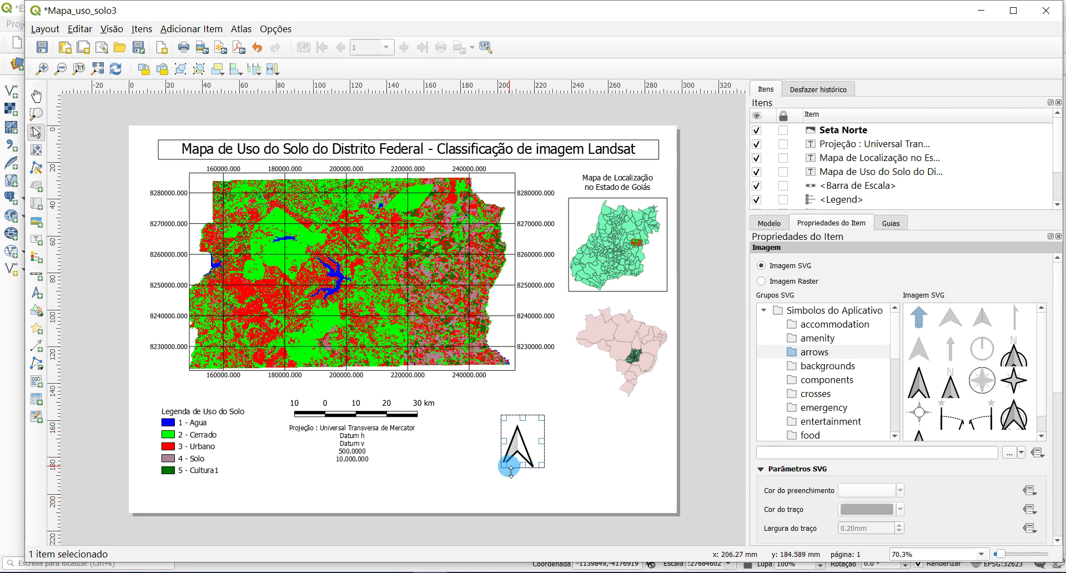
Step: Shrink the north arrow and place it just below the land-use map's lower-right corner
left_click_drag(507, 470, 555, 386)
left_click(537, 440)
left_click(598, 395)
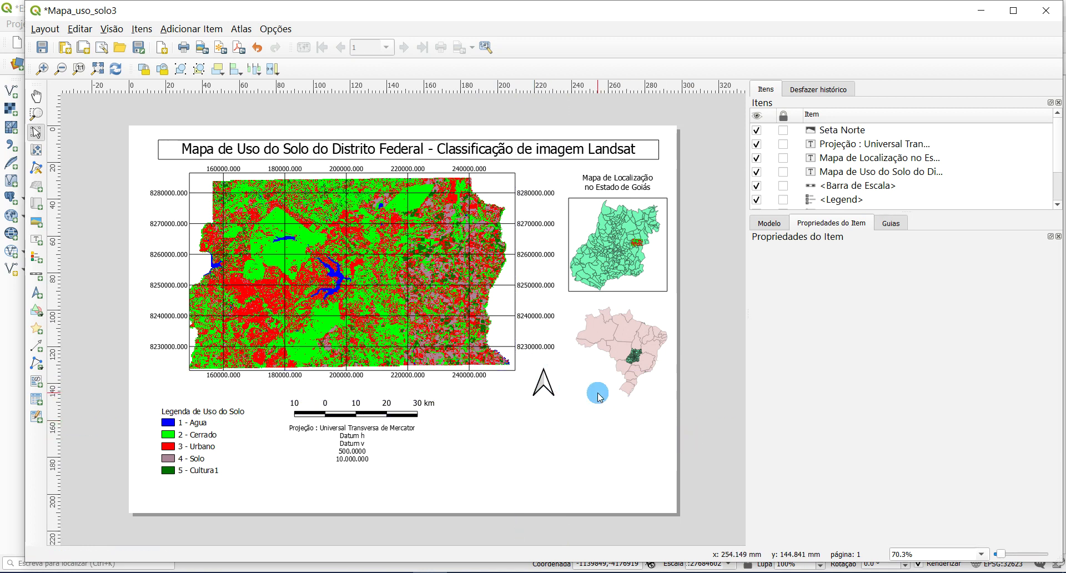
Step: Add an image in the empty area below the land-use map and load the raster file inpe_logo.png from the Print folder
left_click(194, 29)
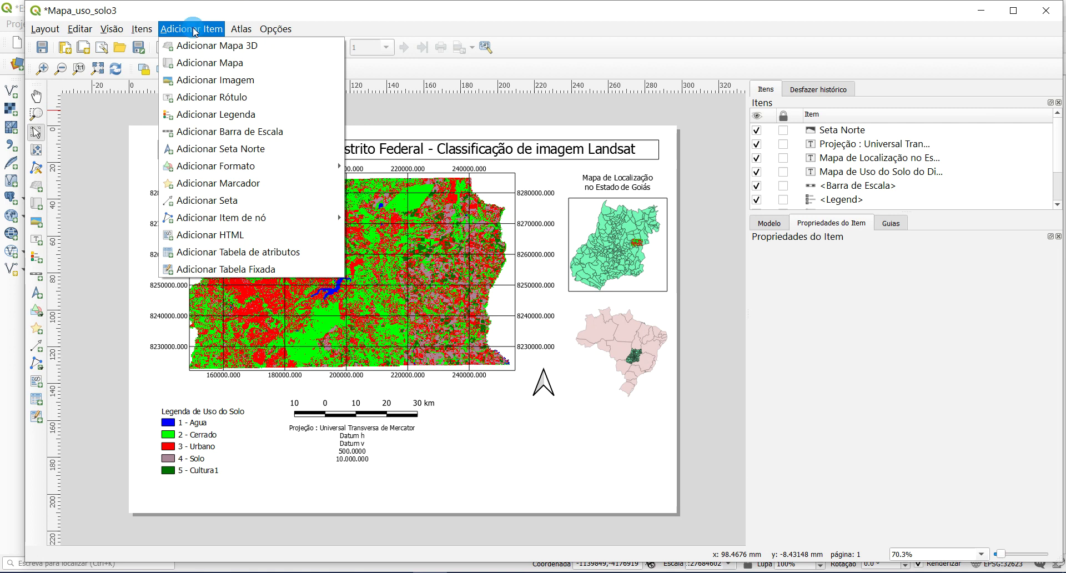
left_click(237, 81)
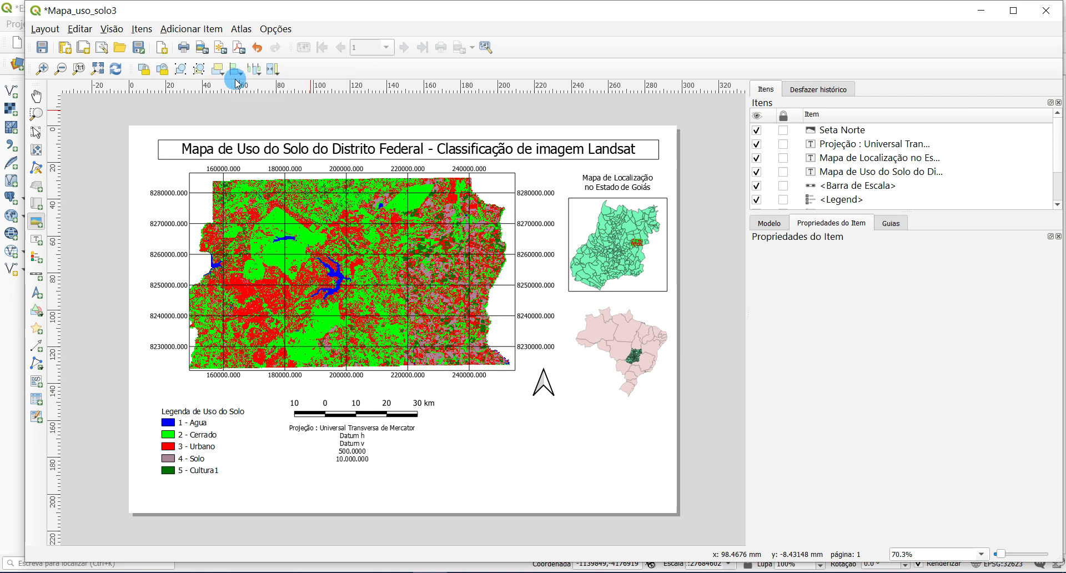
left_click_drag(463, 424, 550, 494)
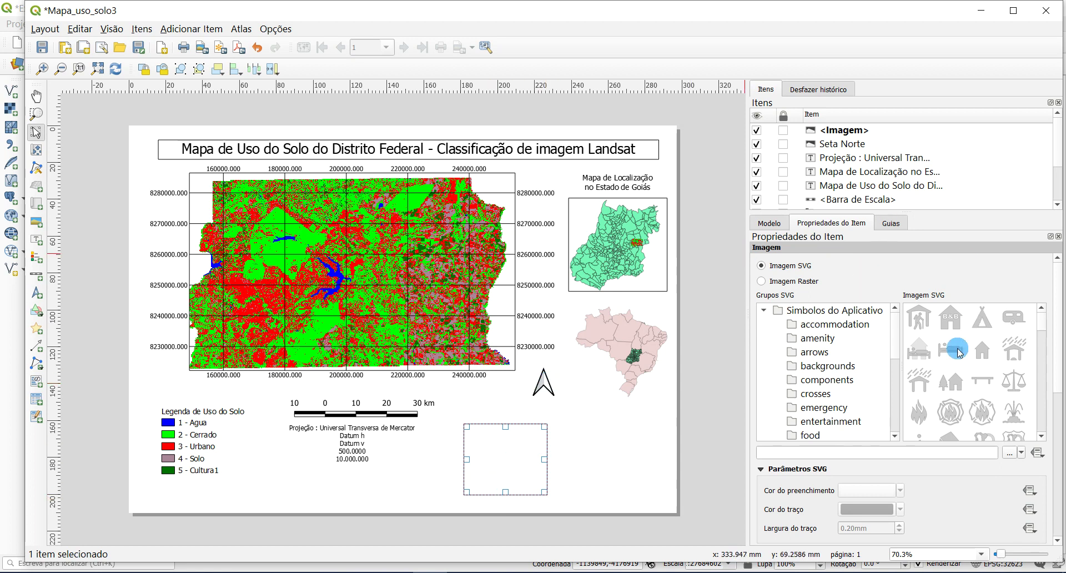
left_click(782, 282)
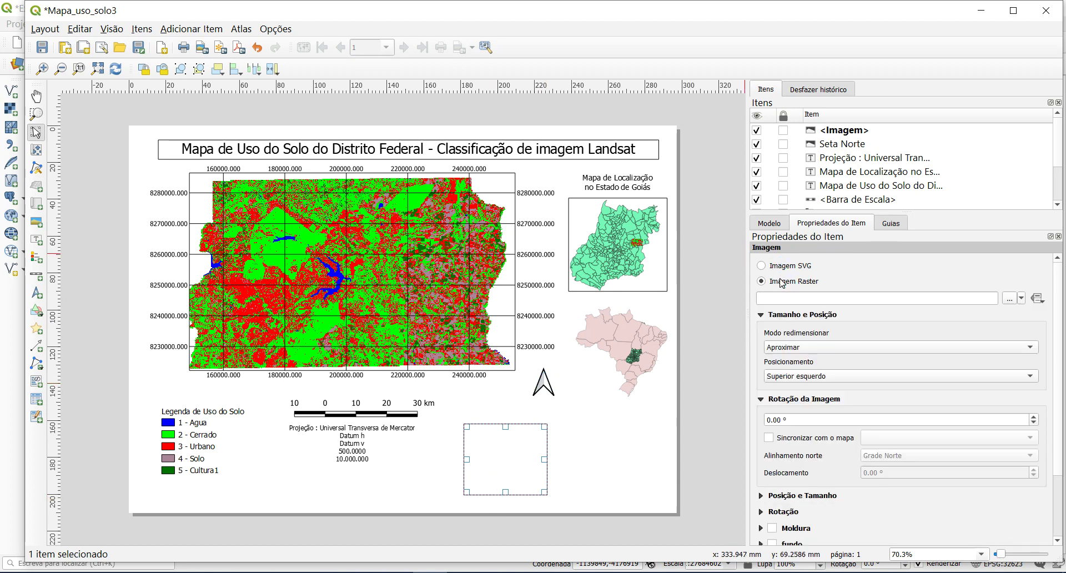
left_click(779, 272)
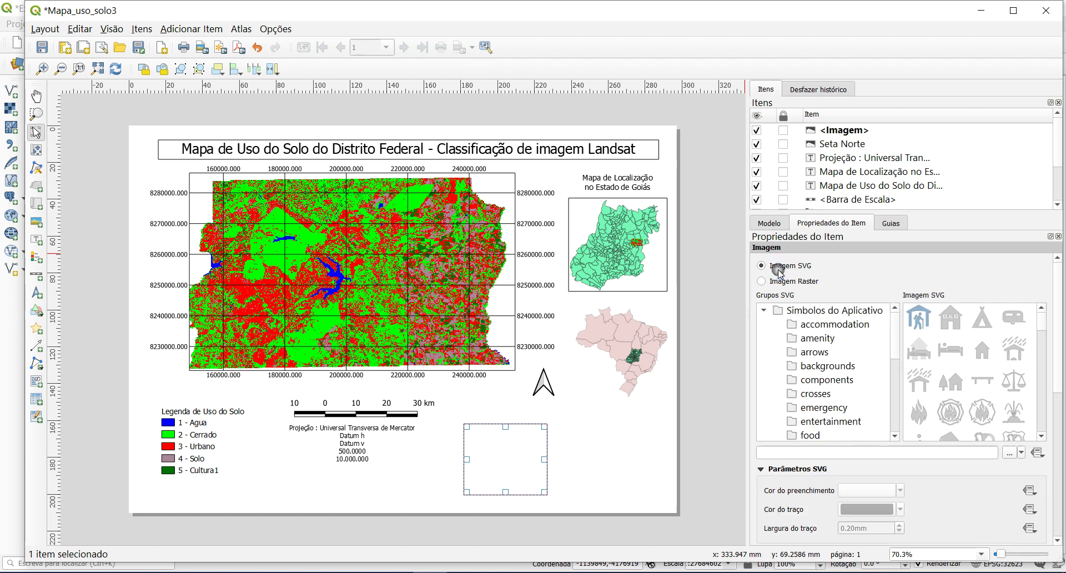
left_click(807, 281)
left_click(1008, 297)
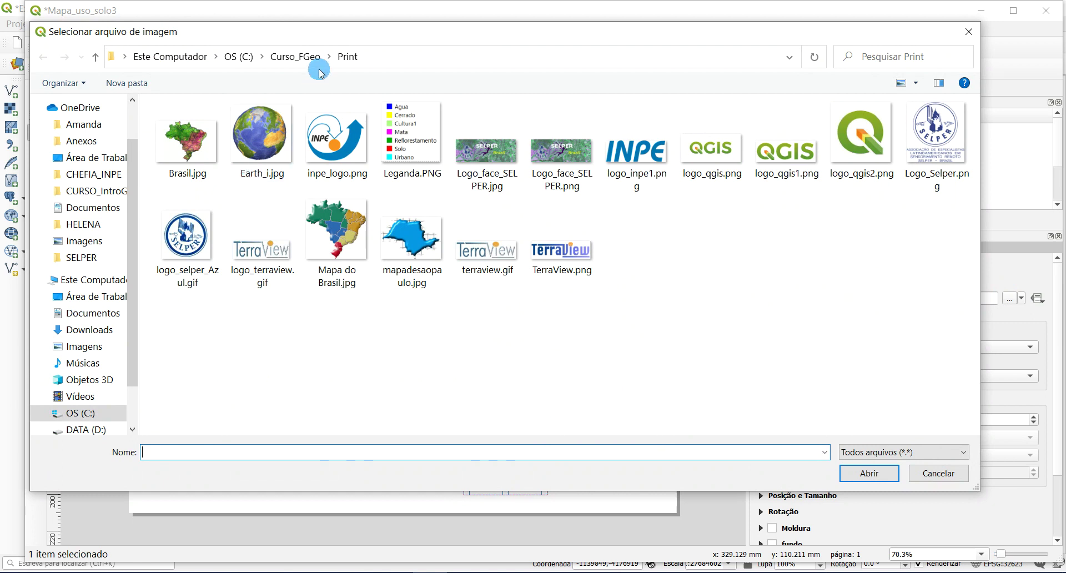
left_click(336, 140)
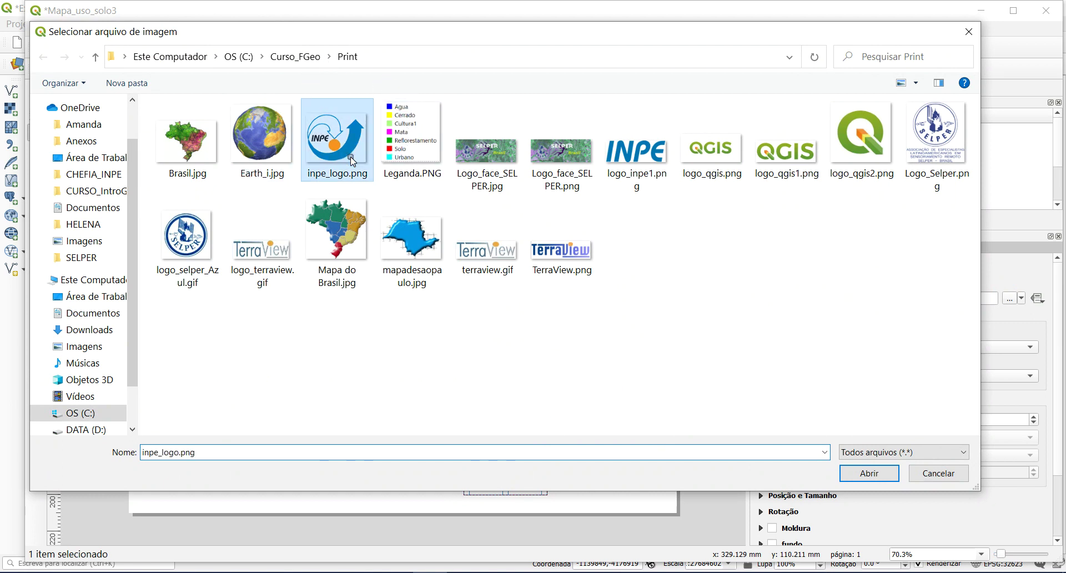
left_click(866, 473)
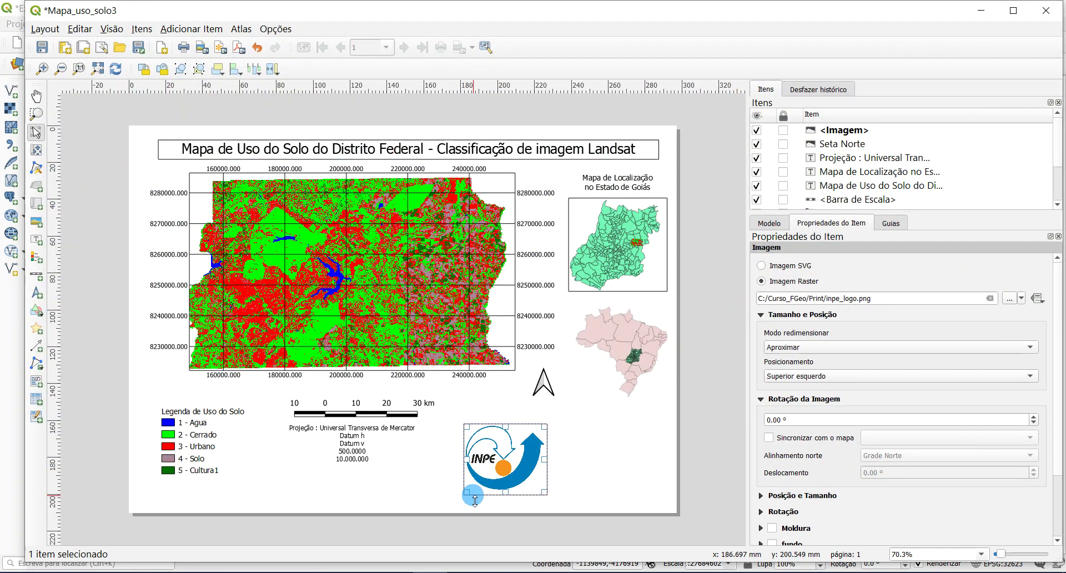
Step: Shrink the INPE logo and place it just below the Brazil location map
left_click_drag(468, 498, 629, 443)
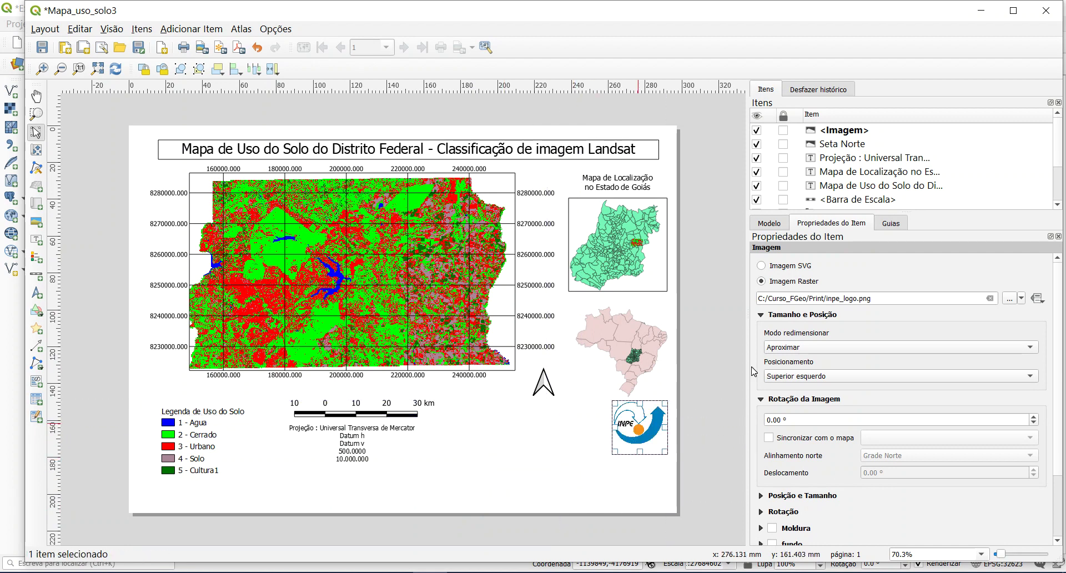
left_click(1009, 299)
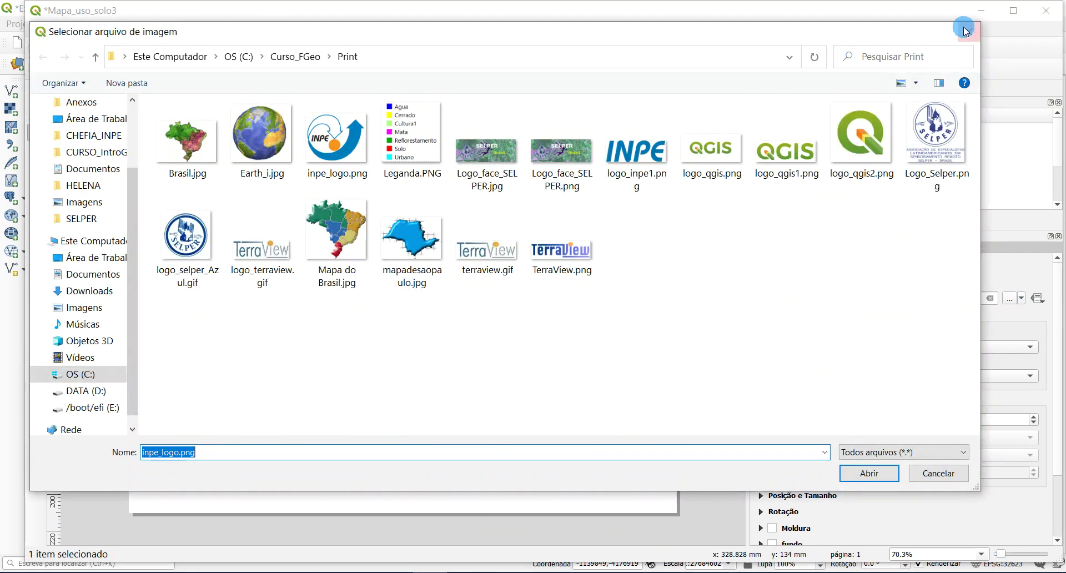
left_click(966, 28)
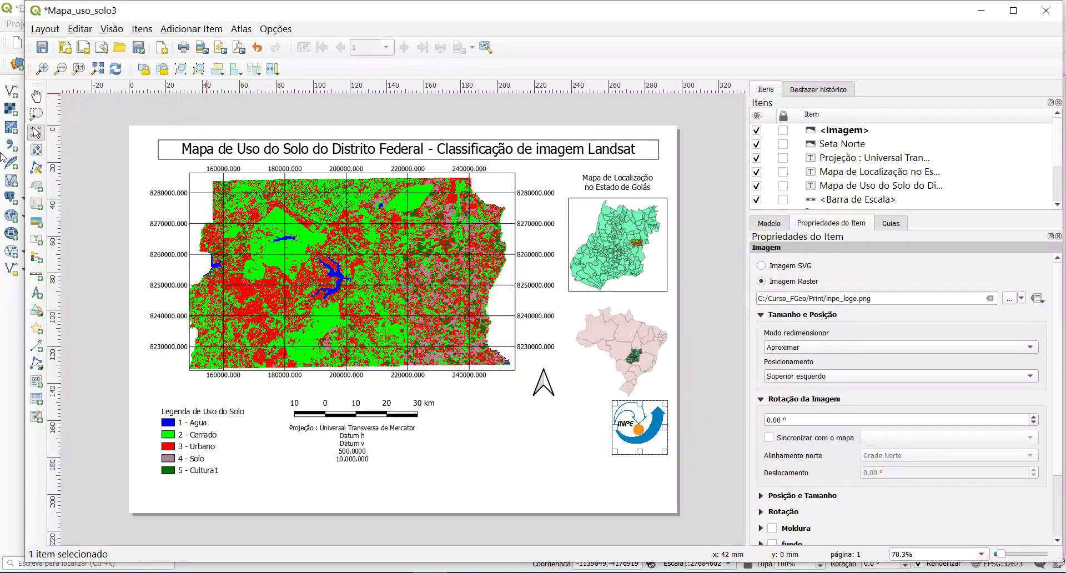
Step: Add a second image beside the projection label and load the raster file logo_qgis1.png from the Print folder
left_click(36, 221)
left_click_drag(463, 412, 542, 458)
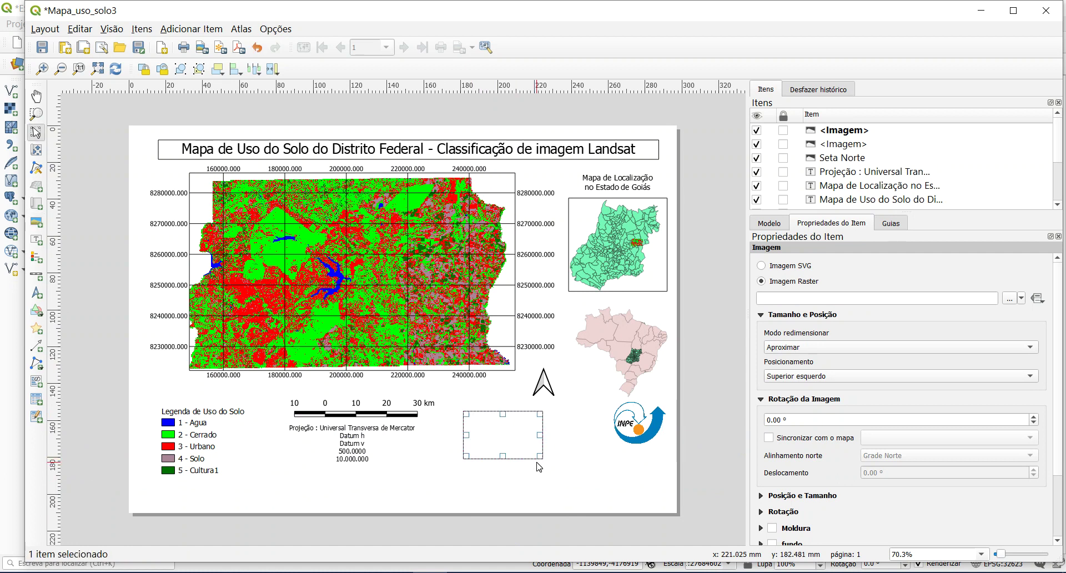
left_click(1007, 300)
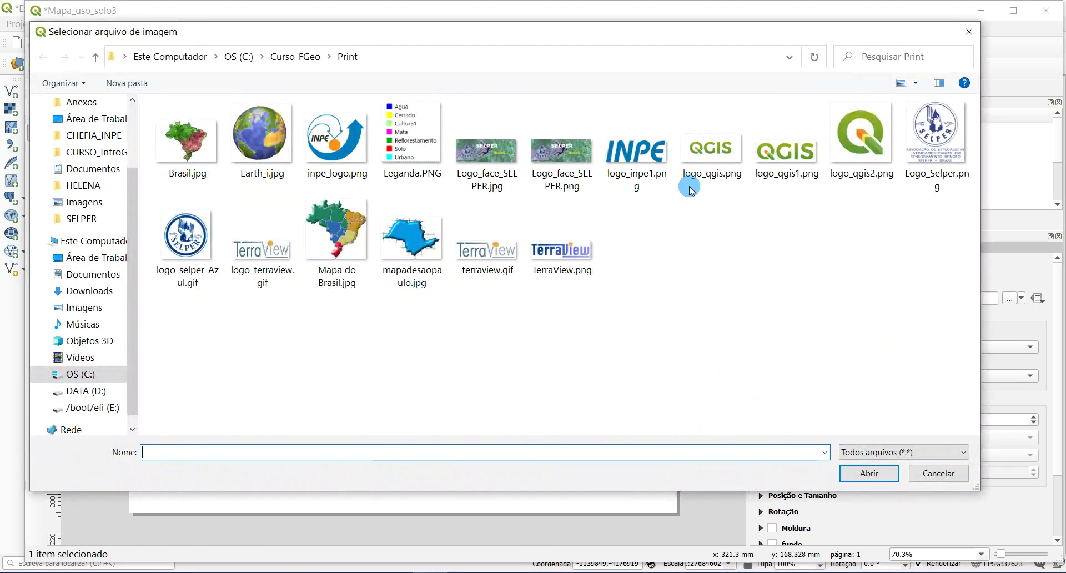
left_click(806, 166)
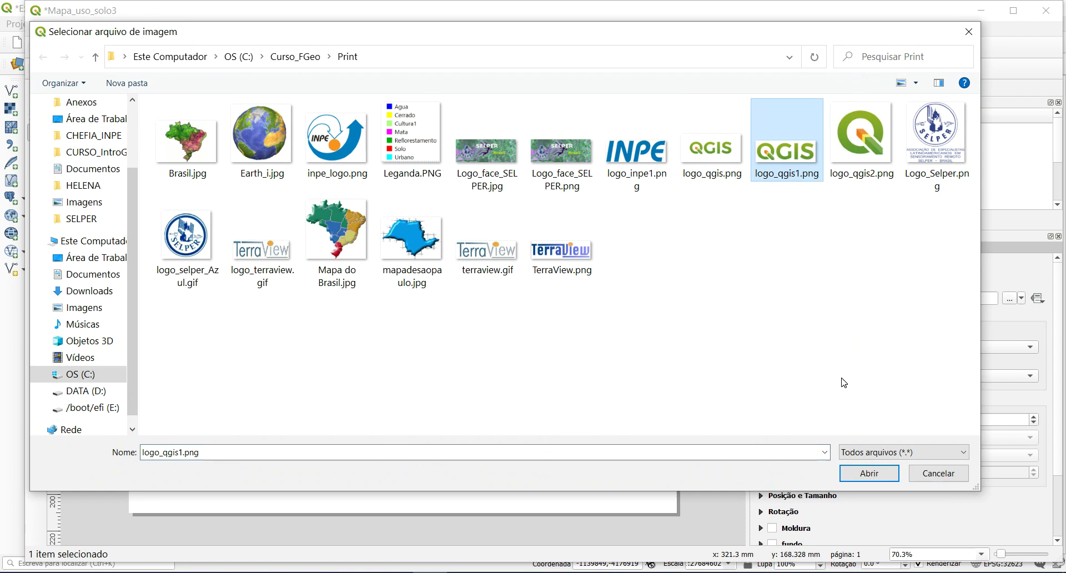
left_click(875, 473)
Step: Shrink the QGIS logo and place it in the page's lower-right corner, below the INPE logo
left_click_drag(507, 470, 647, 495)
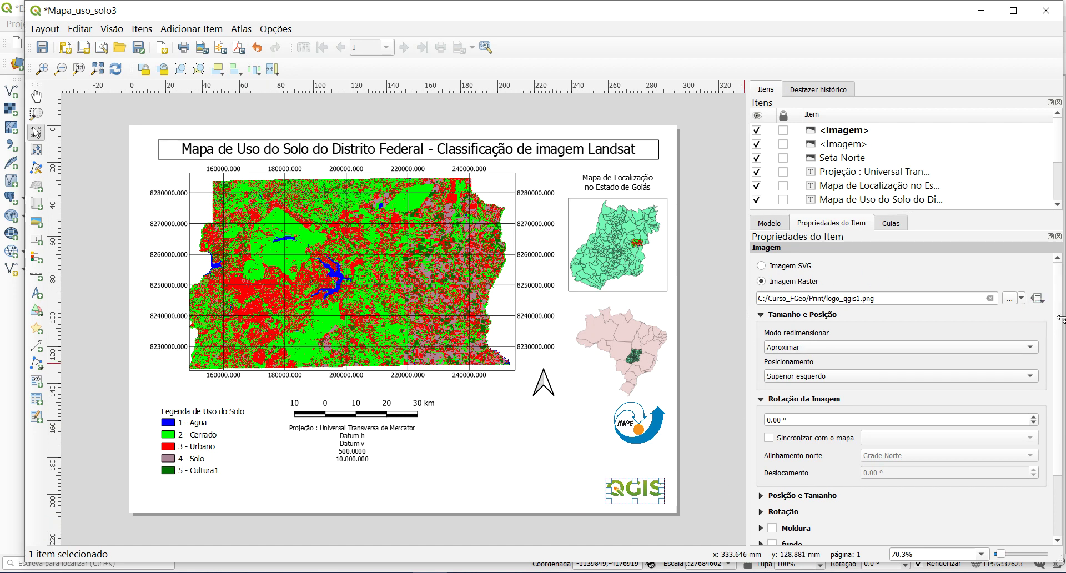
left_click_drag(1059, 318, 1061, 333)
scroll(1058, 333, "down", 3)
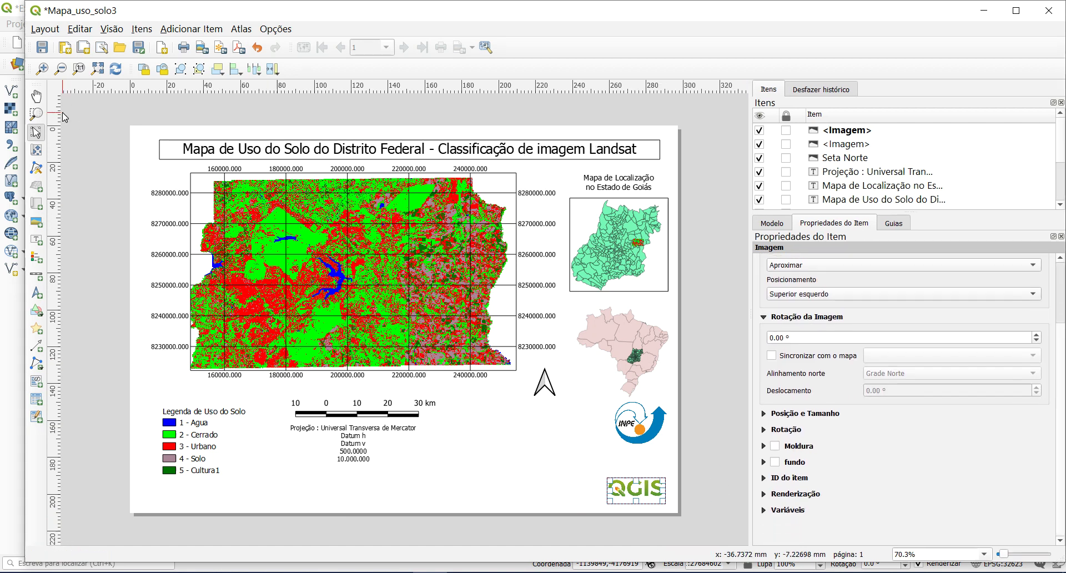
Step: Draw an arrow from the highlighted state on the Brazil map to the lower-left corner of the Goiás map frame
left_click(210, 30)
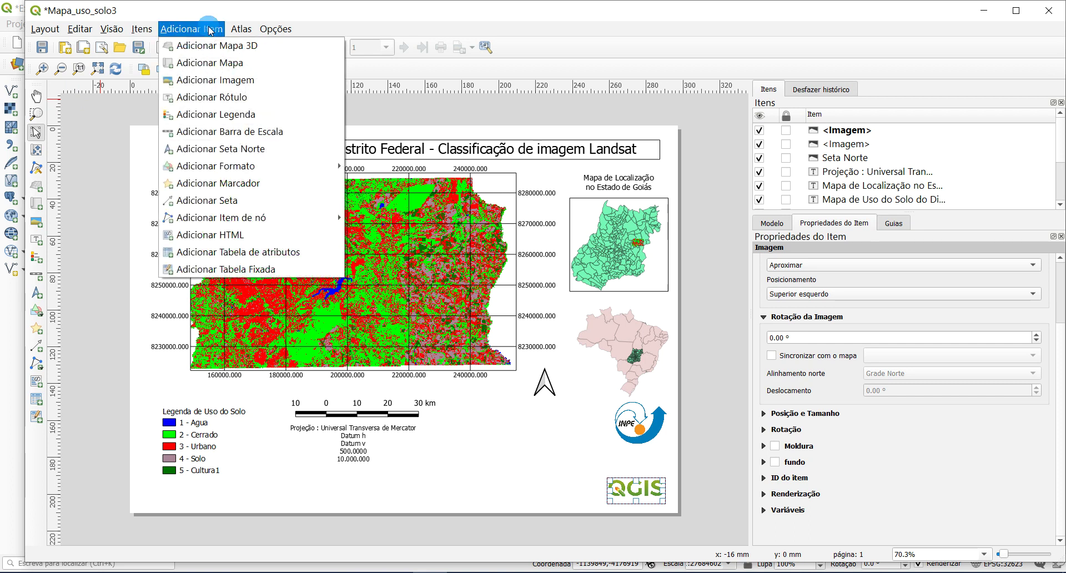
mouse_move(247, 165)
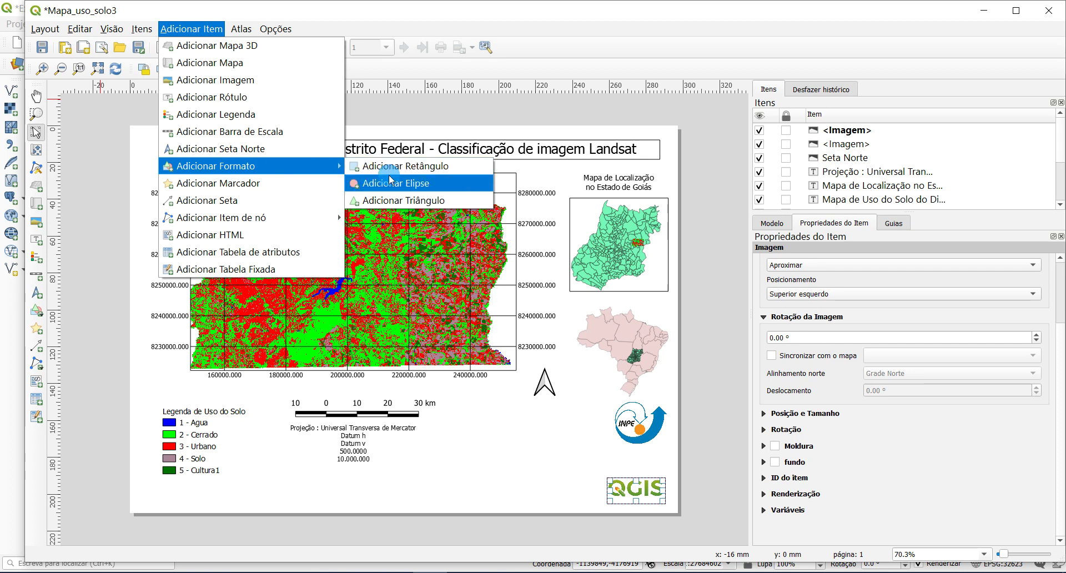
left_click(210, 201)
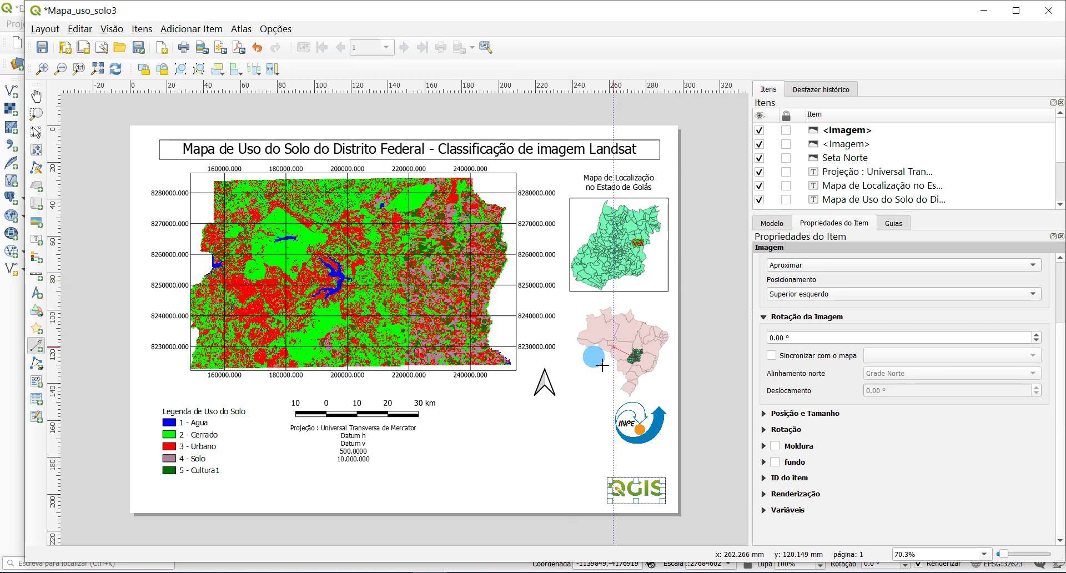
left_click(573, 292)
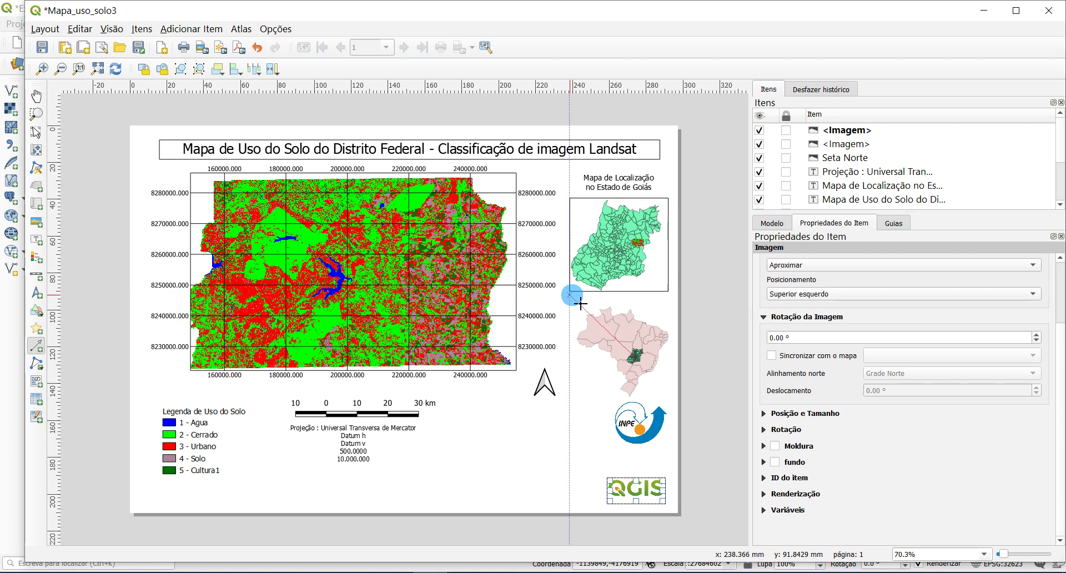
right_click(578, 300)
left_click(553, 324)
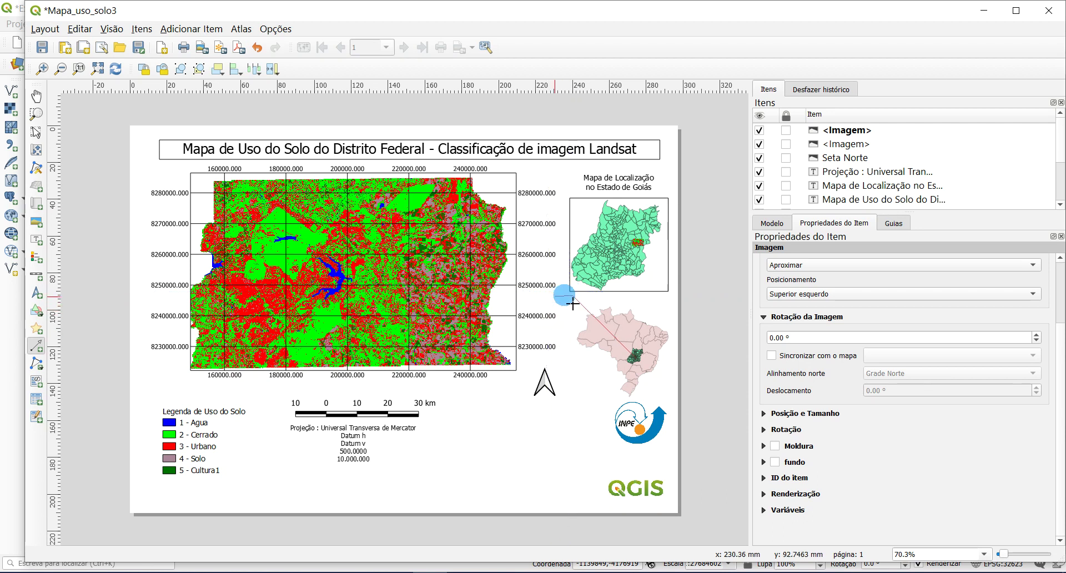
right_click(575, 300)
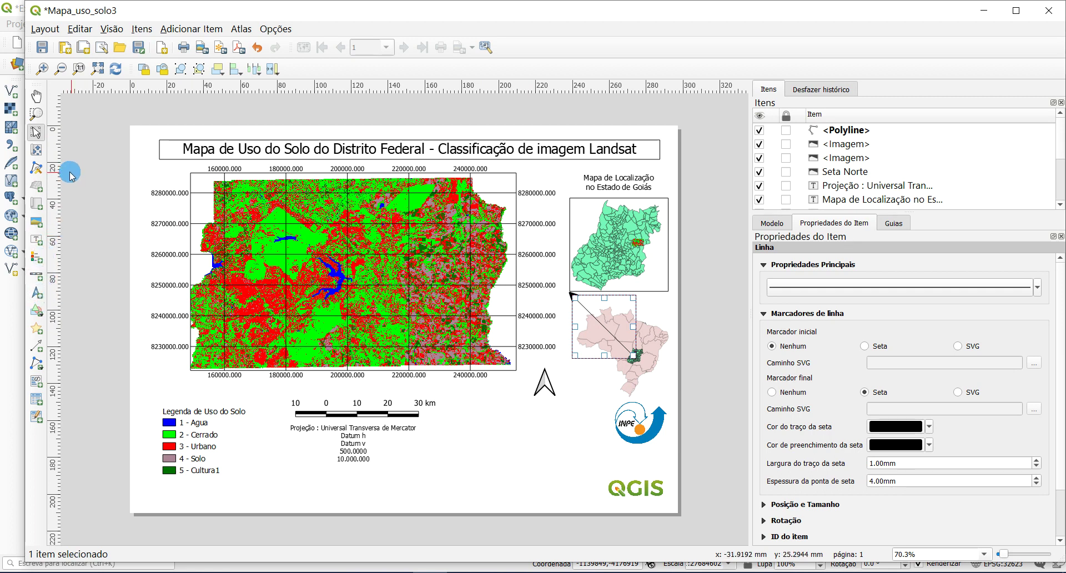
left_click(36, 309)
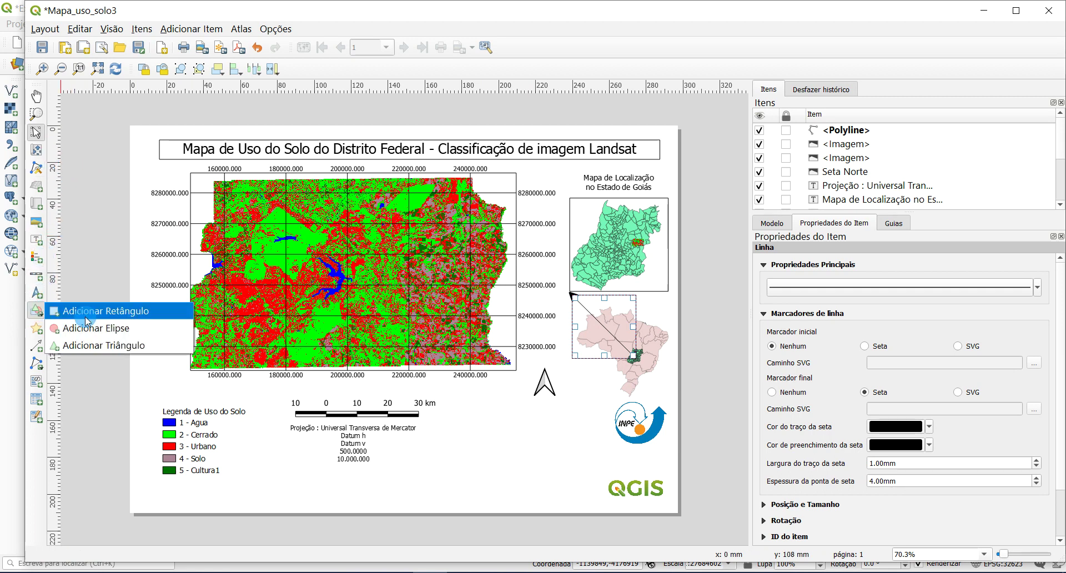
left_click(43, 352)
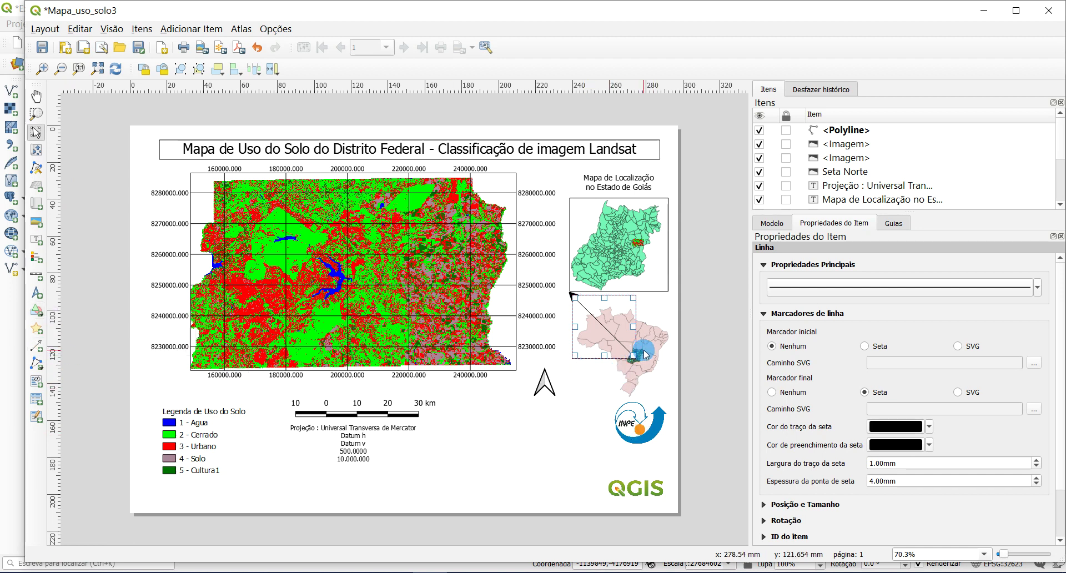
left_click(666, 299)
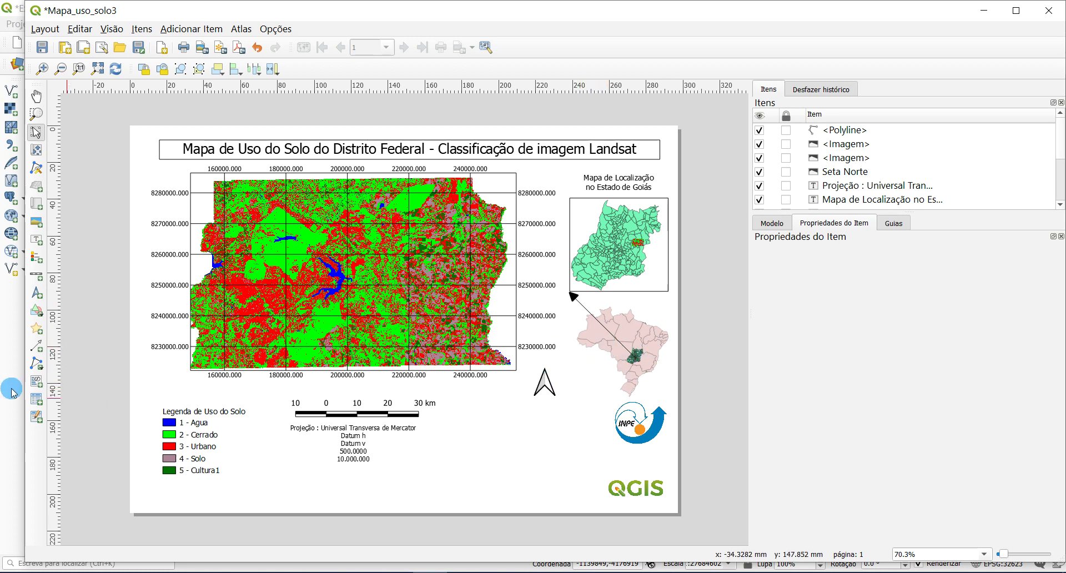
Step: Draw an arrow from the highlighted state on the Brazil map to the lower-right corner of the Goiás map frame
left_click(36, 346)
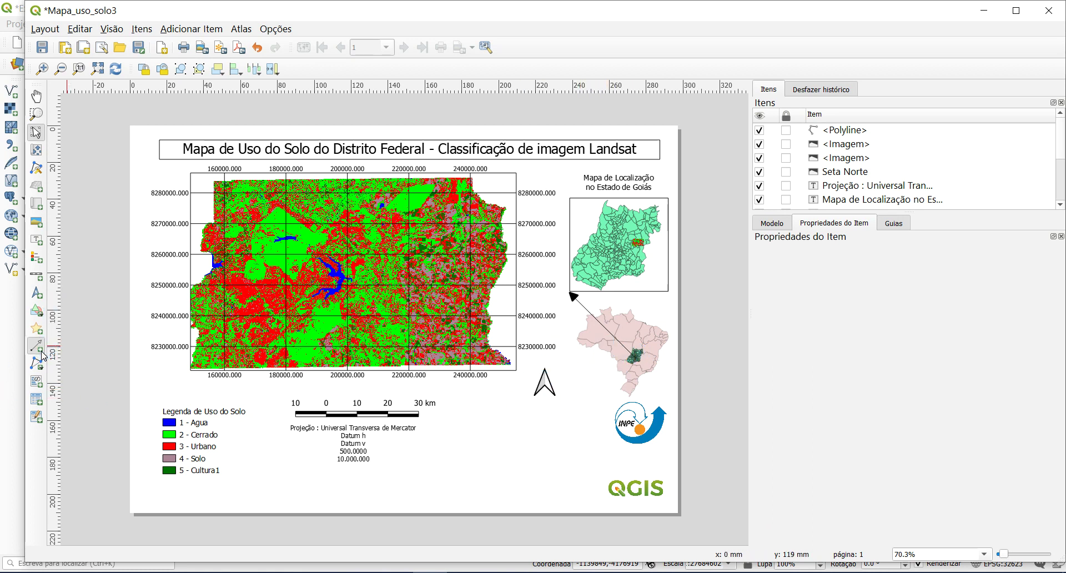
left_click(633, 361)
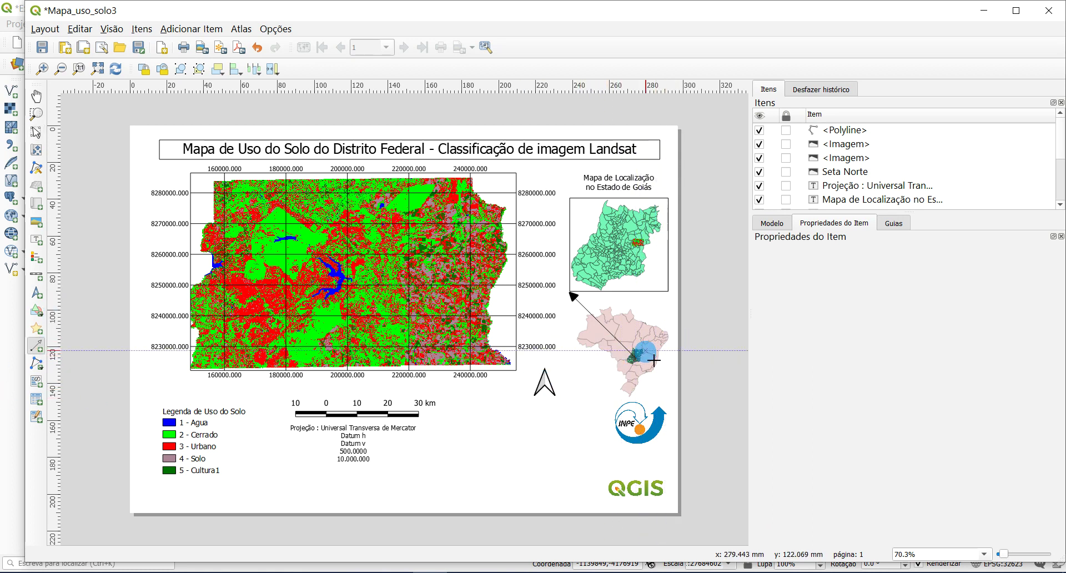
left_click(674, 303)
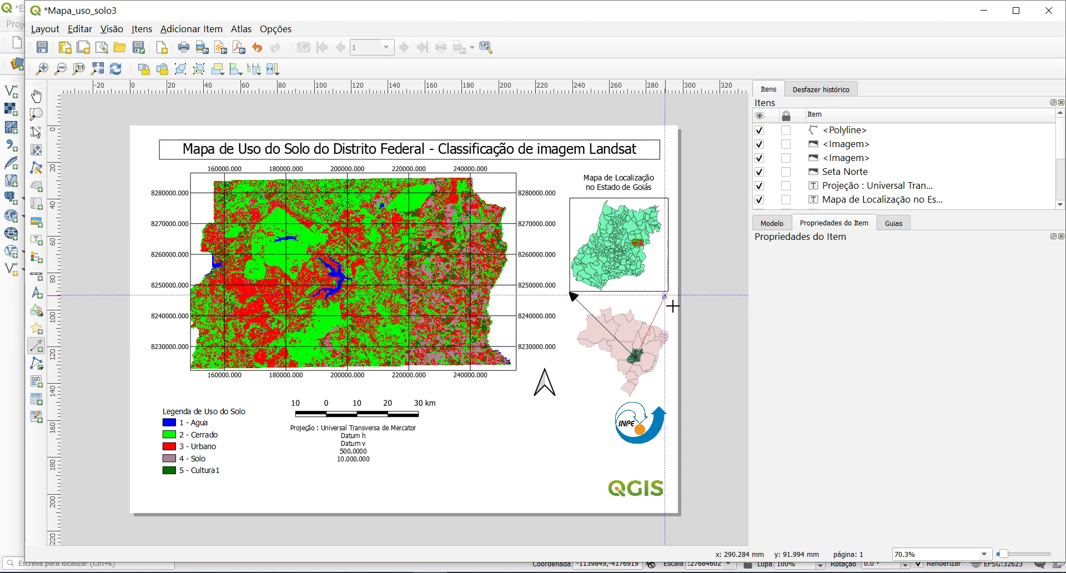
right_click(673, 303)
left_click(561, 385)
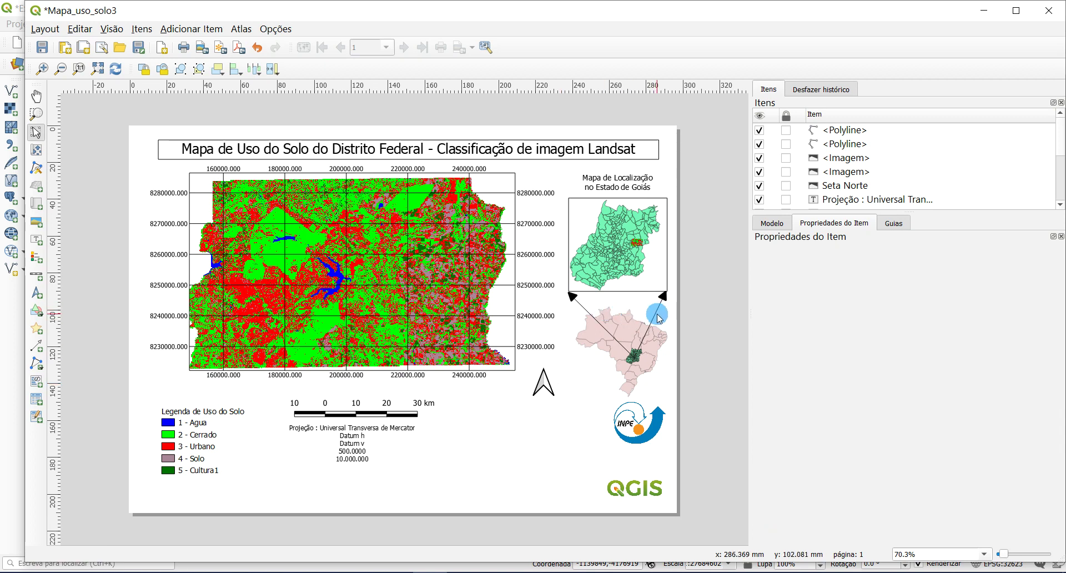
Step: Examine the line style and end-marker properties of the second arrow, then deselect it
left_click(658, 314)
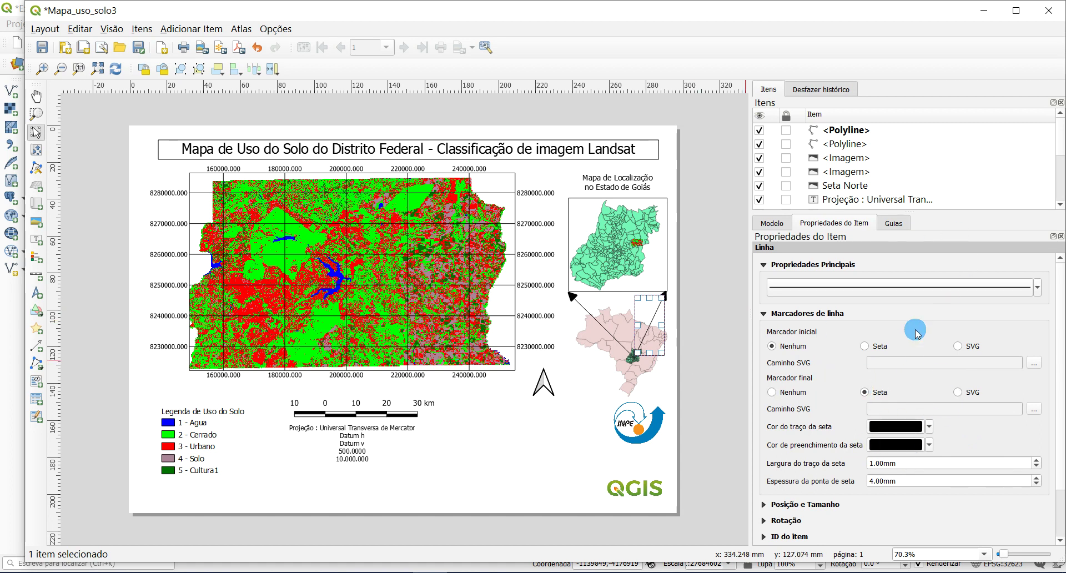
left_click(1038, 289)
left_click(1038, 288)
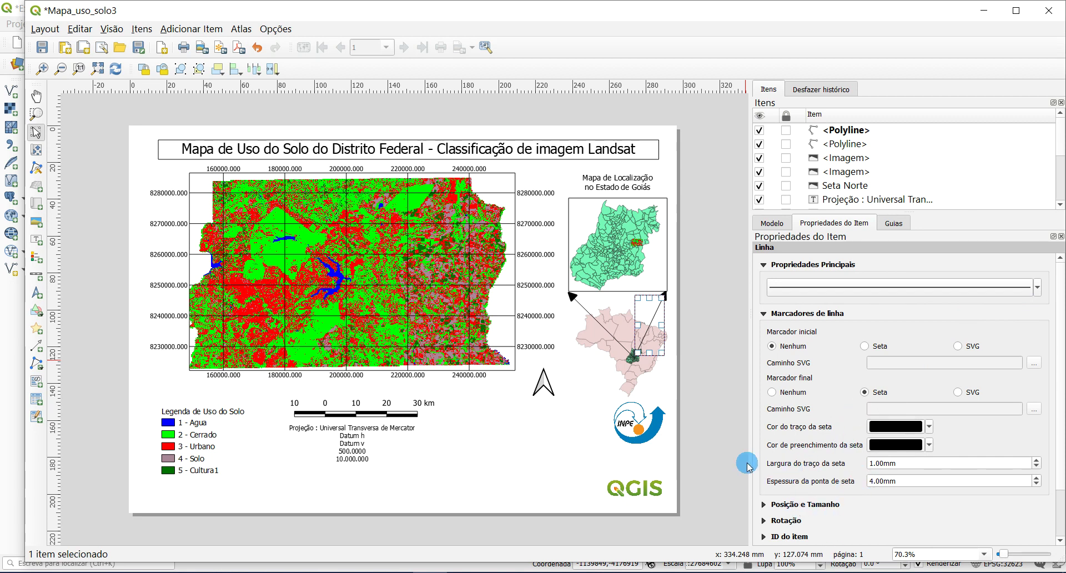
left_click(624, 394)
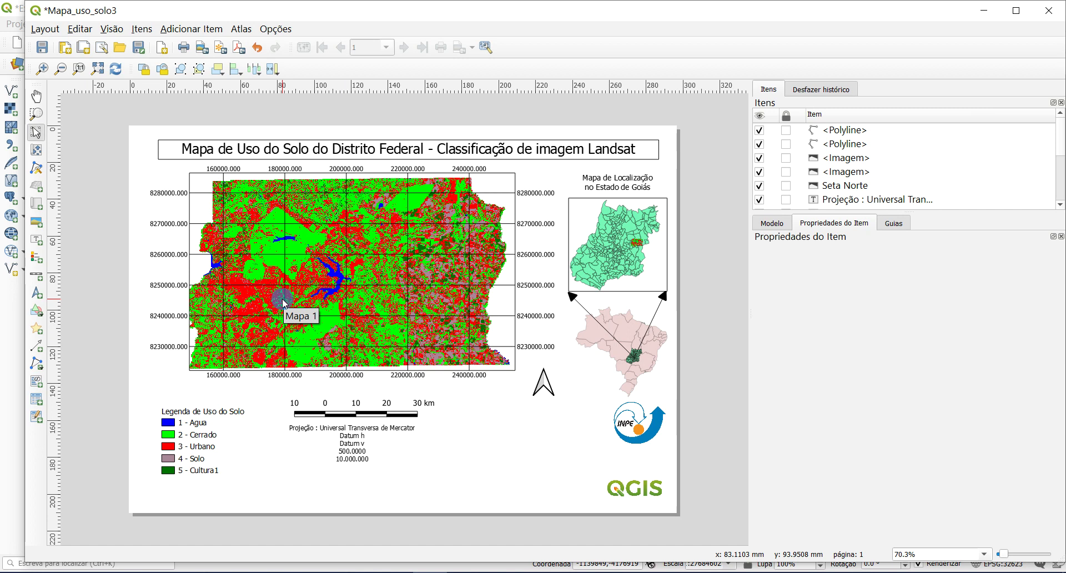
Step: Look at the printer settings for the layout and close them without printing
left_click(185, 48)
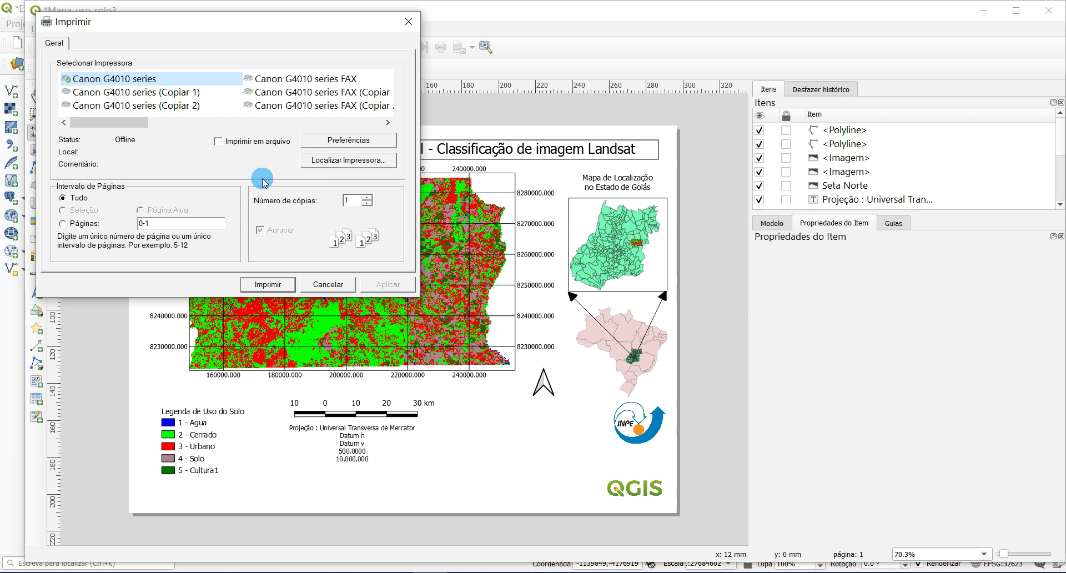
left_click(410, 22)
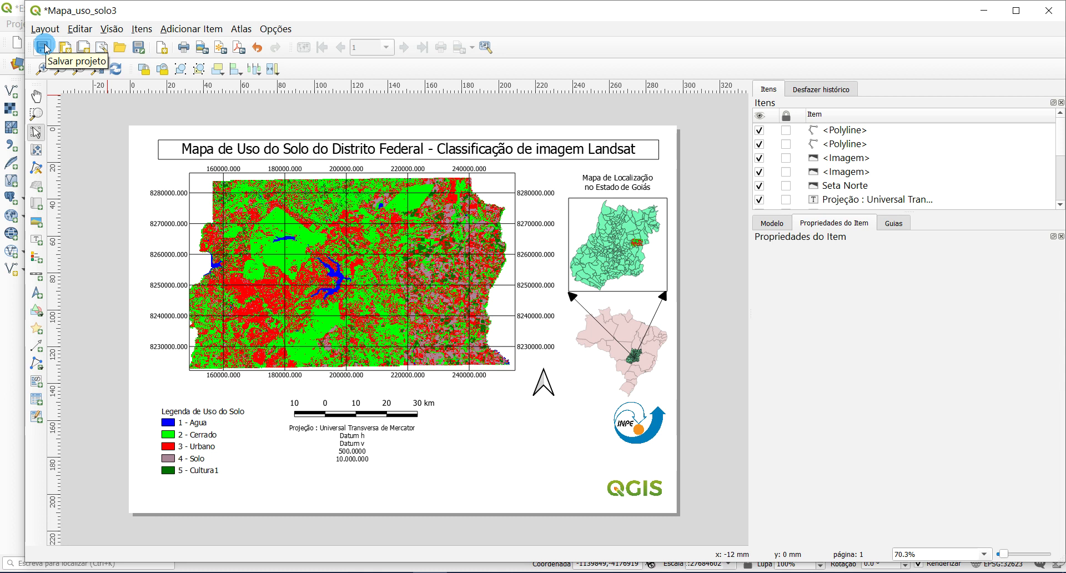
Step: Save the project and check the layouts stored in it through the layout manager
left_click(43, 48)
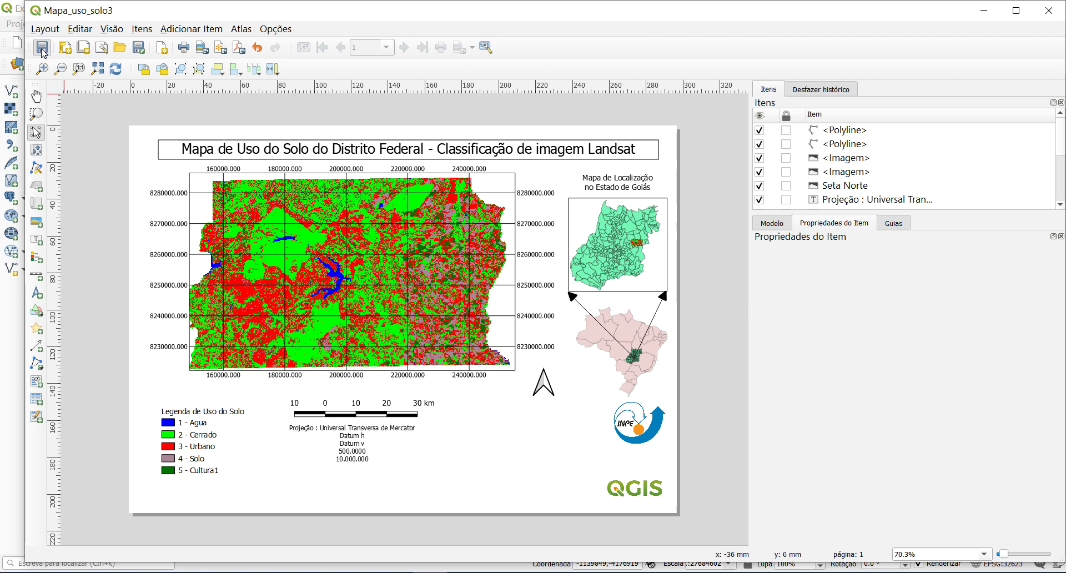
left_click(43, 50)
left_click(13, 345)
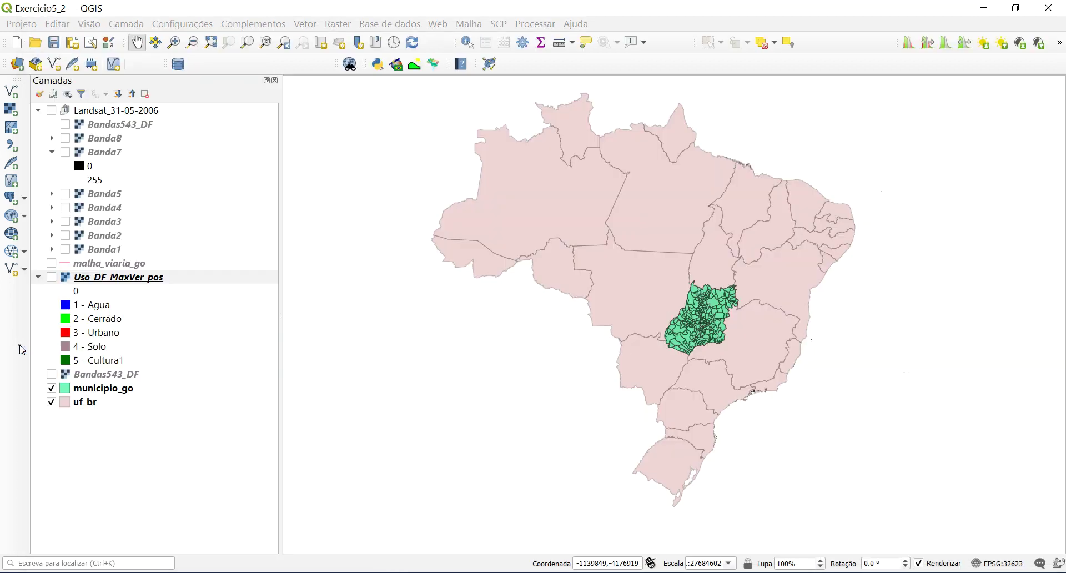
left_click(22, 24)
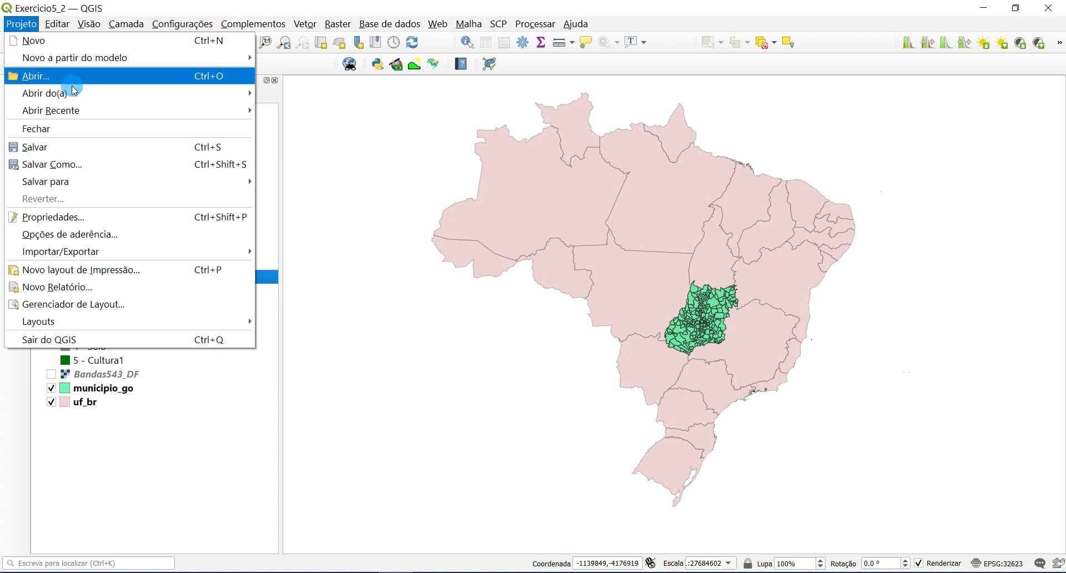
left_click(109, 303)
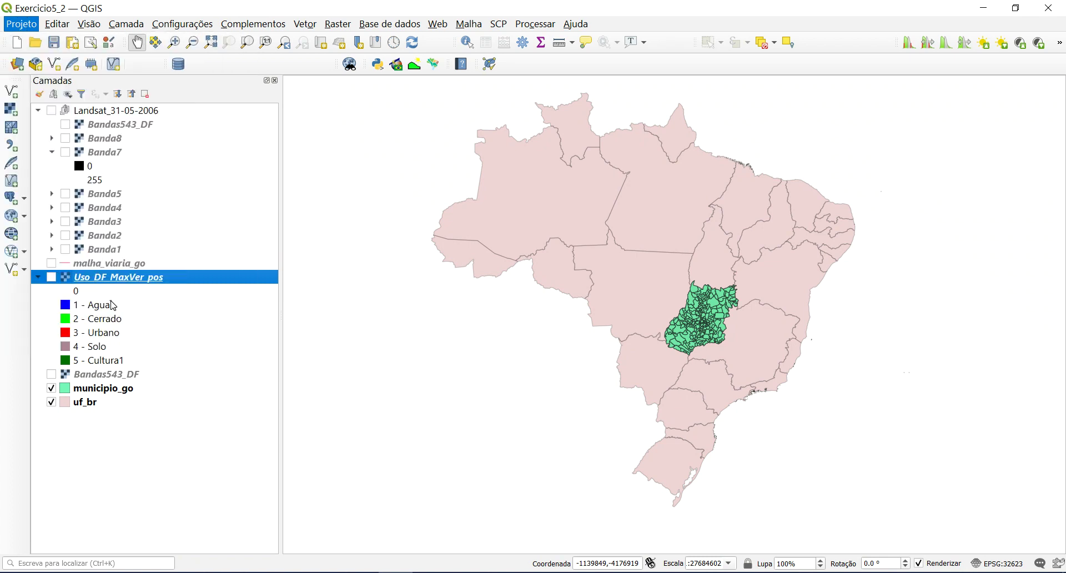
left_click(453, 354)
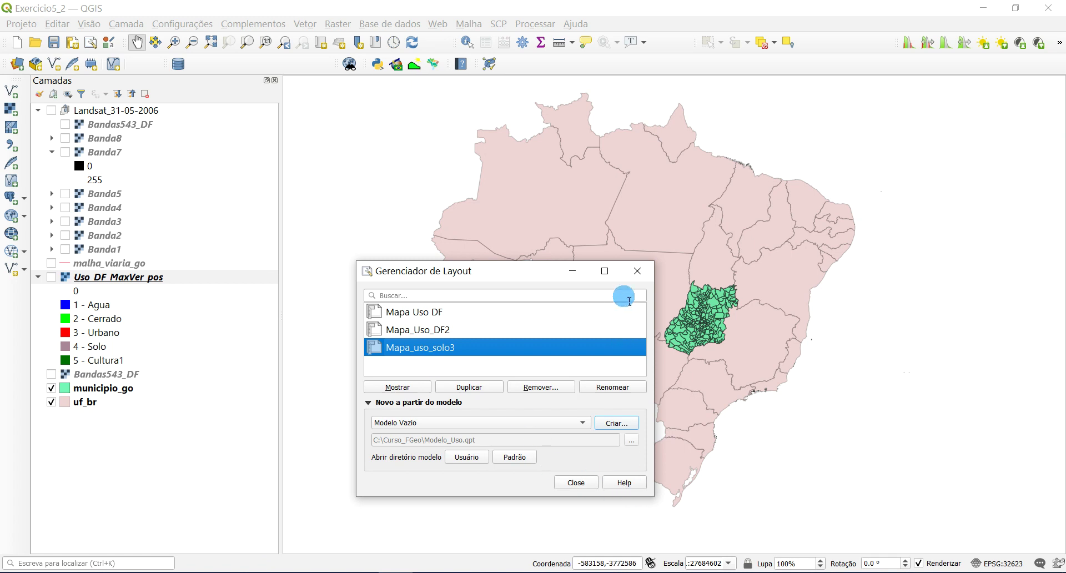
left_click(637, 271)
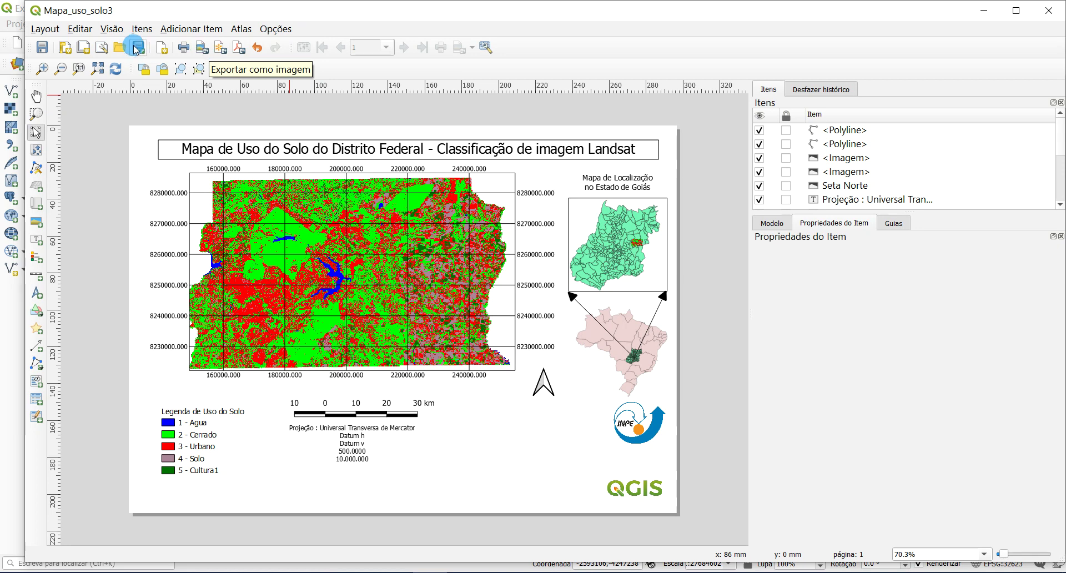
Step: Review the file formats offered for exporting the layout as an image, and cancel without exporting
left_click(40, 29)
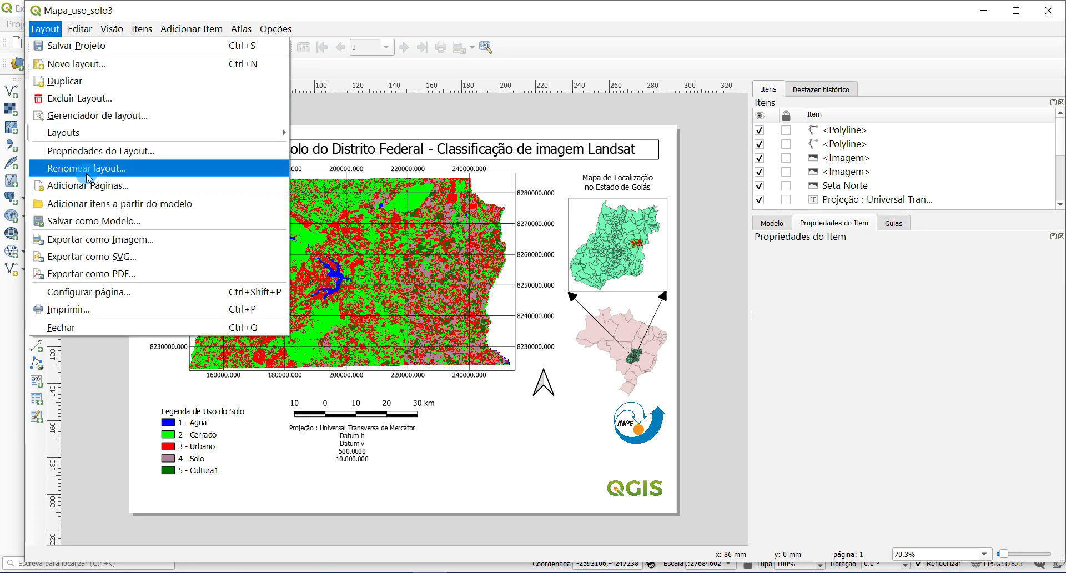
left_click(128, 240)
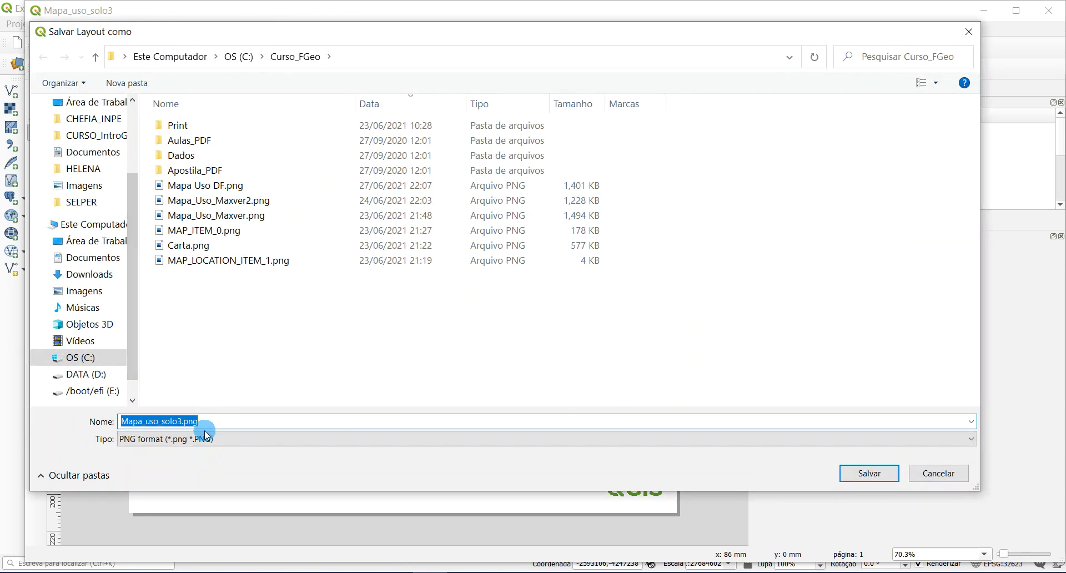
left_click(215, 438)
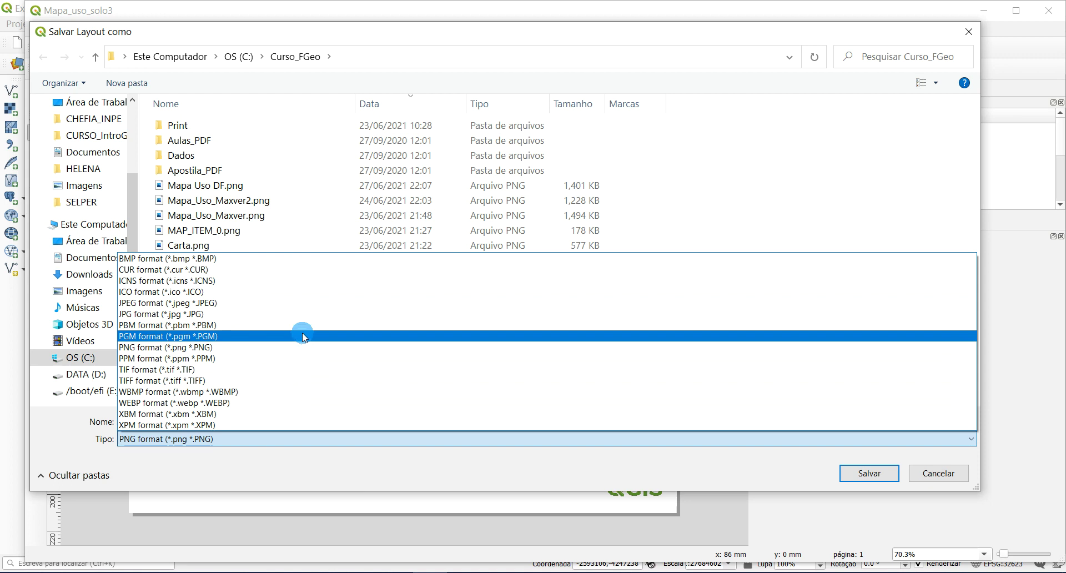
left_click(340, 96)
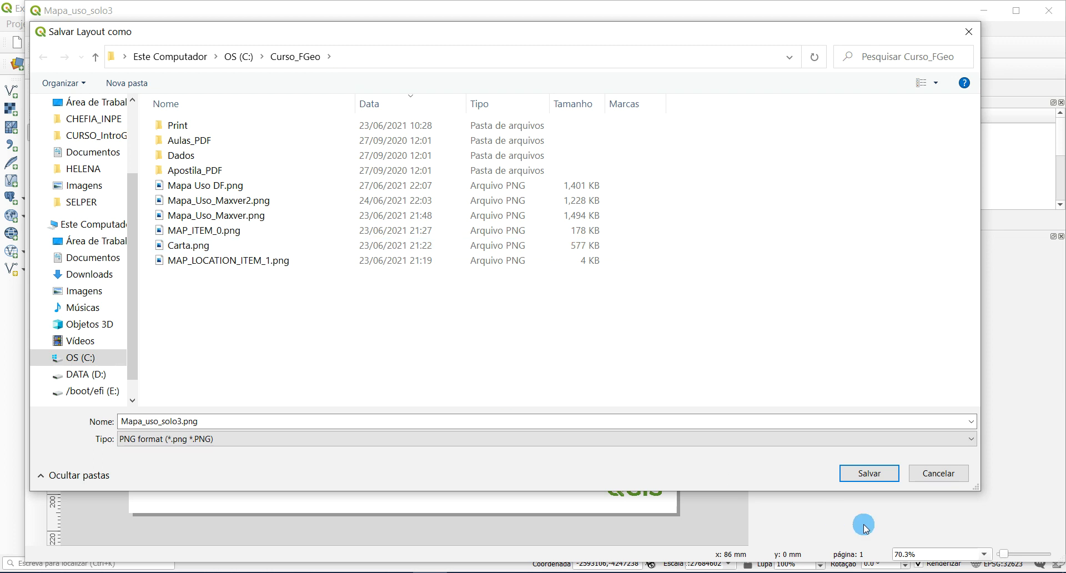
left_click(926, 476)
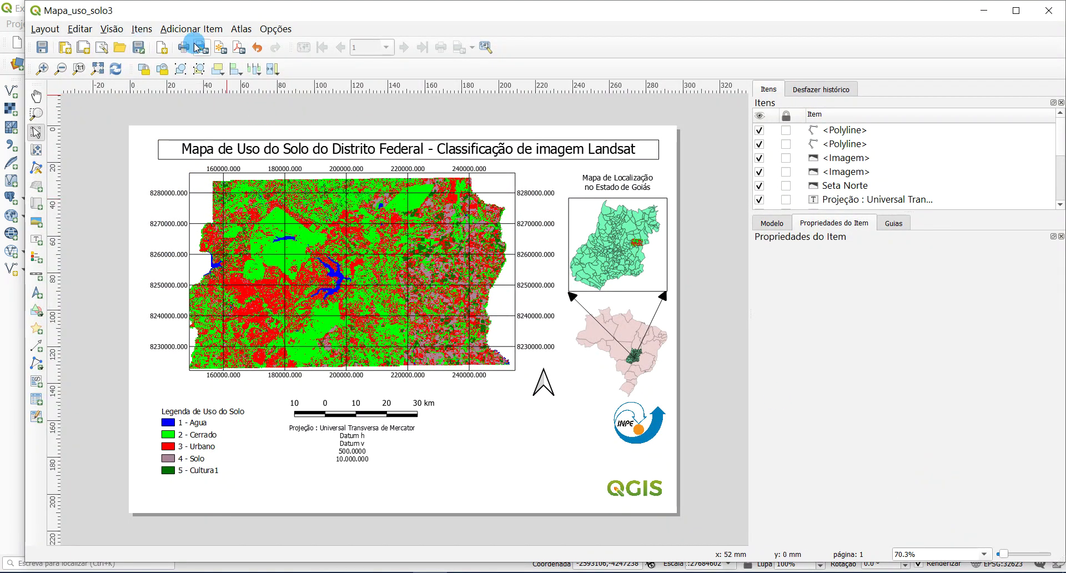
Step: Export the layout as Mapa_uso_solo3.pdf in the Curso_FGeo folder, keeping the default PDF export options
left_click(240, 50)
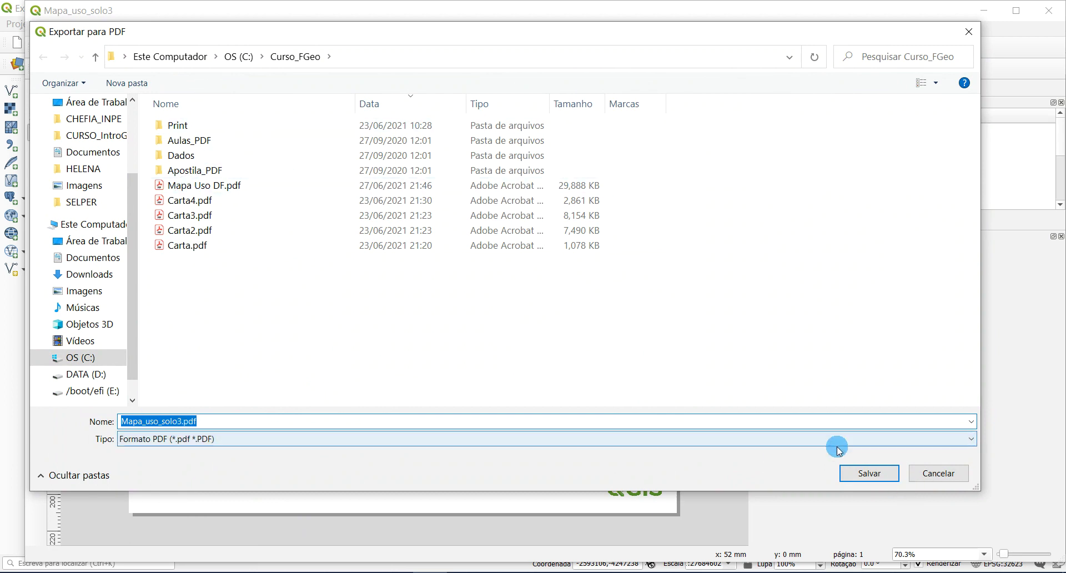
left_click(864, 476)
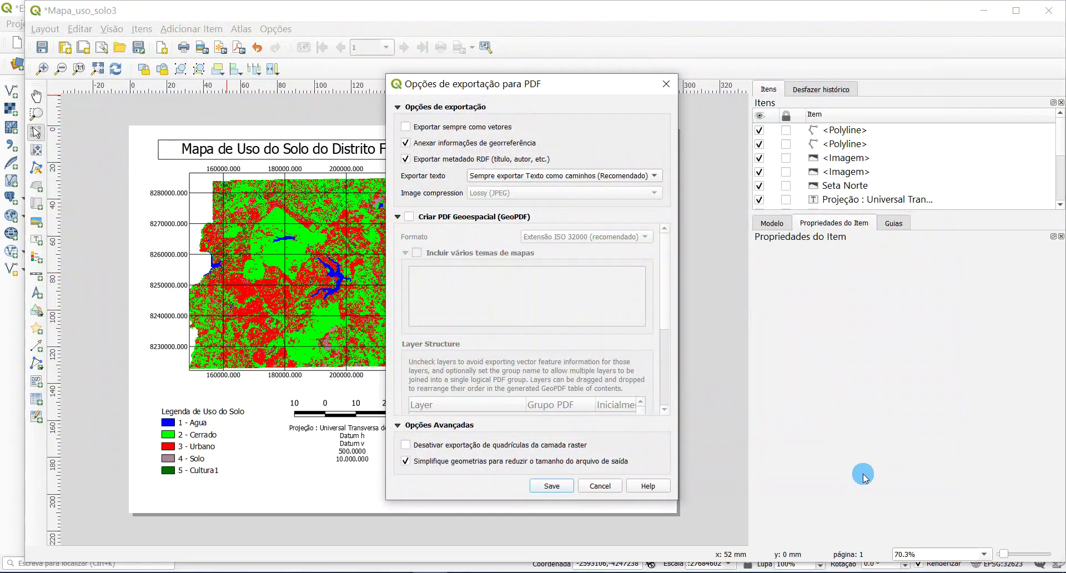
left_click(550, 486)
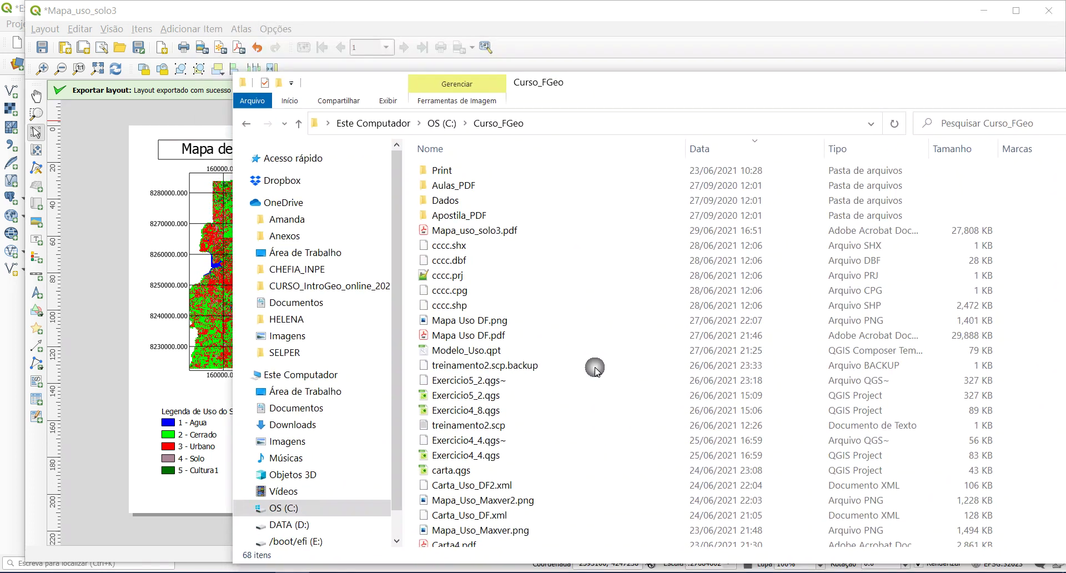
Step: Open the exported Mapa_uso_solo3.pdf from the Curso_FGeo folder with Adobe Acrobat Reader DC
left_click(486, 236)
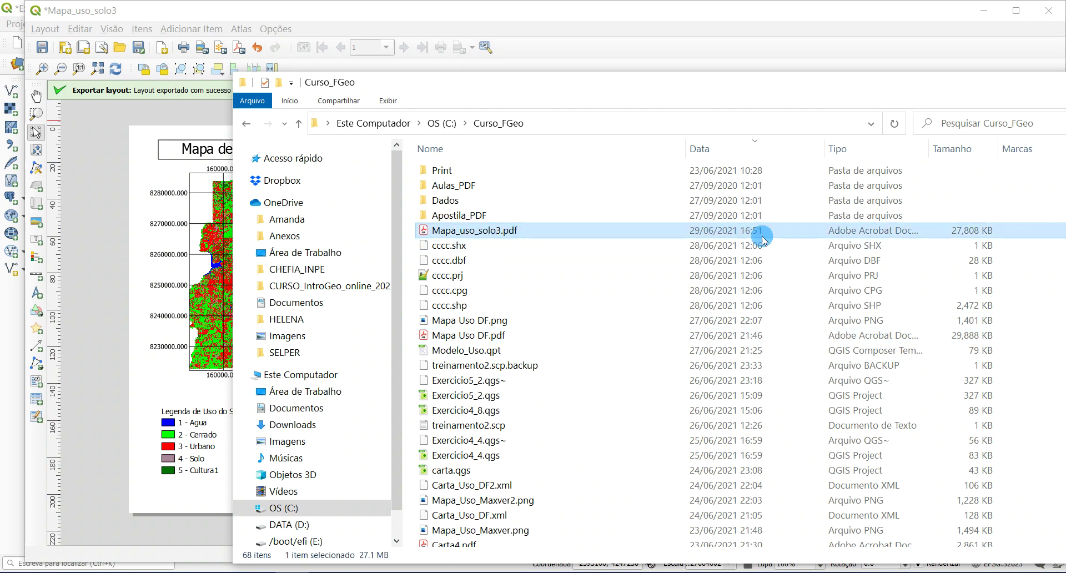
left_click(555, 232)
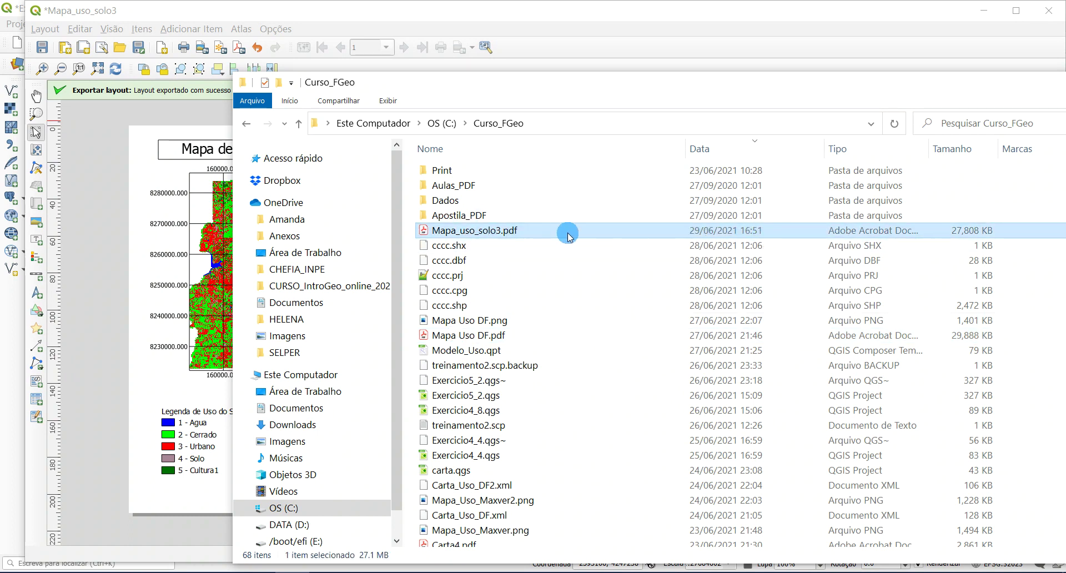
right_click(513, 234)
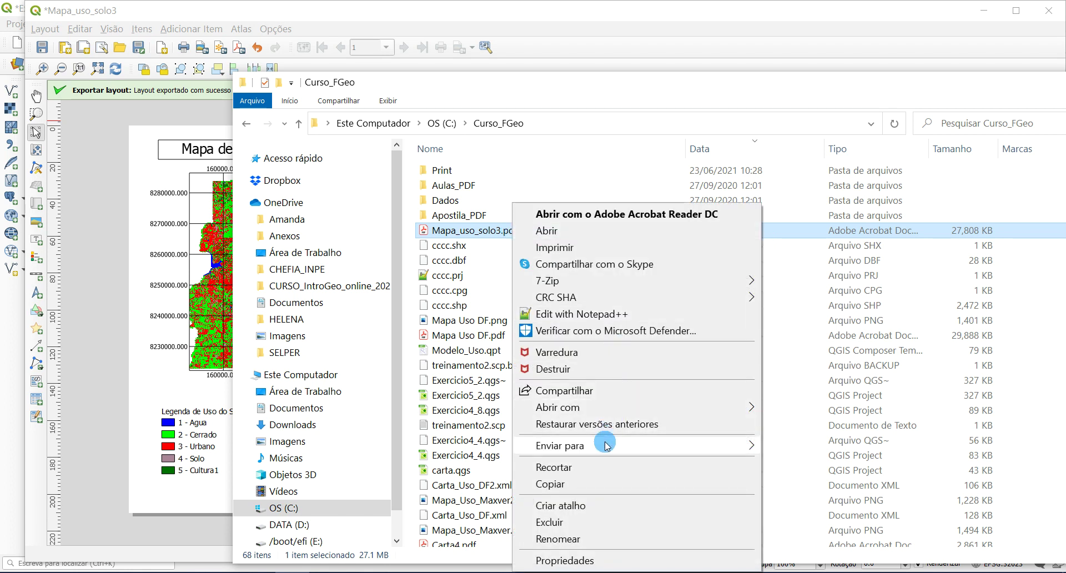
mouse_move(605, 408)
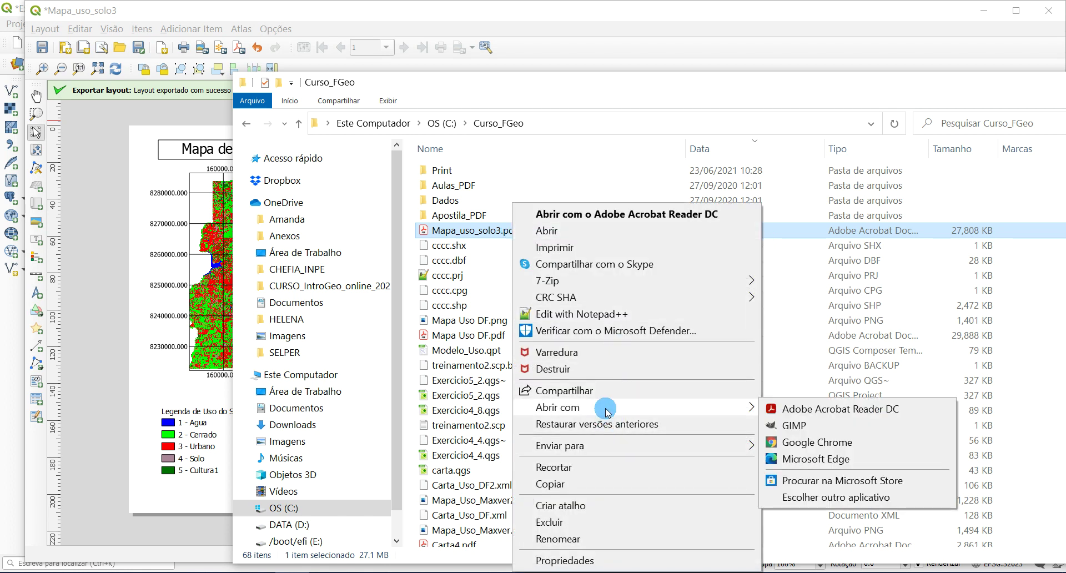
left_click(896, 410)
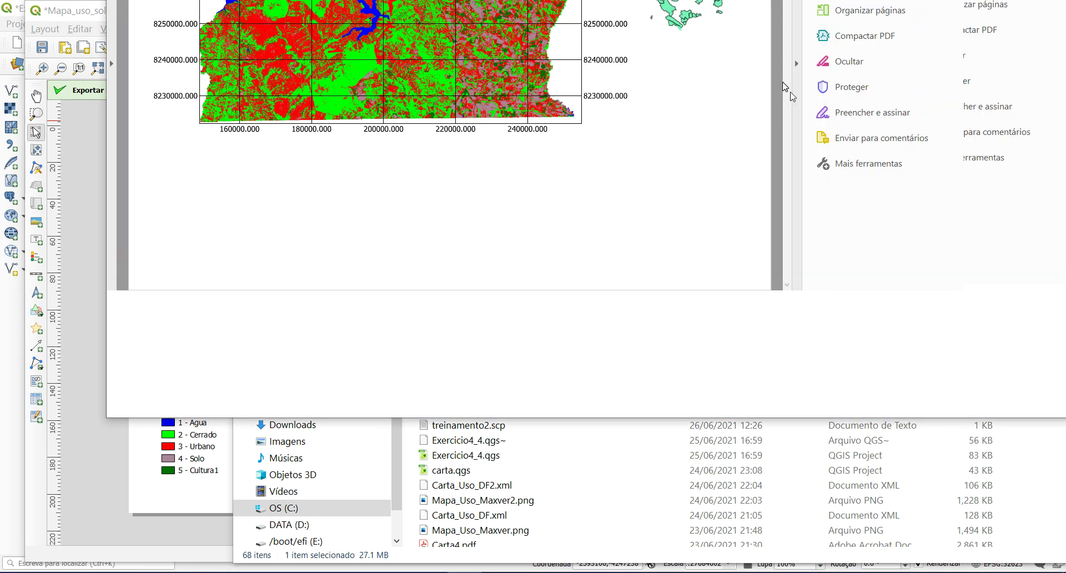
Step: Reposition the Acrobat Reader window to inspect the exported map, and close the PDF
left_click(664, 41)
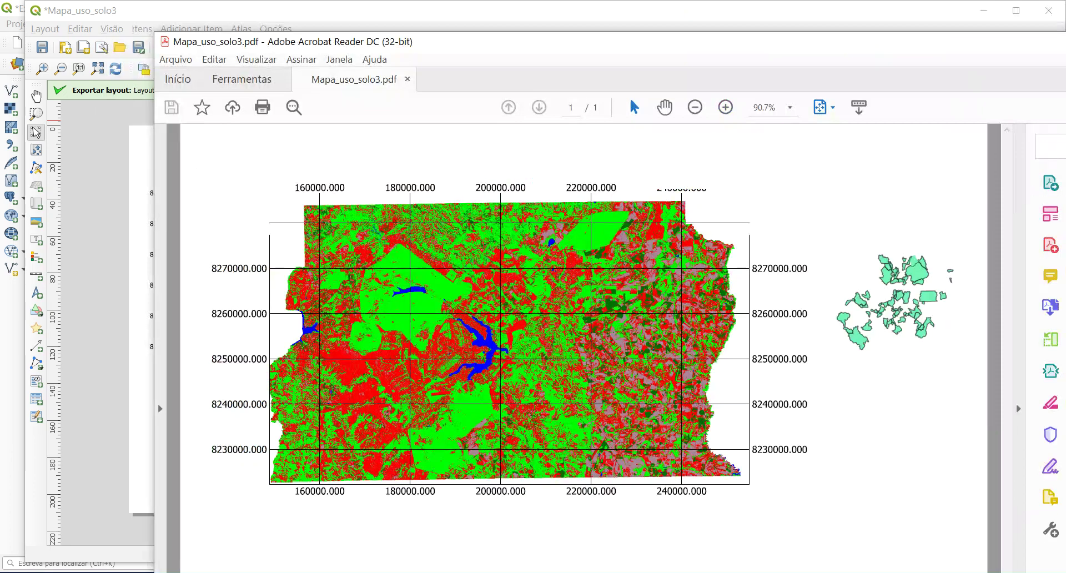
left_click(636, 165)
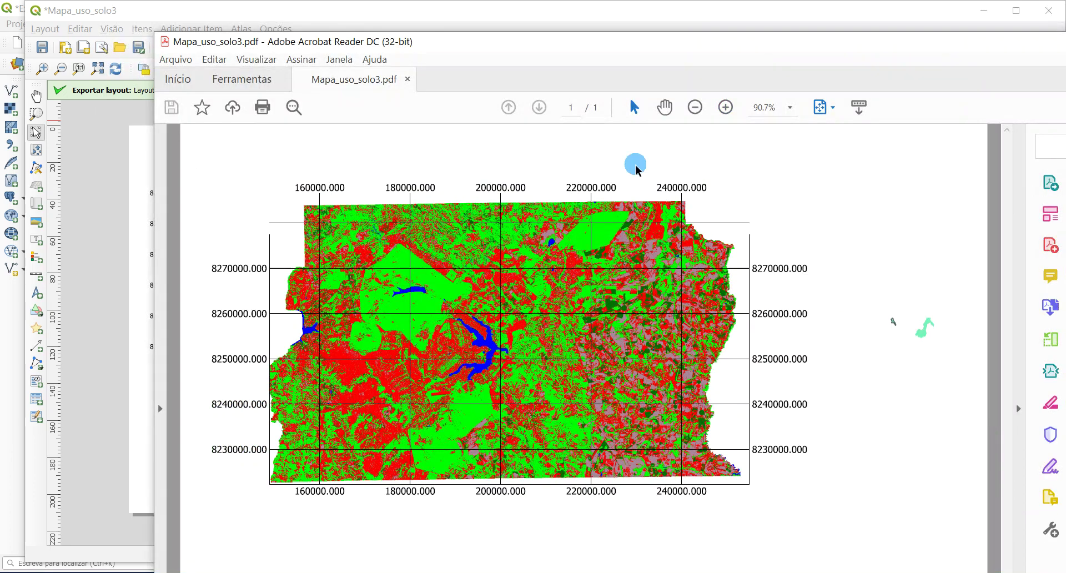
mouse_move(637, 167)
left_mouse_down()
mouse_move(668, 149)
mouse_move(745, 58)
mouse_move(631, 19)
left_mouse_up()
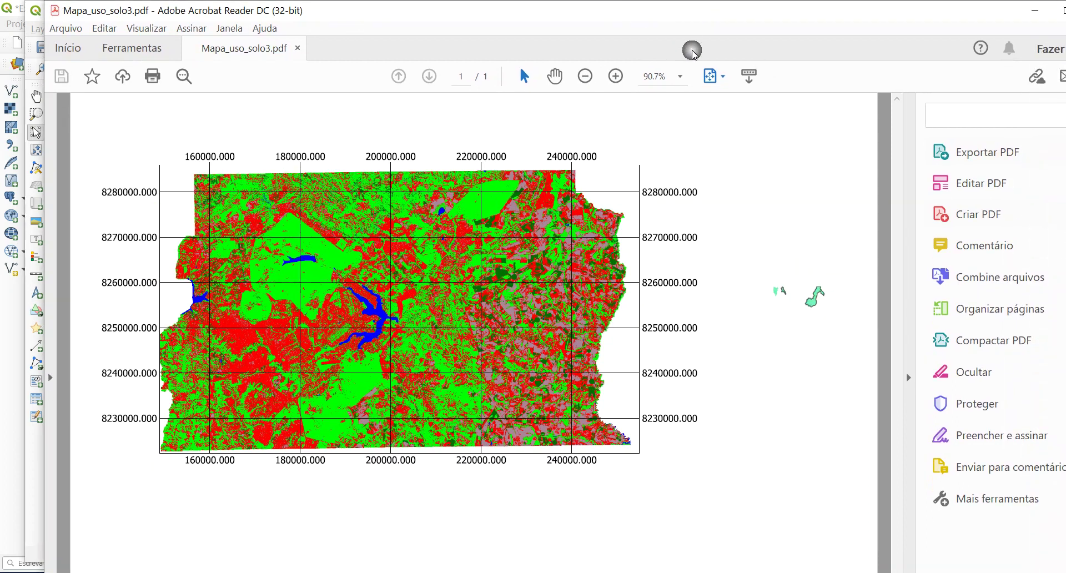
left_click(818, 110)
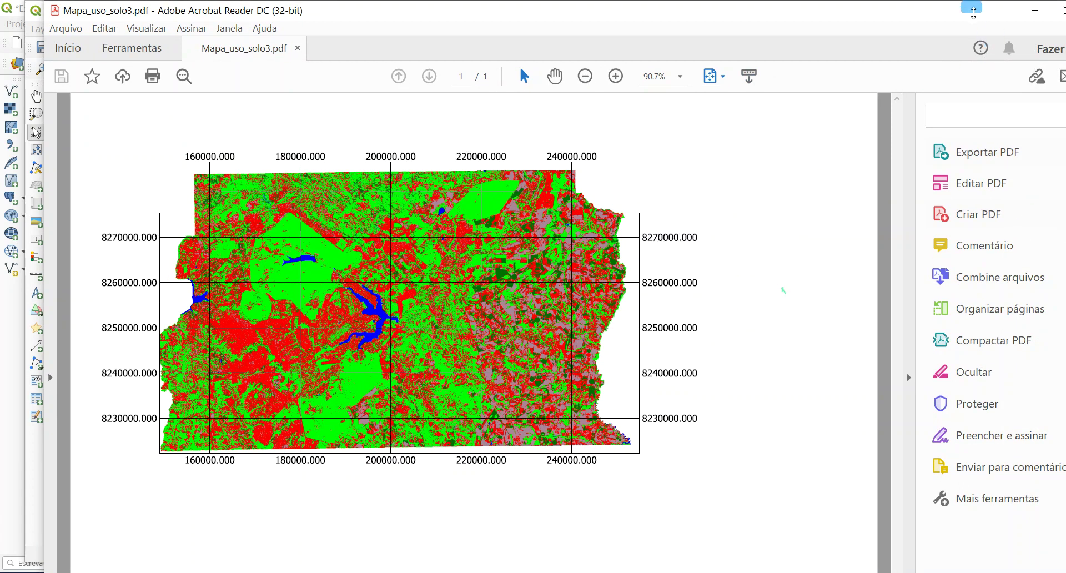
left_click_drag(972, 12, 849, 57)
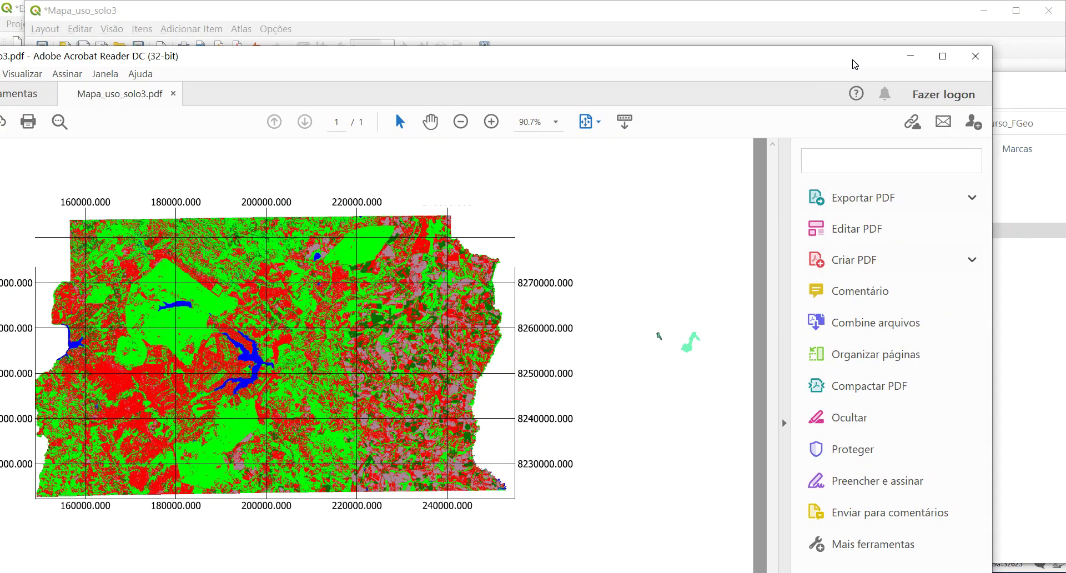
left_click(982, 65)
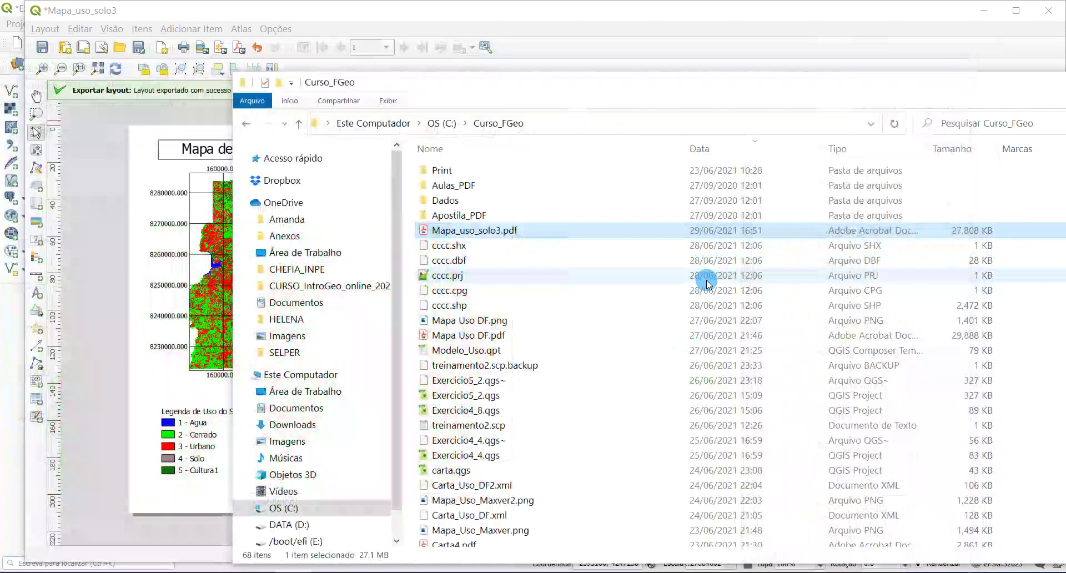
Step: Reopen Mapa_uso_solo3.pdf in Adobe Acrobat Reader DC, examine the whole exported page, and minimise the reader
right_click(502, 233)
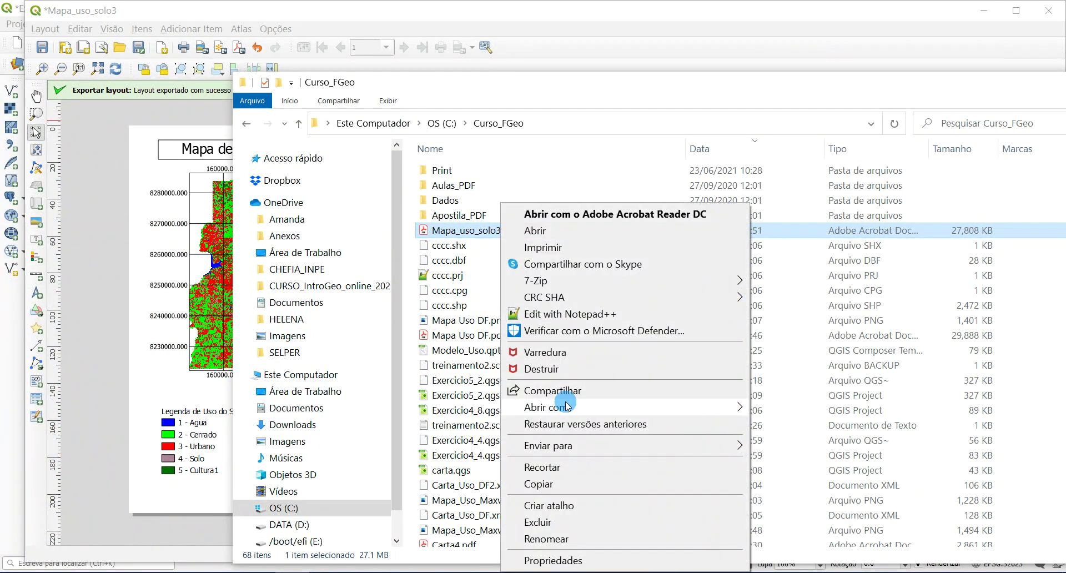
mouse_move(567, 406)
left_click(805, 413)
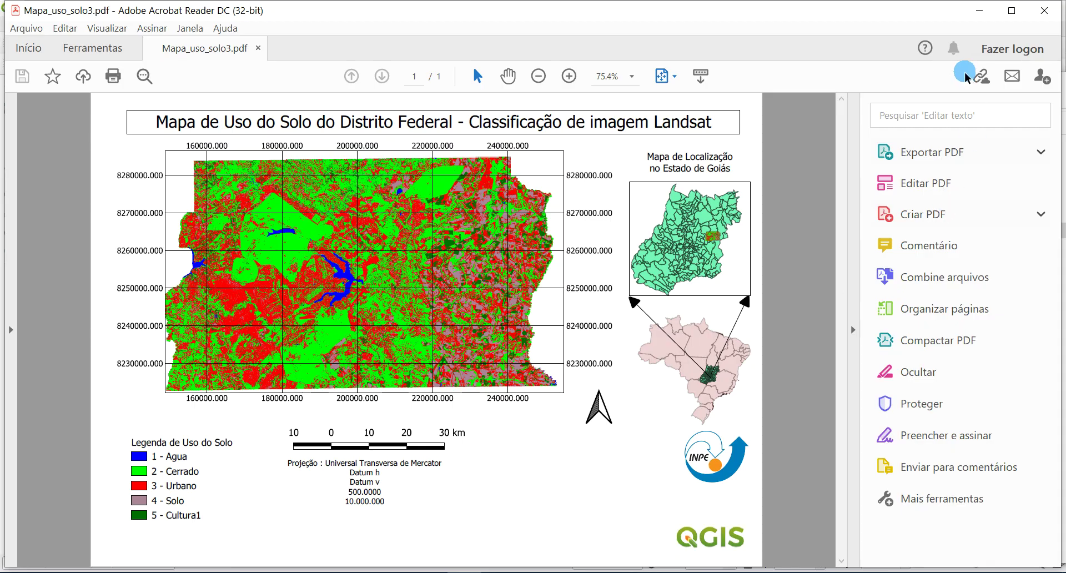
left_click(980, 11)
left_click(71, 124)
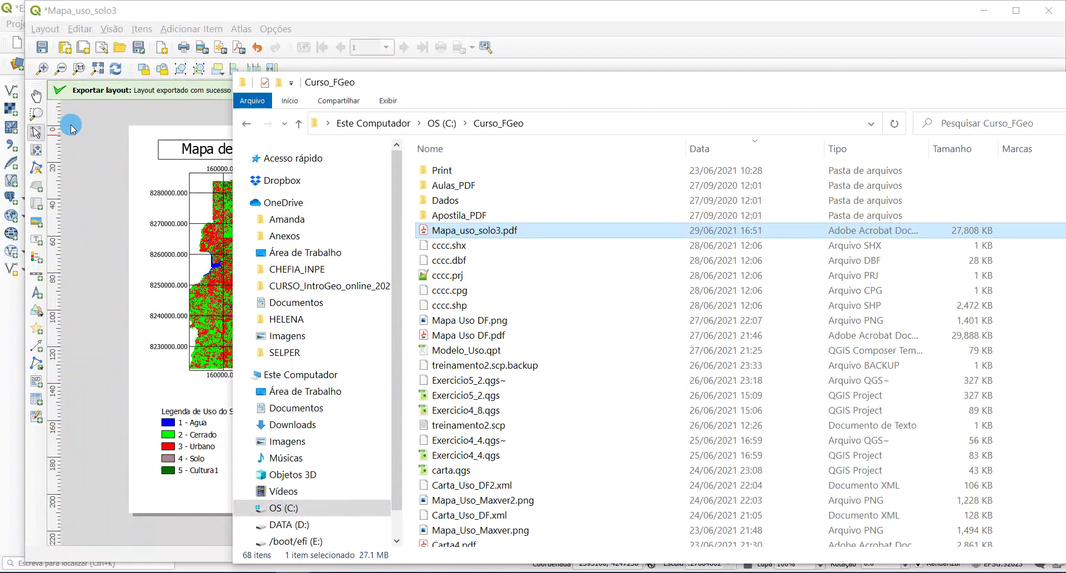